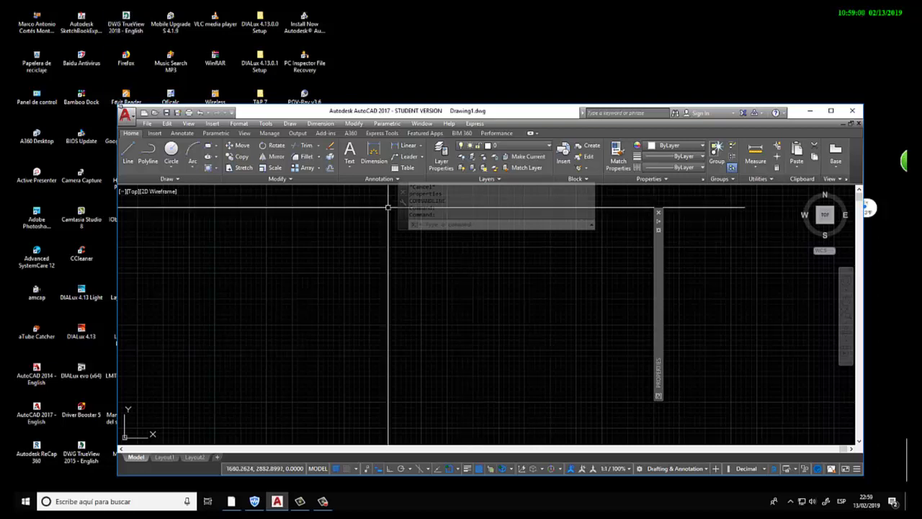
Step: Enlarge the AutoCAD window, then close the Properties palette and the command line
drag(119, 106, 208, 37)
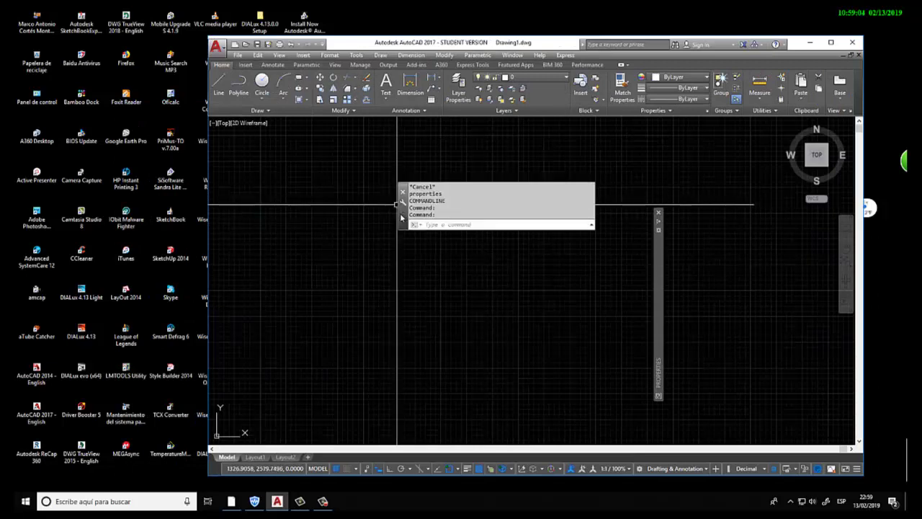
mouse_move(401, 218)
mouse_down()
mouse_move(268, 294)
mouse_move(230, 388)
mouse_up()
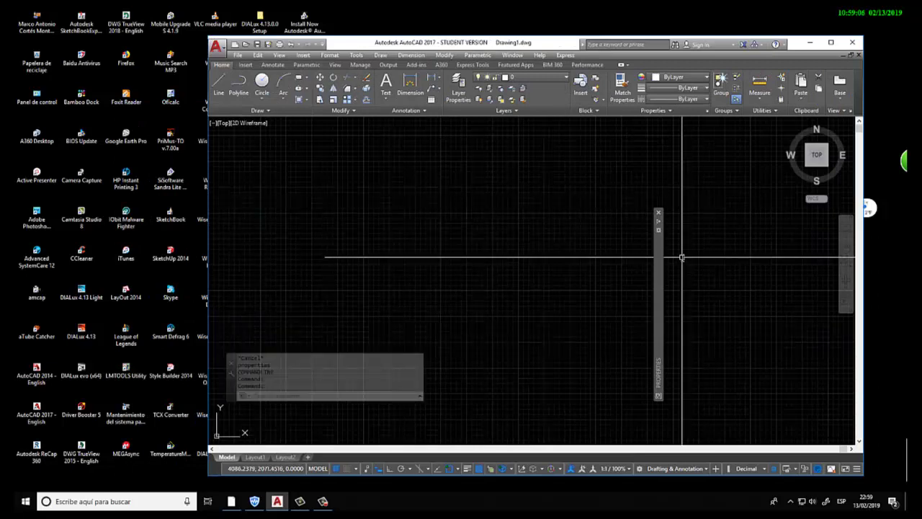
mouse_move(663, 264)
mouse_down()
mouse_move(755, 247)
mouse_move(386, 151)
mouse_up()
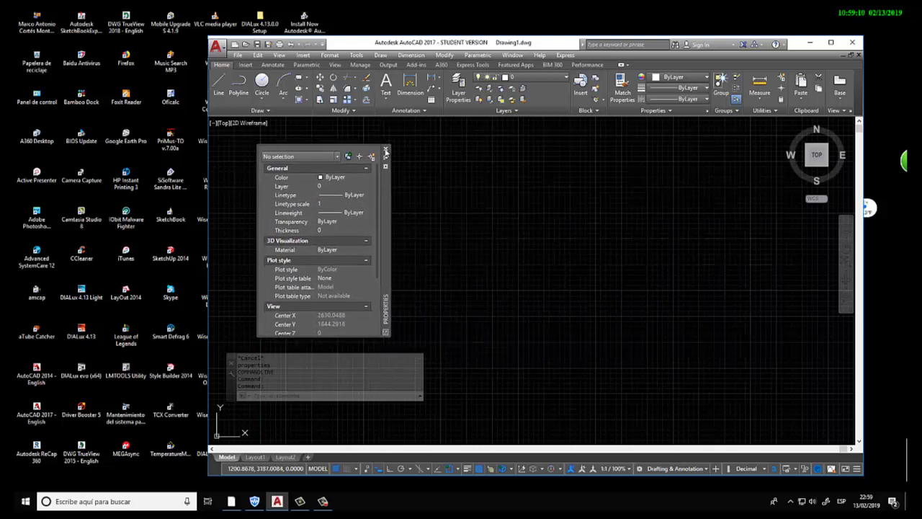
click(386, 152)
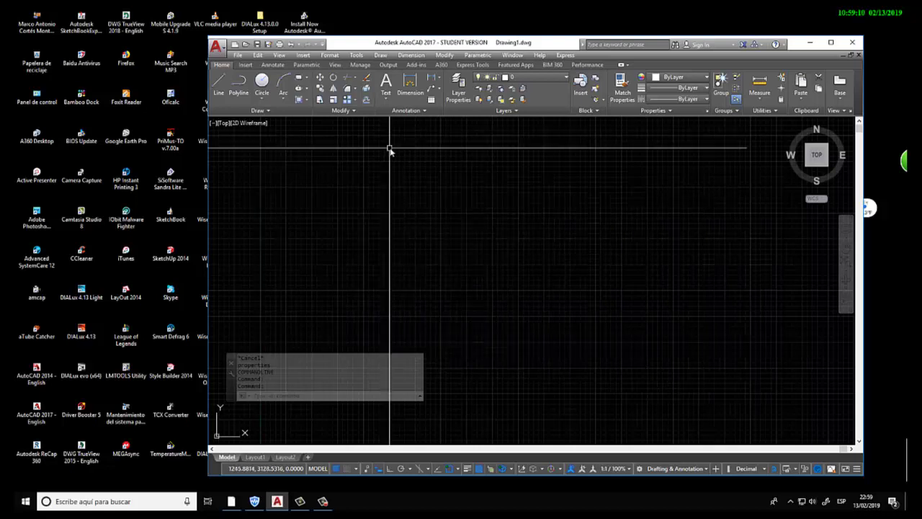
click(232, 358)
click(502, 262)
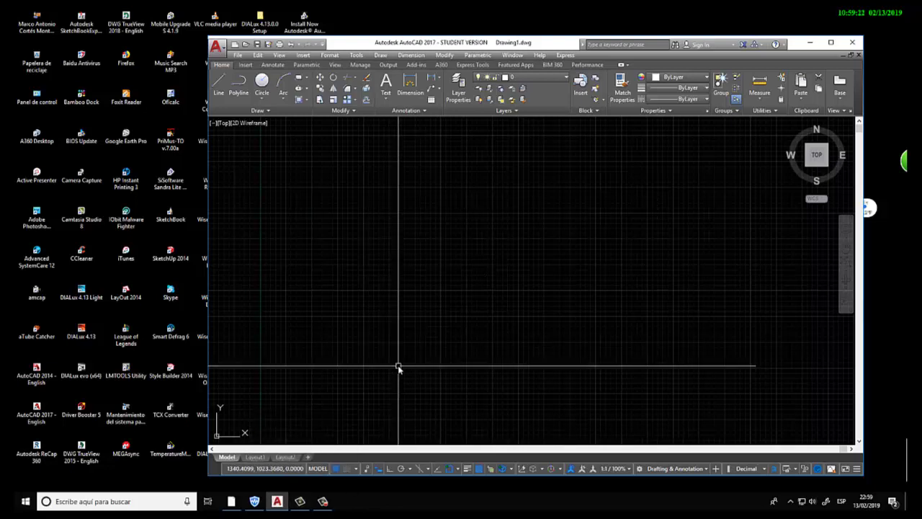
mouse_move(231, 502)
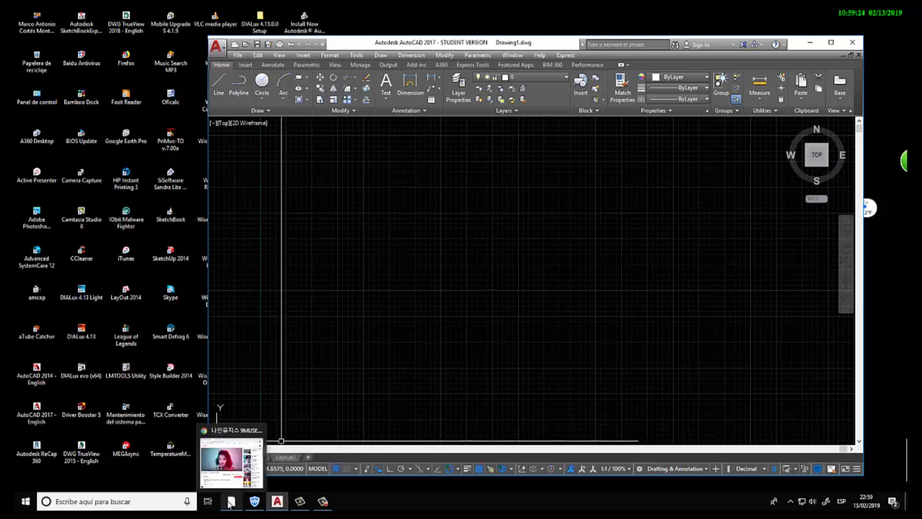
Step: In a new Chrome tab, search Google Images for 'figuras geometricas'
click(232, 453)
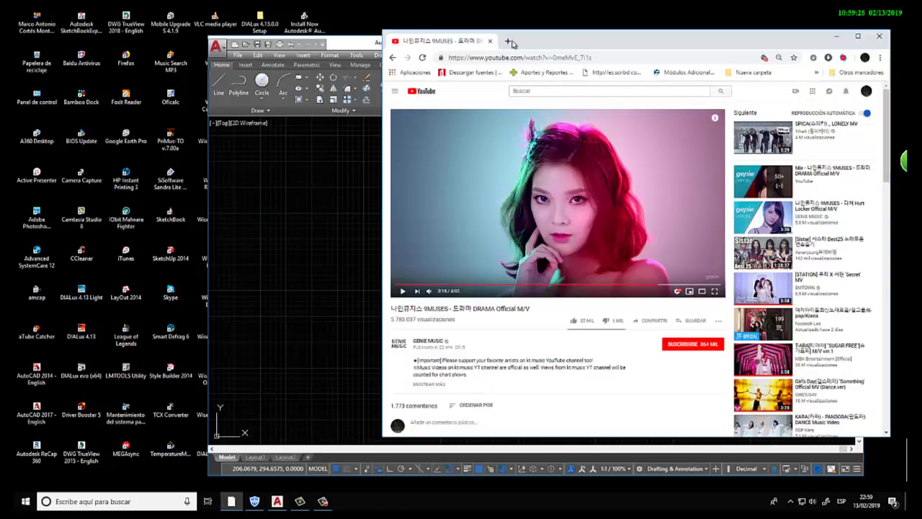
click(509, 41)
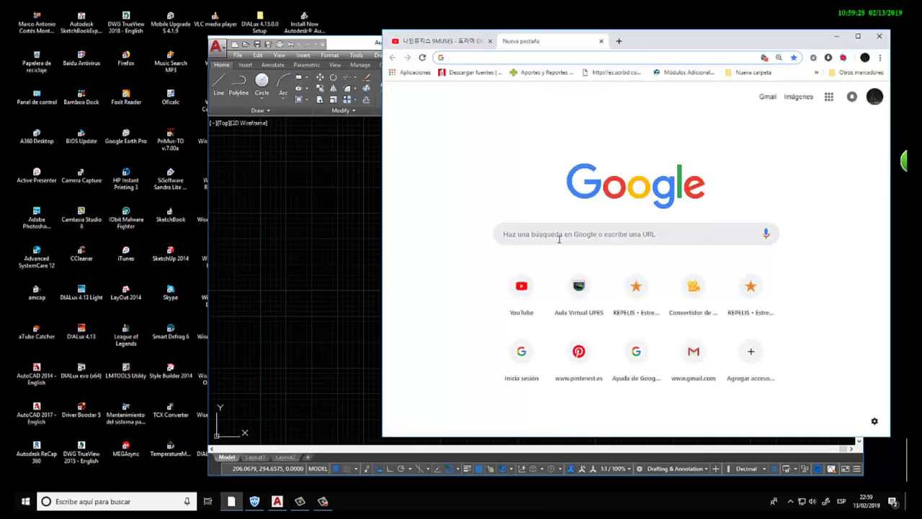
click(559, 238)
text(figura)
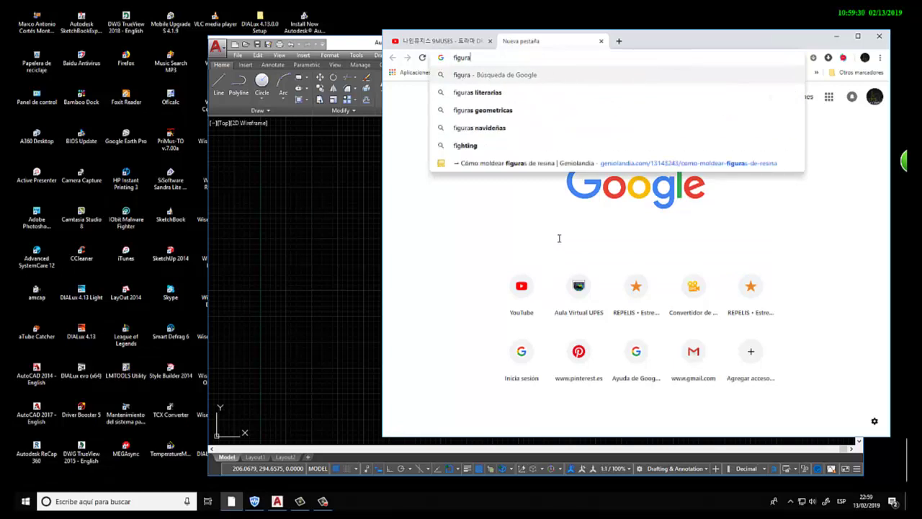
text(s geo)
key(Return)
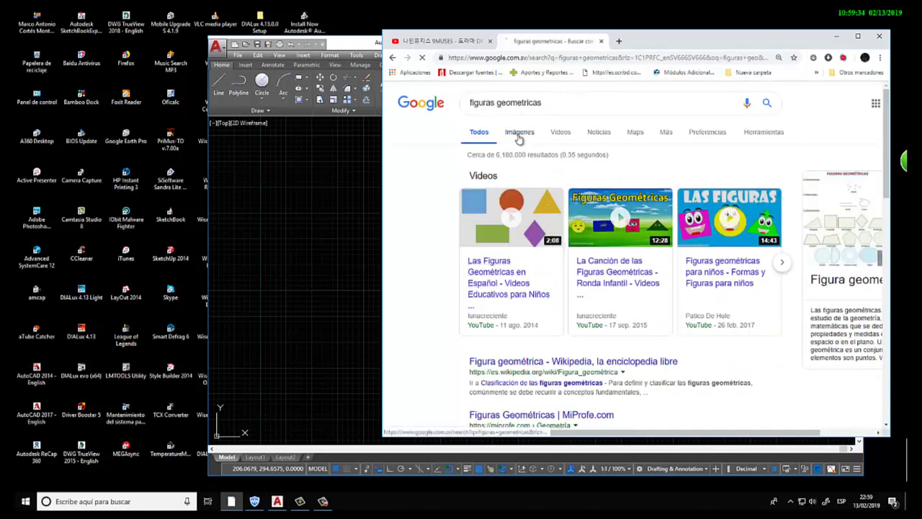
click(519, 135)
scroll(595, 280, down, 3)
scroll(597, 280, down, 3)
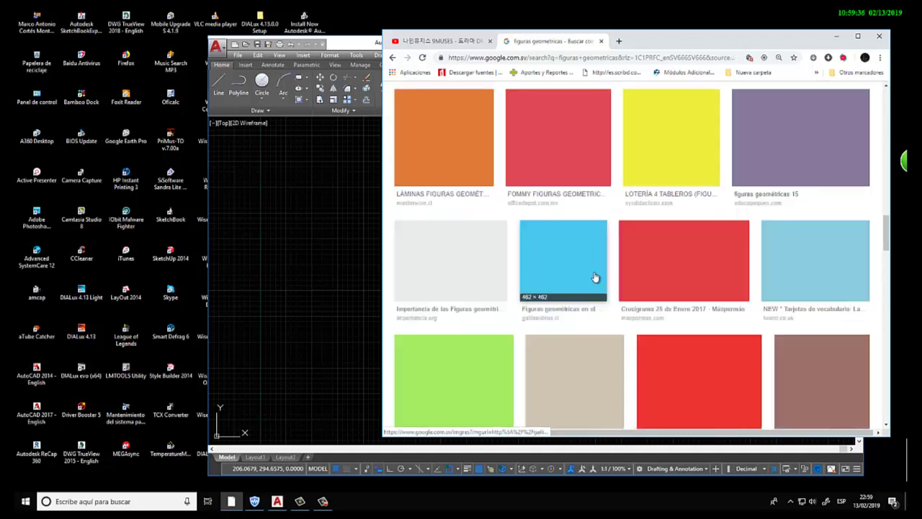
scroll(597, 278, up, 10)
Step: Replace the query with 'dibujo tecnico' and show its image results
drag(552, 105, 466, 101)
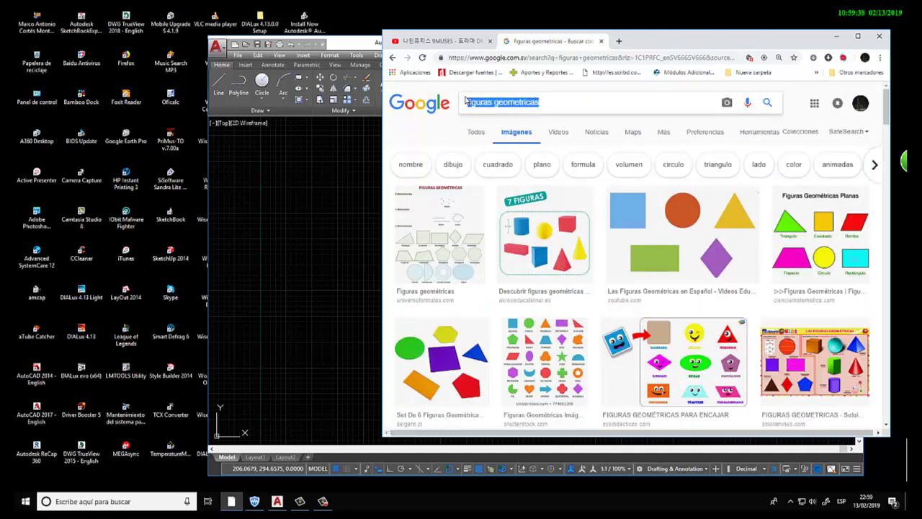
text(dibujo e)
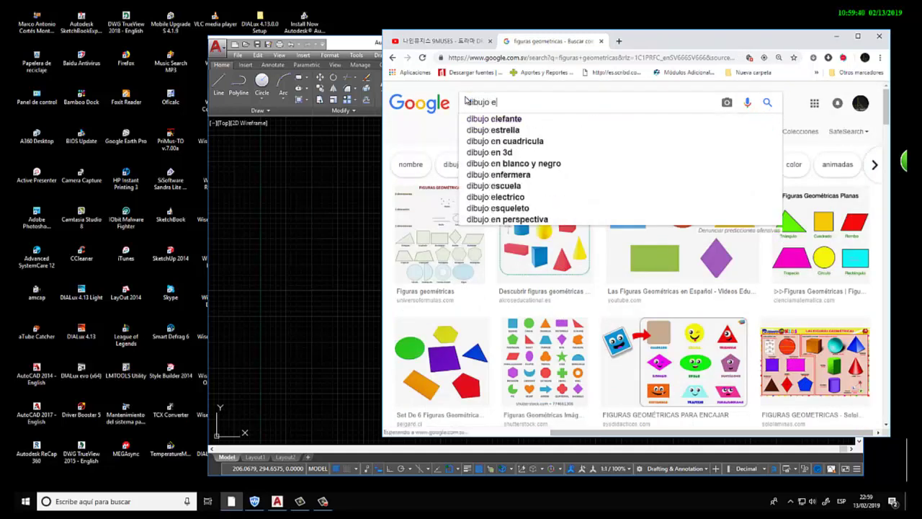
key(BackSpace)
text(ten)
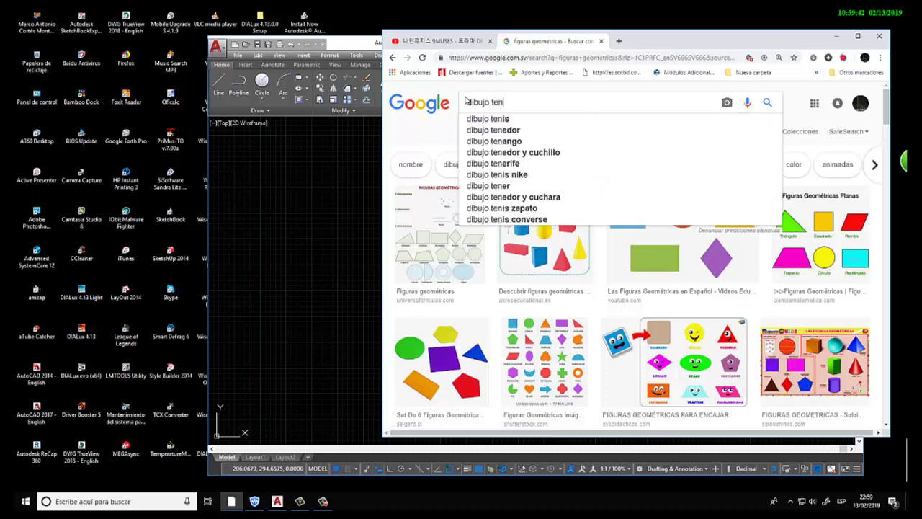
key(BackSpace)
text(c)
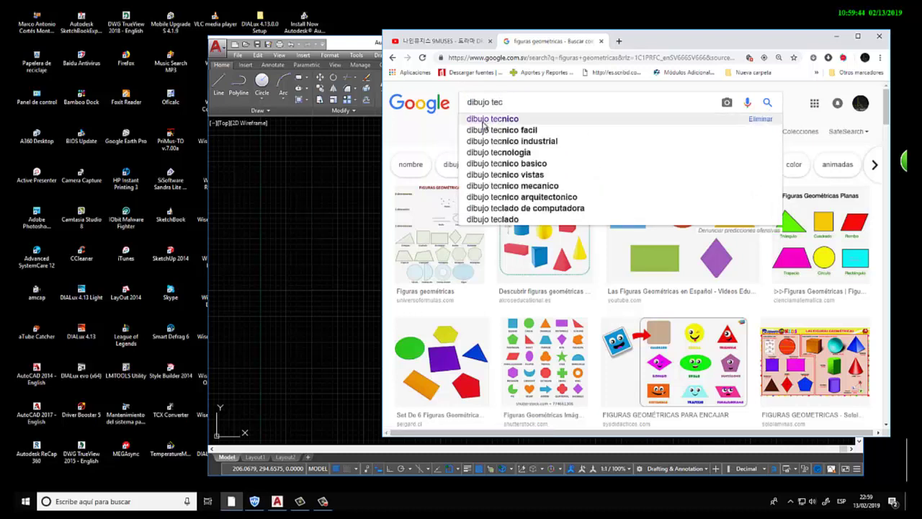
click(483, 124)
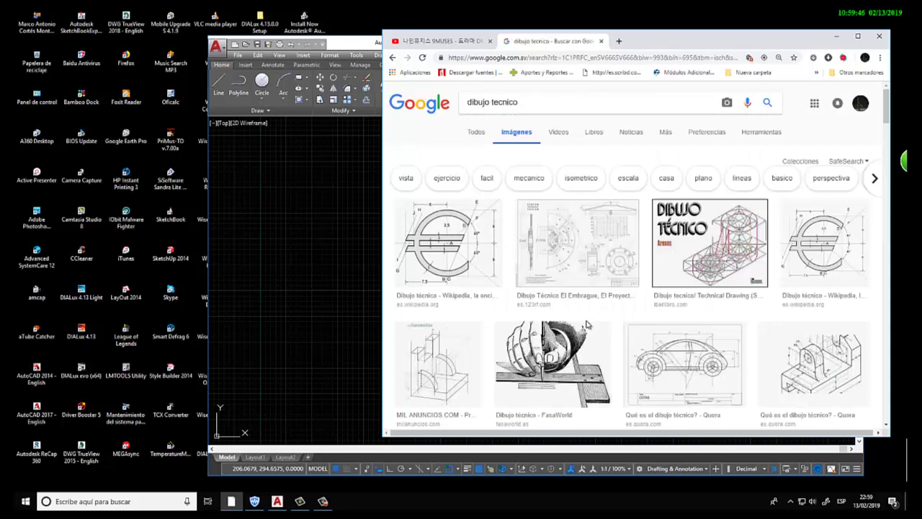
Step: Preview the knot-pattern 'DIBUJO TÉCNICO' sheet and fit the narrowed browser on the left
scroll(588, 318, down, 4)
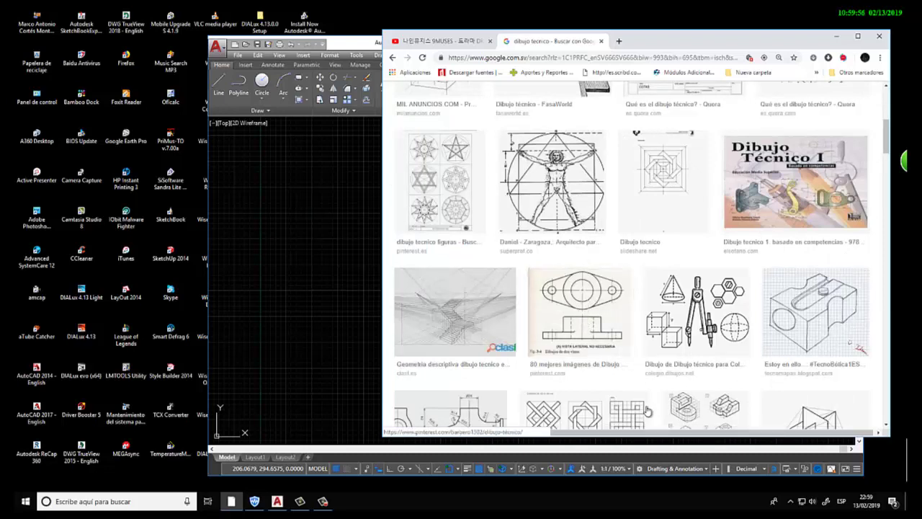
scroll(601, 335, down, 5)
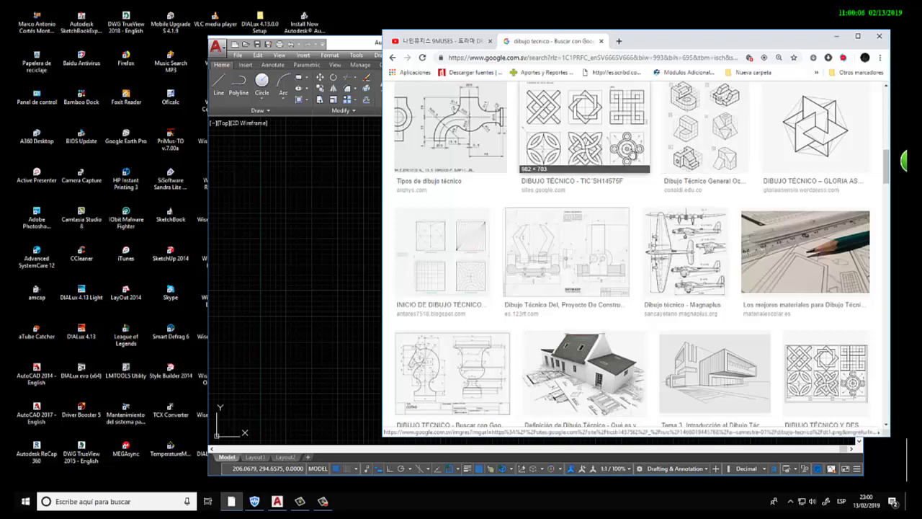
click(628, 149)
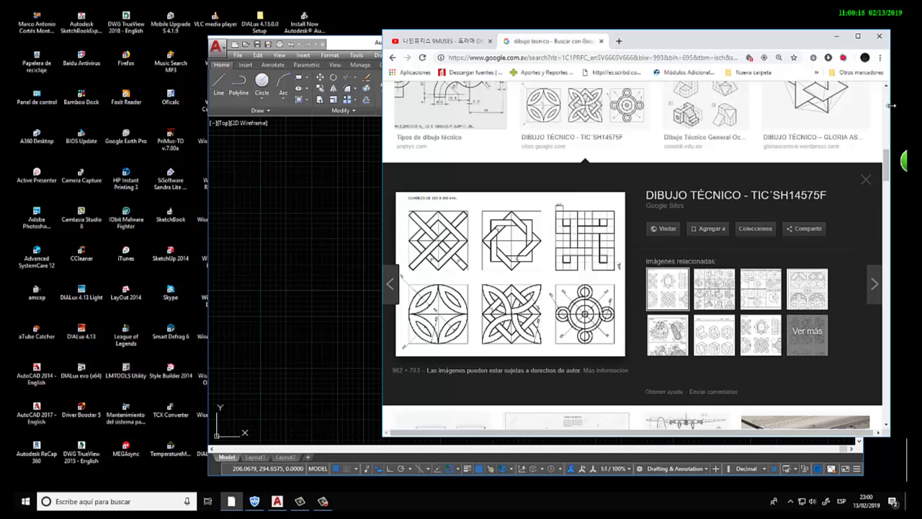
drag(892, 106, 743, 106)
drag(647, 40, 276, 69)
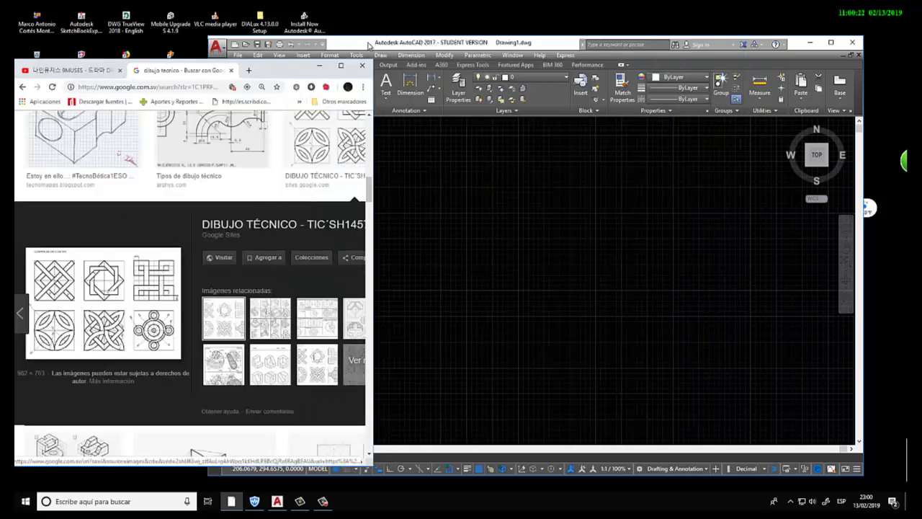
Step: Shrink the AutoCAD window onto the right side of the screen
click(417, 43)
drag(369, 46, 387, 40)
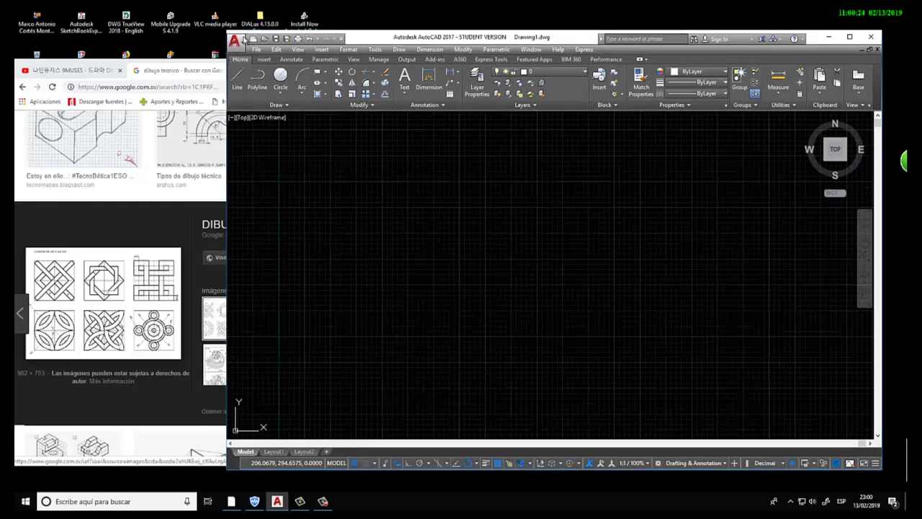
drag(235, 33, 330, 23)
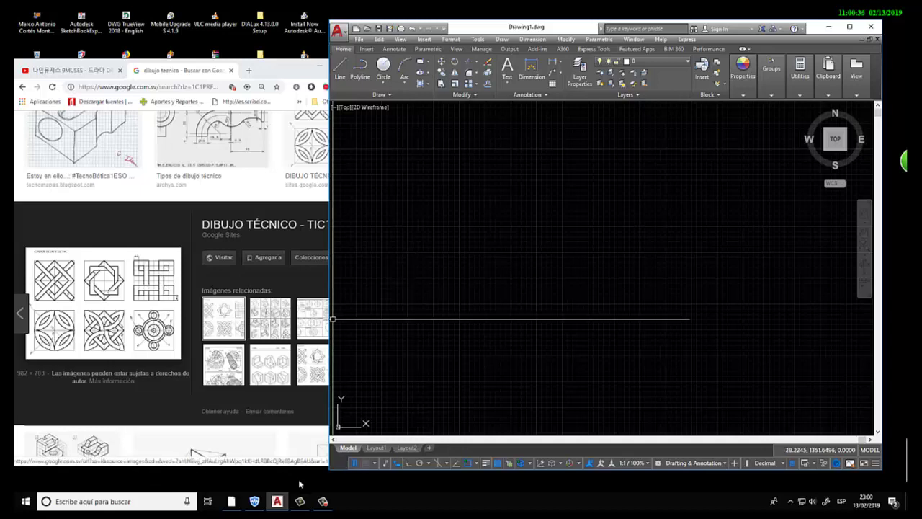
Step: Make the Chrome window taller and return to the top of the image results
drag(310, 468, 310, 482)
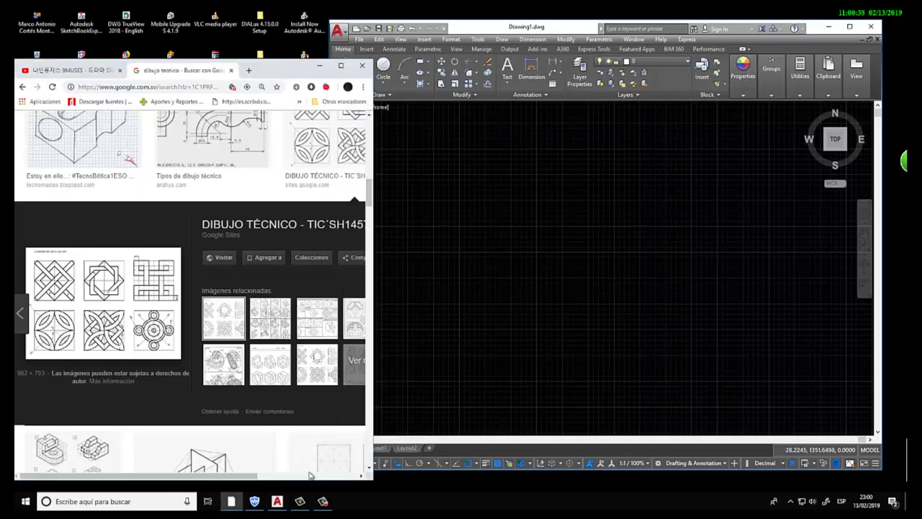
scroll(260, 347, down, 4)
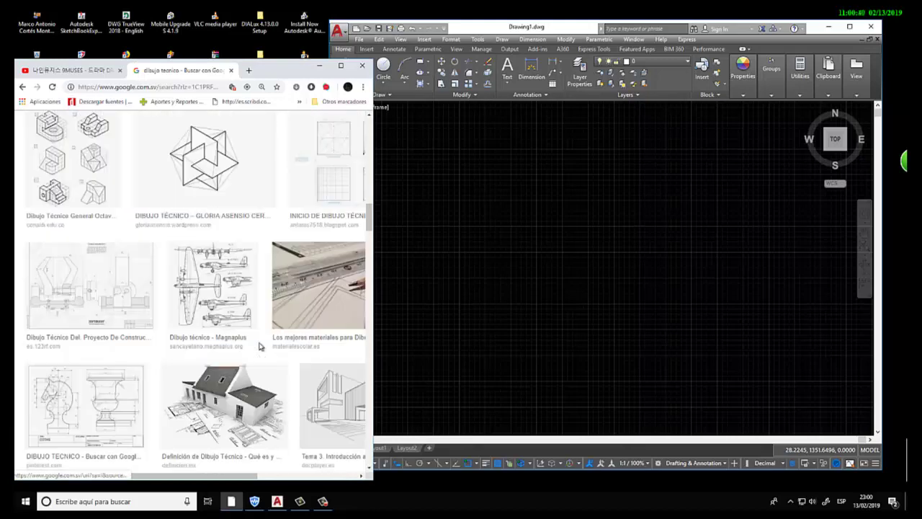
scroll(260, 347, down, 4)
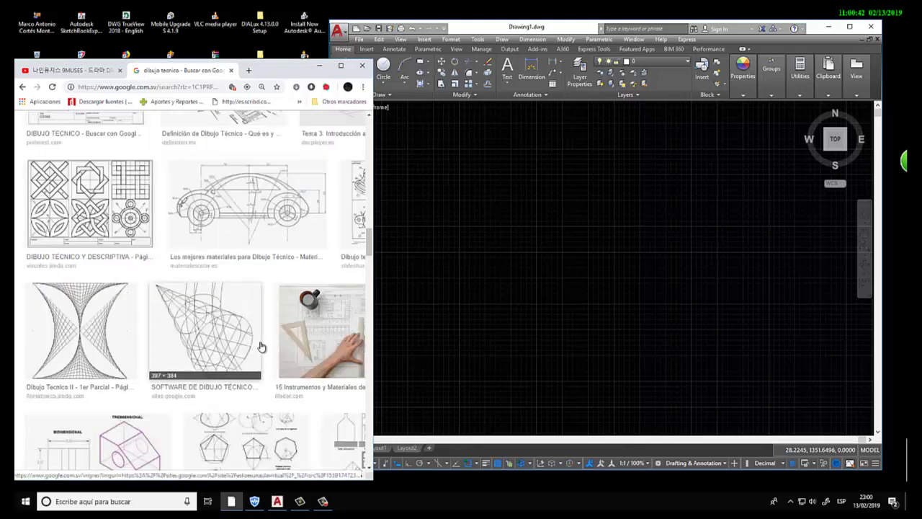
scroll(262, 348, down, 4)
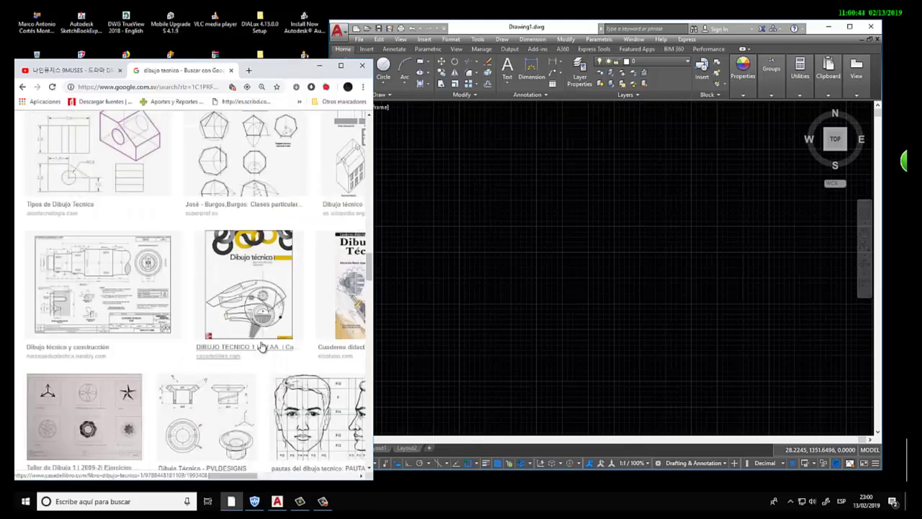
scroll(261, 347, down, 4)
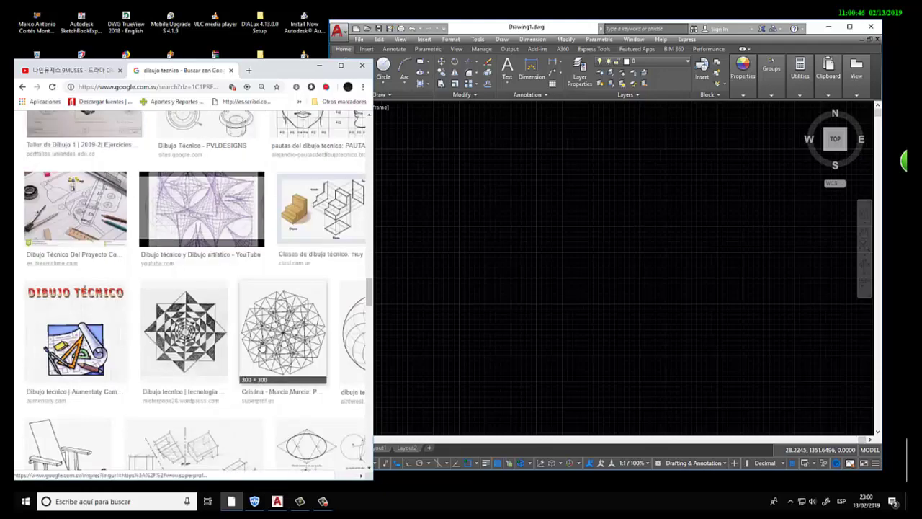
scroll(262, 346, down, 4)
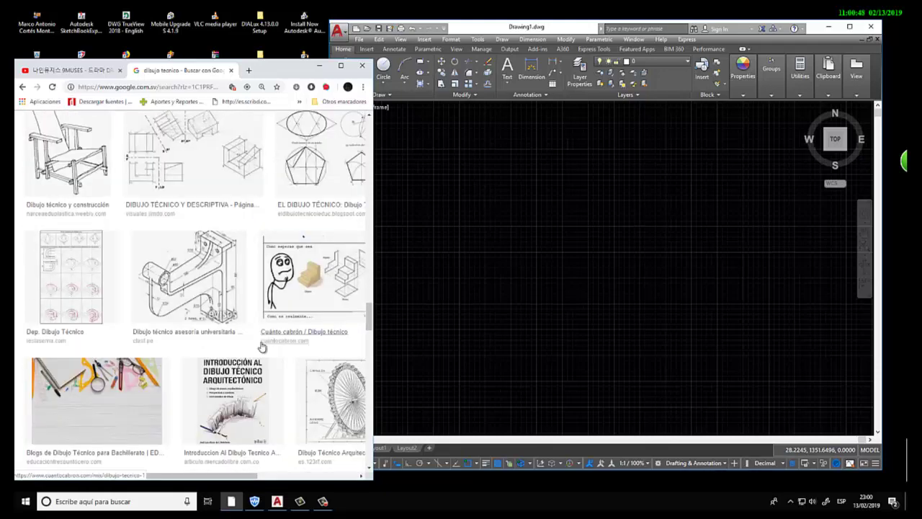
scroll(262, 347, up, 8)
scroll(259, 349, up, 8)
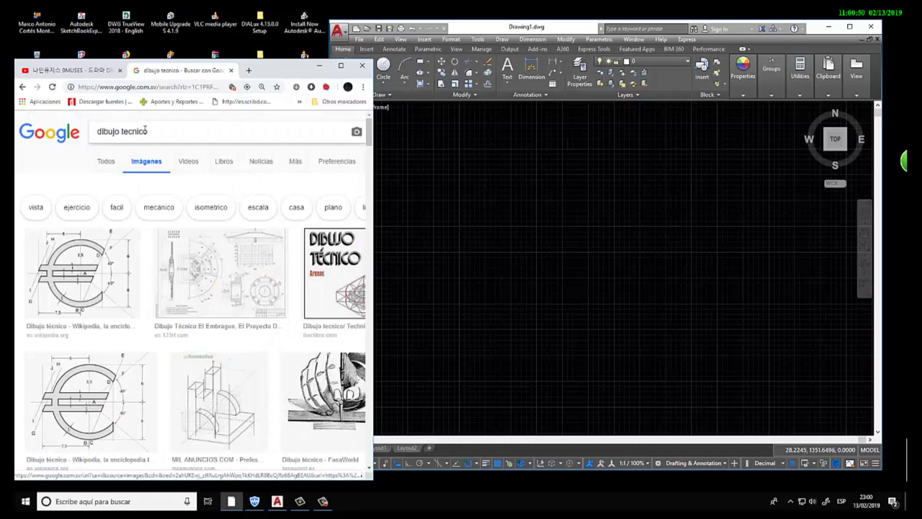
Step: Change the image search to 'ejercicios de dibujo tecnico'
drag(146, 131, 94, 132)
text(ejer)
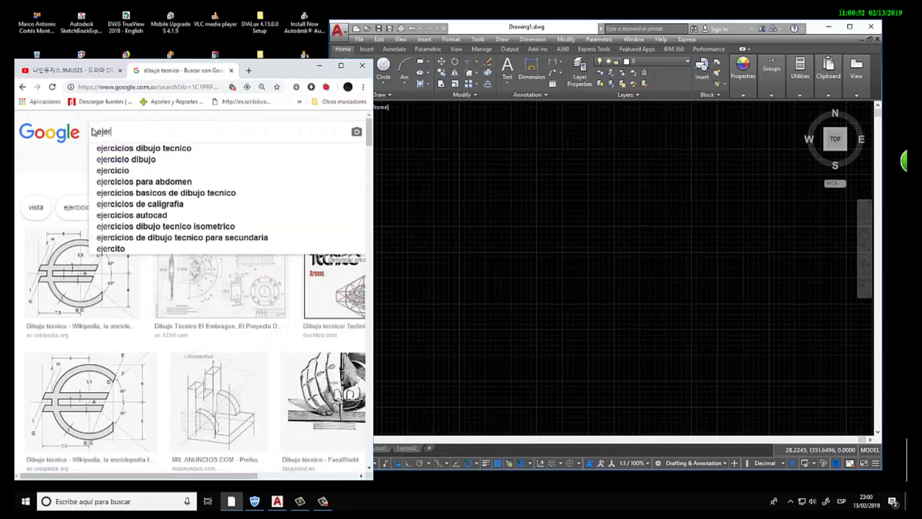
text(cicios de)
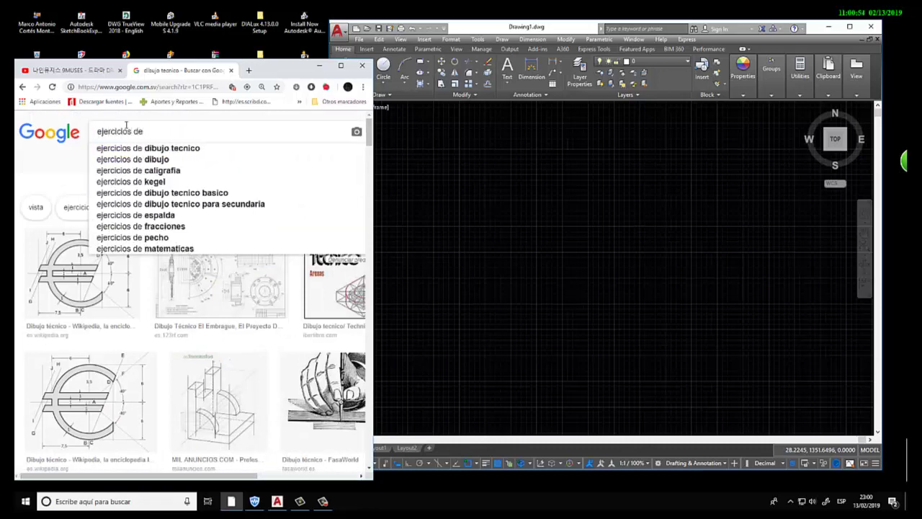
click(178, 148)
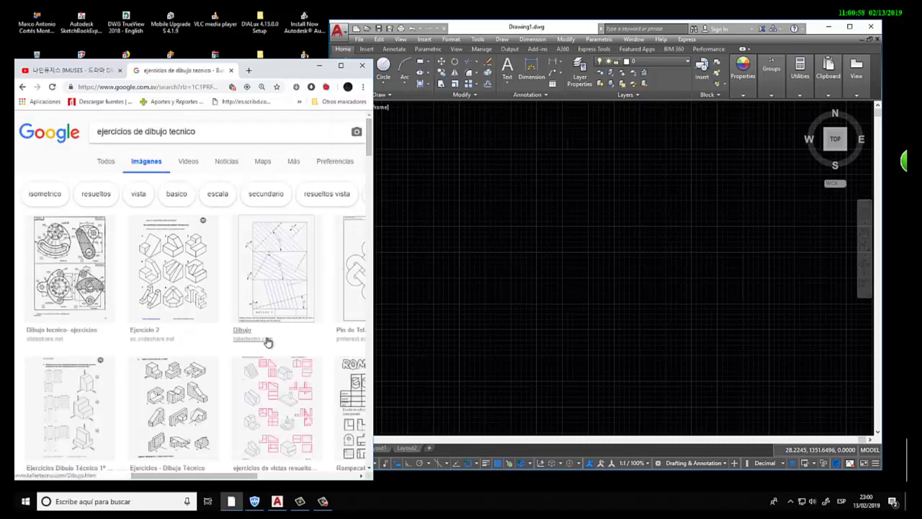
Step: Scroll far down through the exercise-sheet thumbnails
scroll(259, 338, down, 5)
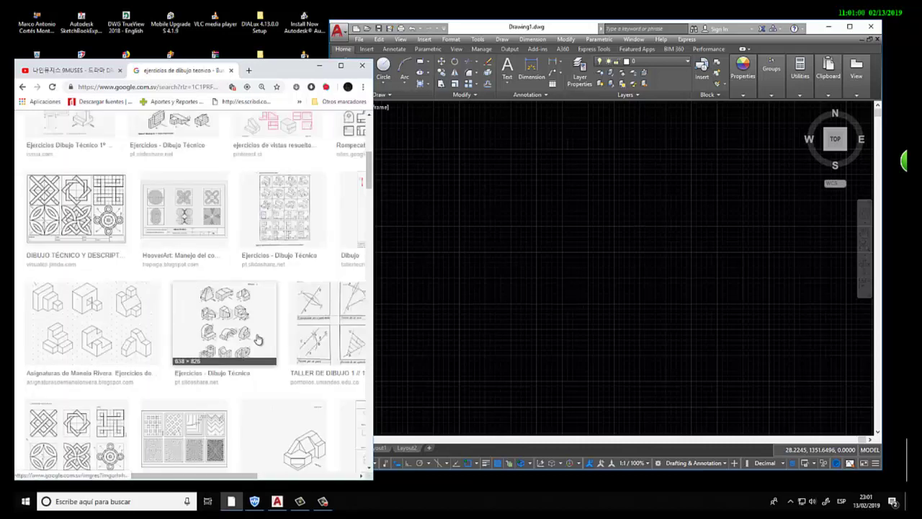
scroll(259, 338, down, 3)
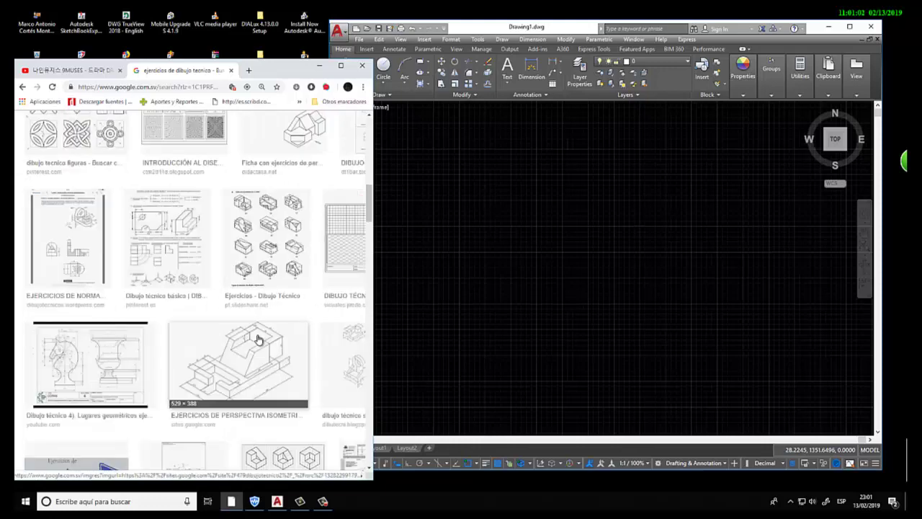
scroll(259, 339, down, 3)
scroll(259, 339, down, 5)
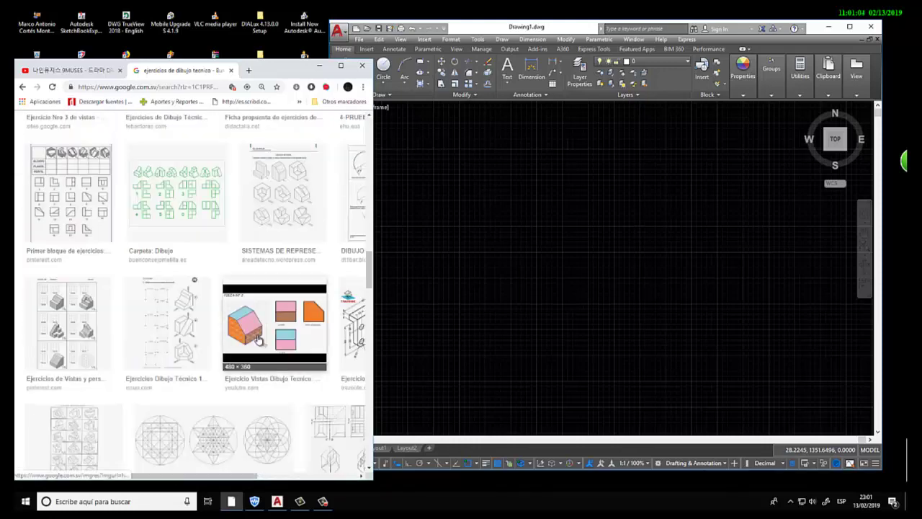
scroll(258, 339, down, 5)
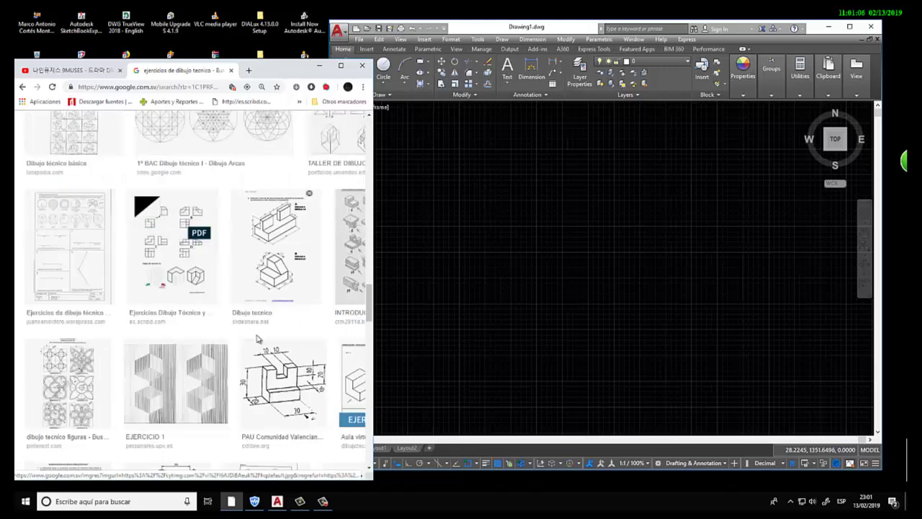
scroll(257, 339, down, 5)
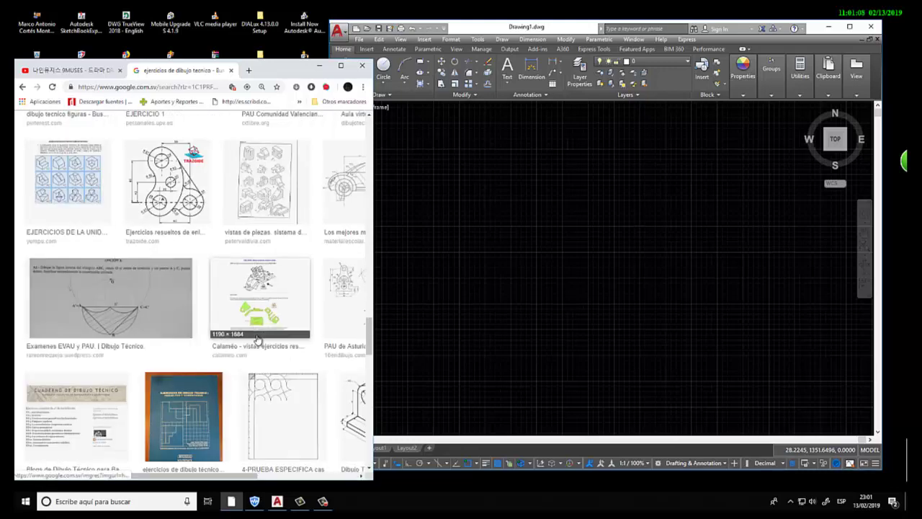
scroll(257, 339, down, 5)
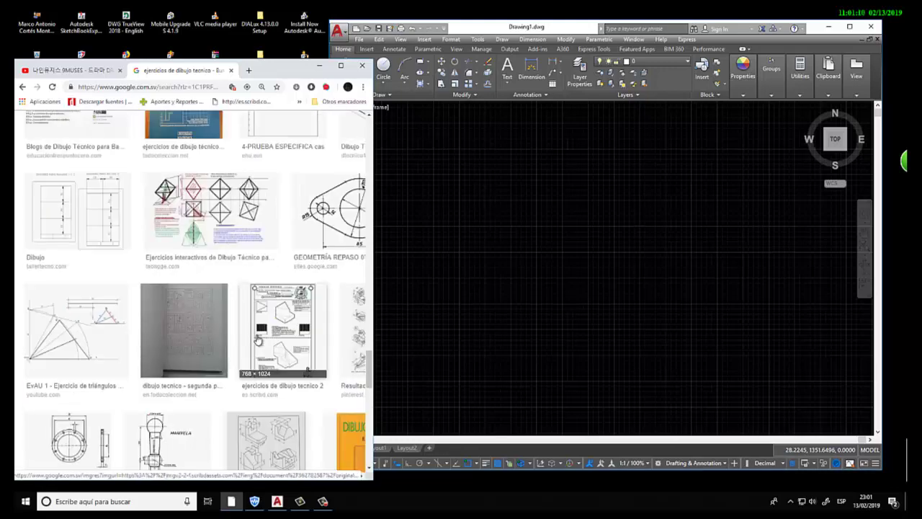
scroll(257, 338, down, 4)
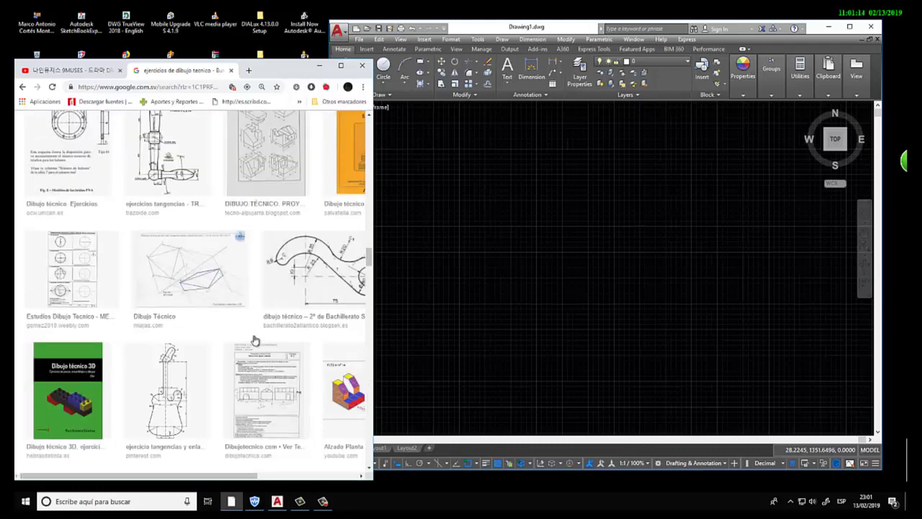
scroll(254, 339, down, 5)
scroll(254, 340, down, 5)
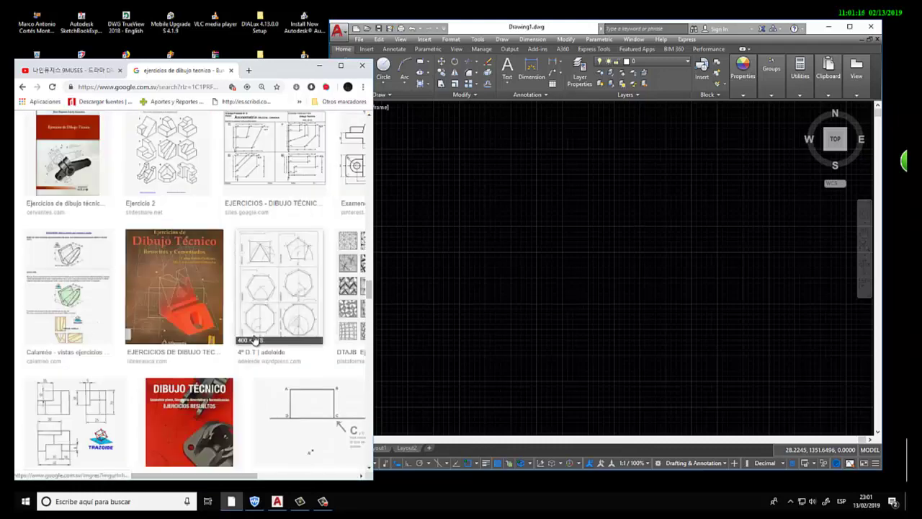
scroll(254, 339, down, 5)
scroll(254, 339, down, 5)
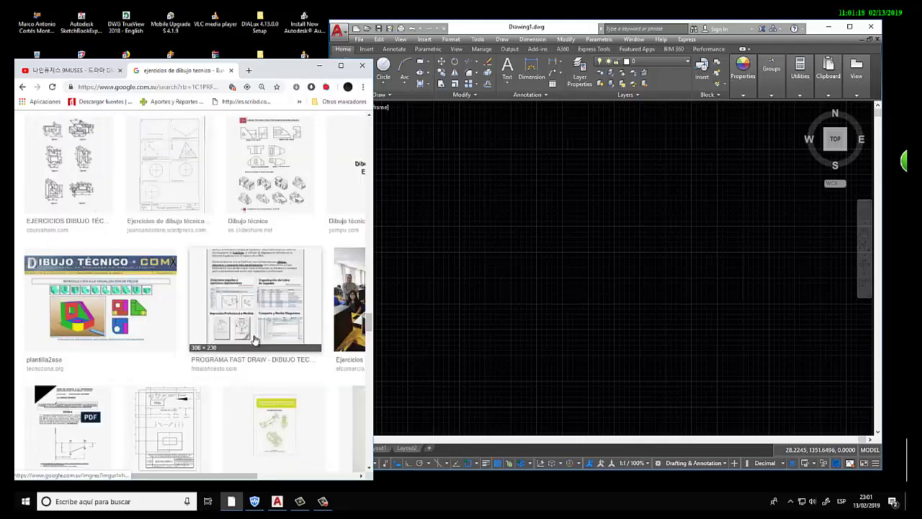
scroll(254, 340, down, 5)
scroll(254, 339, down, 5)
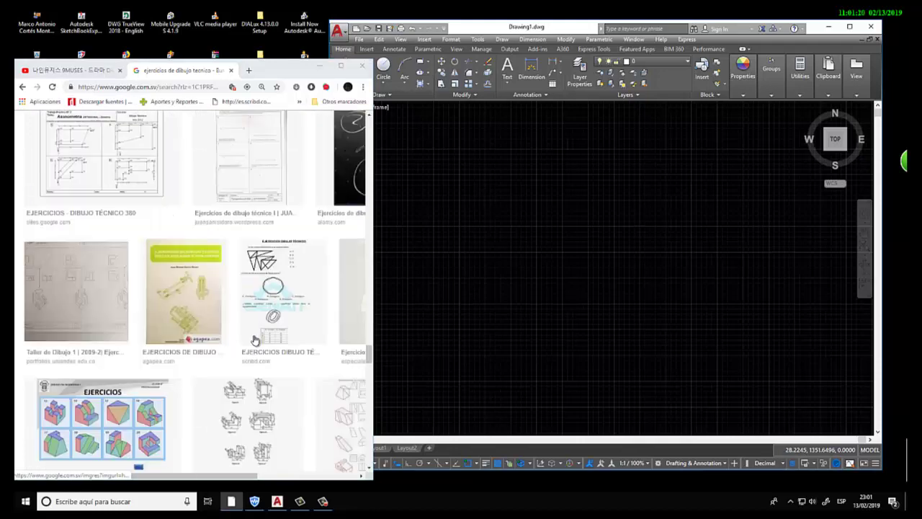
scroll(253, 339, down, 5)
scroll(254, 339, down, 5)
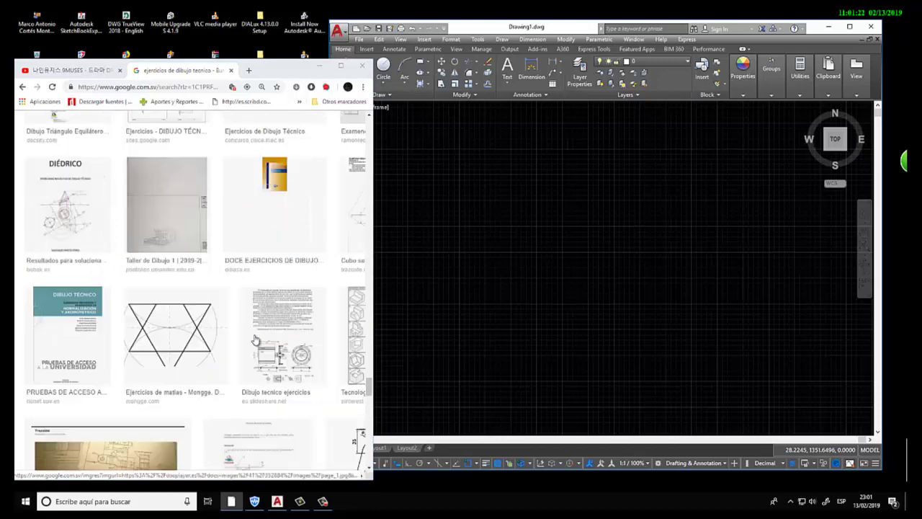
scroll(253, 340, down, 5)
scroll(254, 339, down, 5)
scroll(254, 339, down, 5)
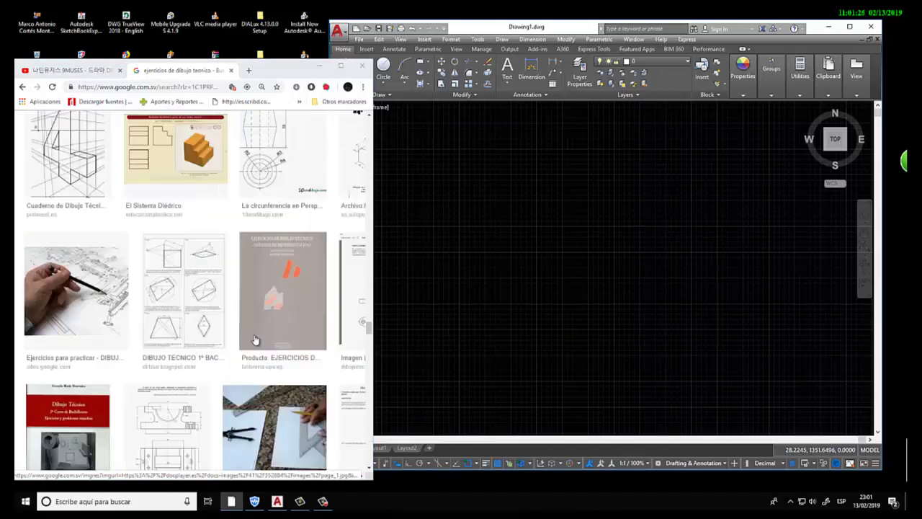
Step: Preview the 'Dibujo tecnico ejercicios' SlideShare sheet, then return to the AutoCAD canvas
click(173, 422)
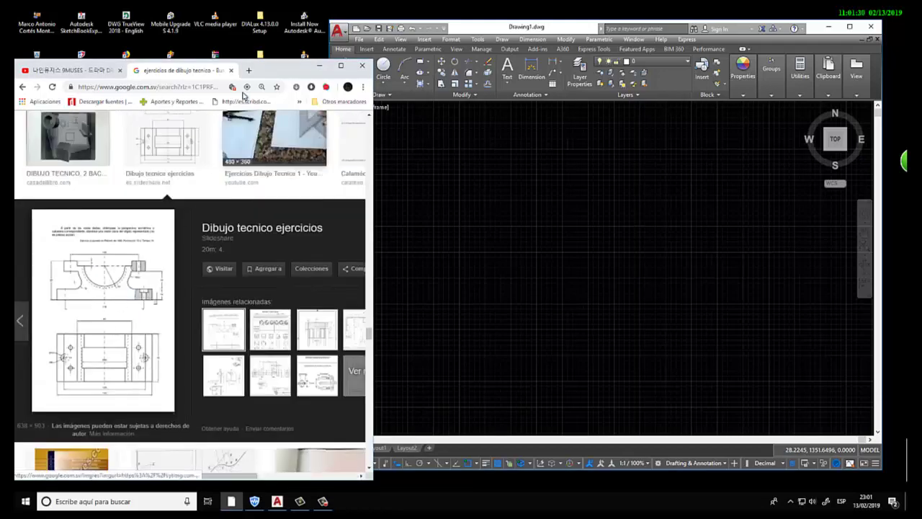
drag(276, 75, 302, 66)
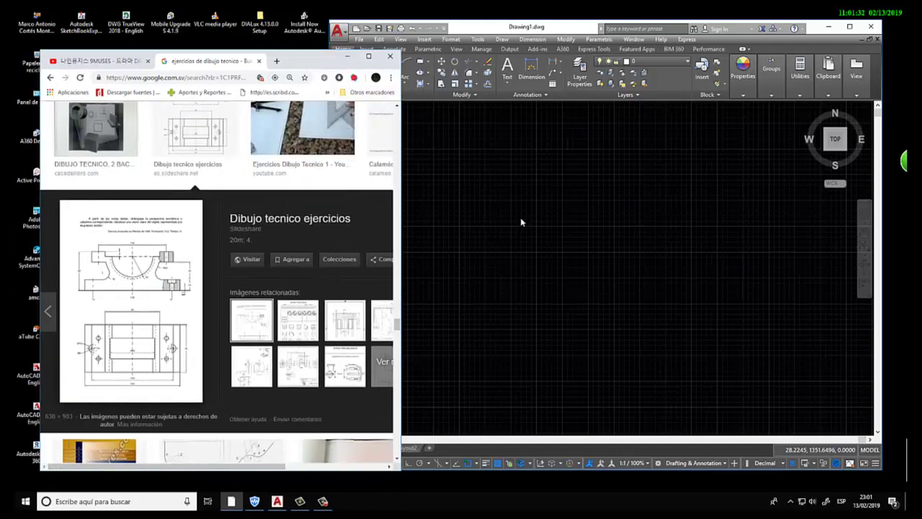
click(520, 217)
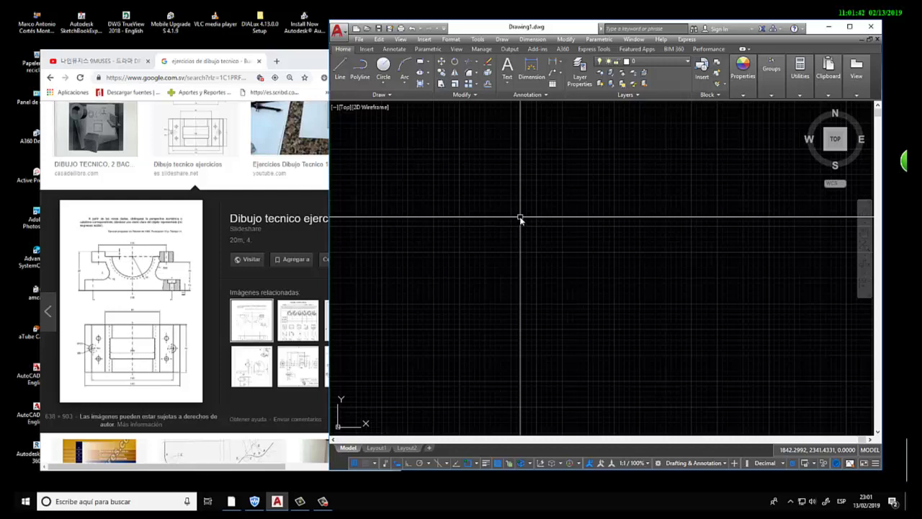
Step: Via UNITS, give 0.00 length and angle precision and a Unitless insertion scale
text(units)
key(Return)
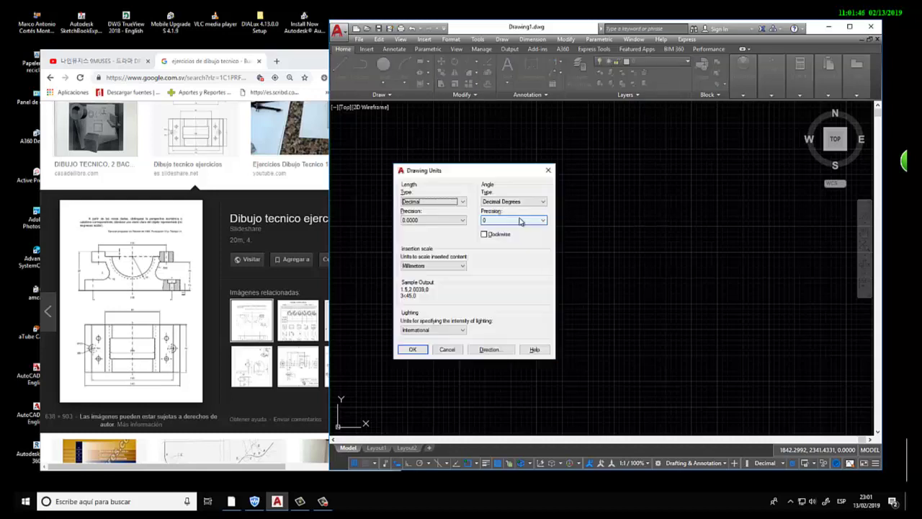
click(465, 220)
click(450, 241)
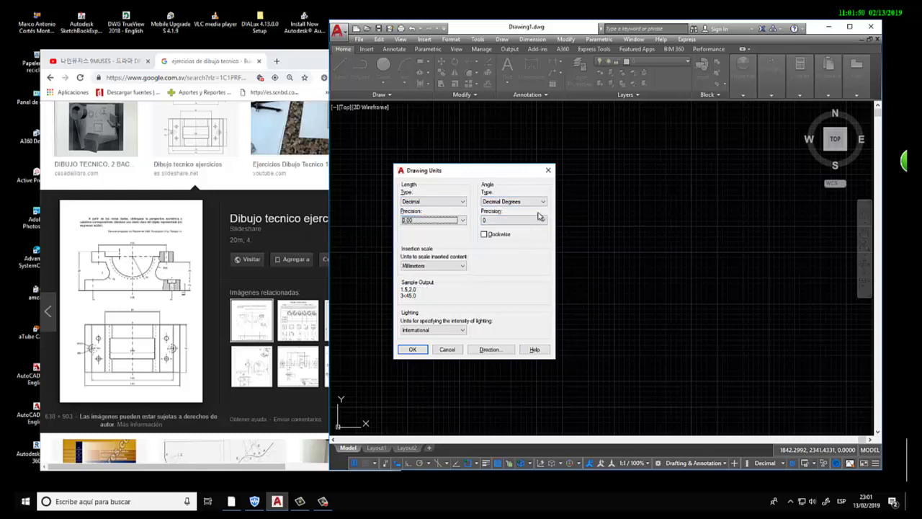
click(543, 220)
click(525, 241)
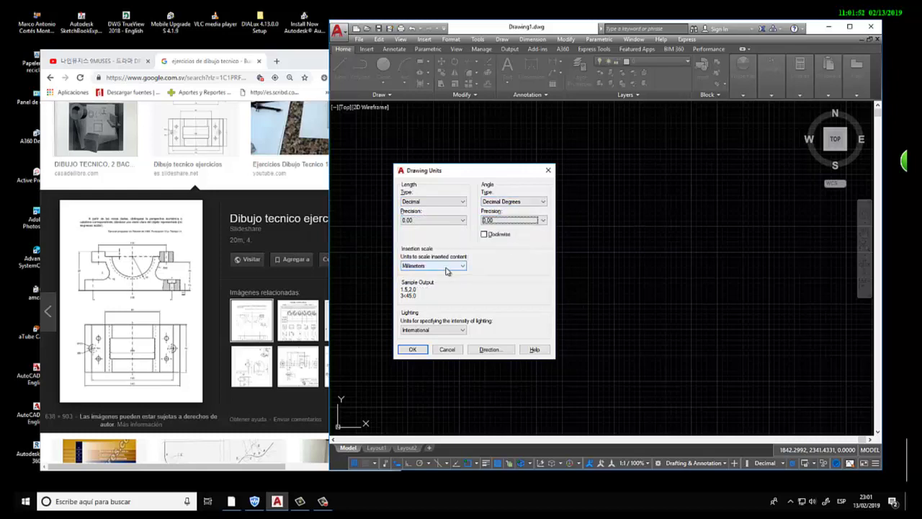
click(461, 267)
click(440, 273)
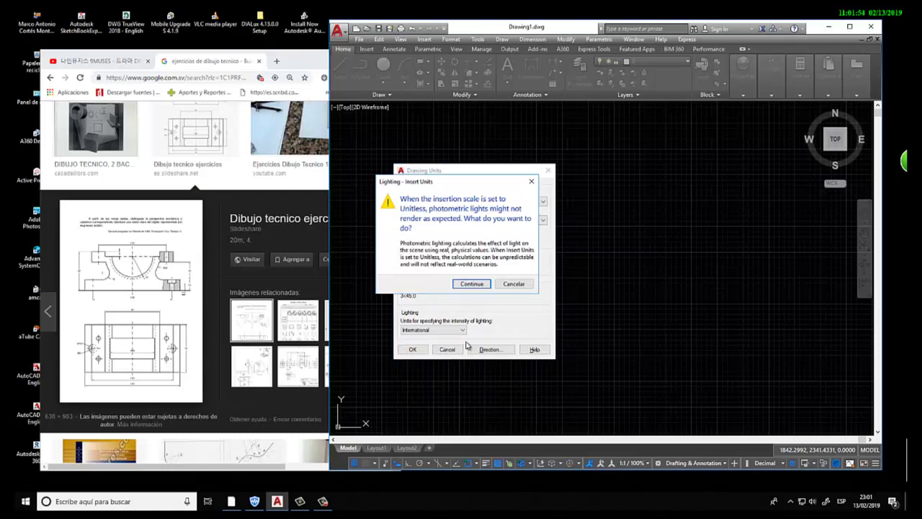
click(472, 284)
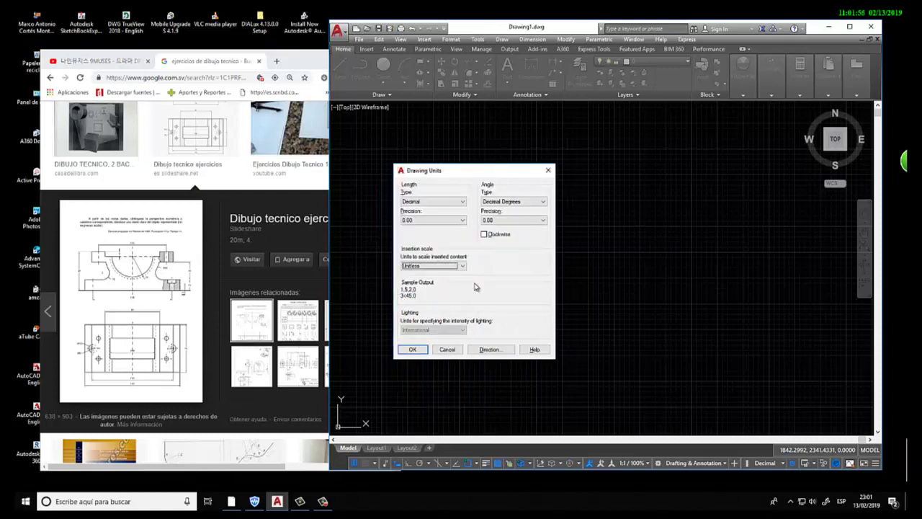
click(413, 350)
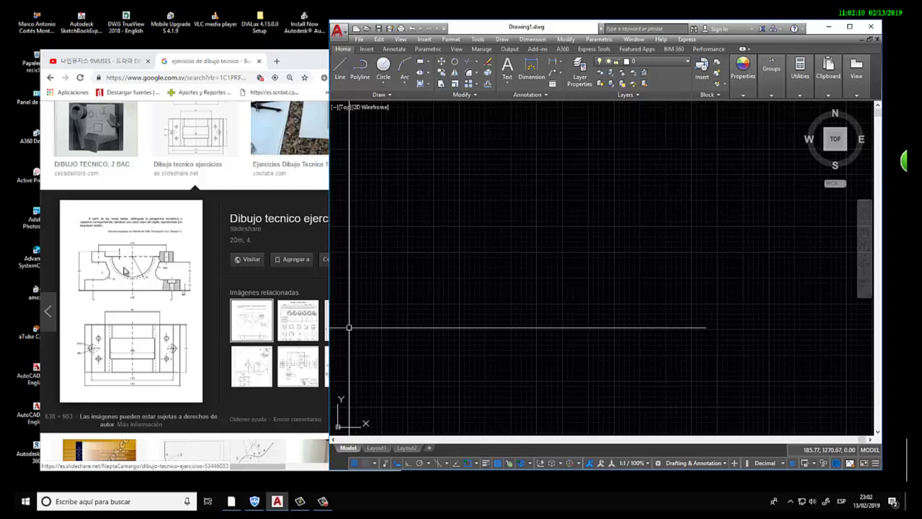
Step: Open the source SlideShare page and scroll to the dimensioned bearing-block views
click(123, 271)
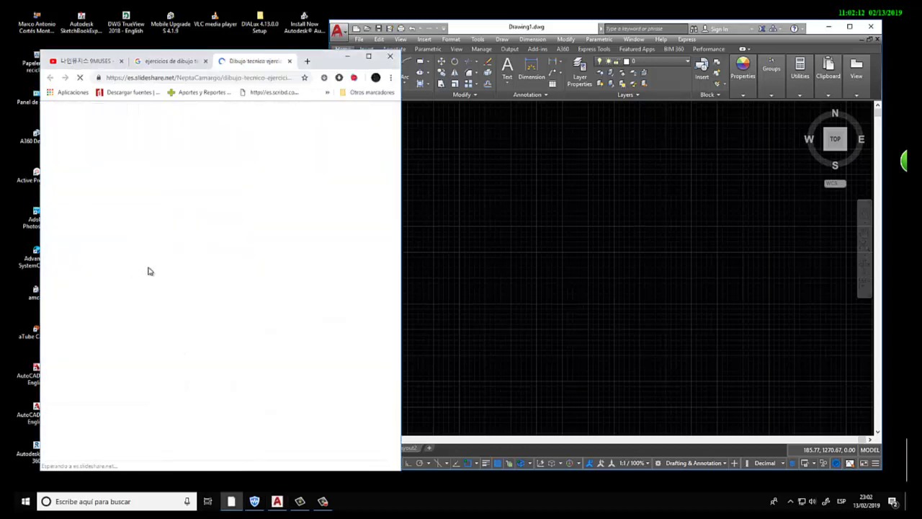
scroll(182, 281, down, 5)
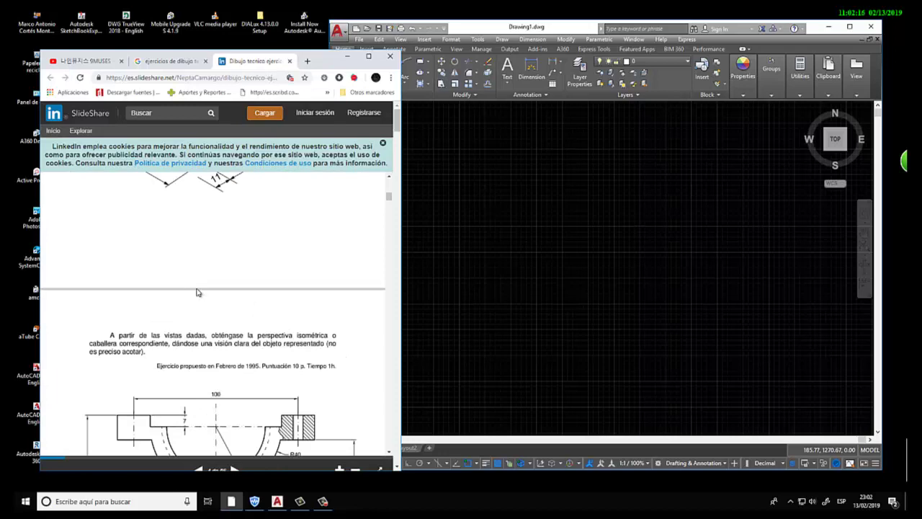
scroll(388, 452, down, 3)
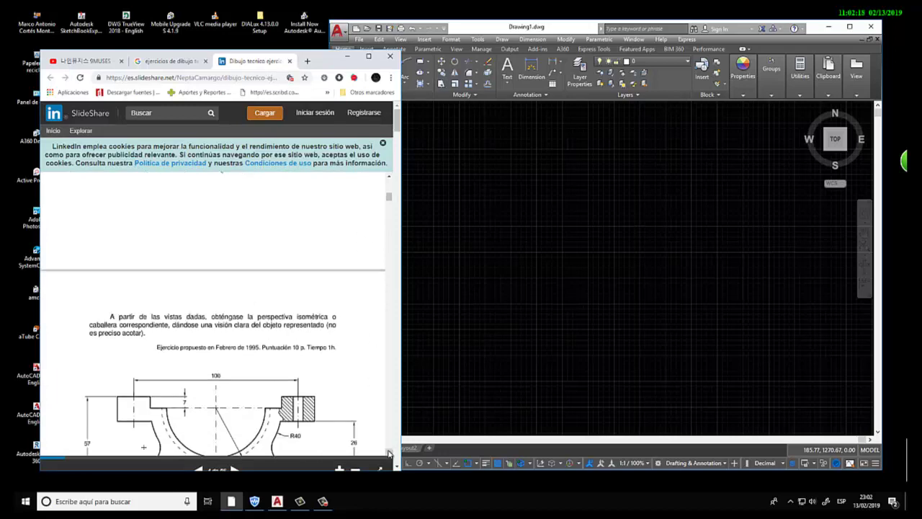
scroll(389, 452, down, 2)
scroll(388, 452, down, 1)
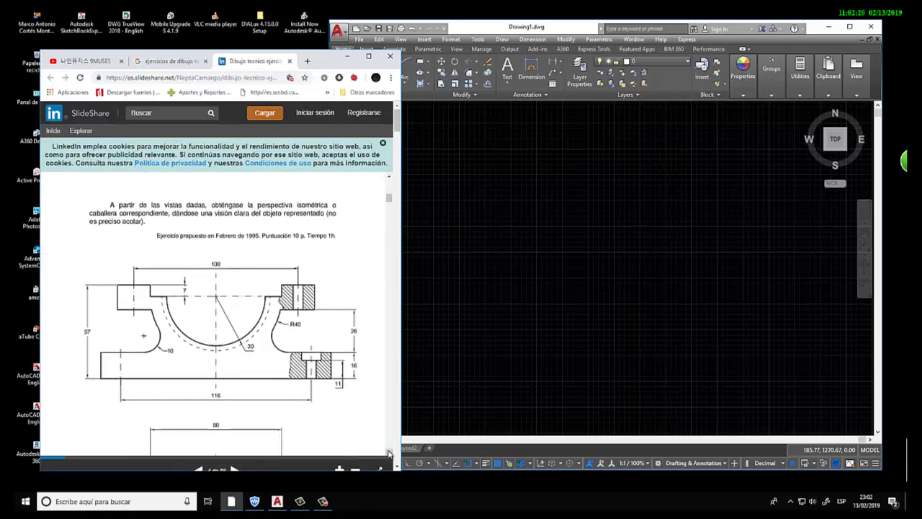
scroll(387, 452, down, 1)
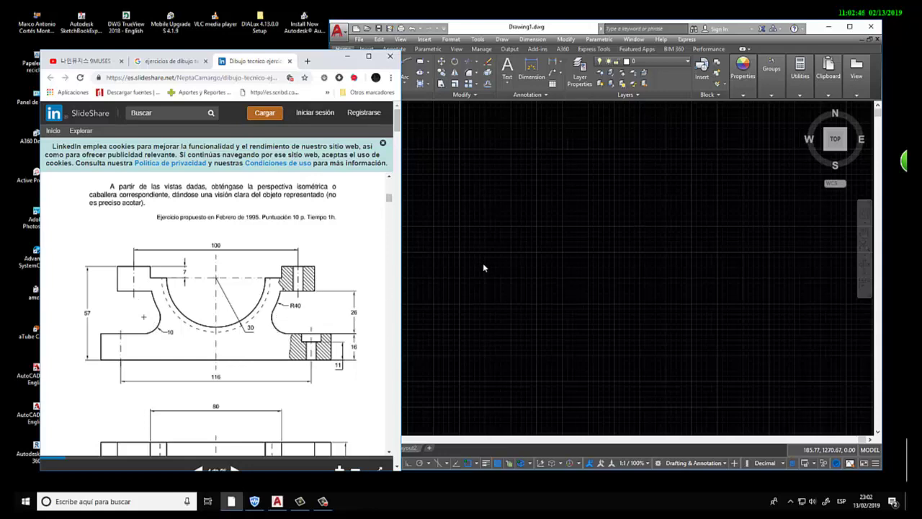
Step: Draw a circle with centre 200,200 and radius 40
click(565, 344)
text(c)
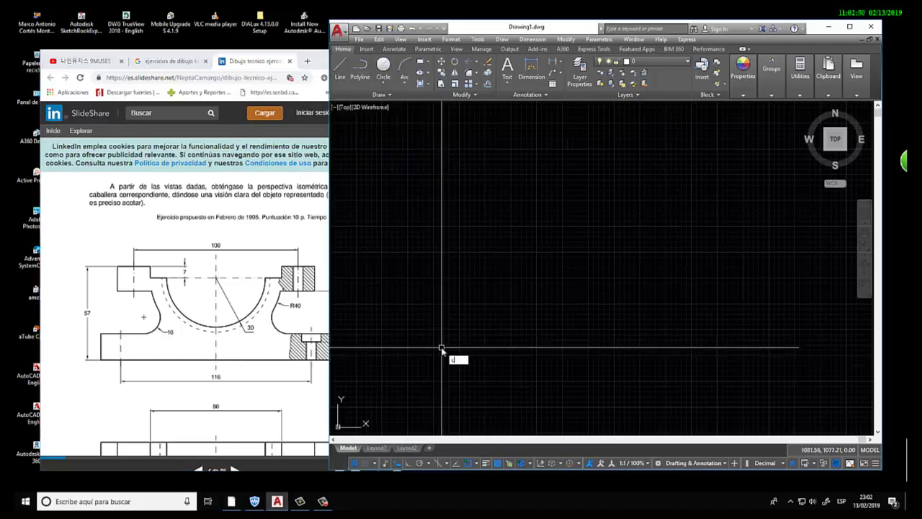
key(Return)
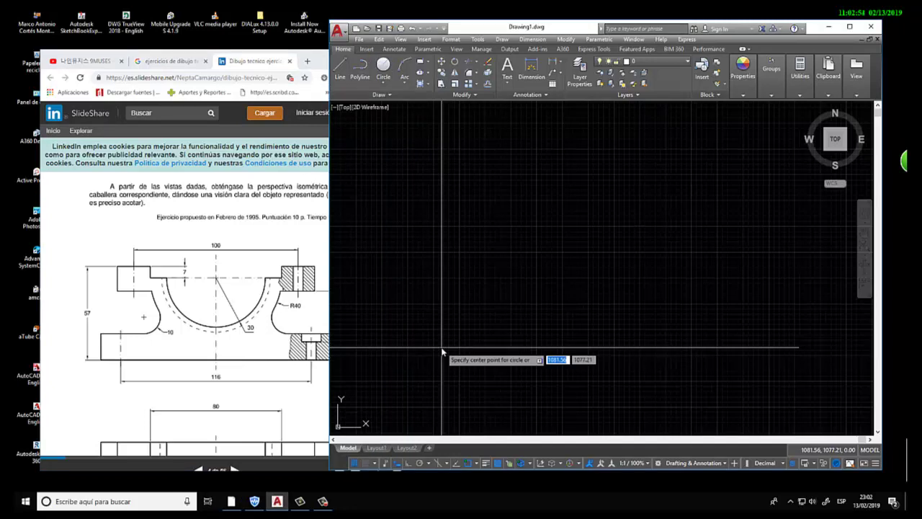
text(200)
key(Tab)
text(200)
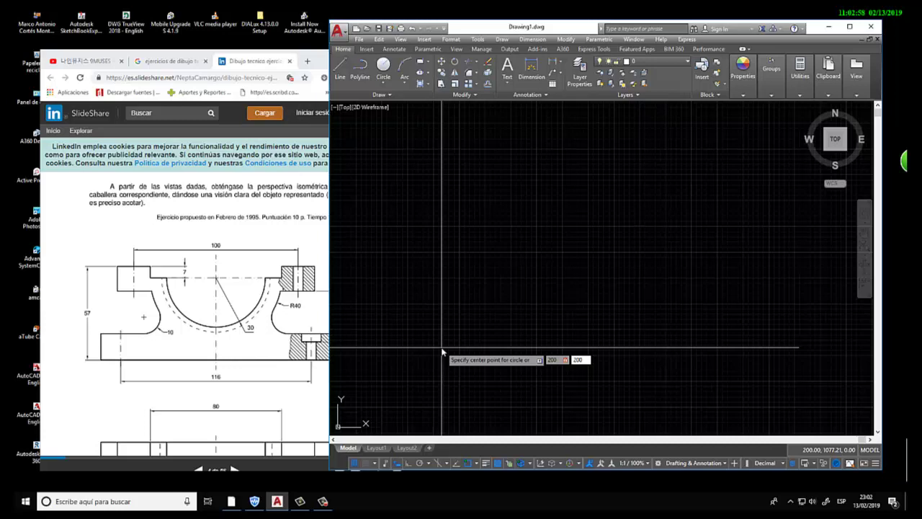
key(Return)
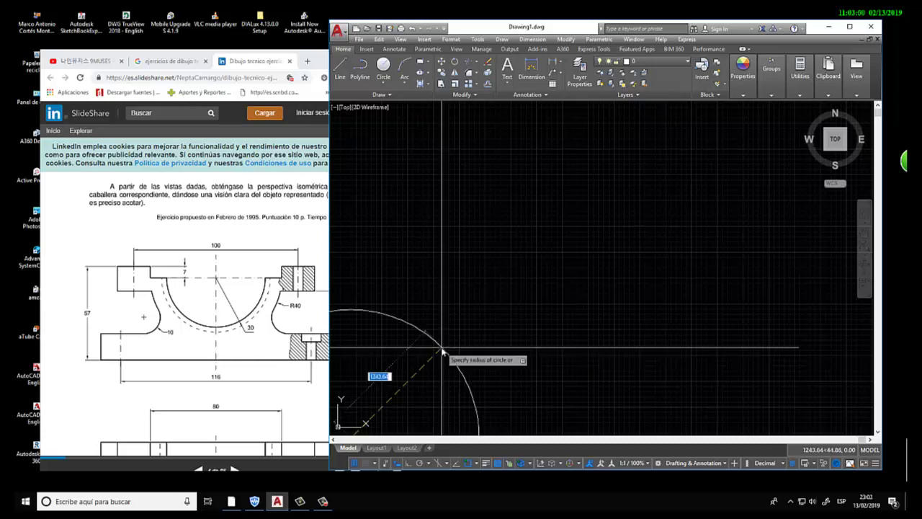
text(40)
key(Return)
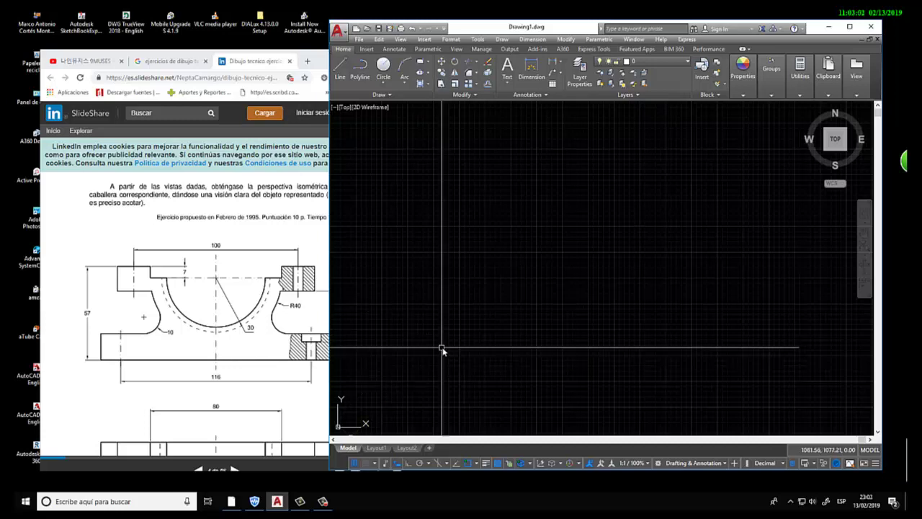
scroll(503, 306, down, 3)
scroll(508, 302, up, 3)
scroll(540, 268, up, 2)
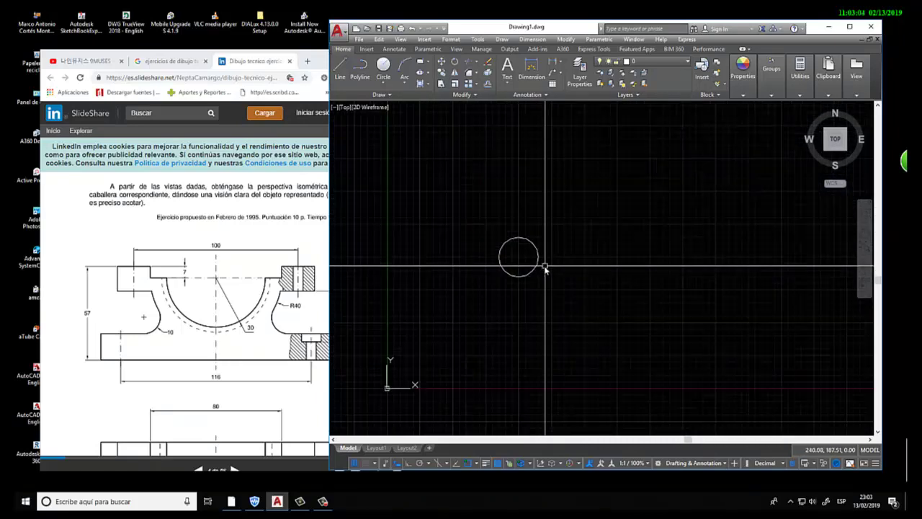
scroll(514, 265, up, 1)
scroll(513, 264, up, 1)
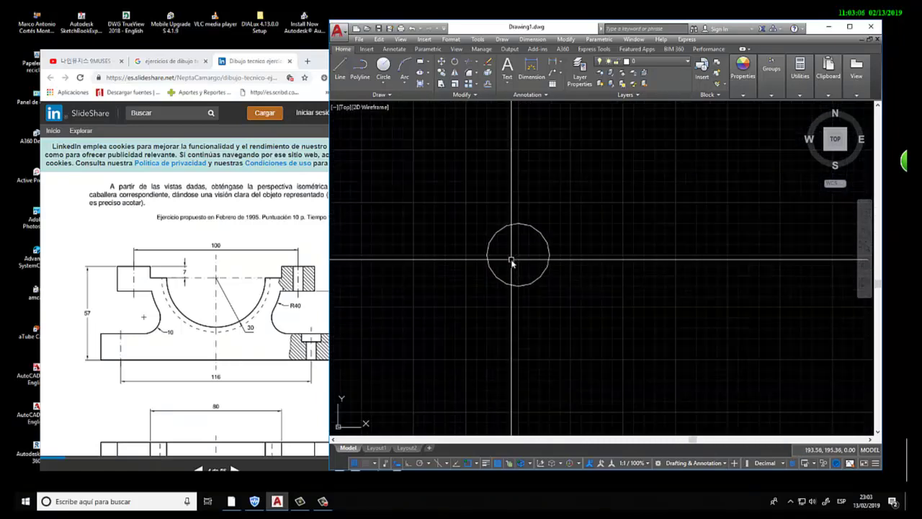
text(l)
key(Return)
Step: With Ortho on, draw a vertical centre line through the circle, extending above and below it
click(518, 256)
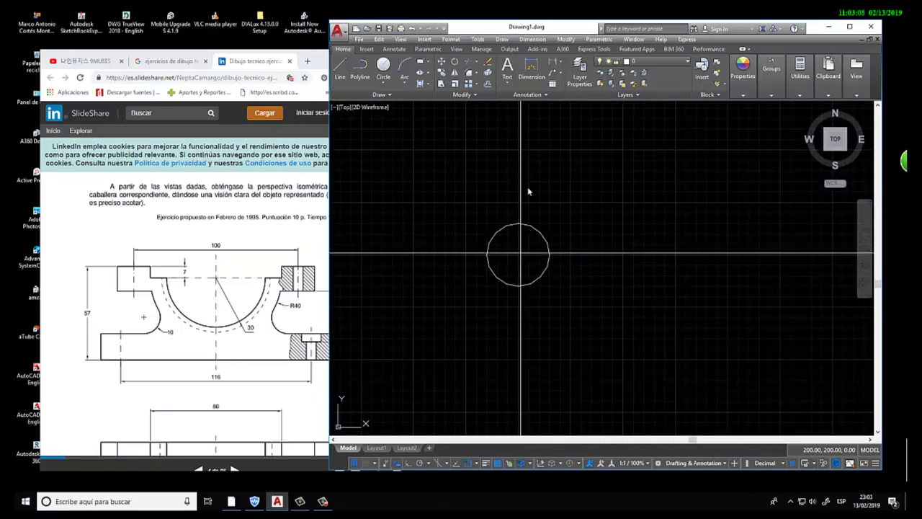
click(409, 463)
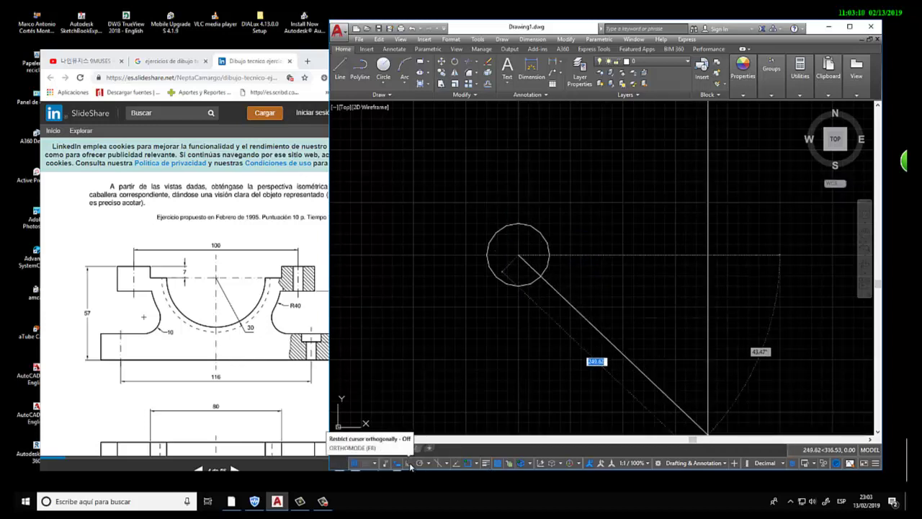
click(518, 157)
key(Return)
click(514, 195)
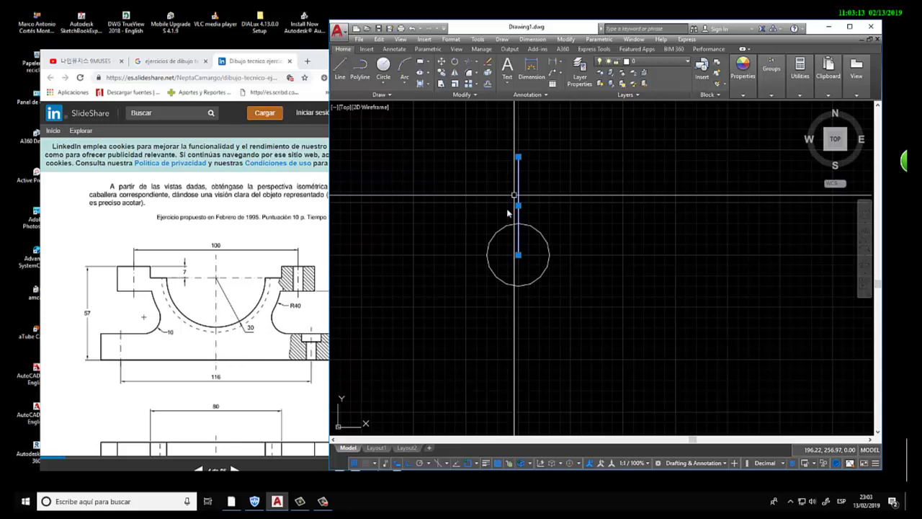
click(518, 254)
click(505, 382)
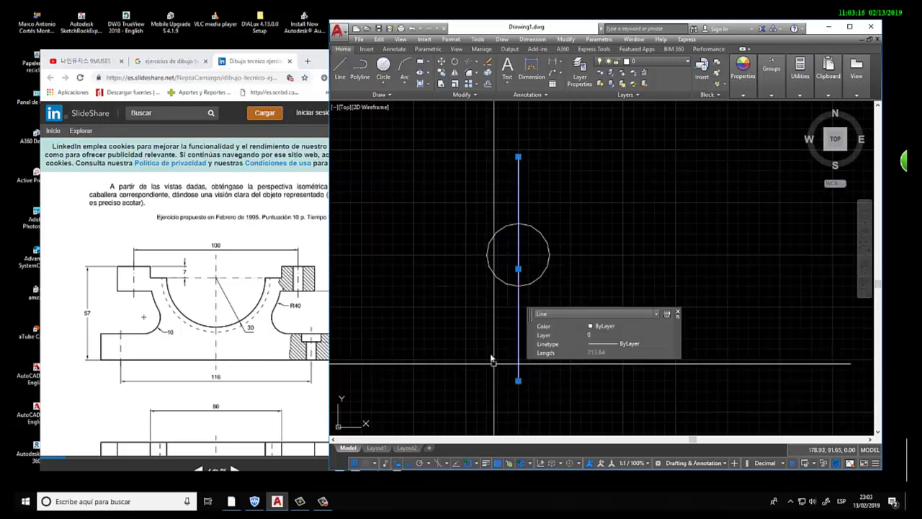
key(Escape)
Step: Draw a horizontal centre line through the circle's centre, extending past both sides
text(l)
key(Return)
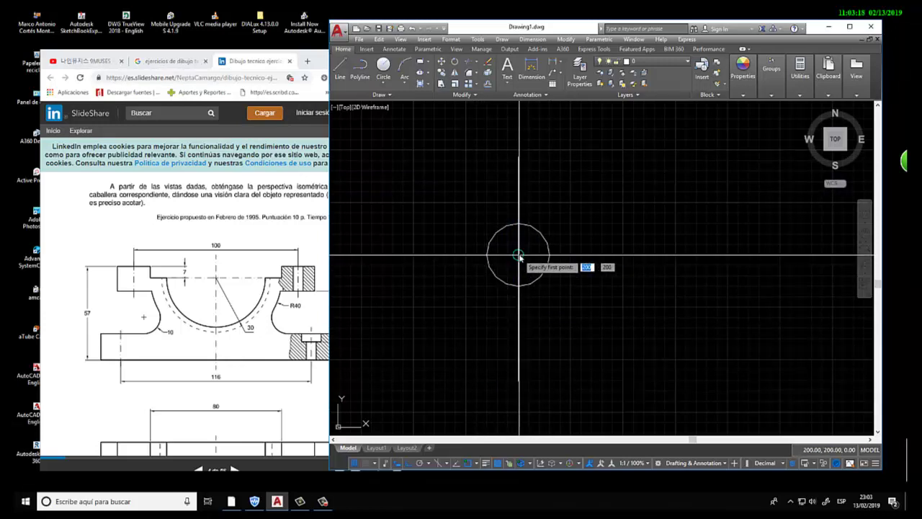
click(518, 254)
click(396, 277)
key(Escape)
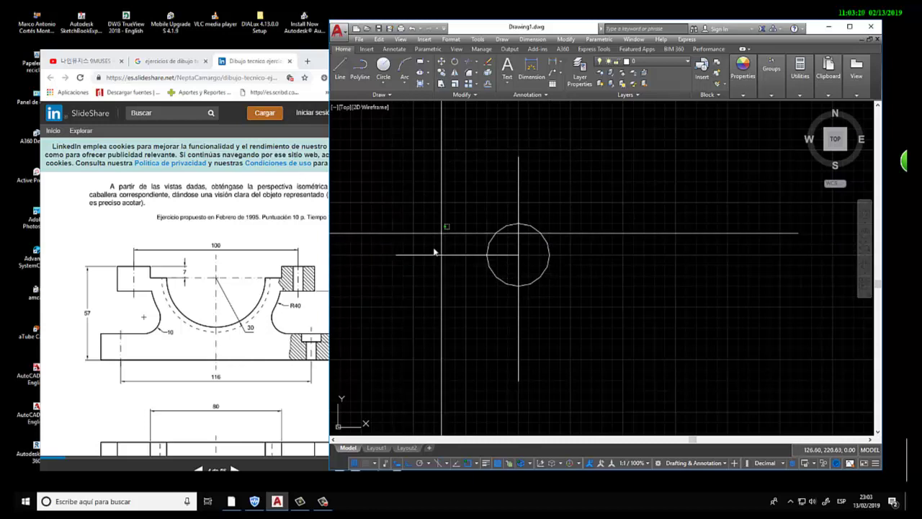
click(435, 254)
click(518, 254)
click(623, 254)
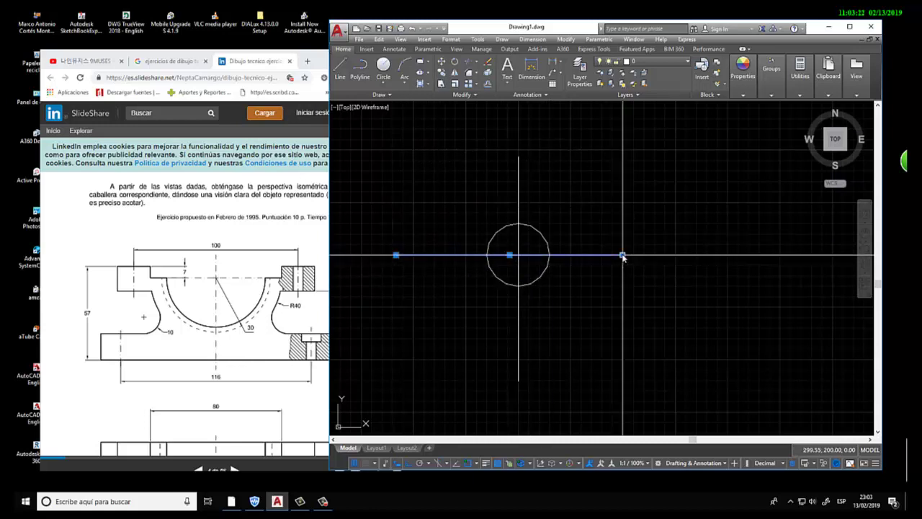
key(Escape)
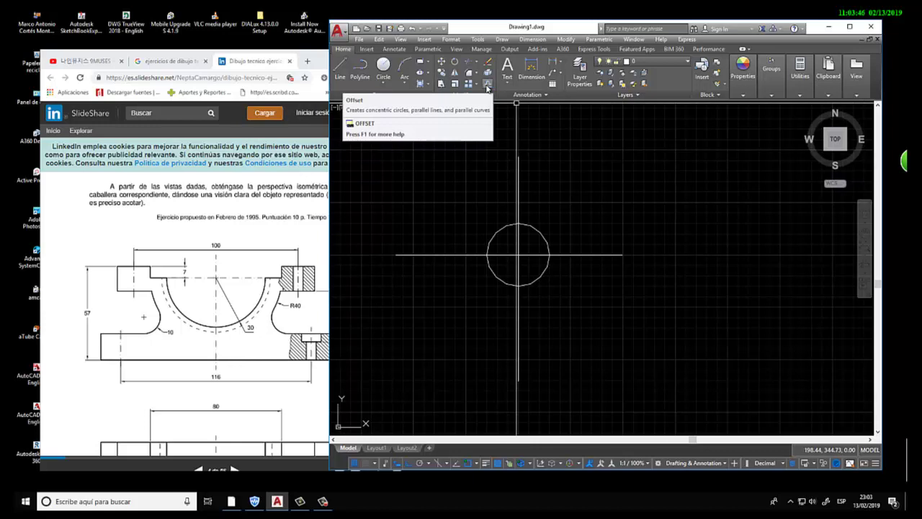
Step: Offset the horizontal centre line 50 units, adding parallel lines above and below it
click(487, 84)
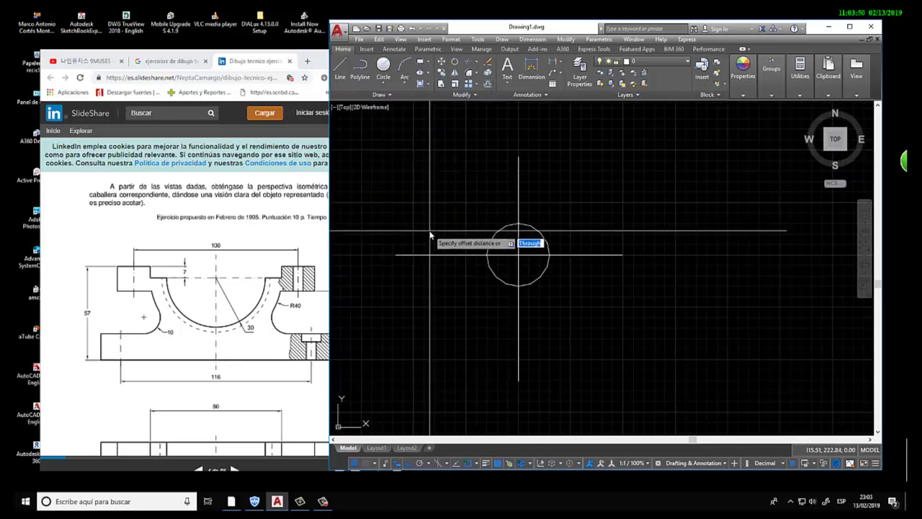
text(50)
key(Return)
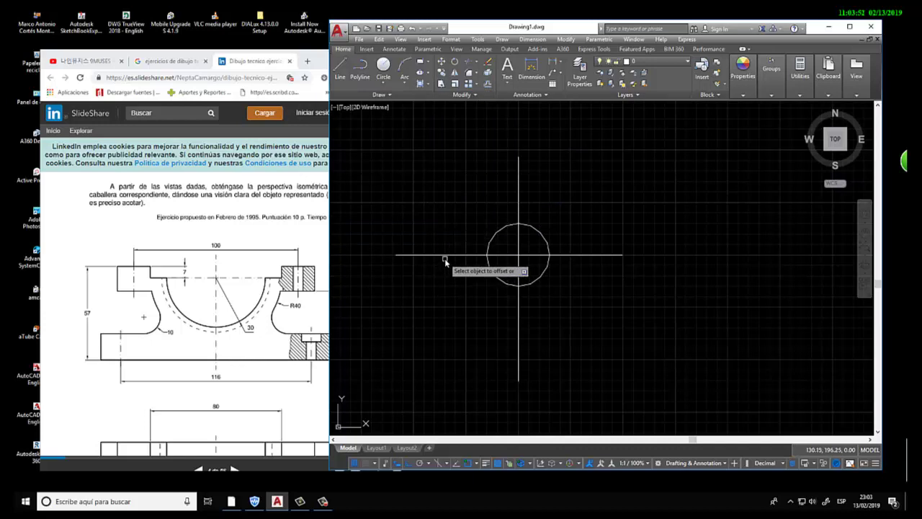
click(445, 255)
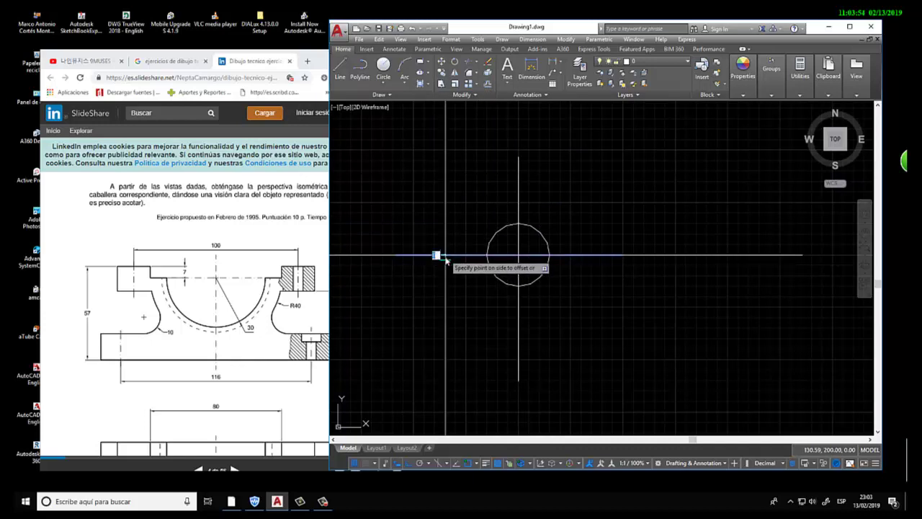
click(450, 245)
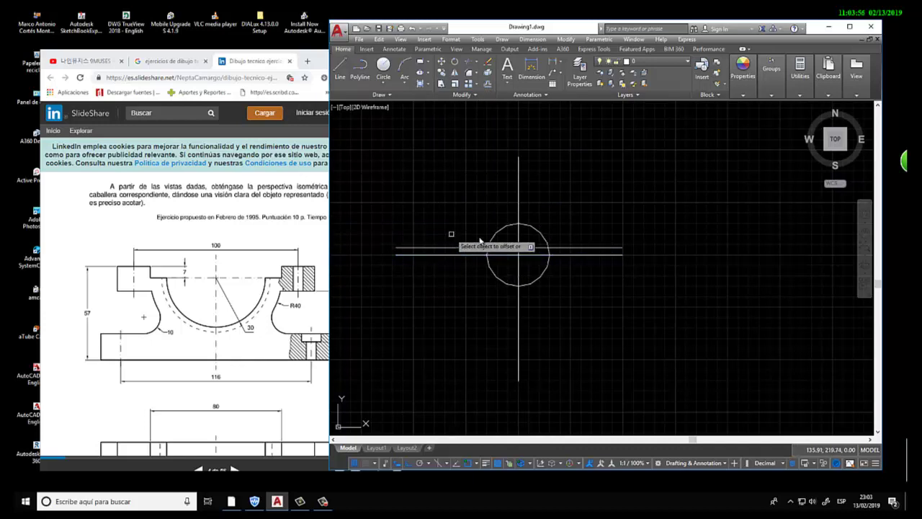
scroll(496, 256, up, 4)
scroll(496, 253, down, 2)
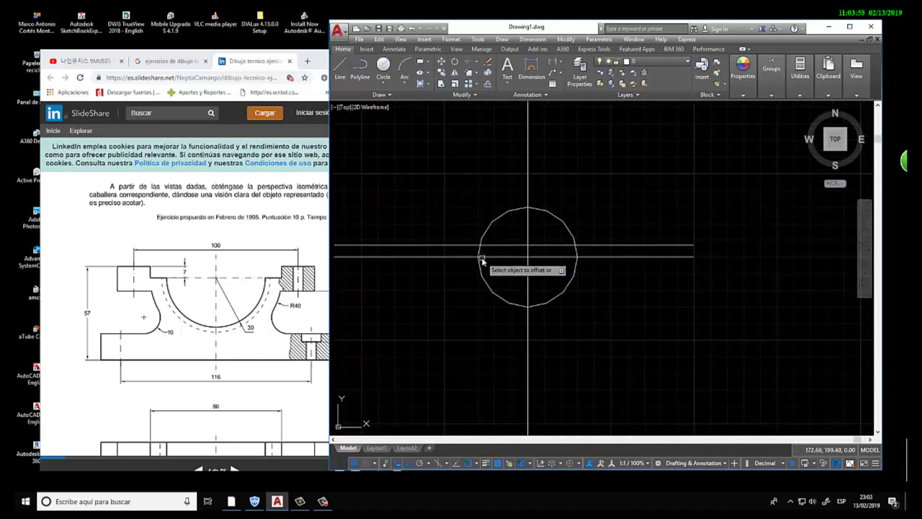
key(Escape)
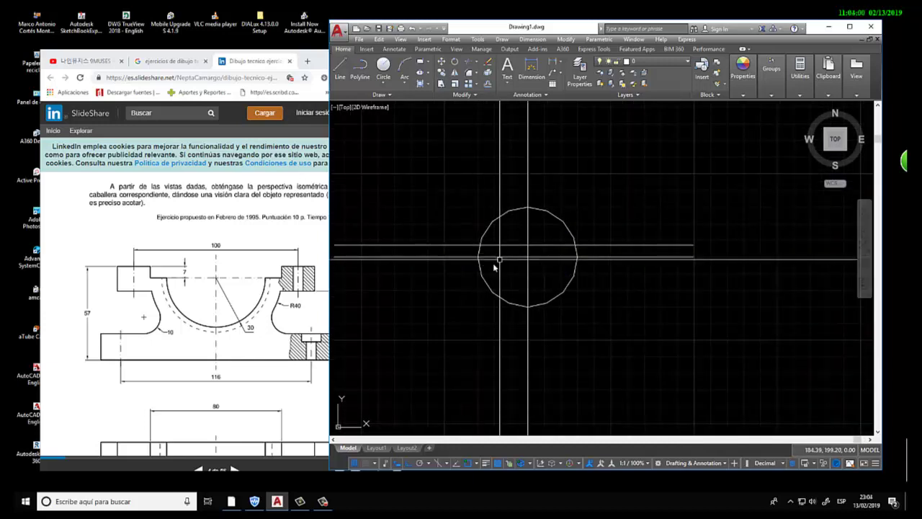
click(446, 289)
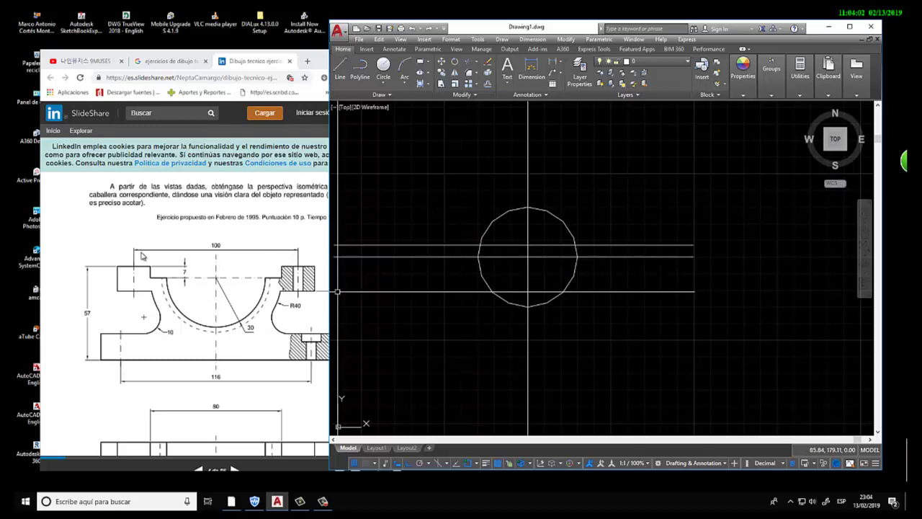
scroll(549, 190, down, 2)
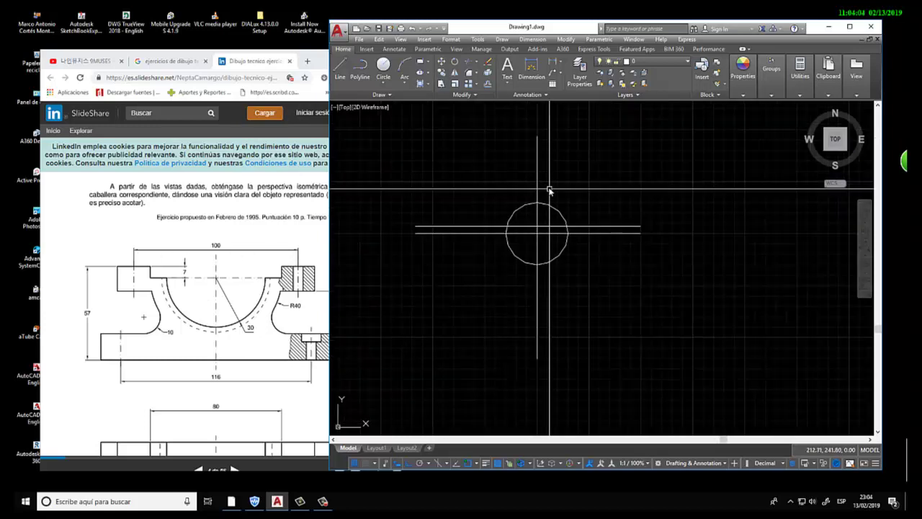
middle_drag(549, 190, 557, 199)
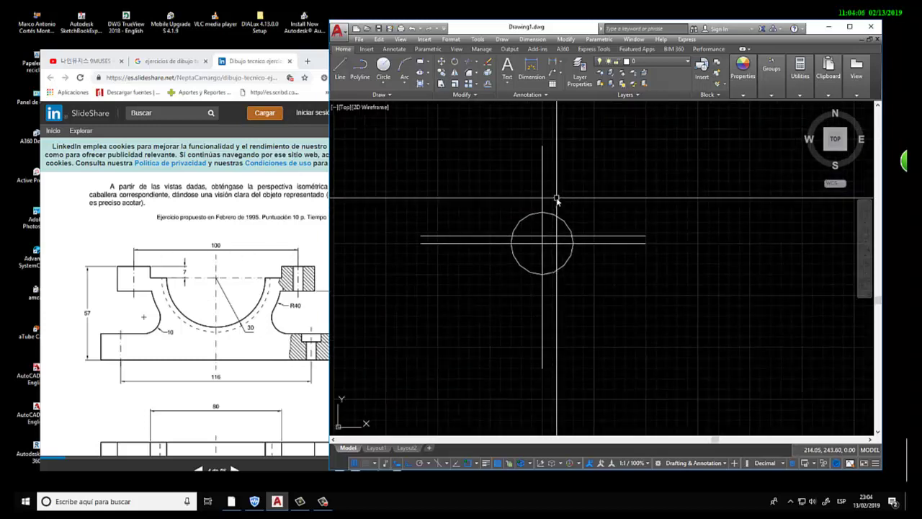
Step: Offset the vertical centre line 50 units to the left
text(o)
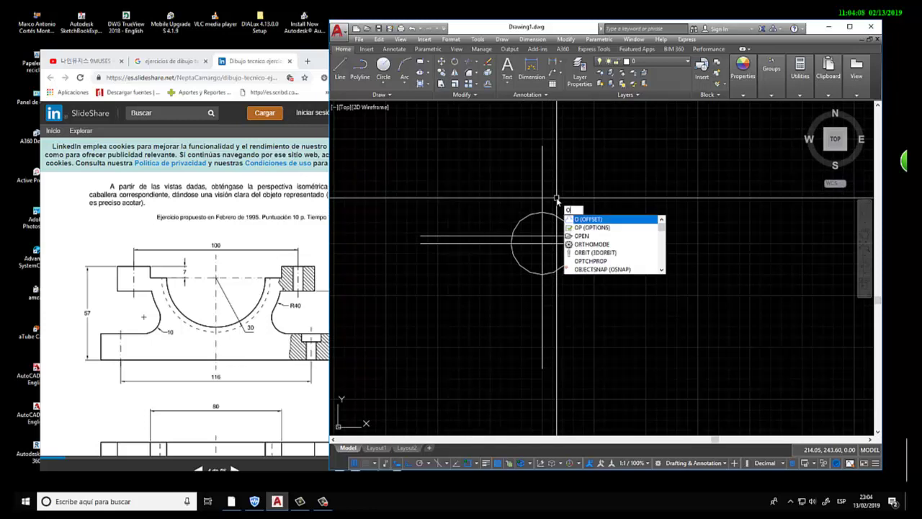
key(Return)
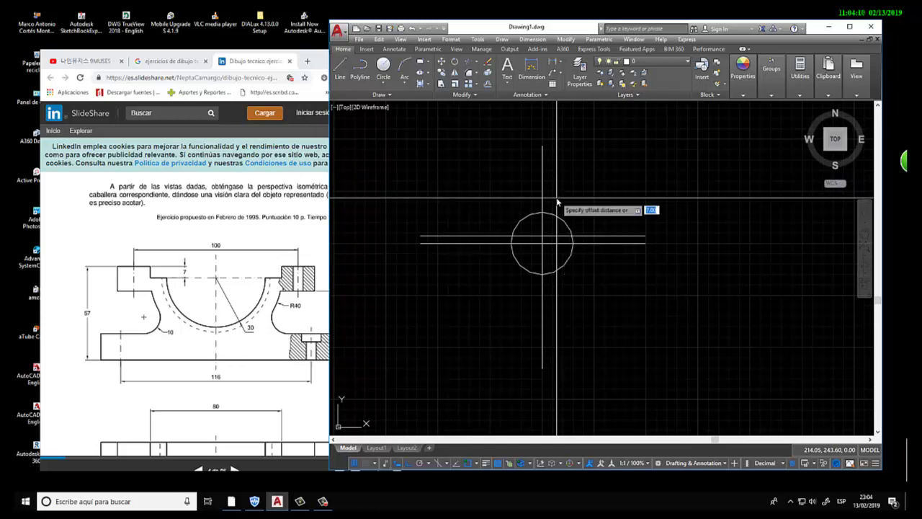
key(Return)
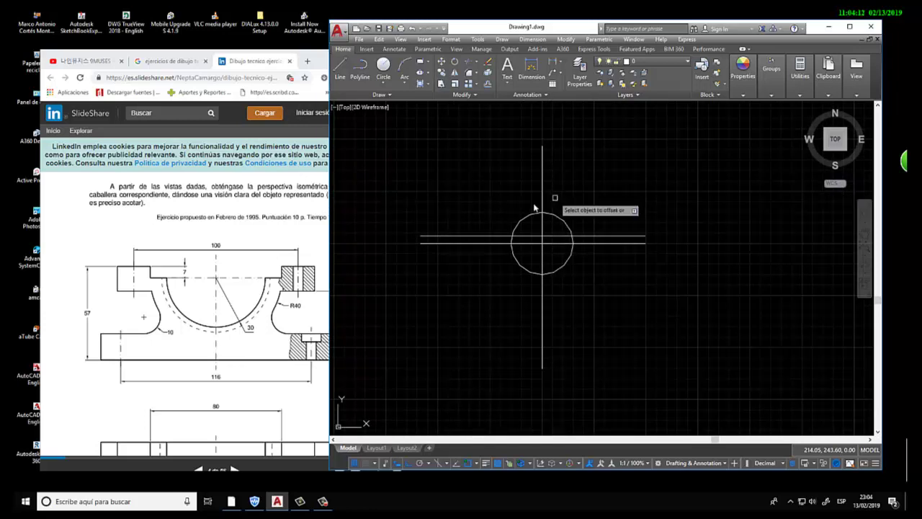
click(542, 205)
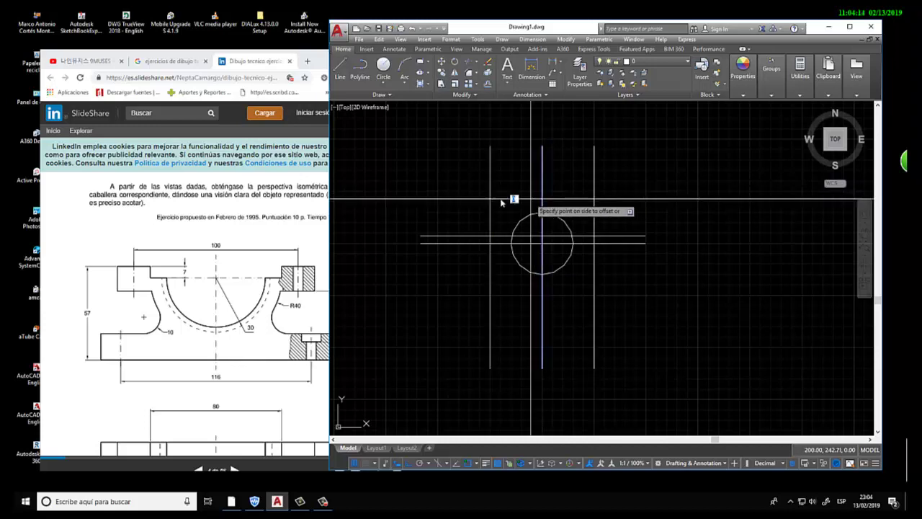
click(501, 202)
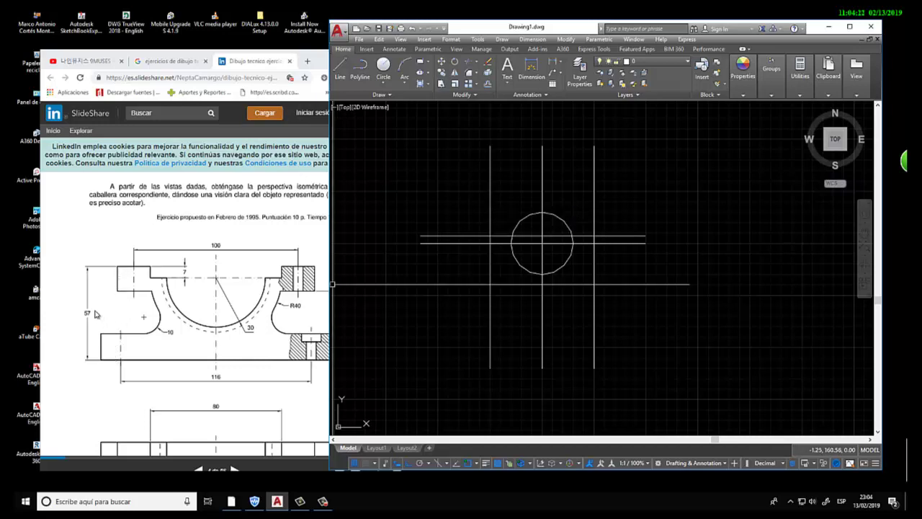
Step: Copy the horizontal line 57 units straight down, using its left endpoint as base point
click(470, 237)
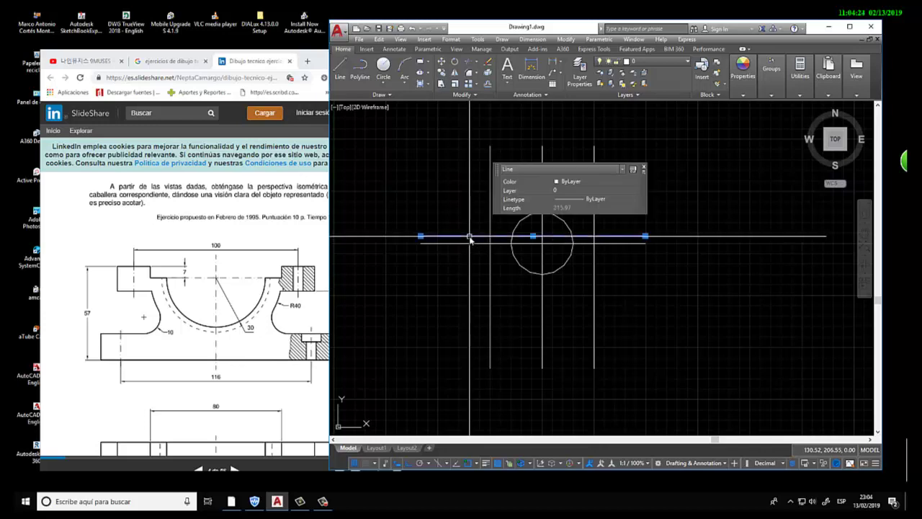
key(Escape)
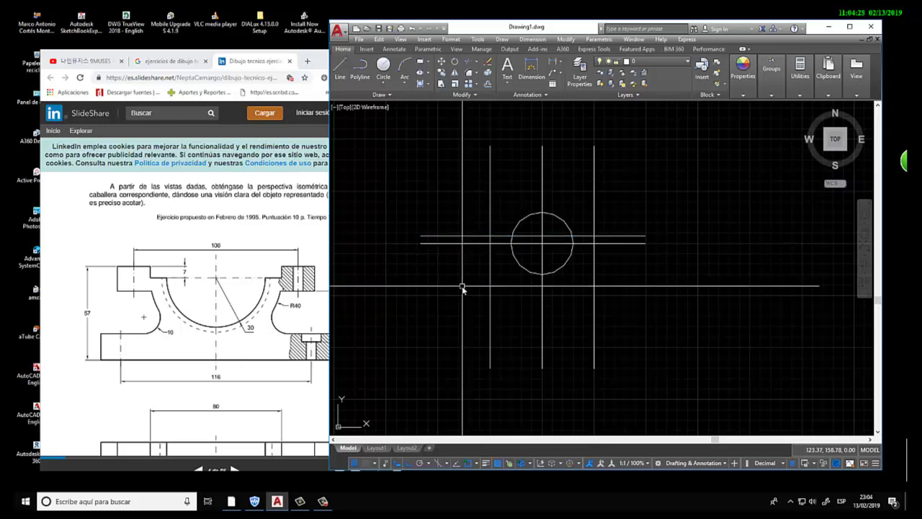
text(e)
key(Return)
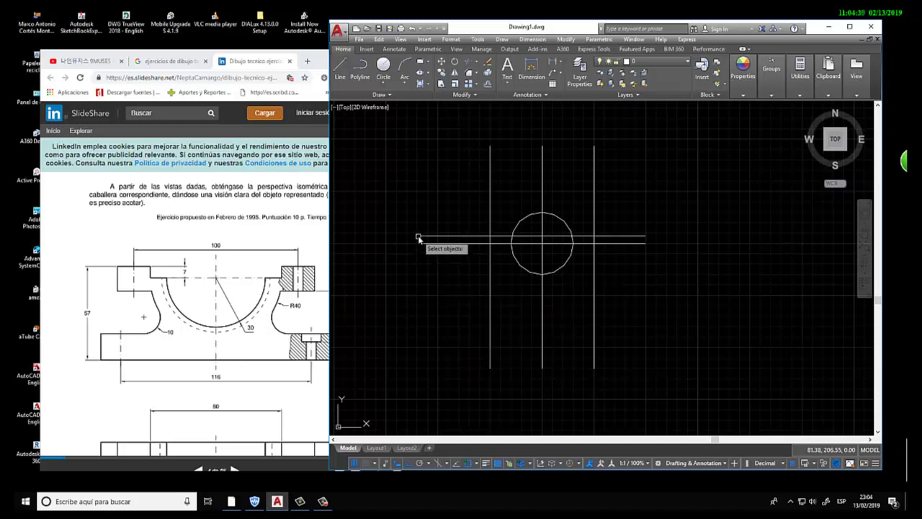
click(418, 237)
key(Return)
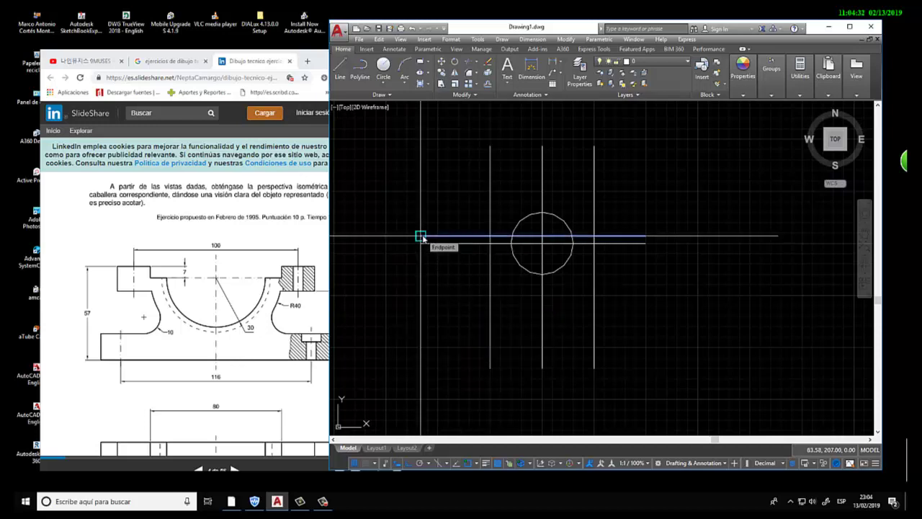
click(421, 236)
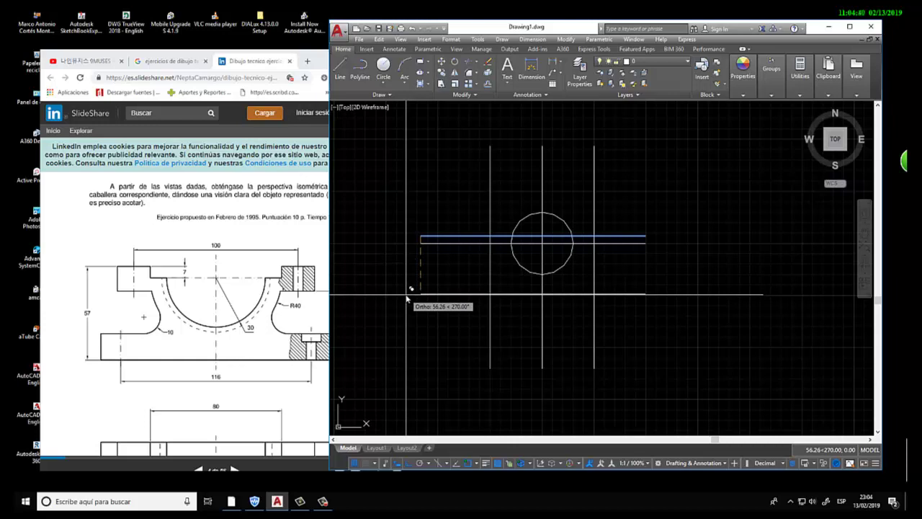
text(57)
key(Return)
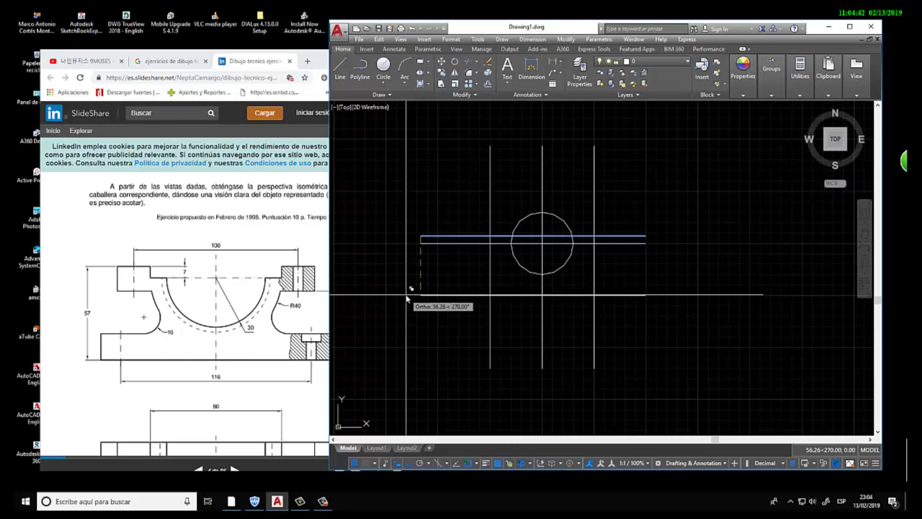
key(Return)
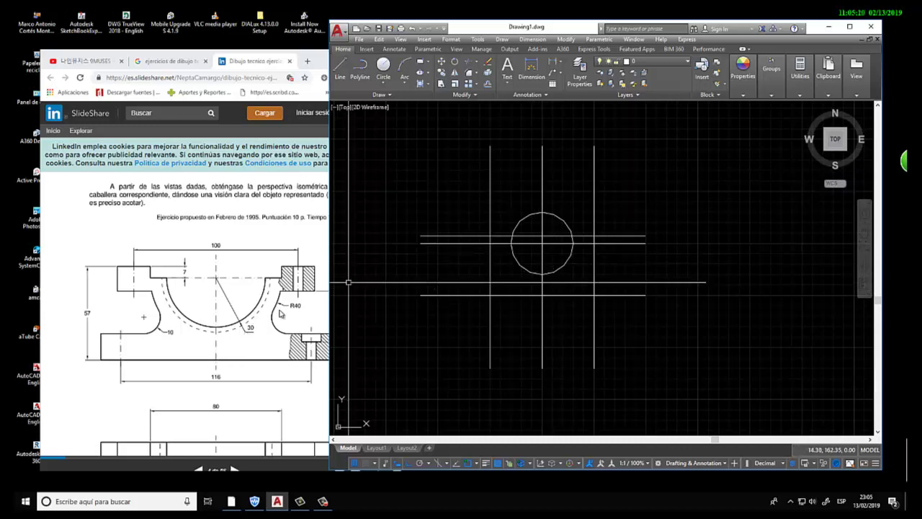
Step: Draw a second circle concentric with the existing one, then bring the browser reference forward
text(c)
key(Return)
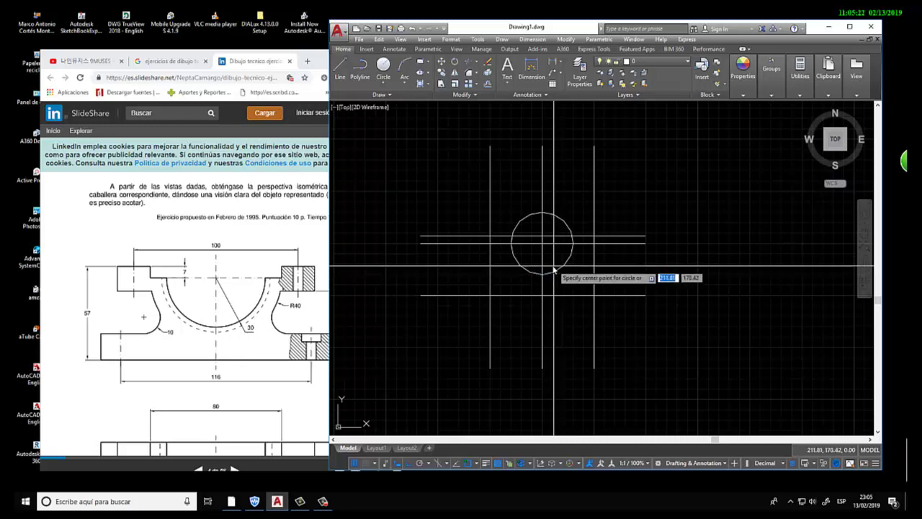
click(541, 245)
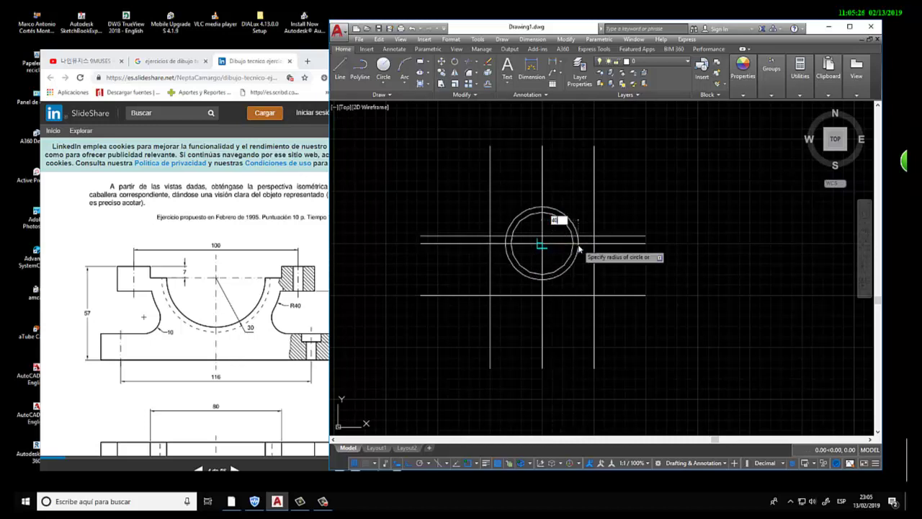
click(580, 246)
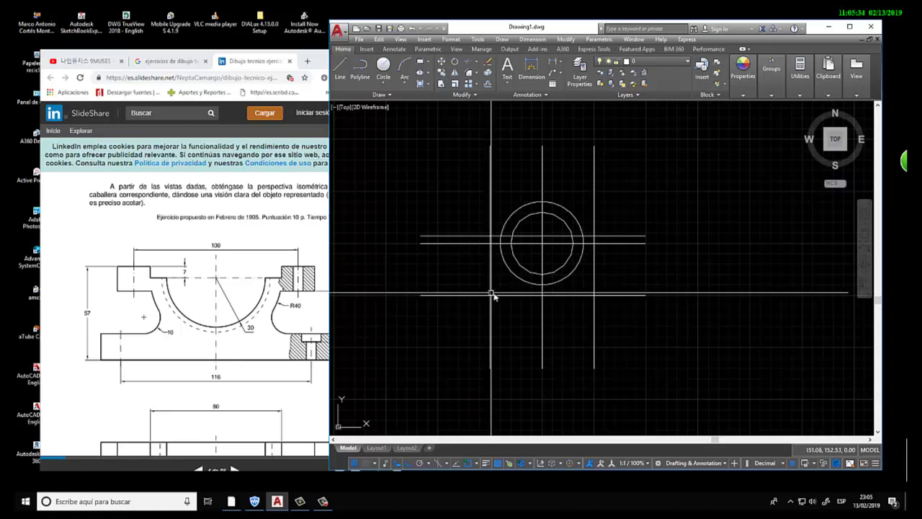
scroll(498, 293, up, 2)
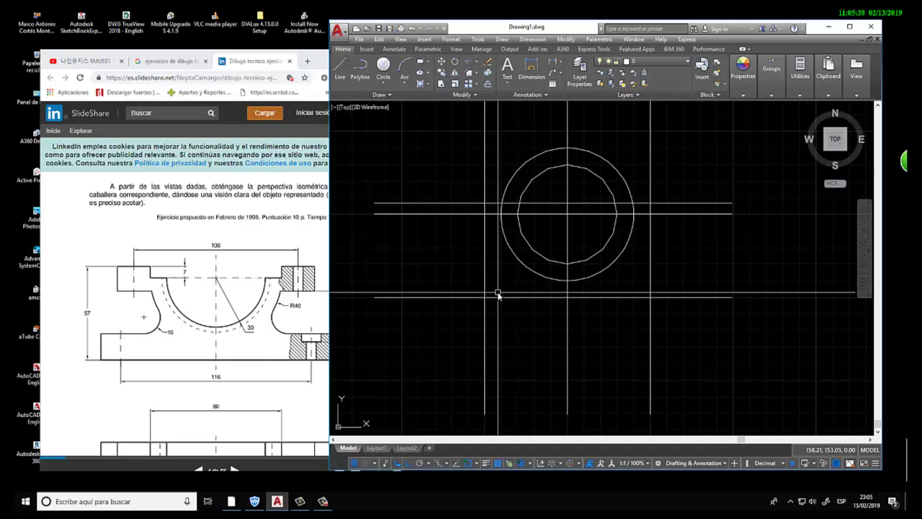
click(291, 389)
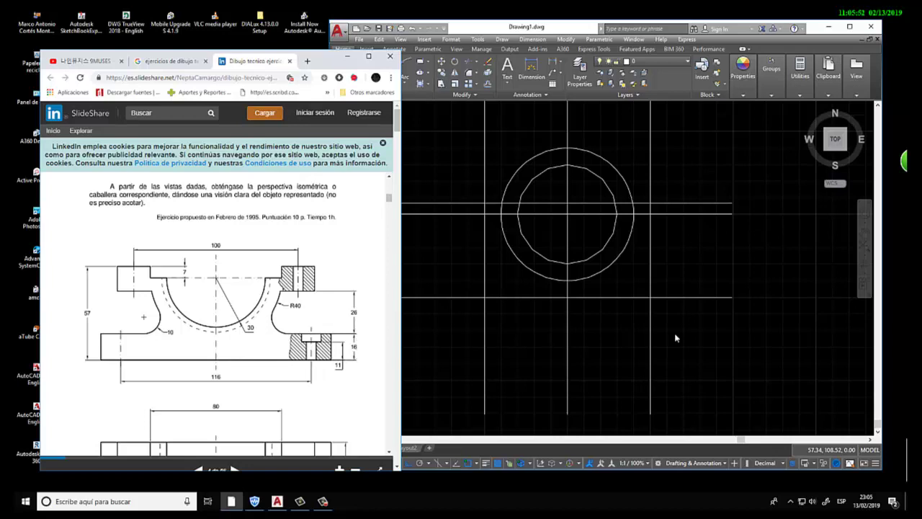
Step: Offset the lowest horizontal line upward toward the circles, then check the browser reference
click(711, 310)
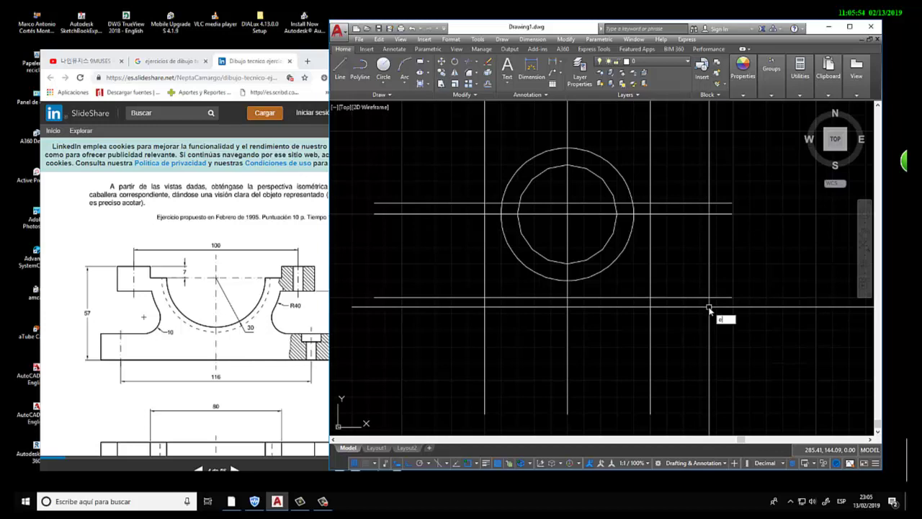
key(Return)
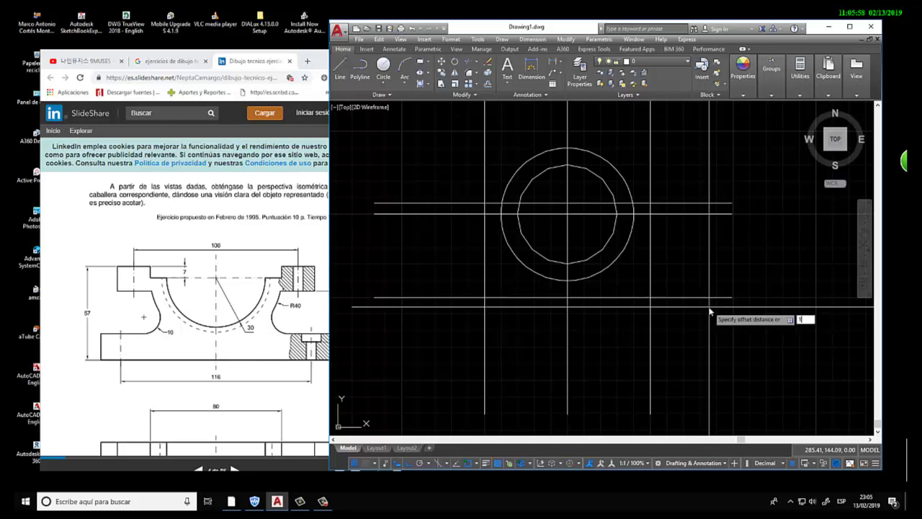
key(Return)
click(709, 297)
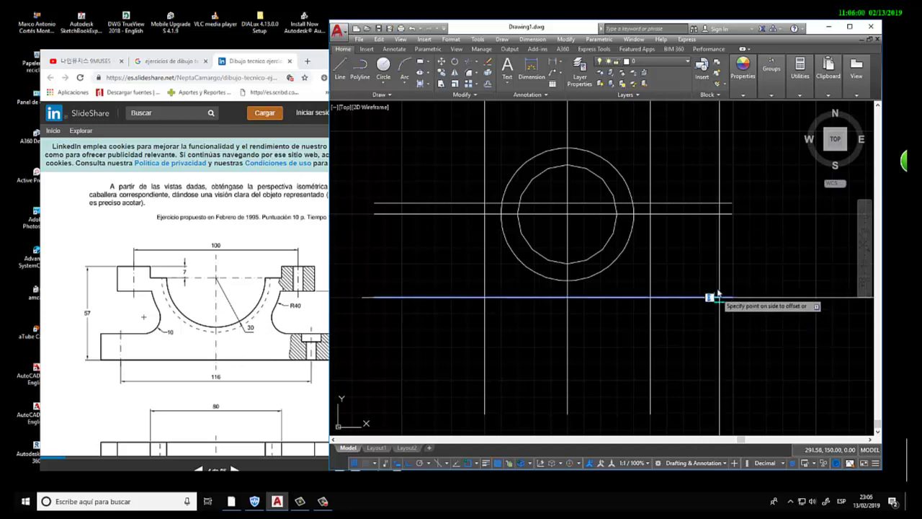
click(717, 290)
click(264, 374)
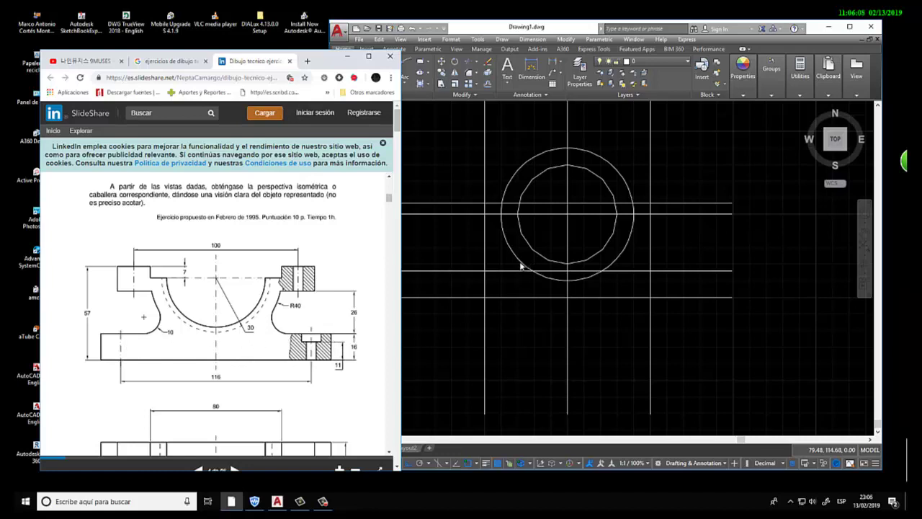
click(506, 239)
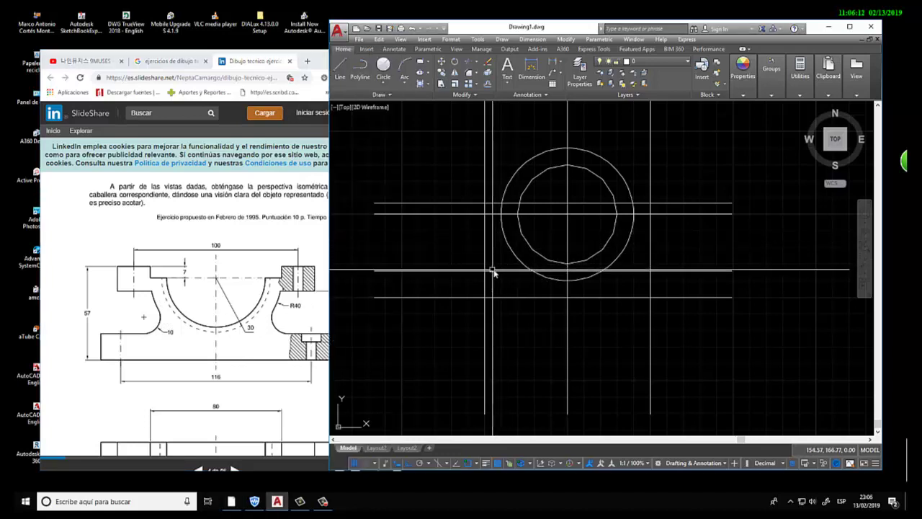
scroll(492, 271, up, 4)
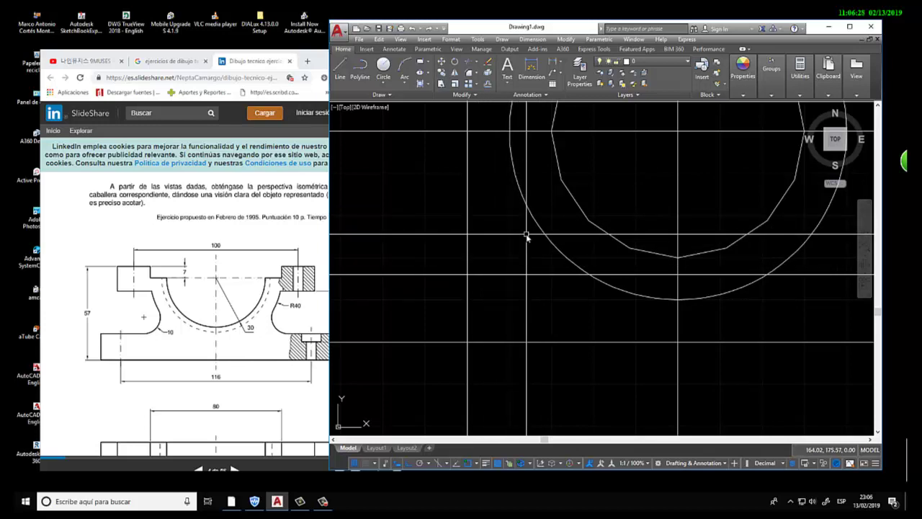
Step: Draw a slanted line from the circles' centre down-left to the lower line intersection
scroll(526, 236, down, 2)
text(l)
key(Return)
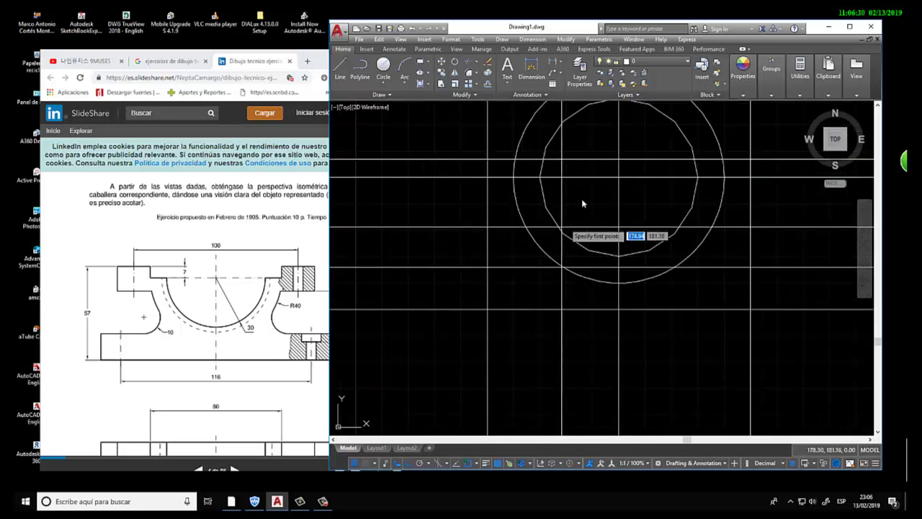
click(619, 192)
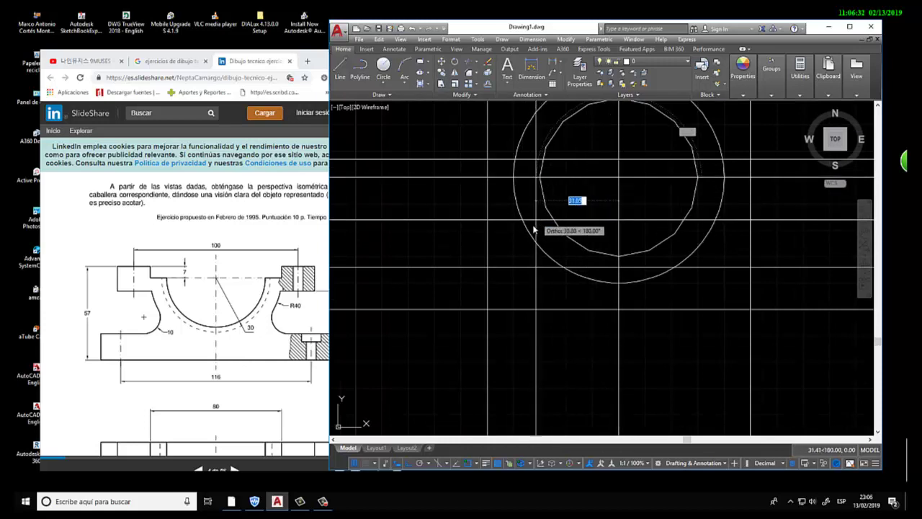
click(488, 266)
key(Return)
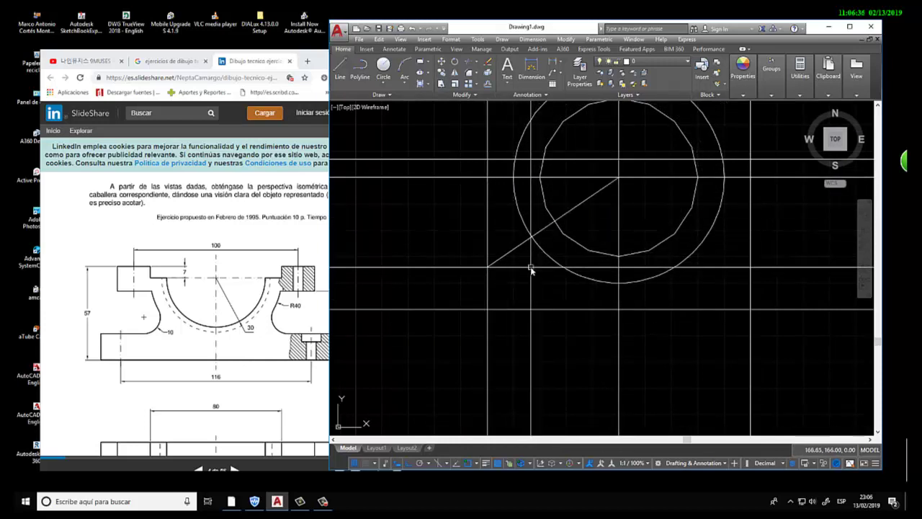
mouse_move(531, 268)
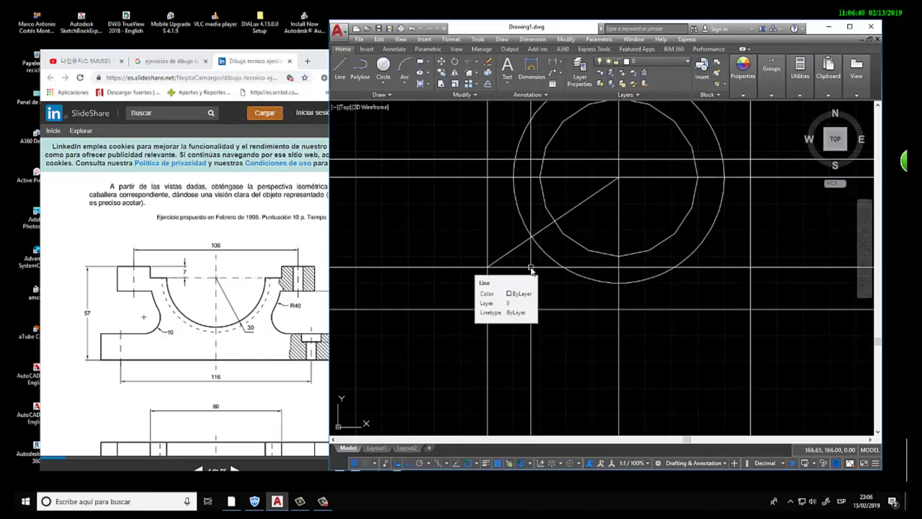
click(261, 330)
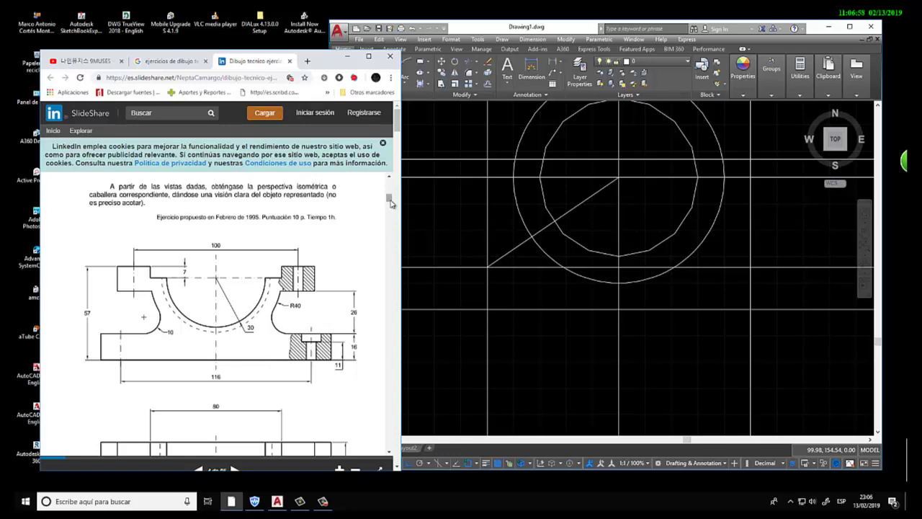
Step: Scroll the SlideShare slides back to the bearing block's plan view, then return to AutoCAD
drag(391, 202, 392, 205)
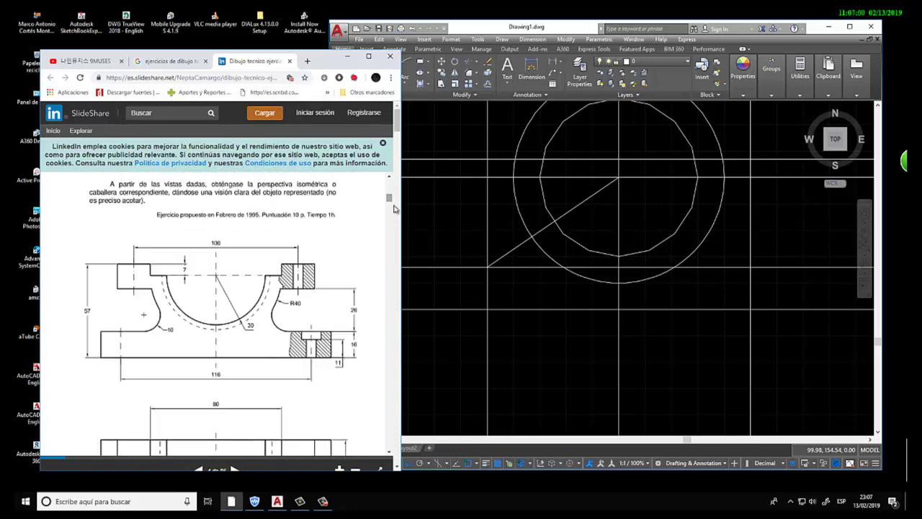
click(390, 451)
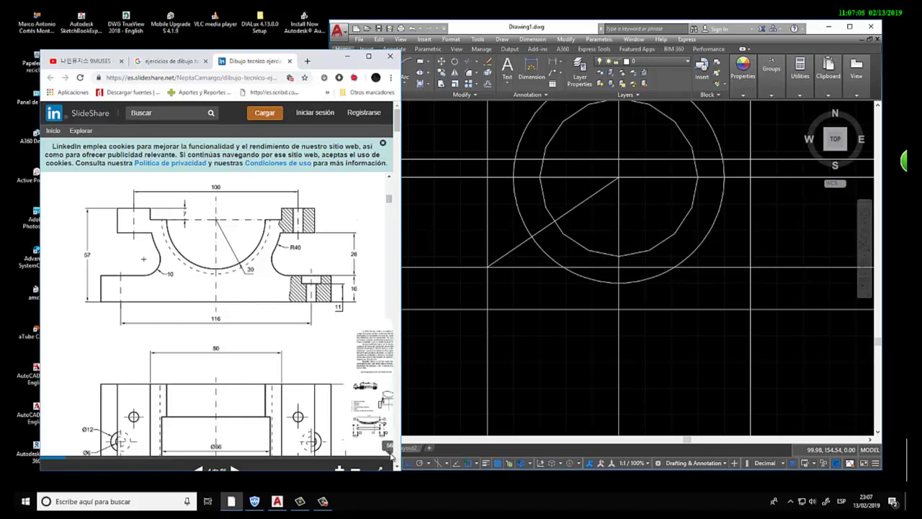
click(390, 451)
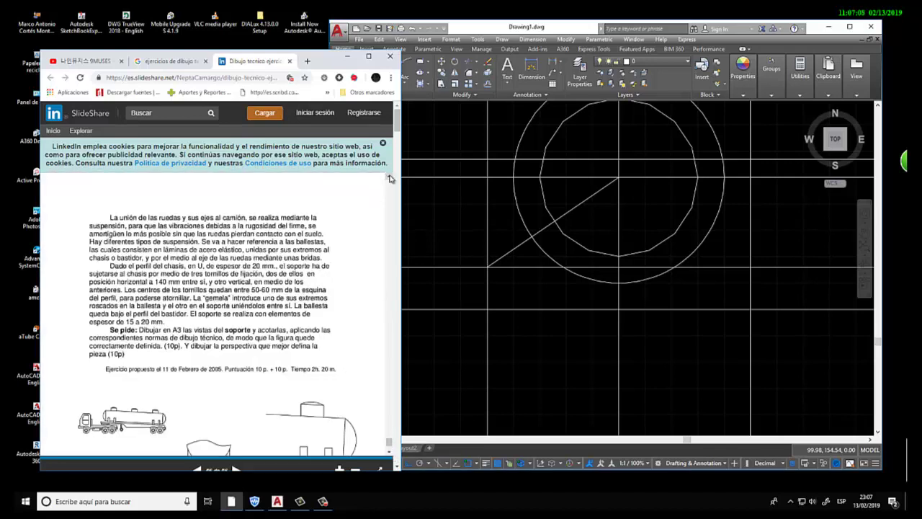
click(390, 179)
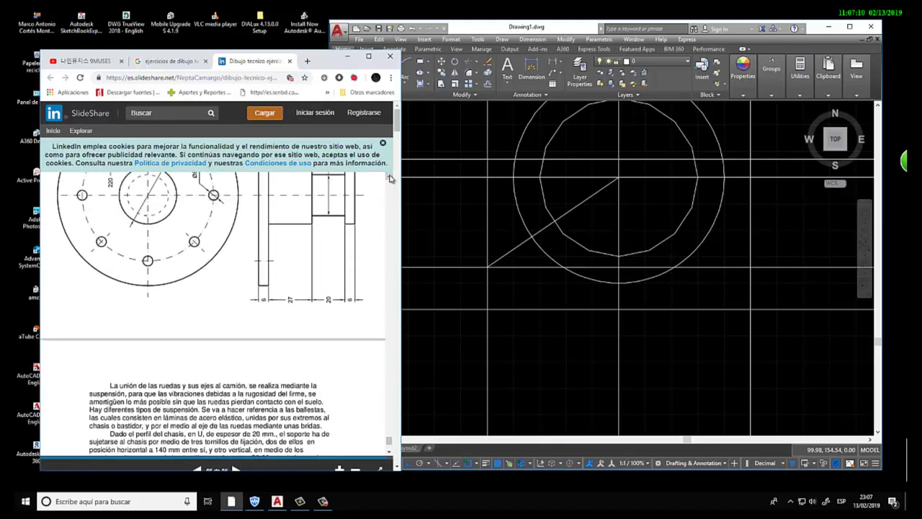
scroll(390, 179, up, 5)
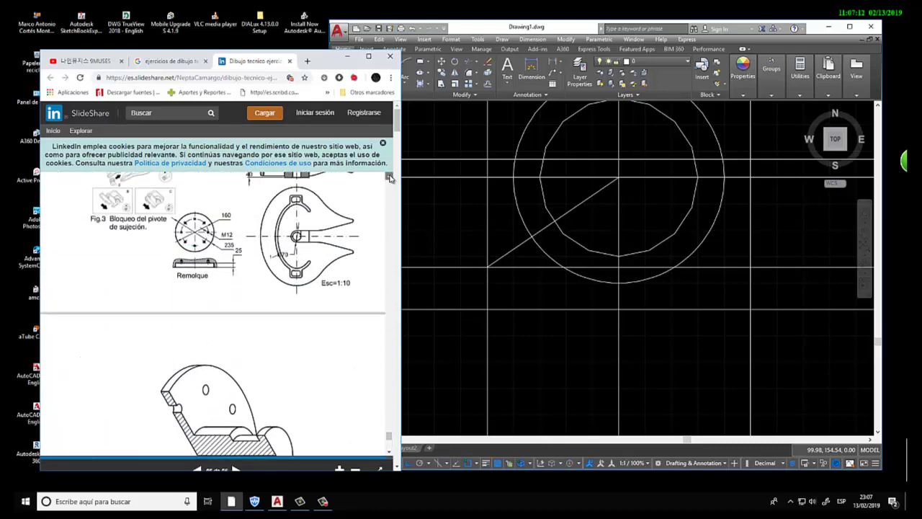
scroll(390, 179, up, 10)
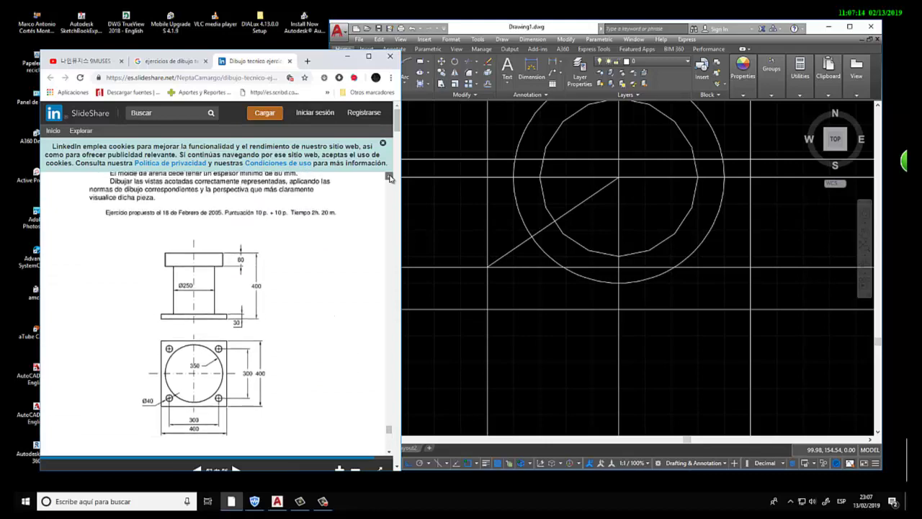
scroll(390, 179, up, 2)
mouse_move(389, 429)
mouse_down()
mouse_move(404, 188)
mouse_move(396, 204)
mouse_up()
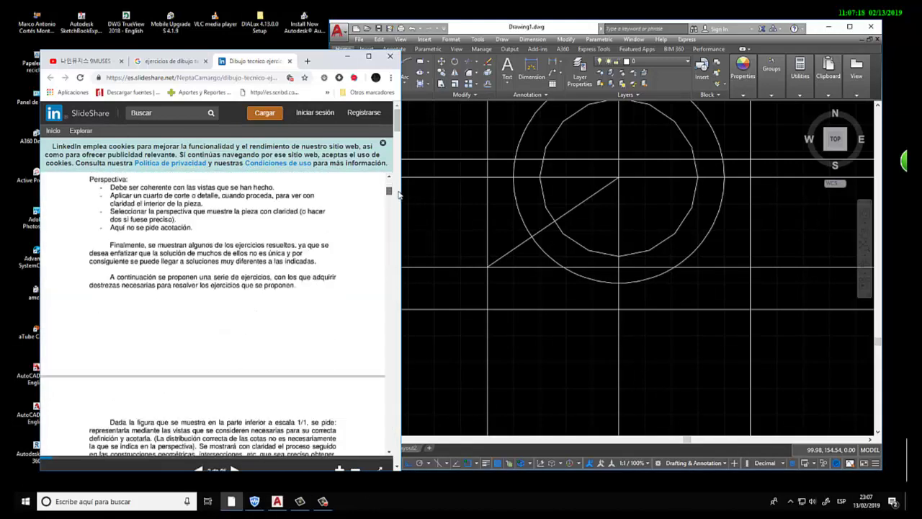
scroll(395, 205, up, 1)
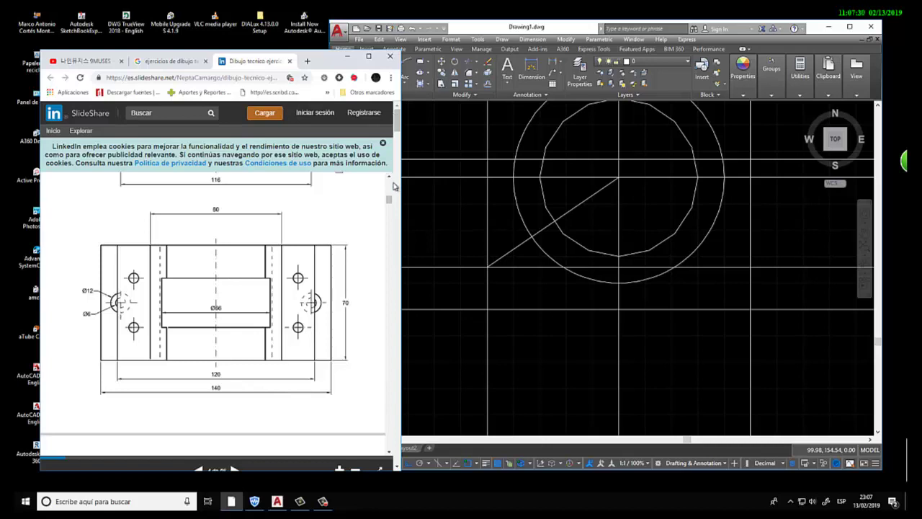
click(391, 179)
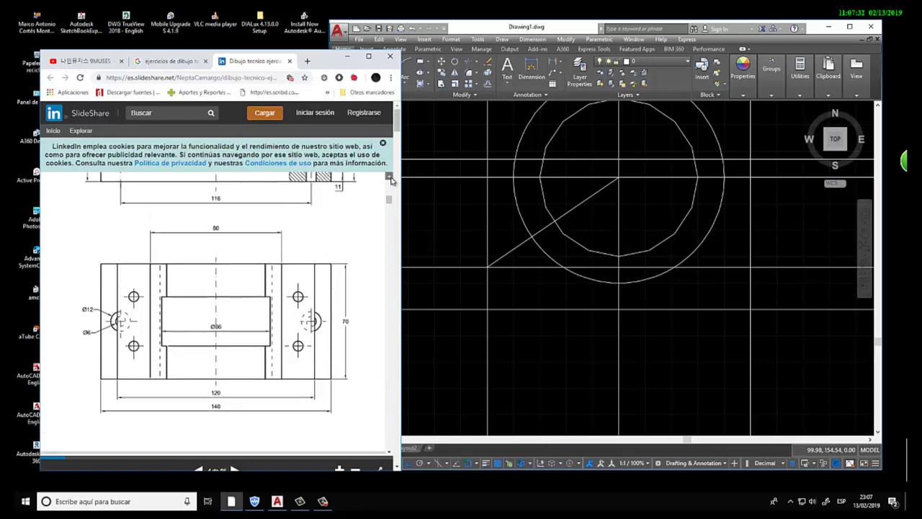
click(392, 179)
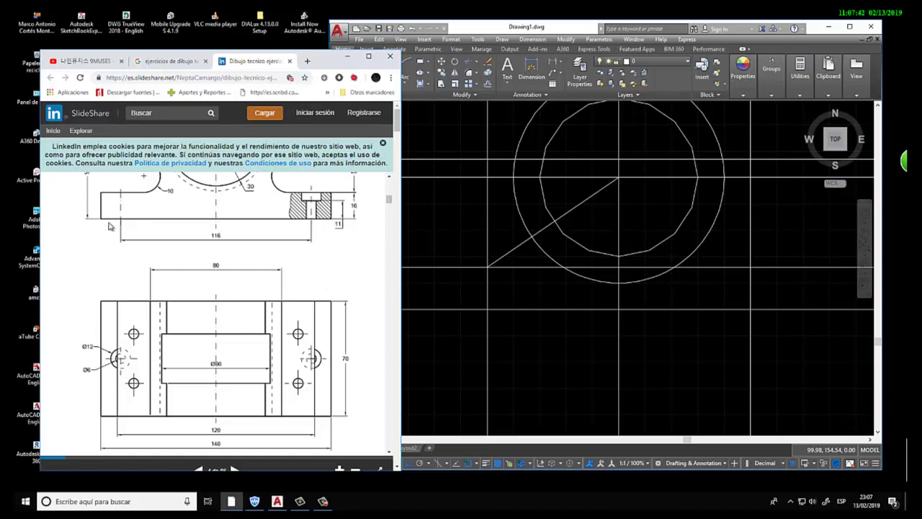
click(669, 351)
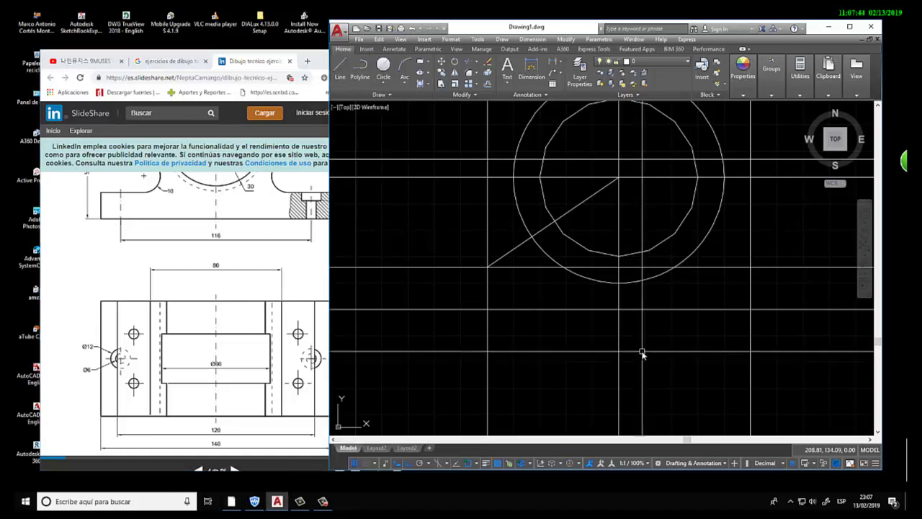
Step: Copy the vertical centre line 70 units to the left and to the right
right_click(643, 353)
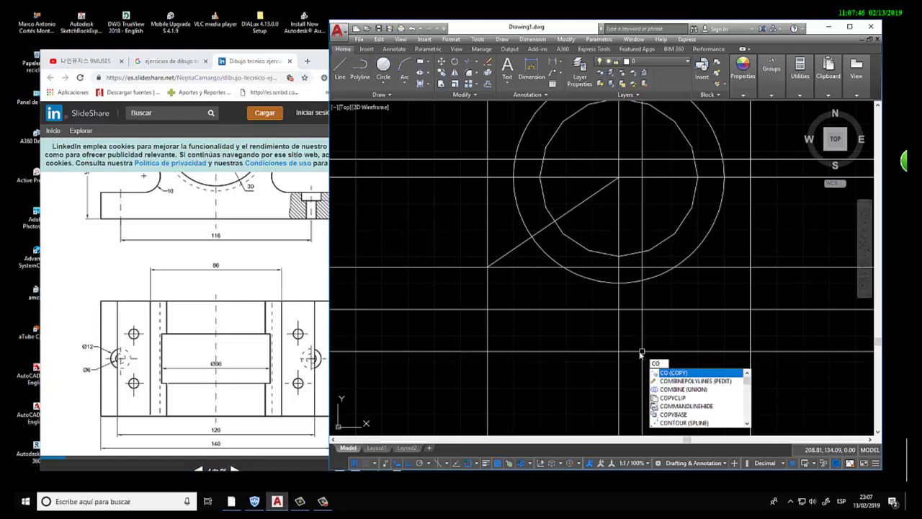
click(642, 327)
click(604, 353)
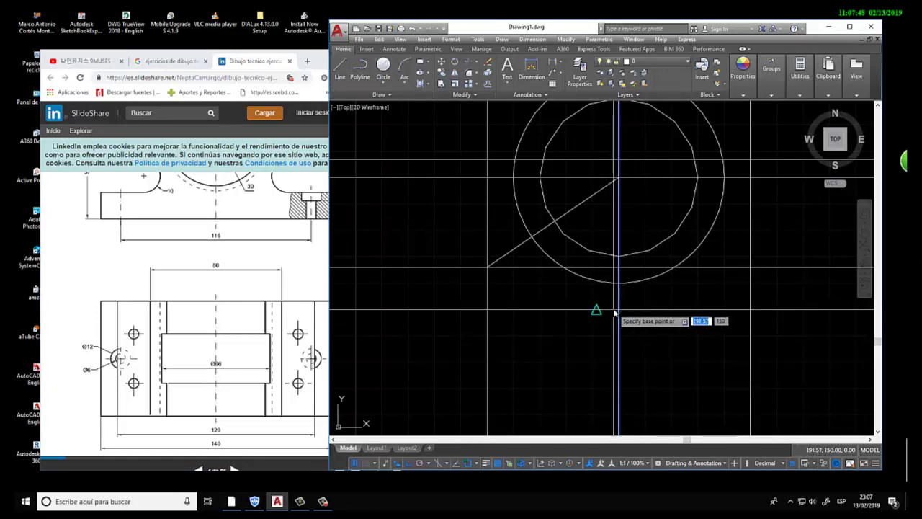
click(619, 310)
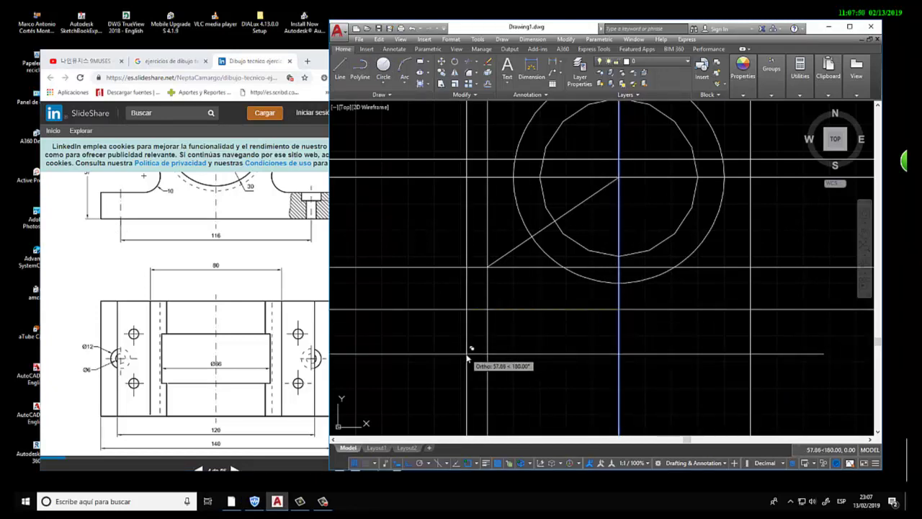
text(70)
key(Return)
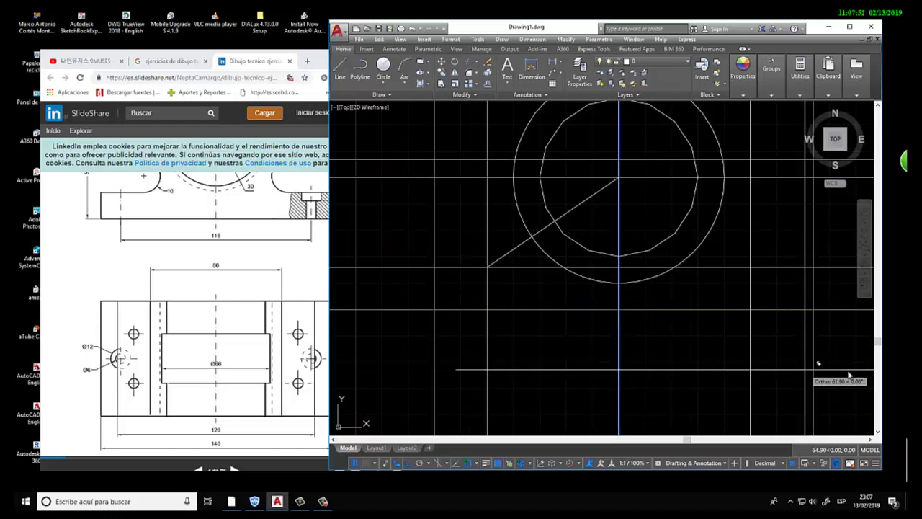
click(812, 368)
key(Escape)
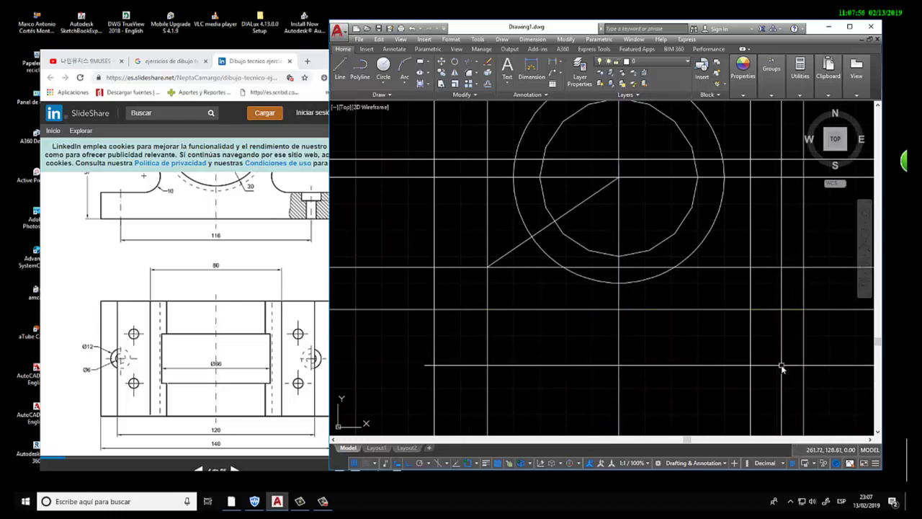
Step: Trim the vertical construction lines below the horizontal cutting edge
text(tr)
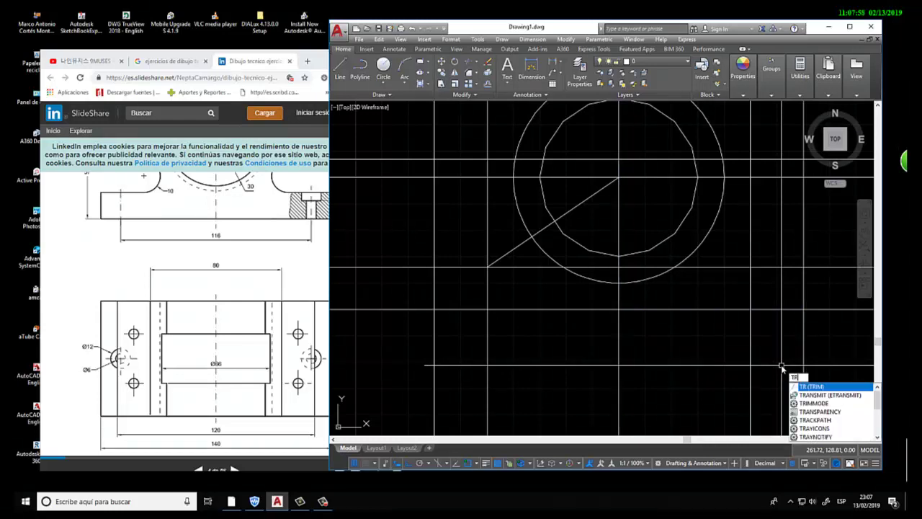
key(Escape)
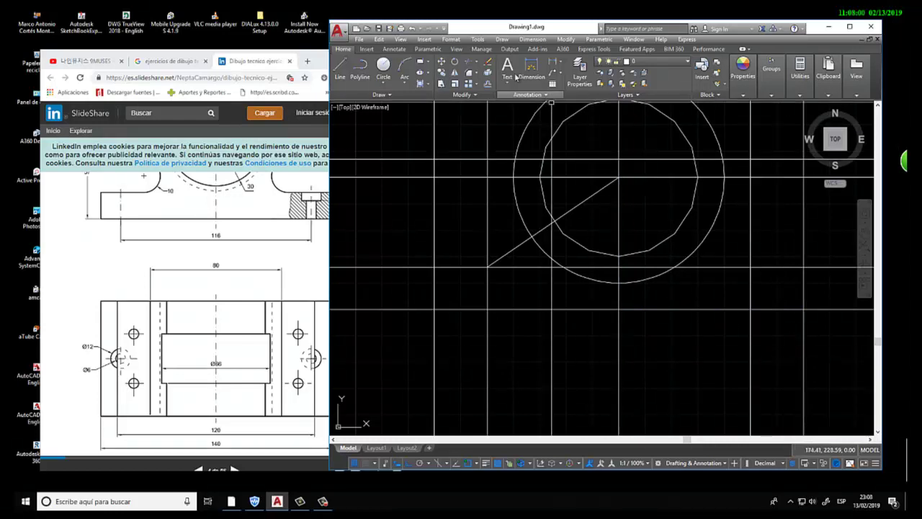
click(468, 65)
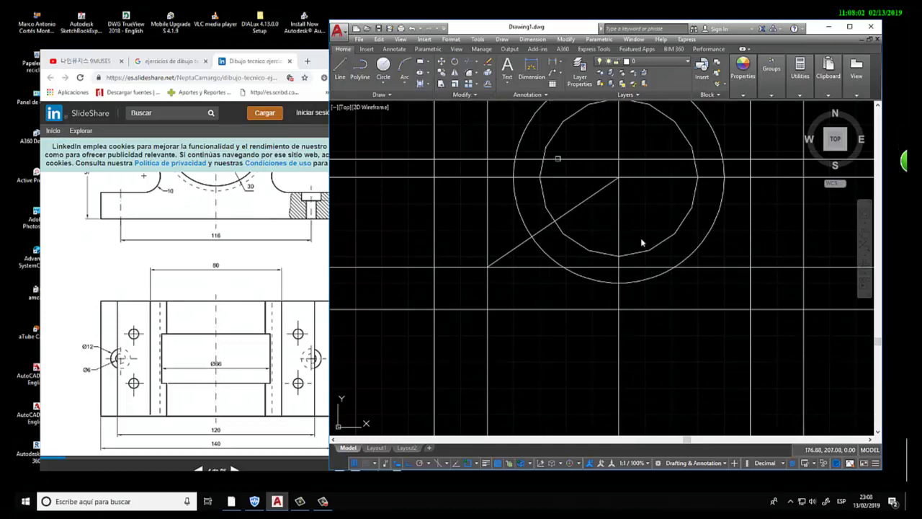
click(822, 309)
drag(835, 326, 679, 350)
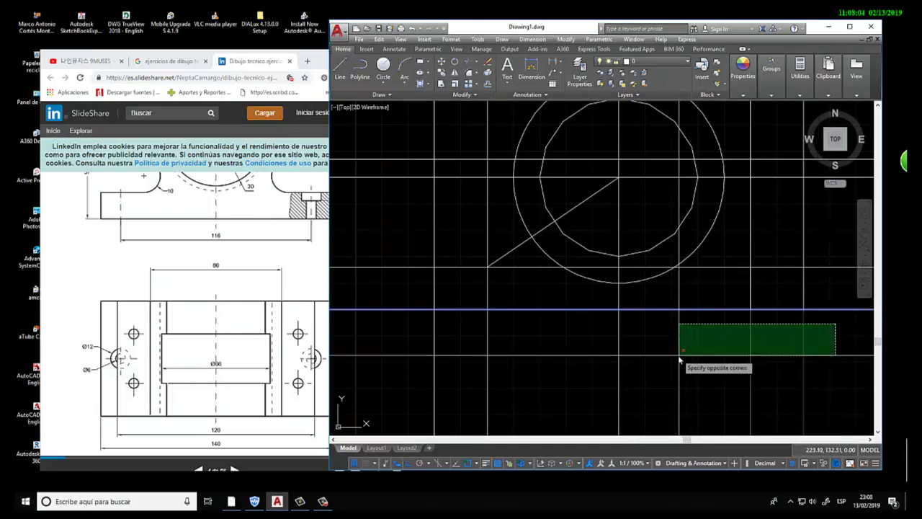
drag(560, 343, 409, 349)
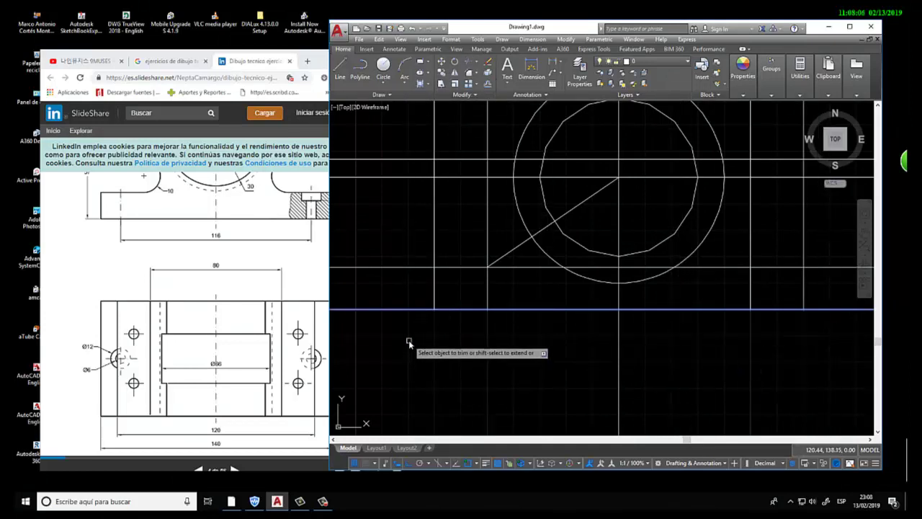
key(Escape)
Step: Trim the horizontal line ends extending beyond the left and right vertical lines
text(tr)
key(Return)
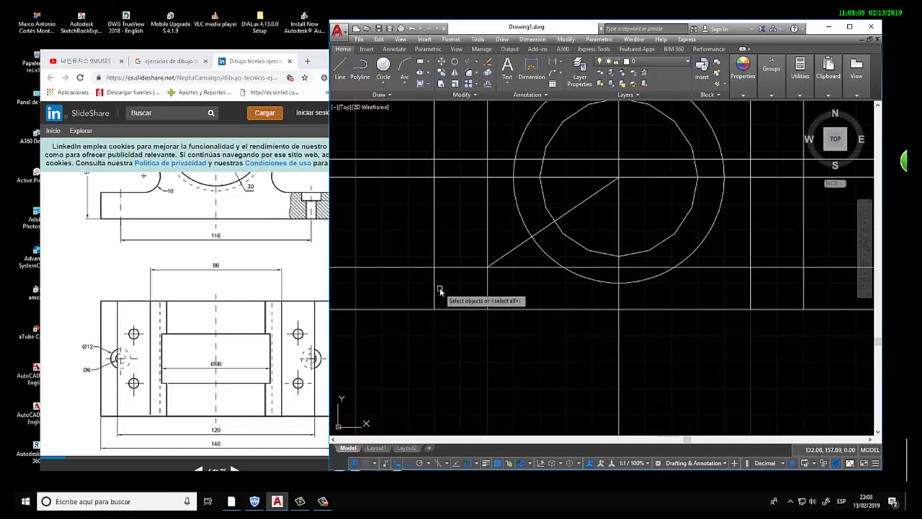
click(434, 281)
key(Return)
click(417, 270)
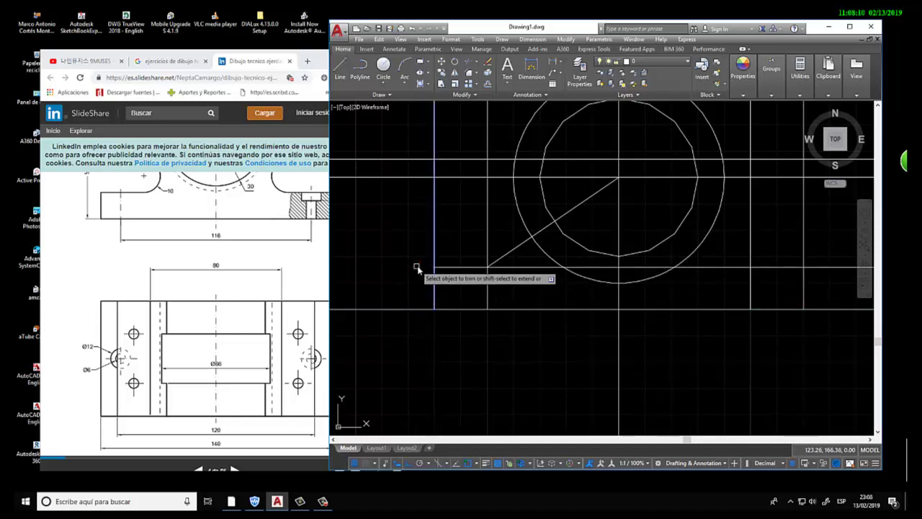
key(Return)
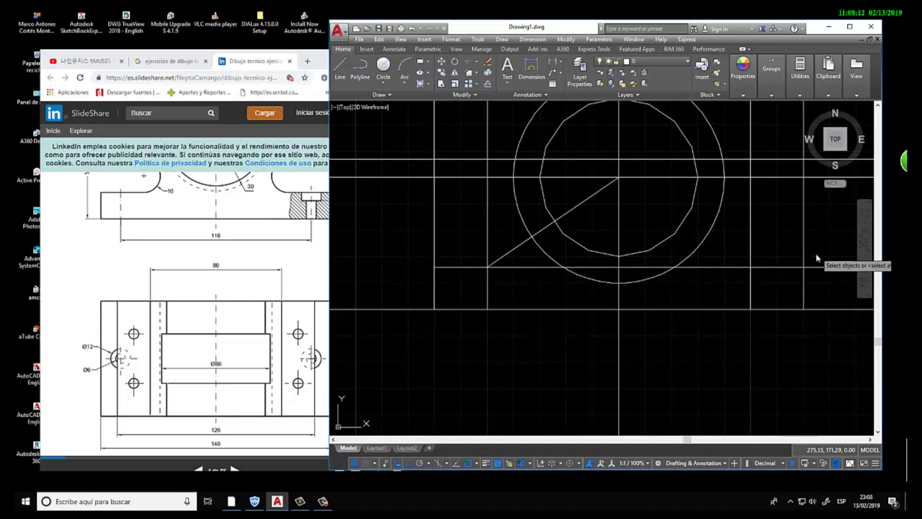
click(804, 263)
key(Return)
click(818, 269)
key(Return)
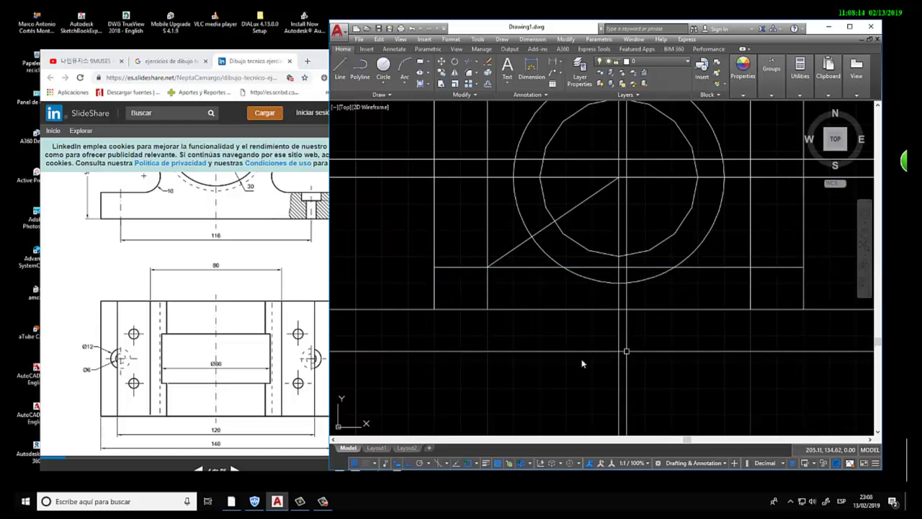
click(777, 72)
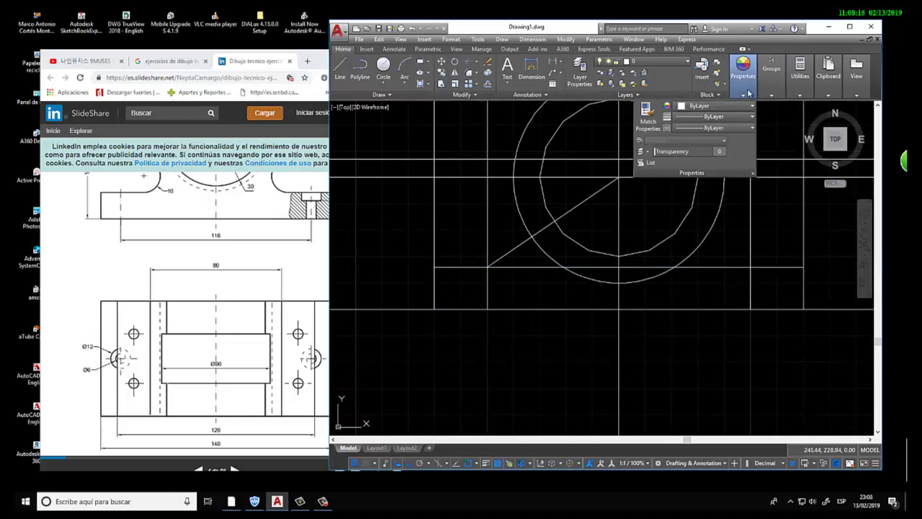
click(799, 72)
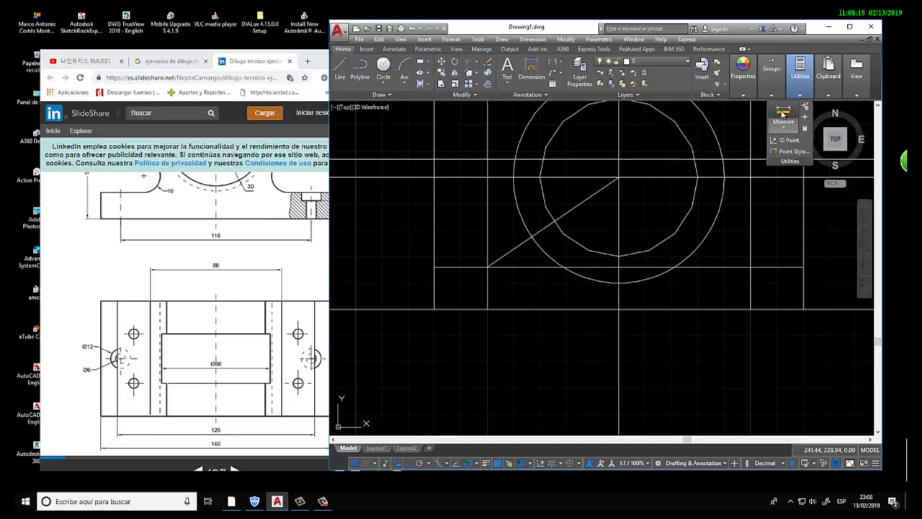
click(784, 112)
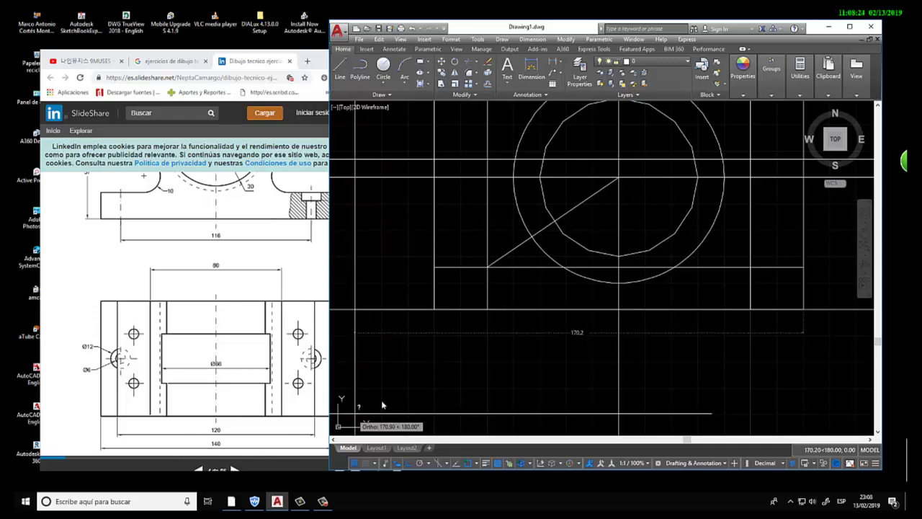
click(301, 302)
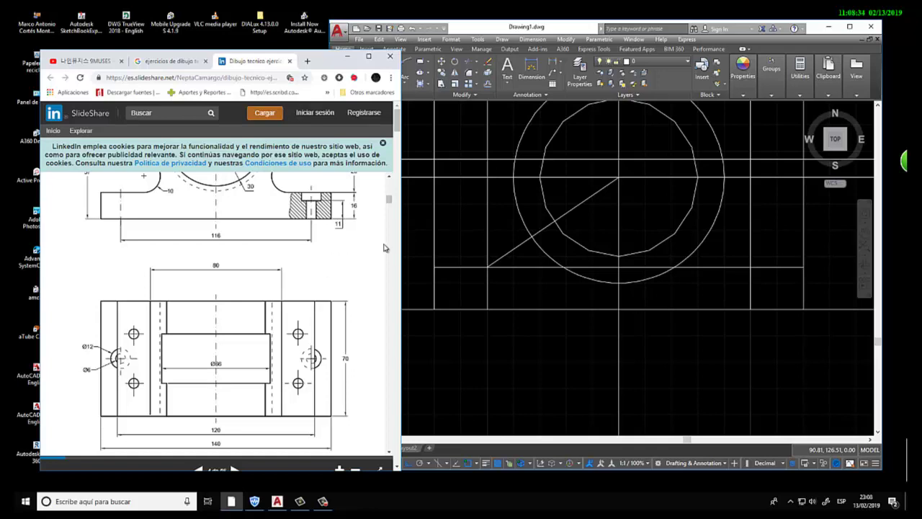
click(389, 178)
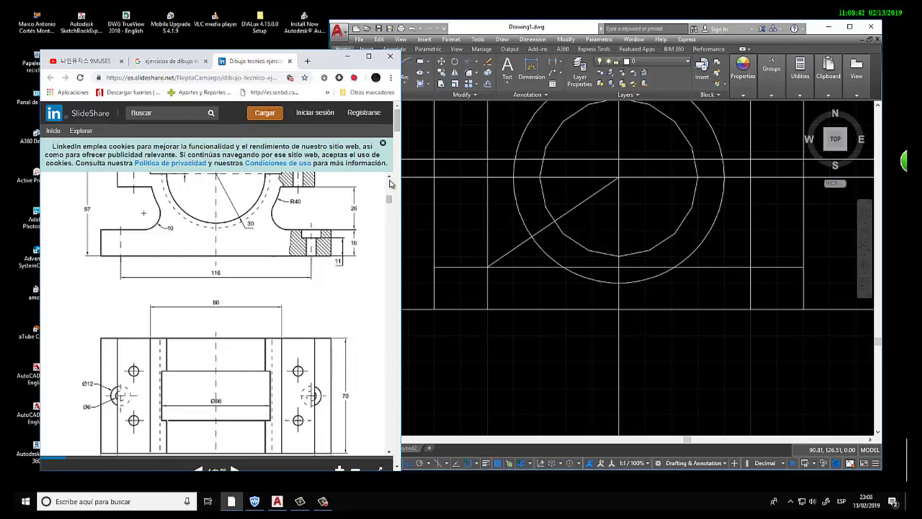
click(390, 178)
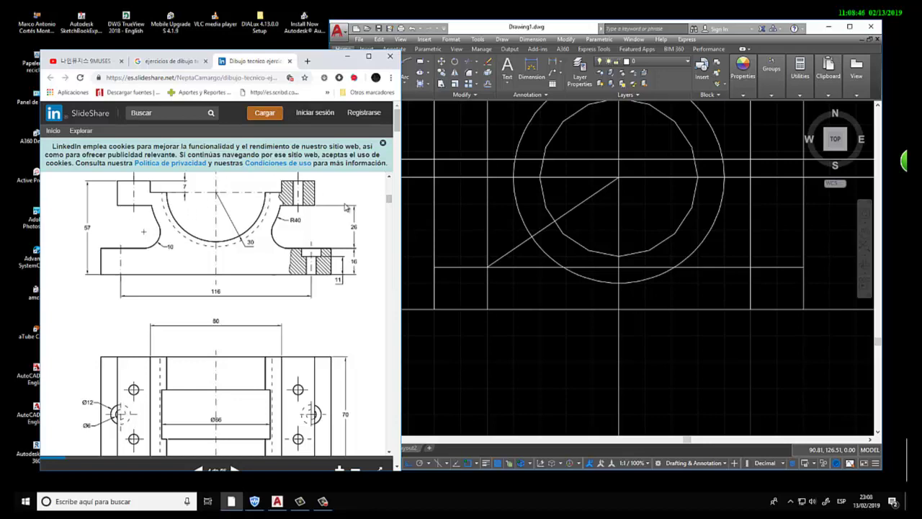
Step: Bring AutoCAD forward and centre the view on the circle
click(646, 206)
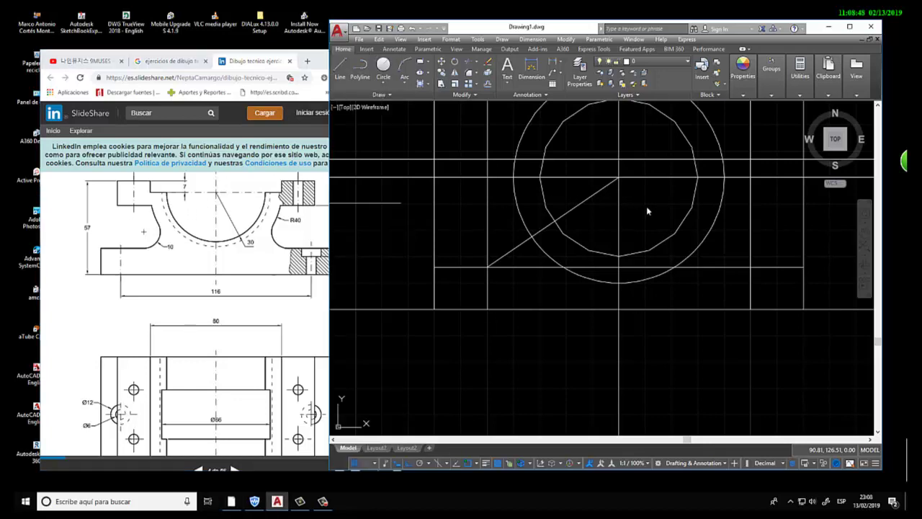
scroll(626, 225, down, 3)
middle_drag(626, 225, 612, 268)
scroll(610, 268, up, 3)
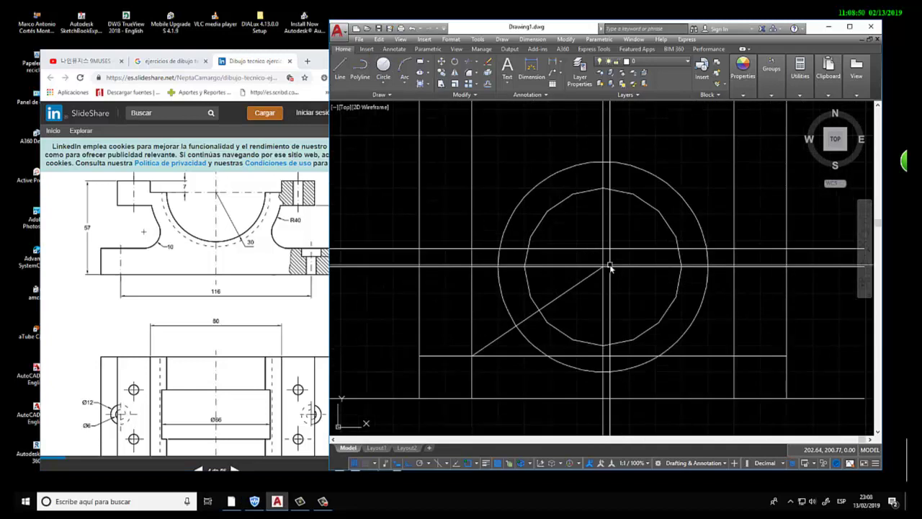
click(621, 267)
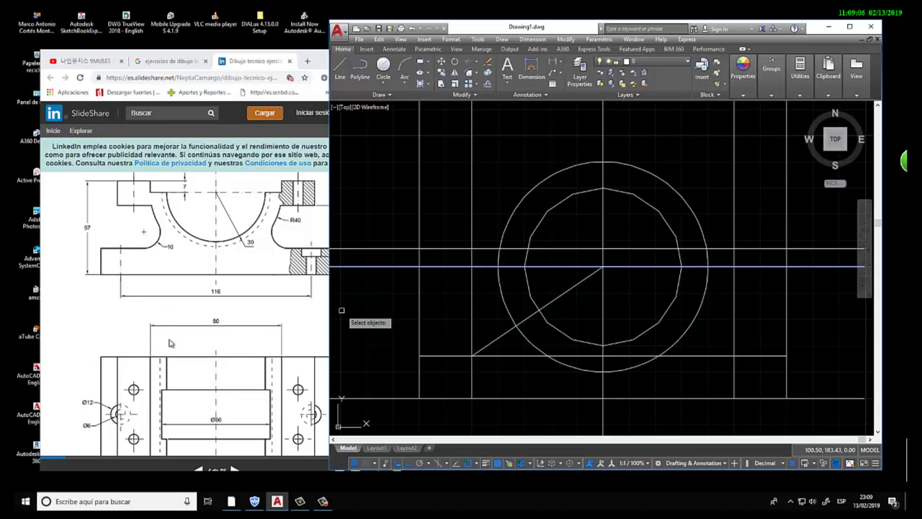
key(Return)
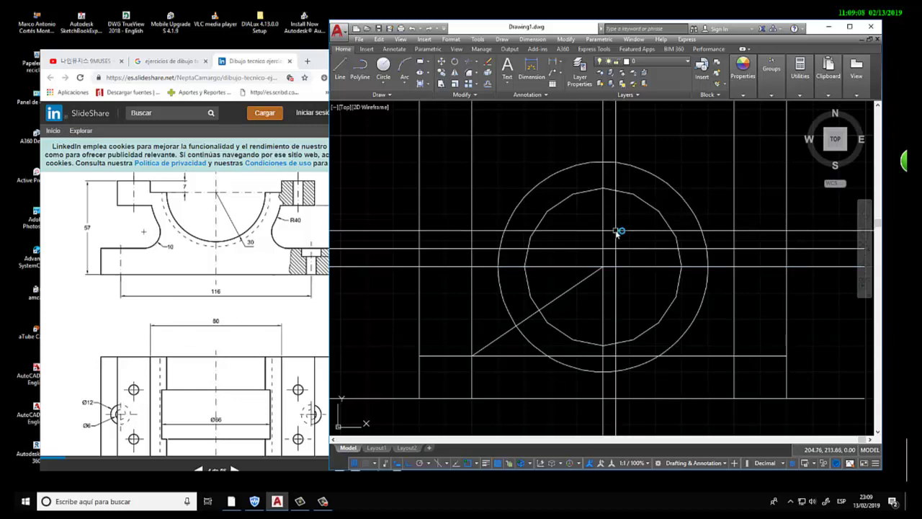
Step: Offset the vertical centre line 40 units to the left and right
text(c)
key(Return)
text(40)
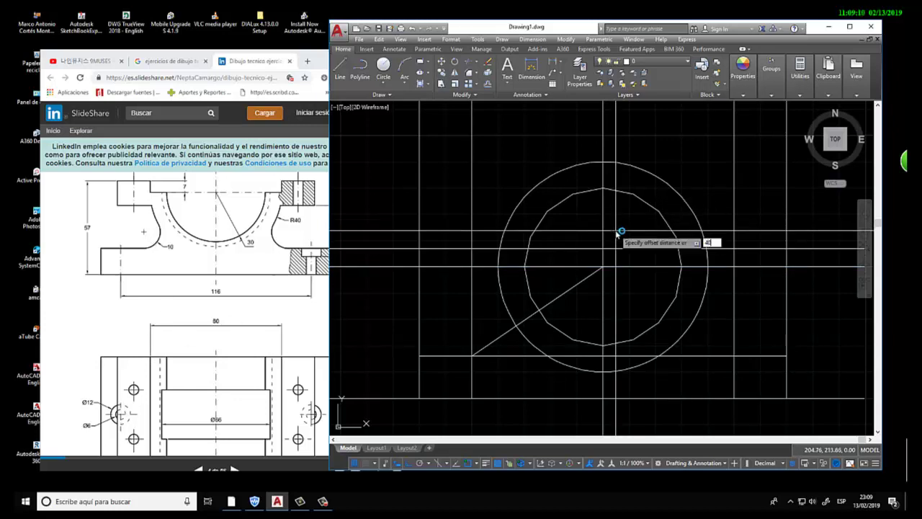
key(Return)
click(605, 224)
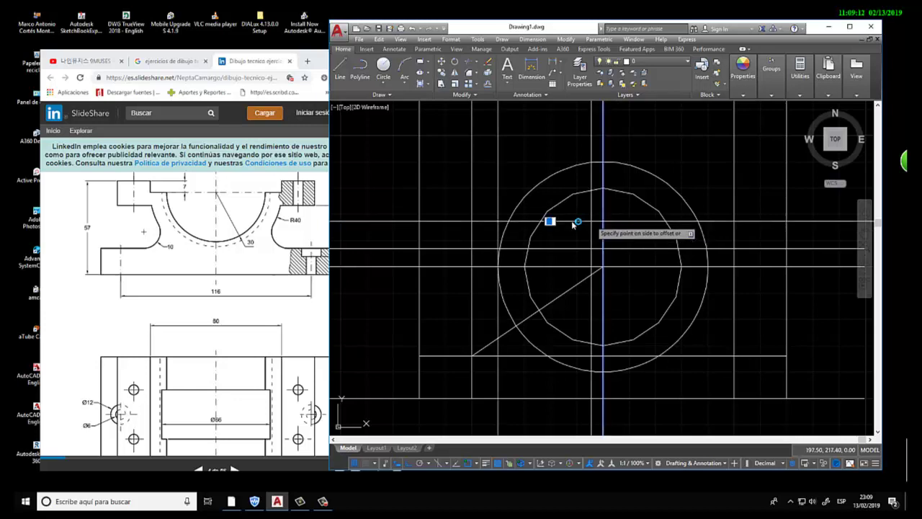
click(566, 220)
click(603, 233)
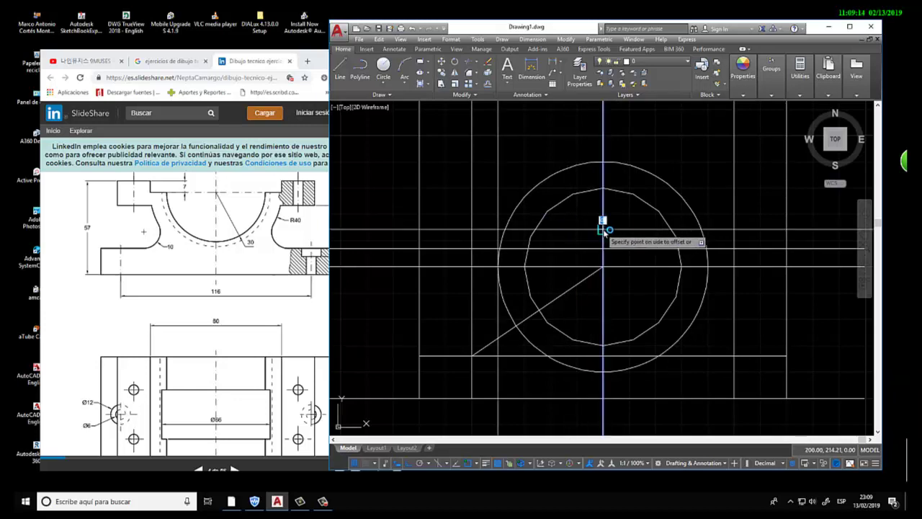
click(629, 231)
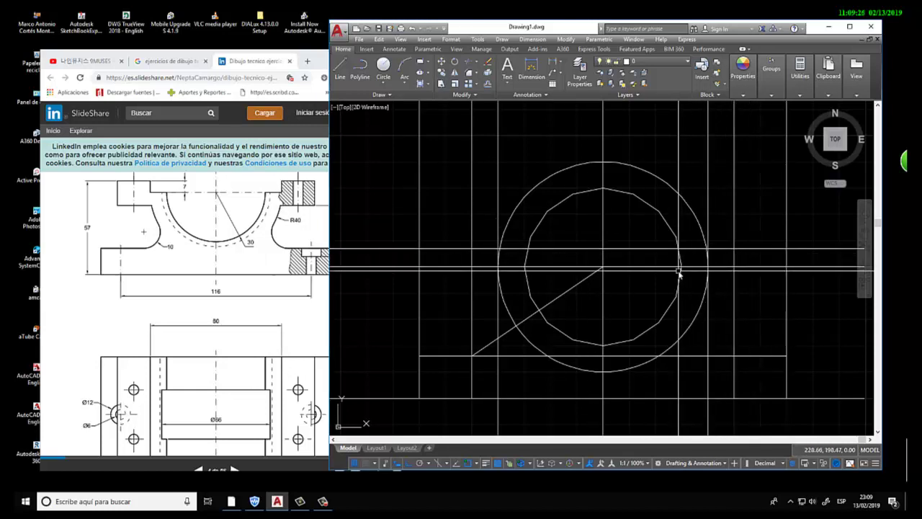
Step: Trim the upper line segment inside the inner circle
key(Return)
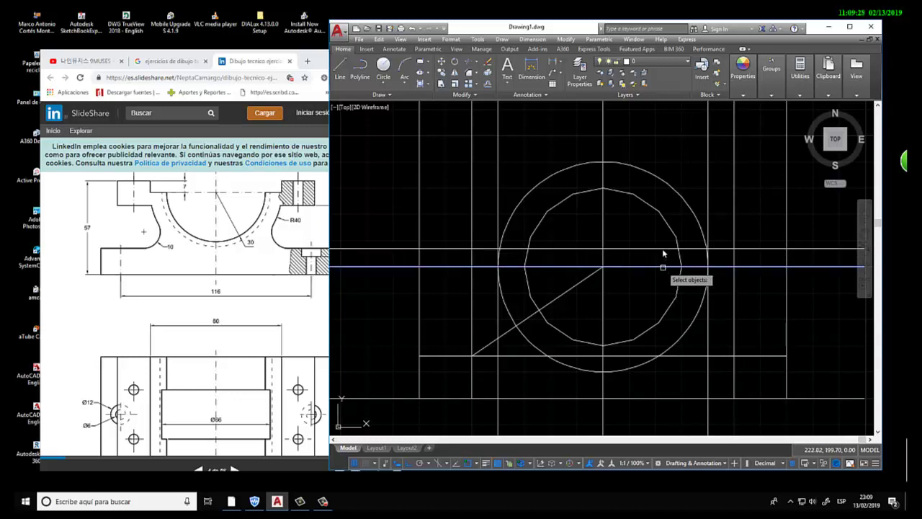
key(Return)
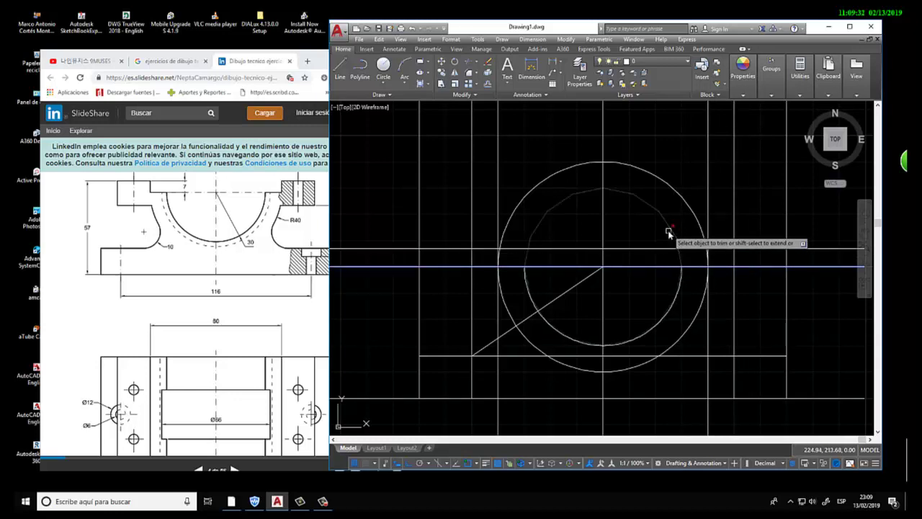
click(669, 232)
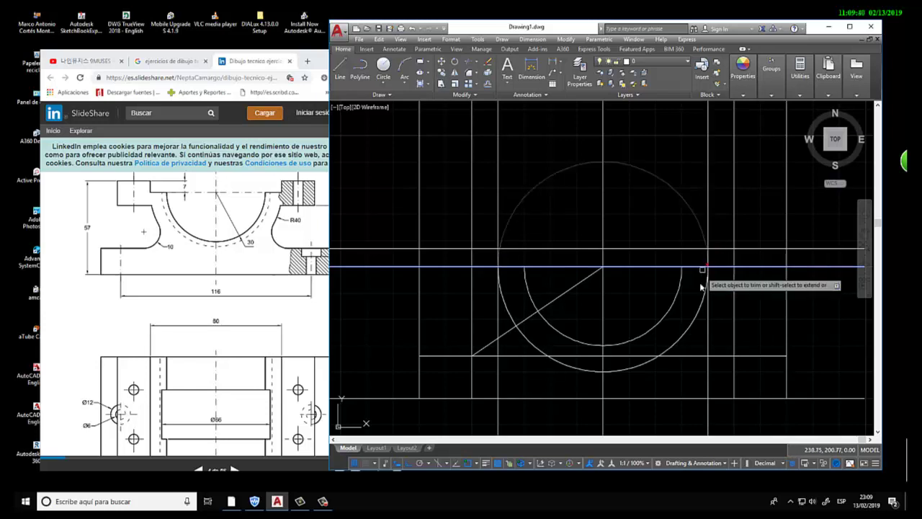
key(Escape)
Step: Trim the surplus outer construction segments back to the horizontal cutting line
text(l)
key(Return)
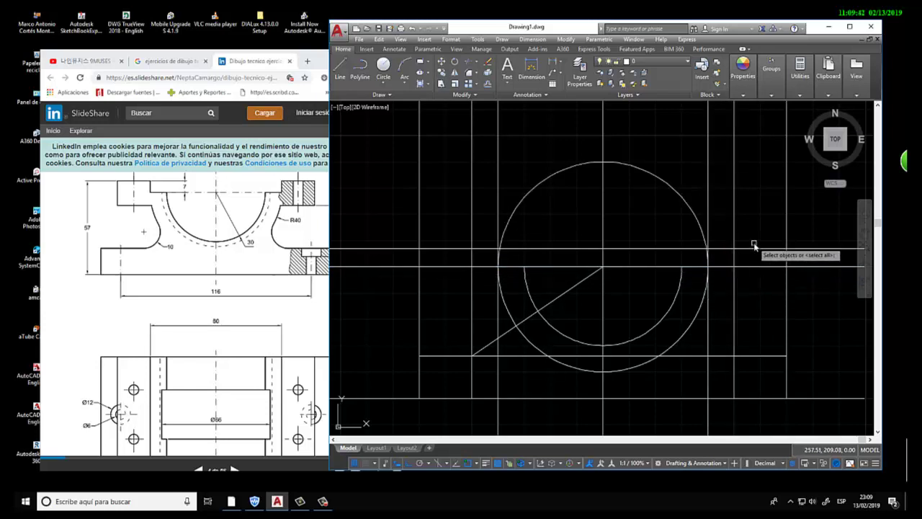
click(747, 249)
click(799, 220)
click(769, 232)
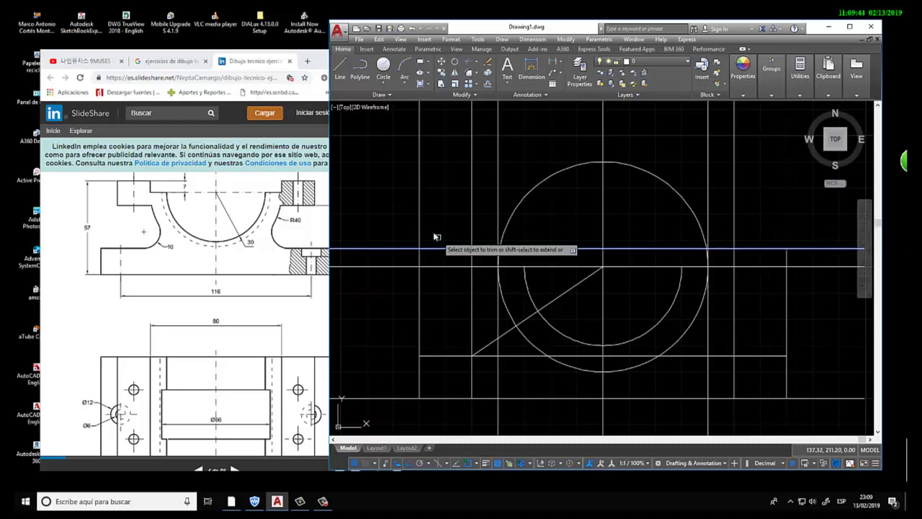
click(449, 210)
click(391, 221)
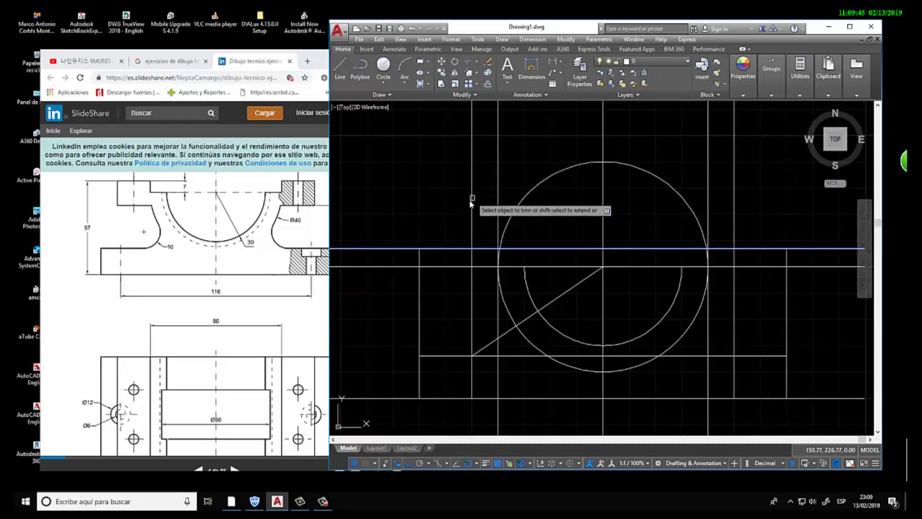
key(Escape)
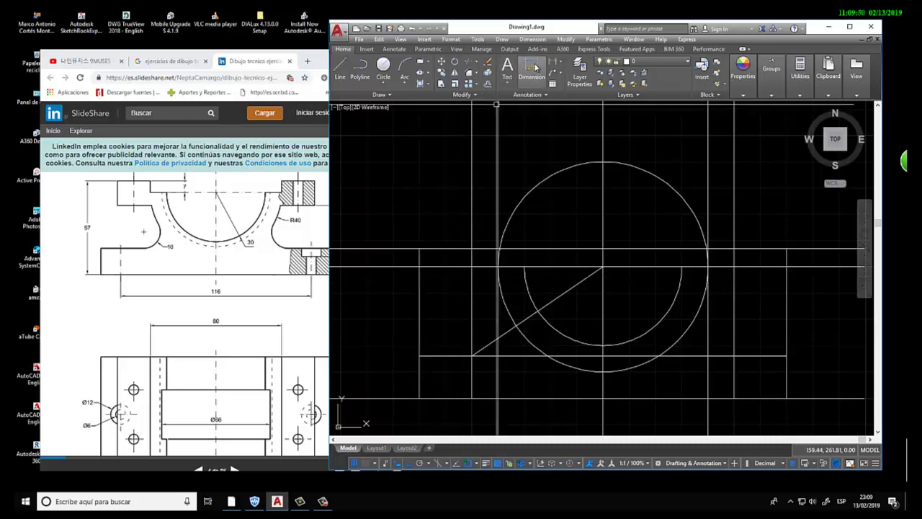
Step: Add a 100 linear dimension across the circle, placed above it
click(531, 69)
click(472, 250)
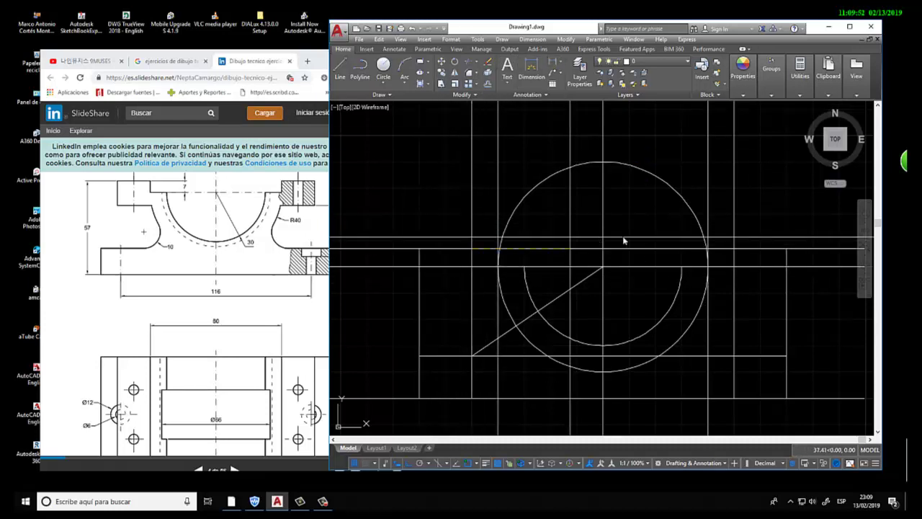
click(733, 251)
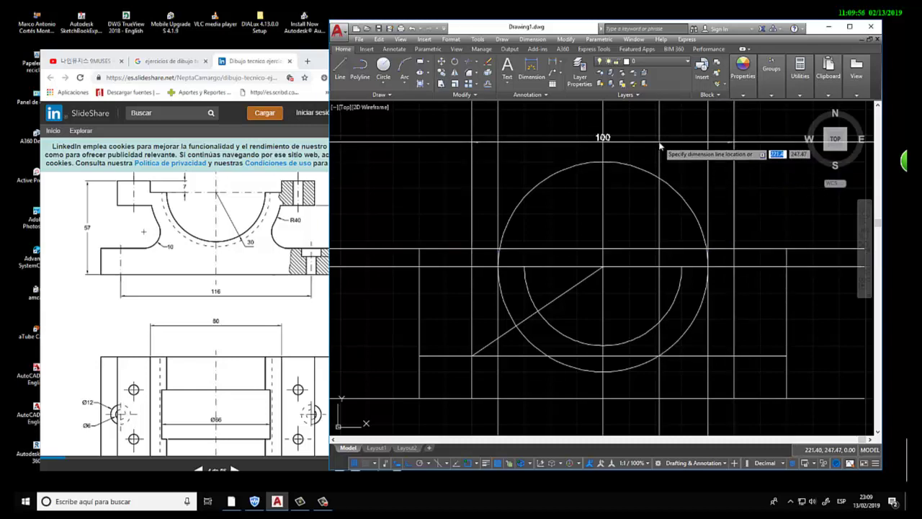
click(660, 144)
Step: Check the reference drawing in the browser, widening its window to see it
click(245, 265)
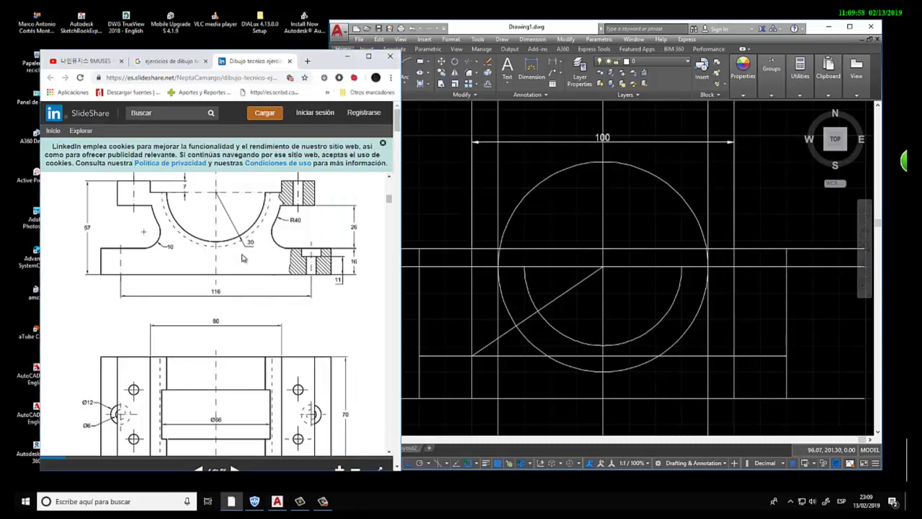
click(389, 176)
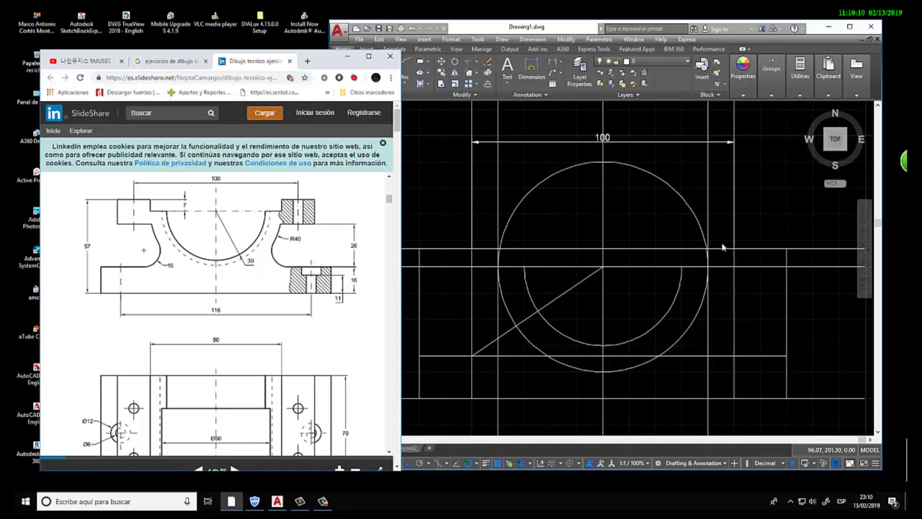
scroll(688, 260, down, 5)
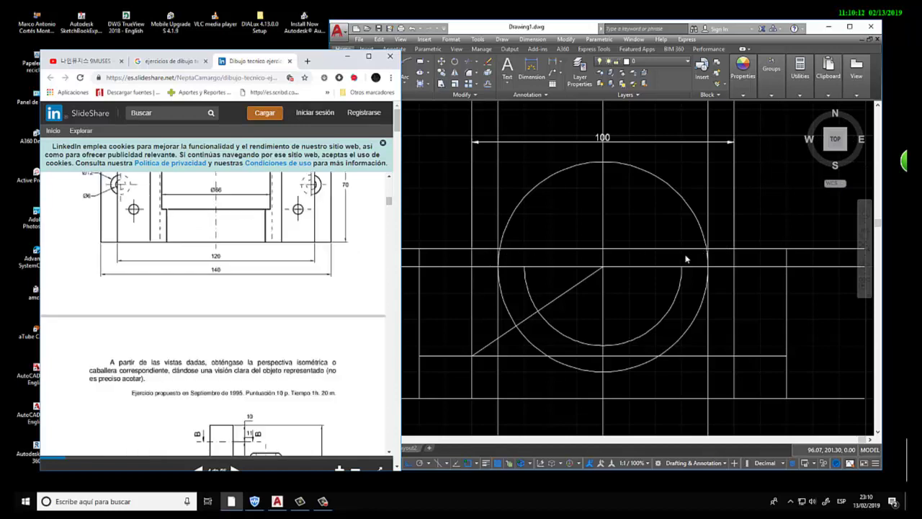
click(662, 231)
drag(329, 273, 398, 189)
click(390, 177)
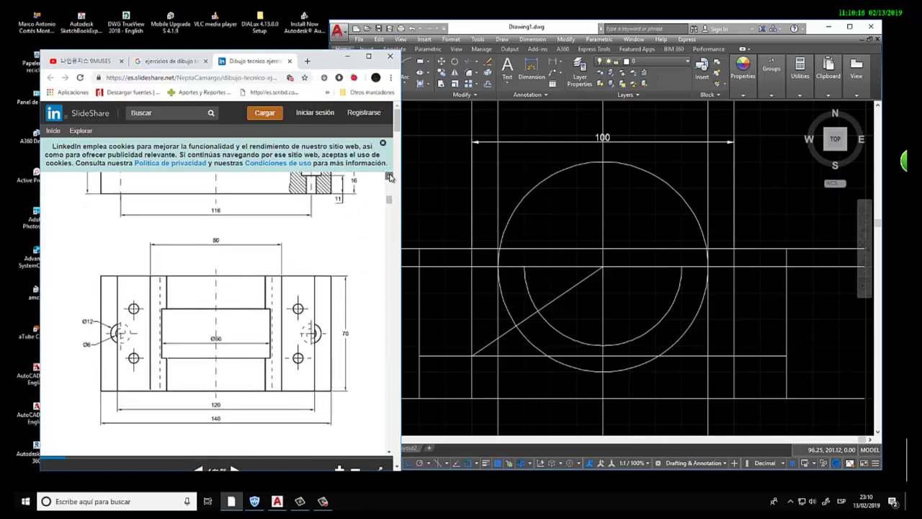
Step: Trim the circles' upper arcs at the horizontal line and window-erase the stray construction lines
click(537, 218)
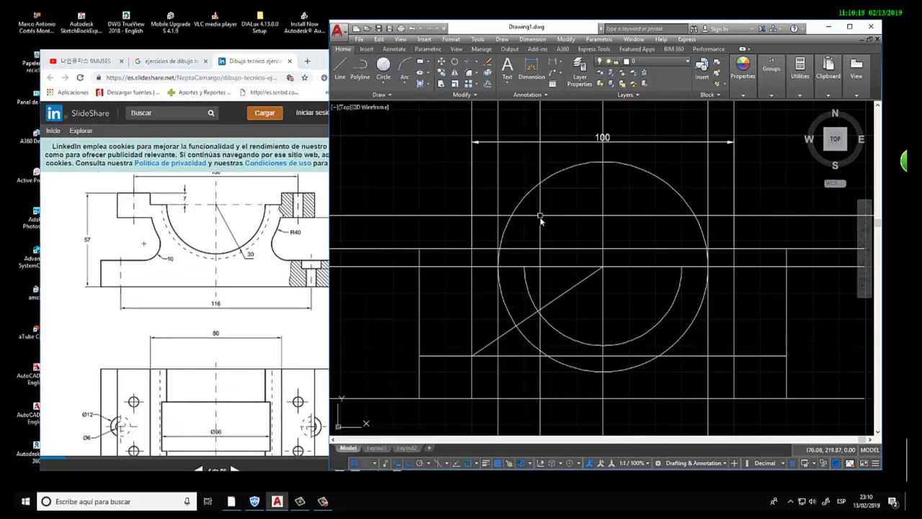
text(tr)
key(Return)
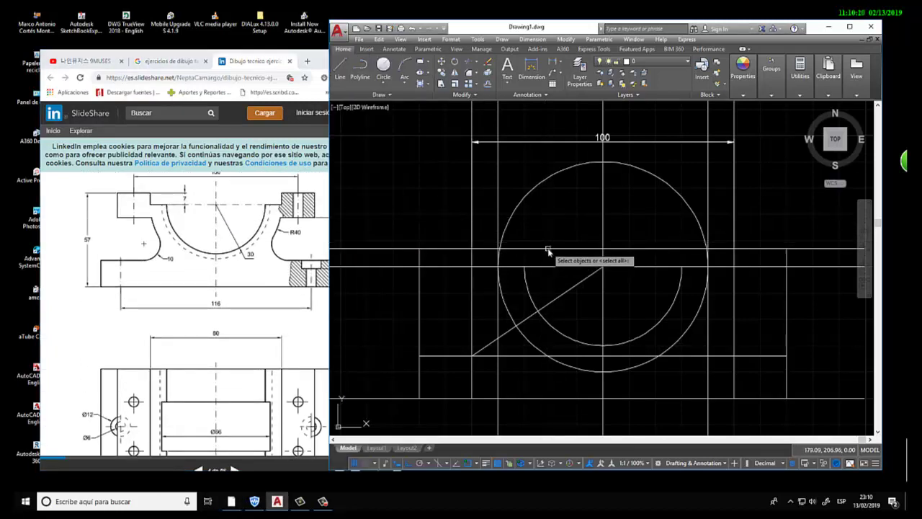
click(548, 249)
key(Return)
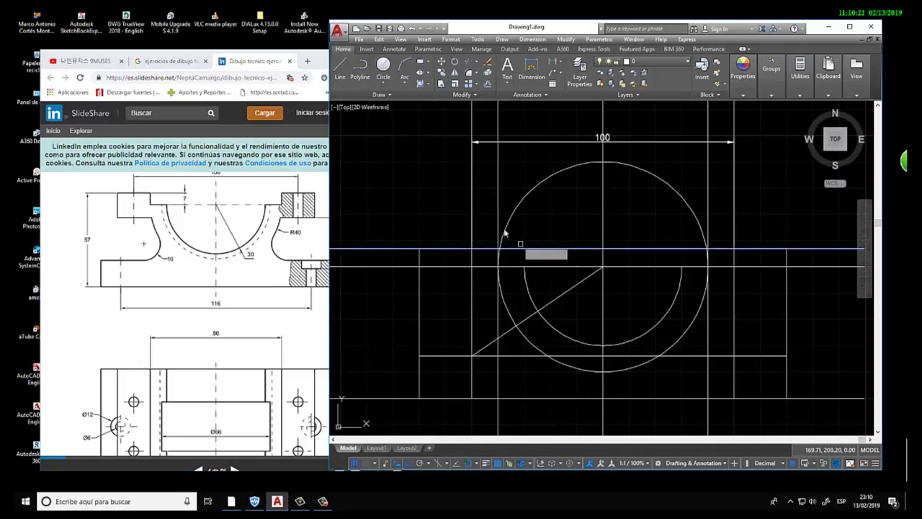
click(510, 222)
key(Return)
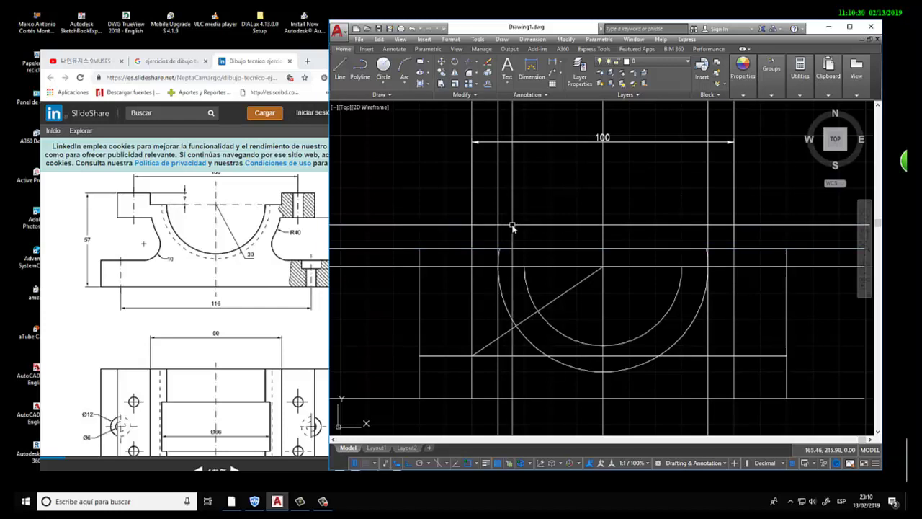
drag(513, 226, 604, 325)
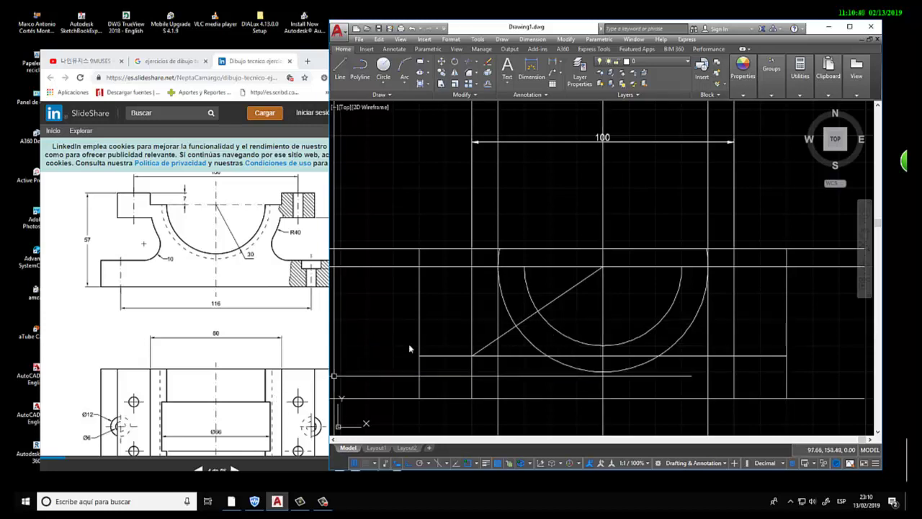
Step: Narrow the 100 dimension to 80 by pulling each end grip inward
click(552, 142)
click(472, 248)
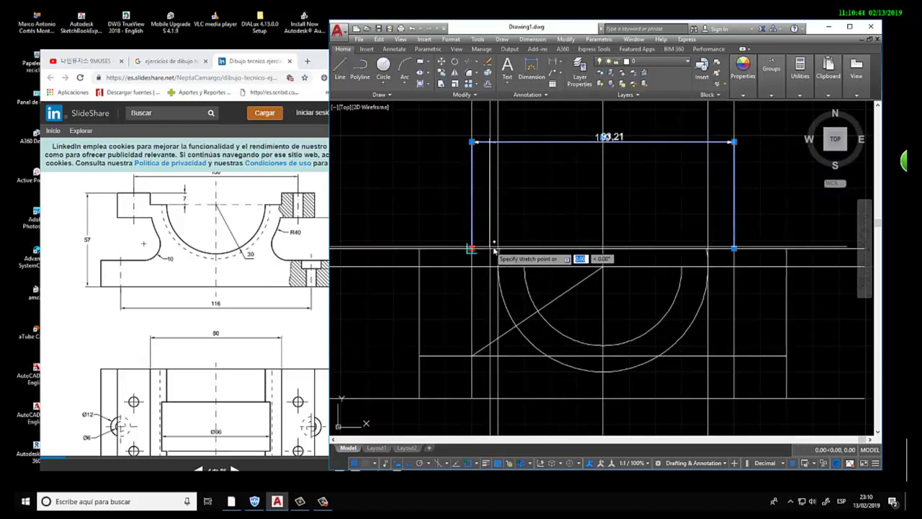
click(498, 248)
click(734, 248)
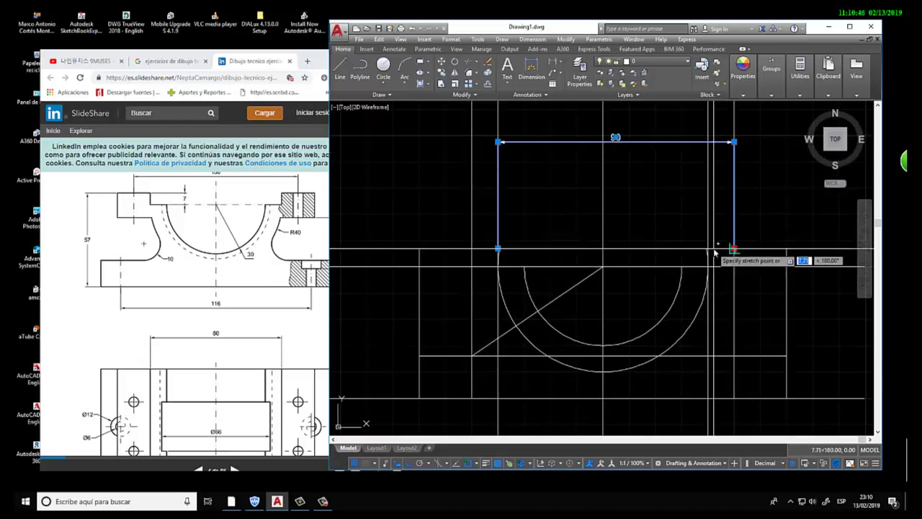
click(708, 247)
key(Escape)
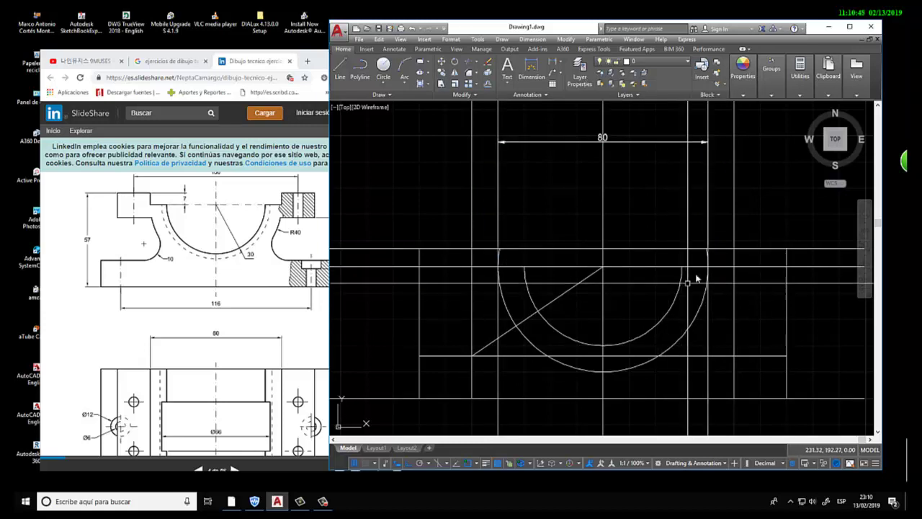
Step: Start the TRIM command with tr
scroll(511, 275, up, 4)
text(tr)
key(Return)
key(Return)
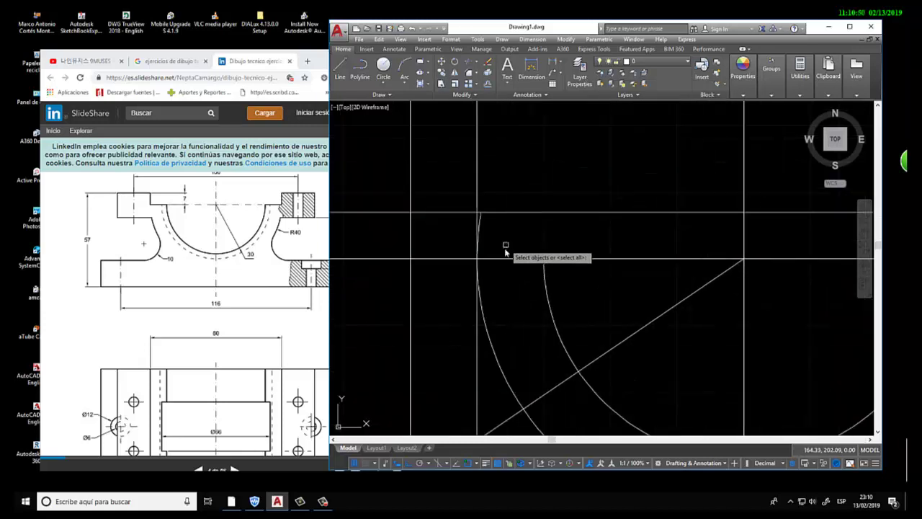
Step: Trim away the top of the left outer arc
scroll(480, 256, up, 4)
click(482, 219)
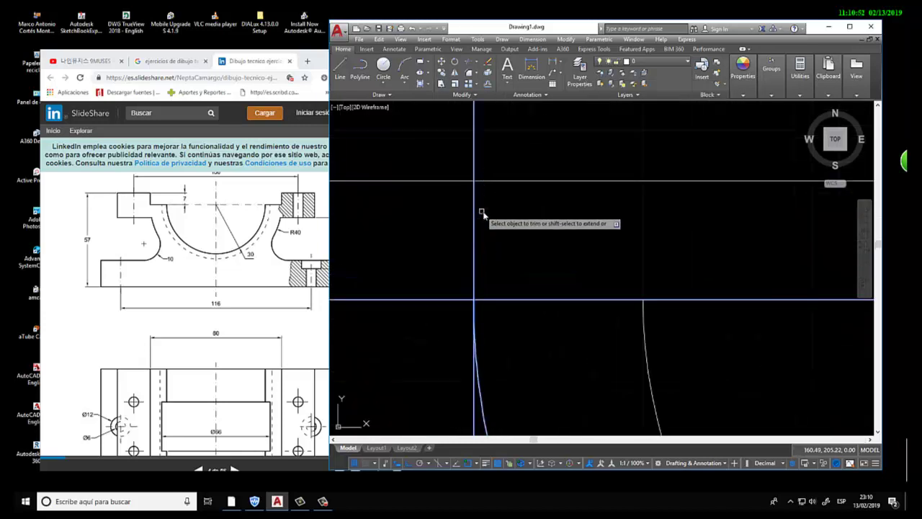
scroll(484, 216, down, 3)
scroll(562, 288, up, 6)
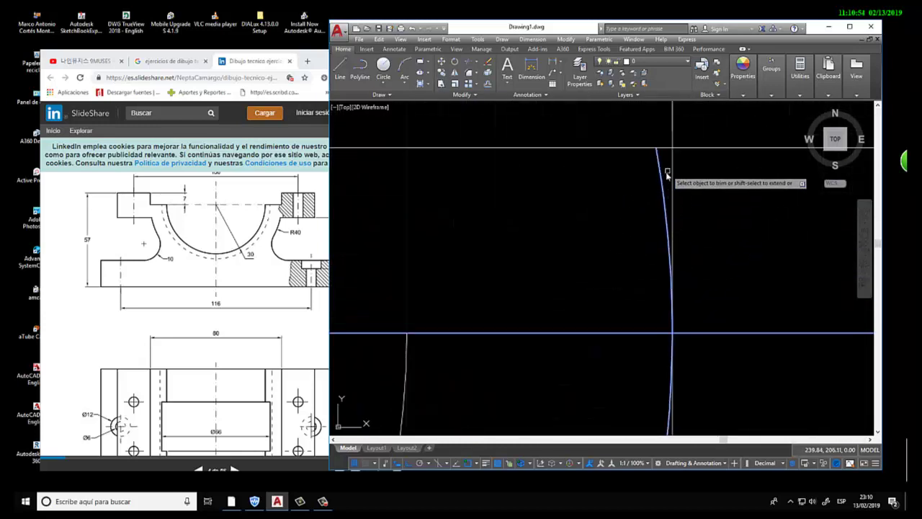
scroll(708, 302, down, 2)
scroll(703, 317, up, 2)
scroll(692, 339, down, 2)
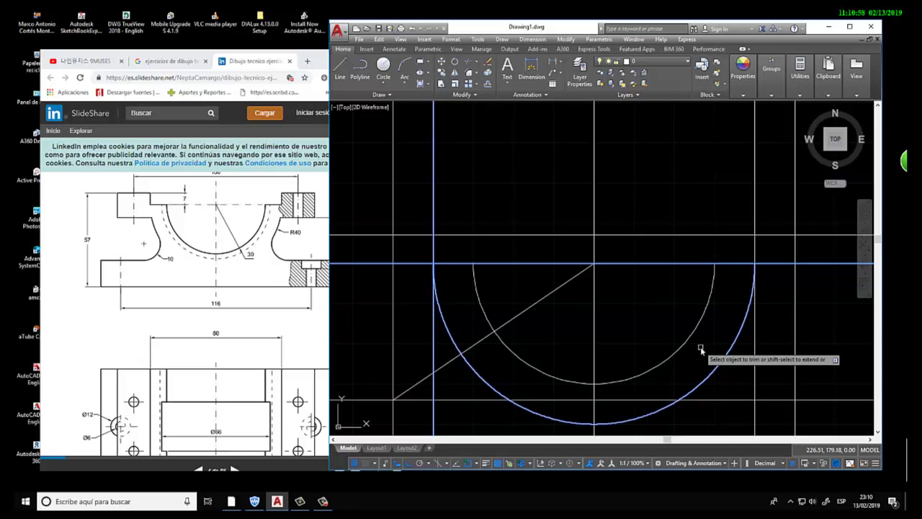
key(Escape)
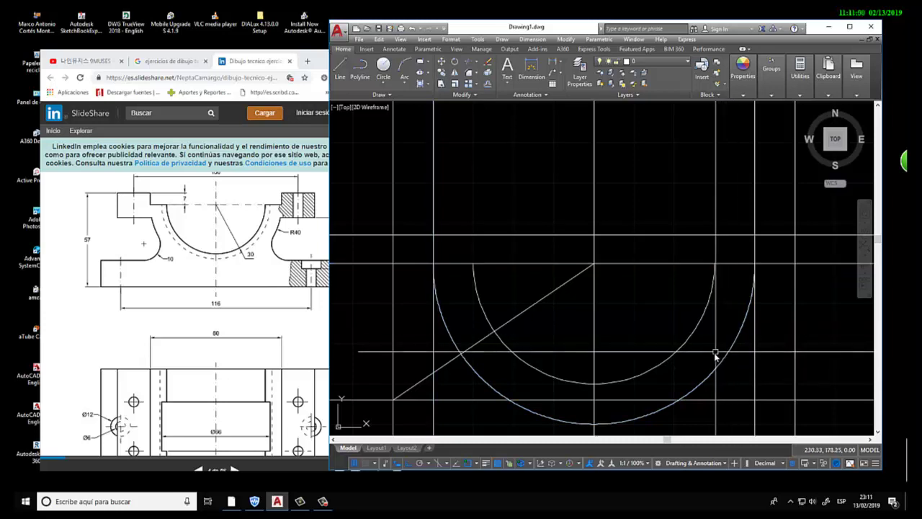
Step: Trim the outer arc's bottom so it ends at the lower horizontal line
text(tr)
key(Return)
click(690, 378)
click(494, 424)
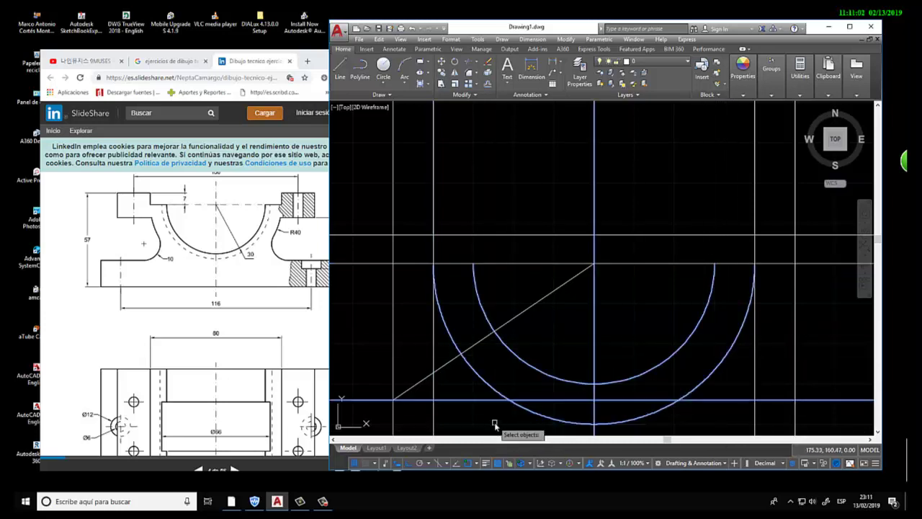
key(Return)
click(627, 421)
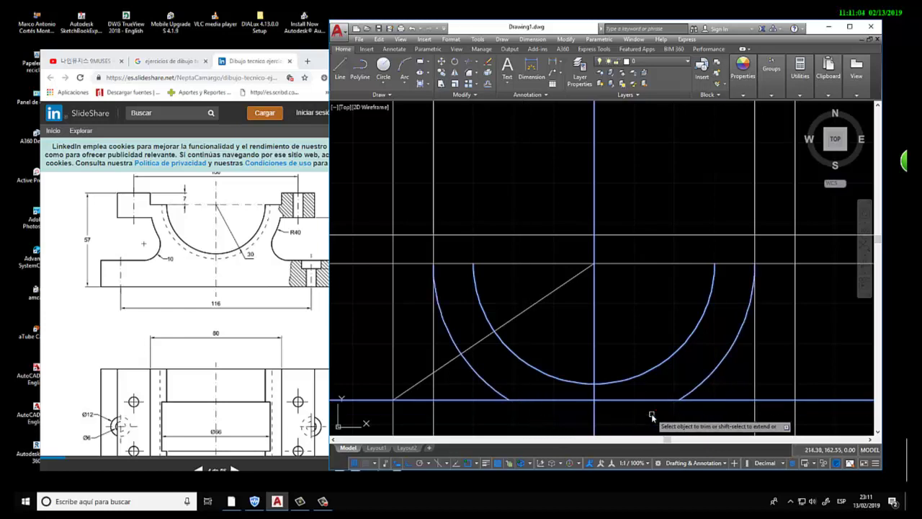
key(Escape)
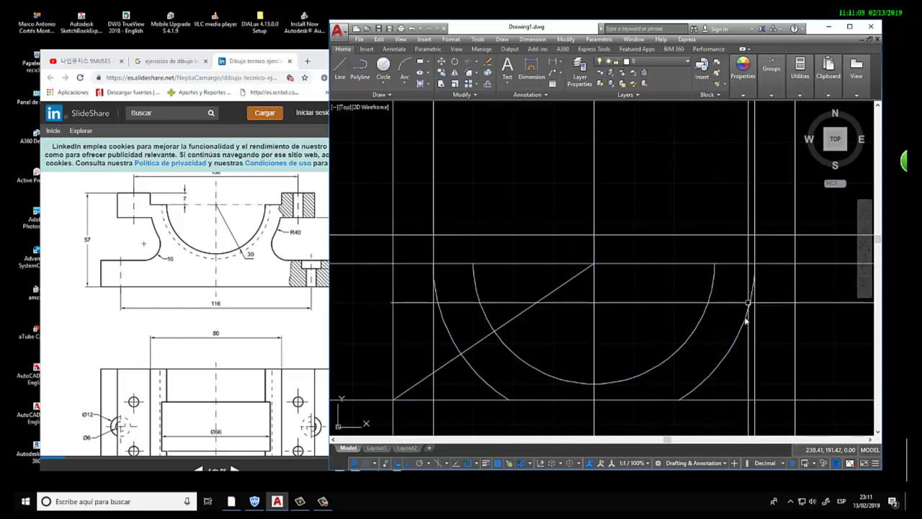
Step: Check the inner R30 and outer R40 arc radii, then open the layer manager
click(704, 313)
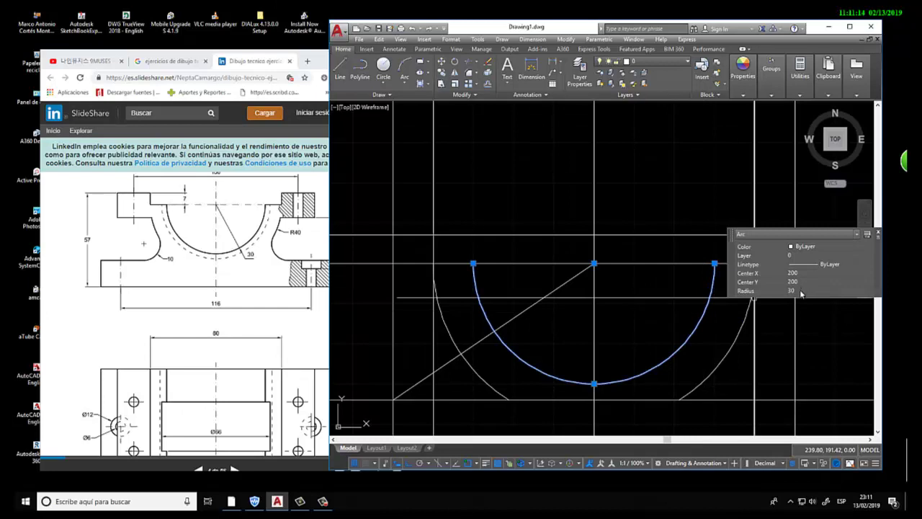
key(Escape)
click(750, 317)
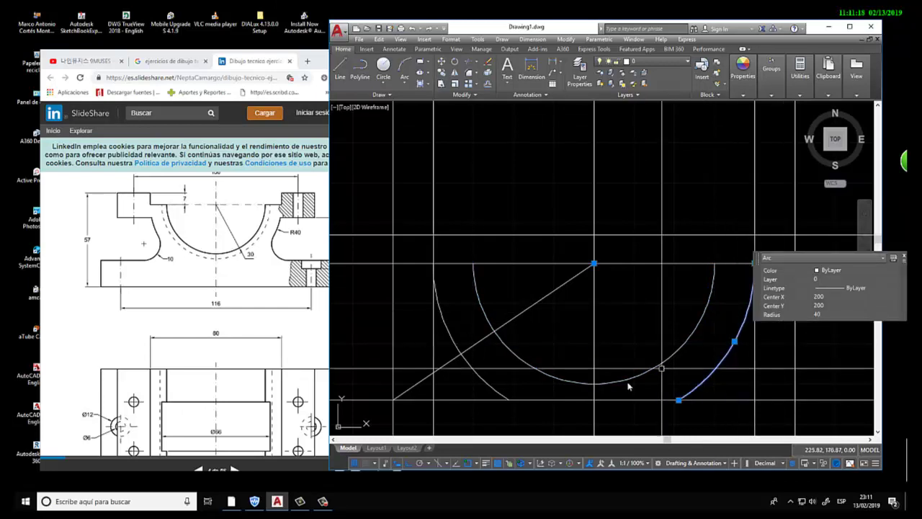
key(Escape)
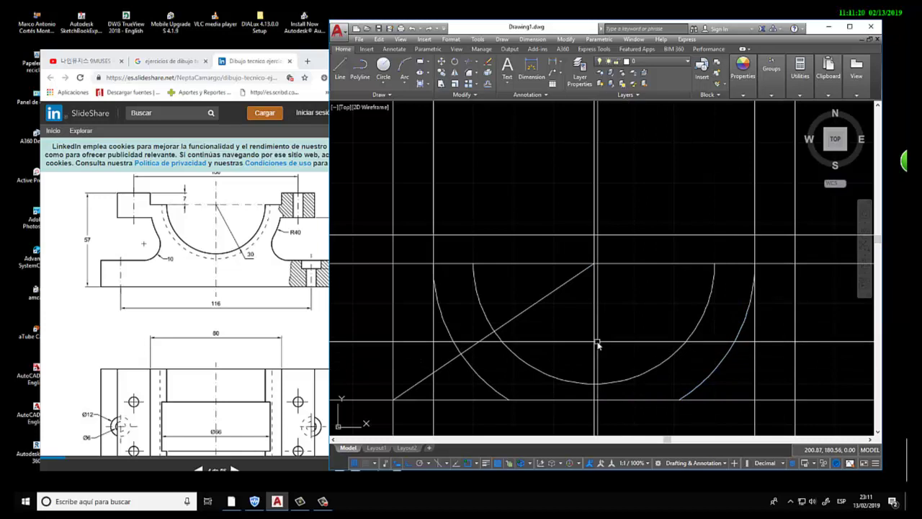
text(LA)
key(Return)
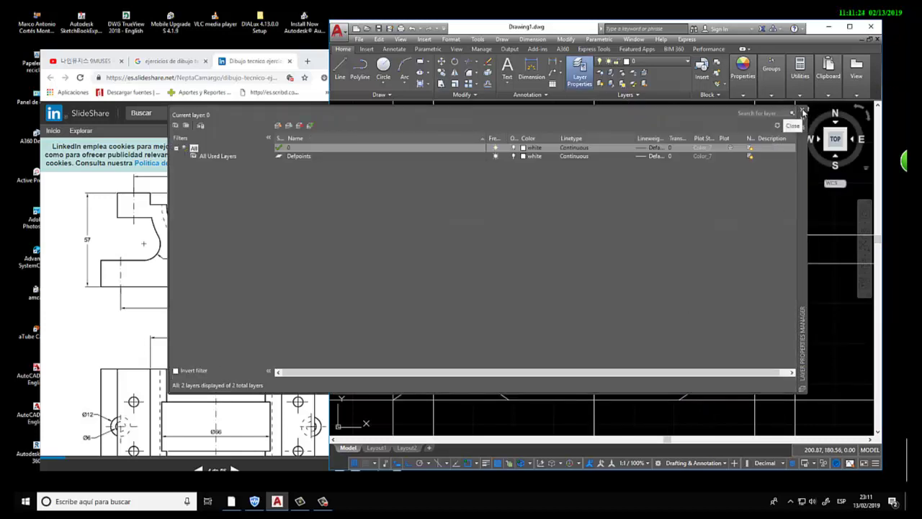
Step: Get the Layer Properties Manager open and ready for editing
click(804, 113)
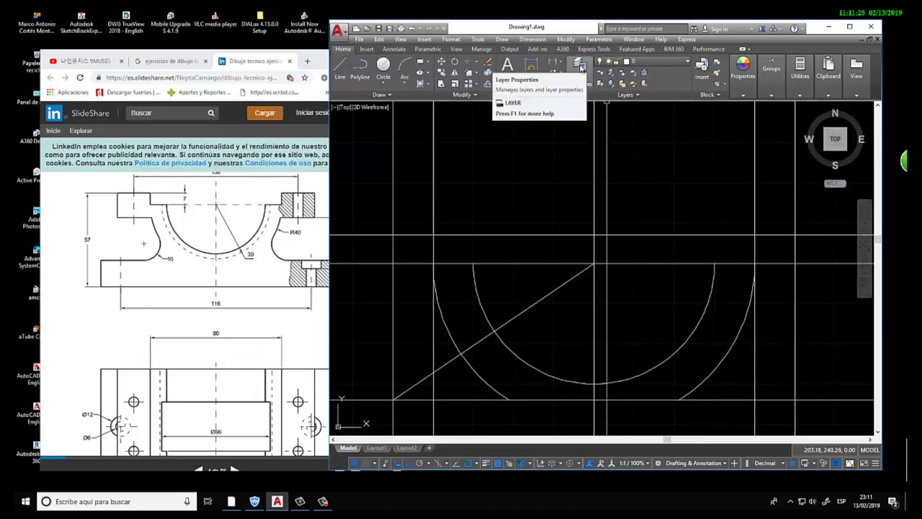
click(580, 67)
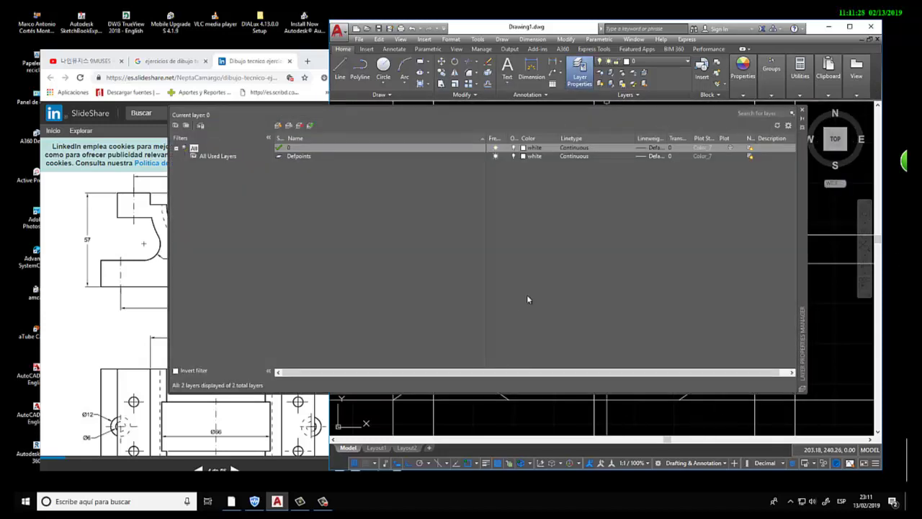
click(801, 112)
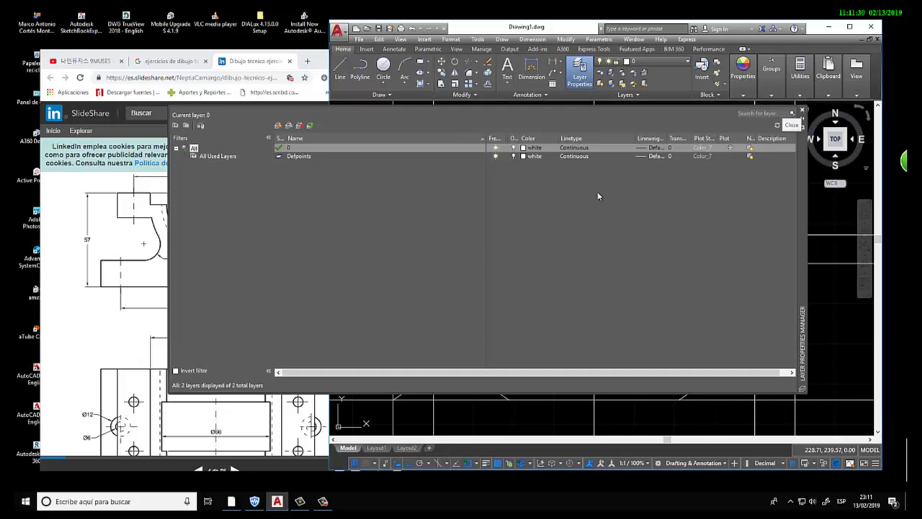
text(la)
key(Return)
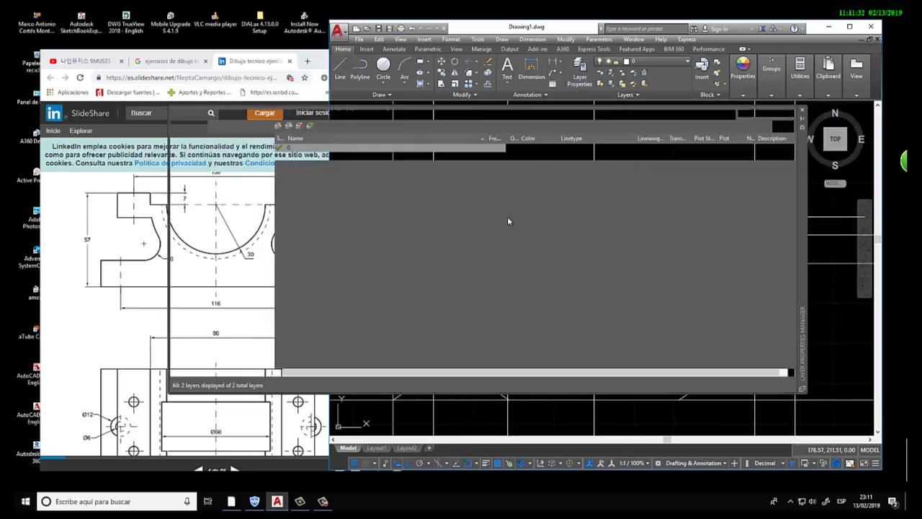
click(801, 112)
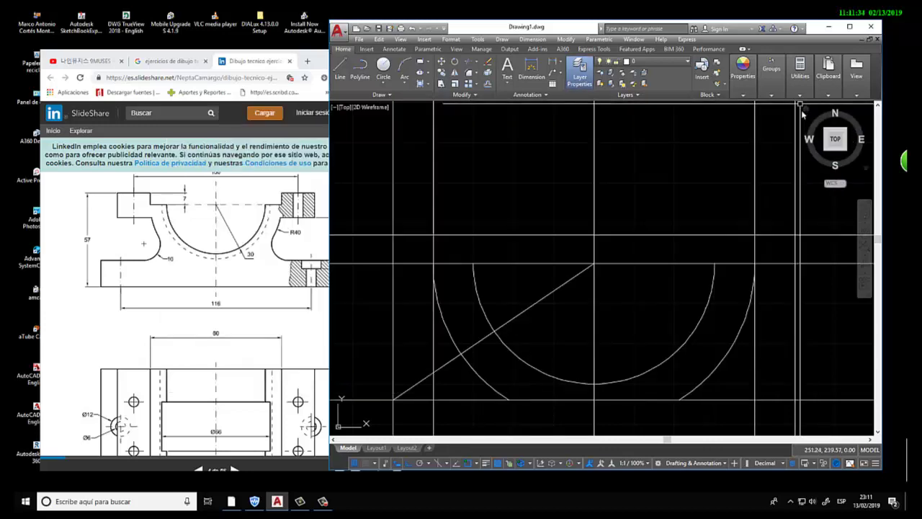
click(580, 72)
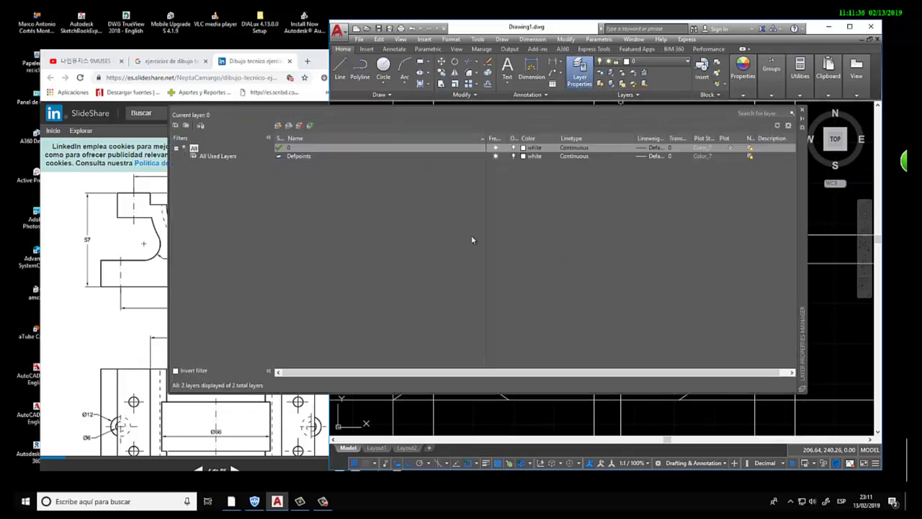
Step: Create a layer named circulo coloured green
click(280, 126)
text(circulo)
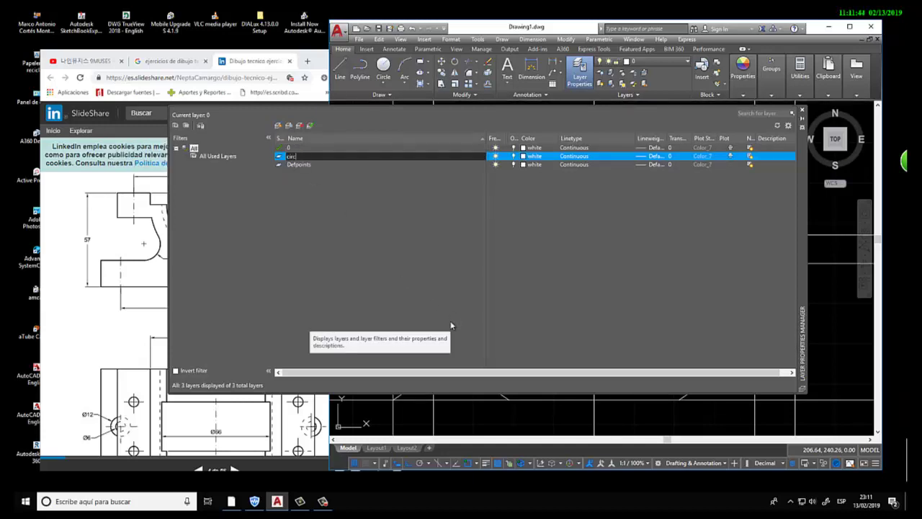
click(524, 158)
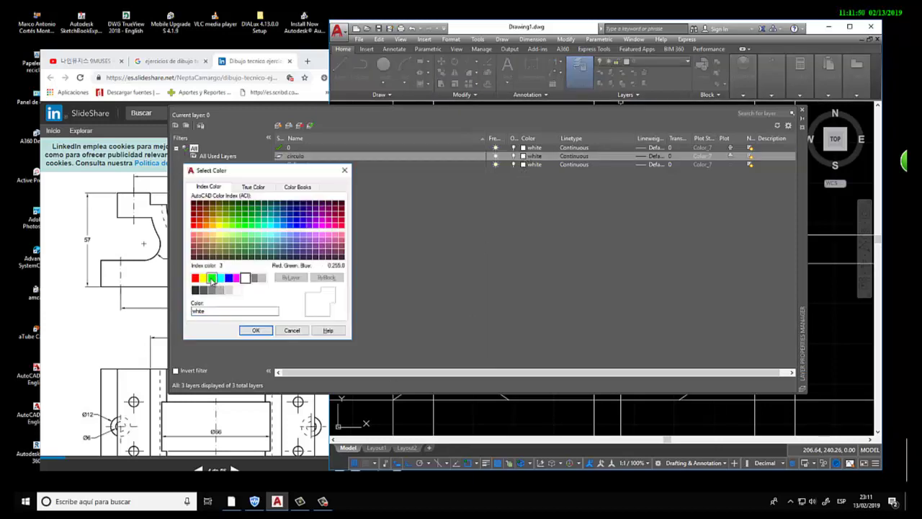
text(green)
click(254, 330)
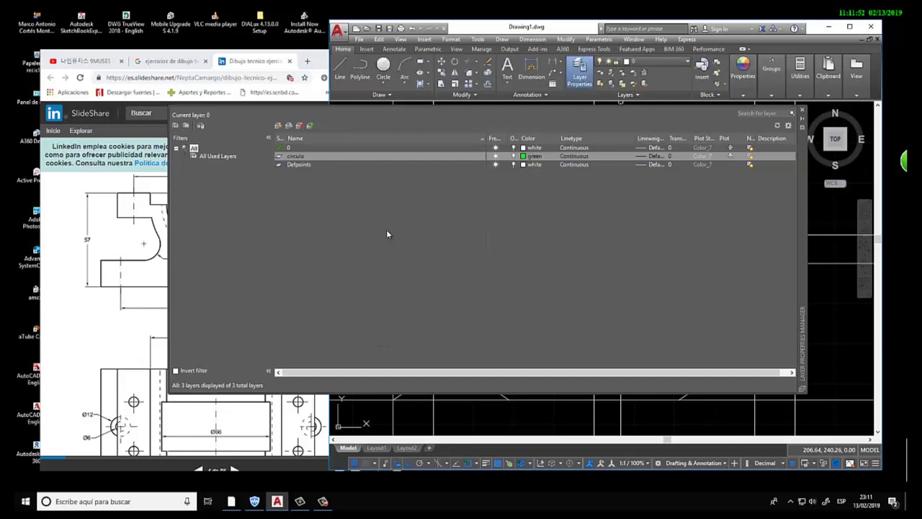
Step: Create a layer named lineas auxiliares with colour 251
click(278, 126)
text(lineas auxiliar)
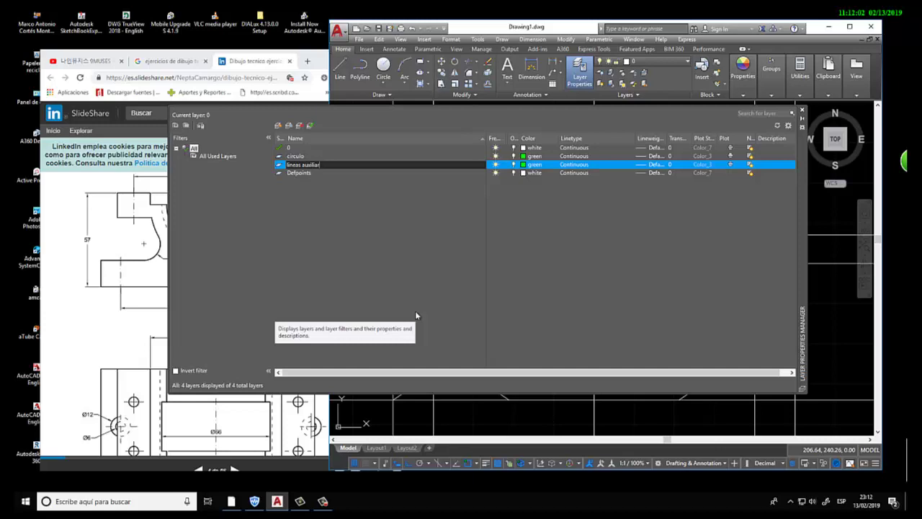
text(es)
click(526, 165)
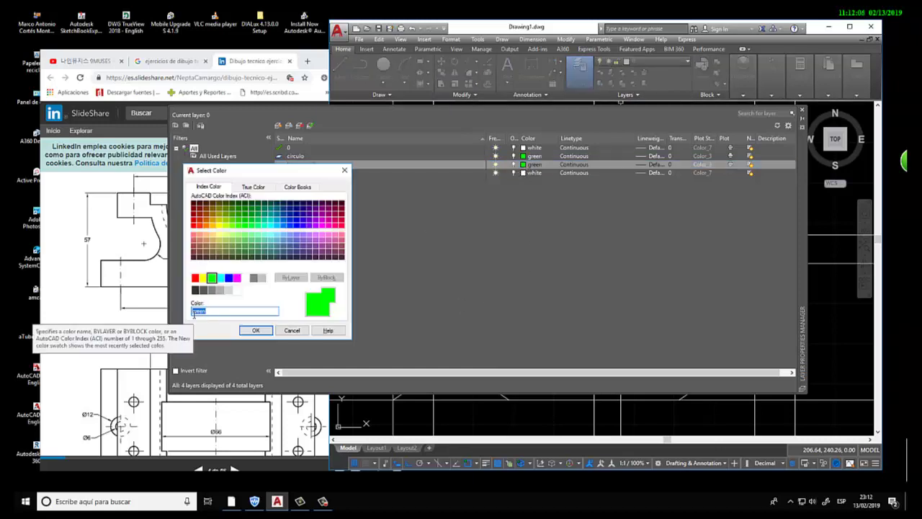
text(8)
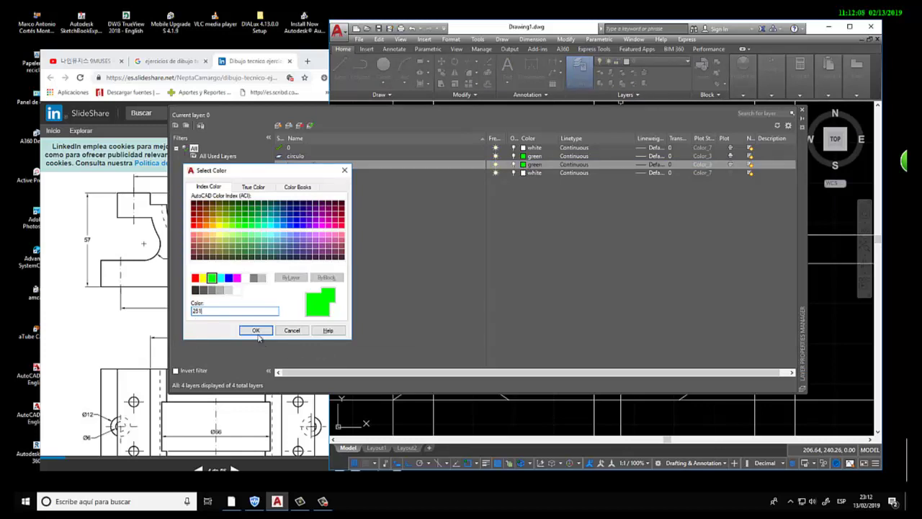
click(257, 332)
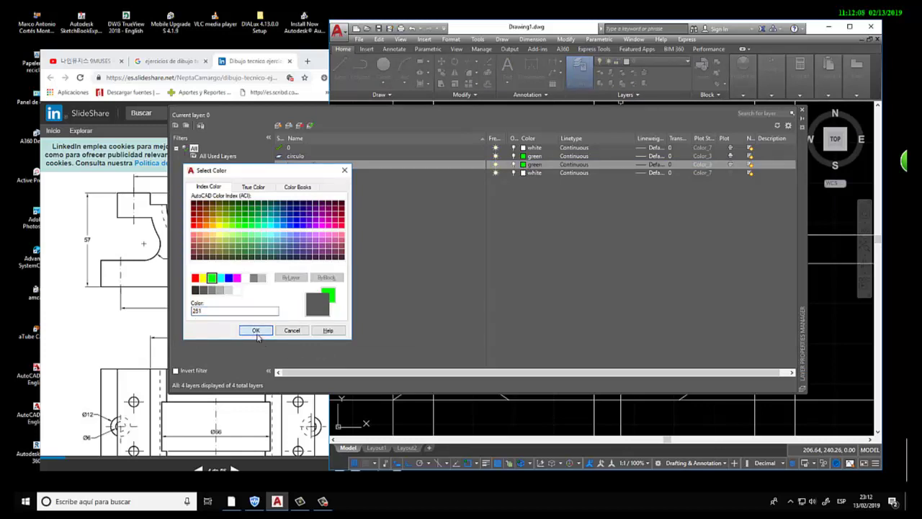
Step: Load the DASHED2 linetype and assign it to lineas auxiliares
click(576, 166)
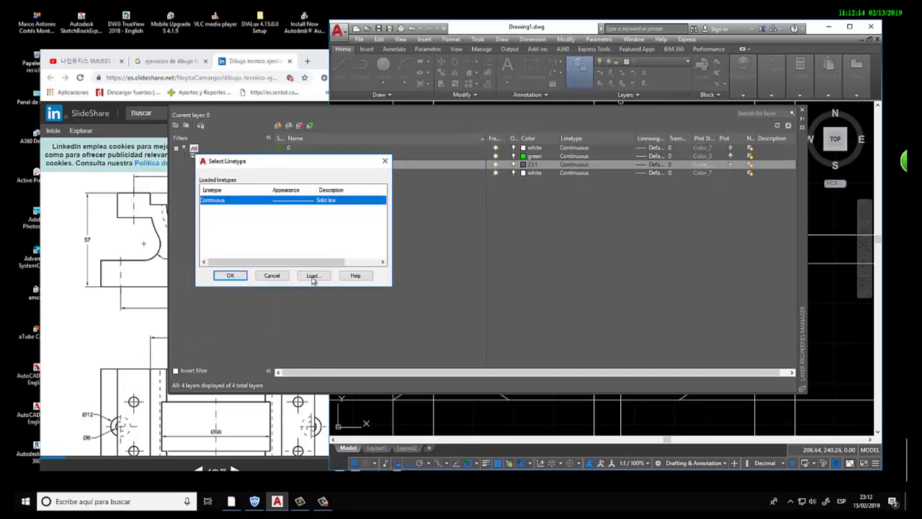
click(313, 276)
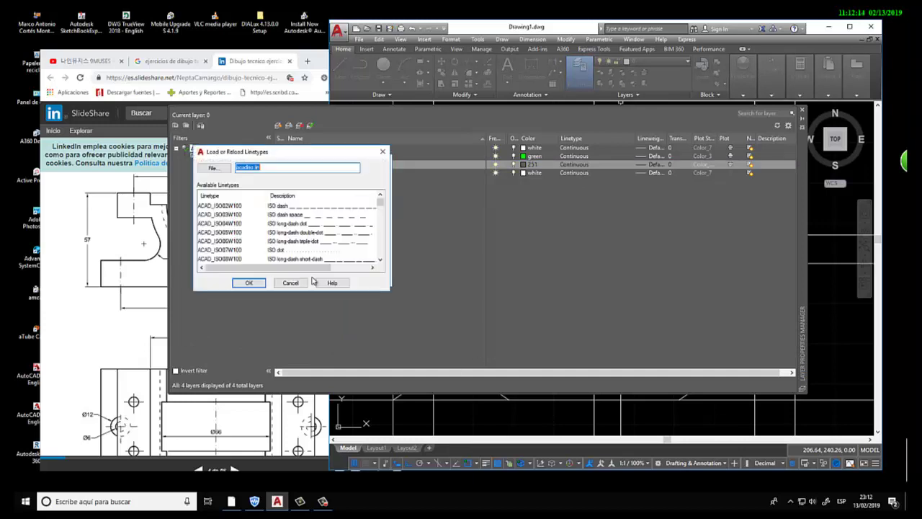
click(379, 261)
click(379, 262)
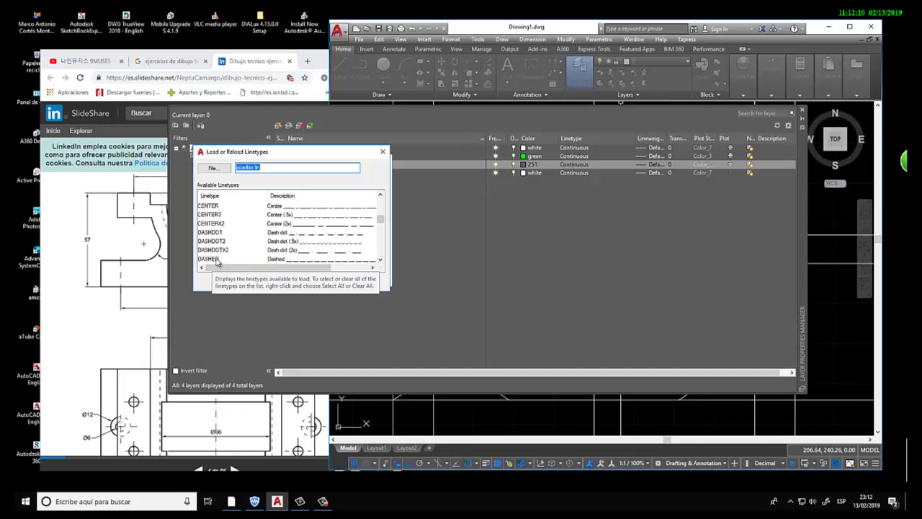
click(380, 259)
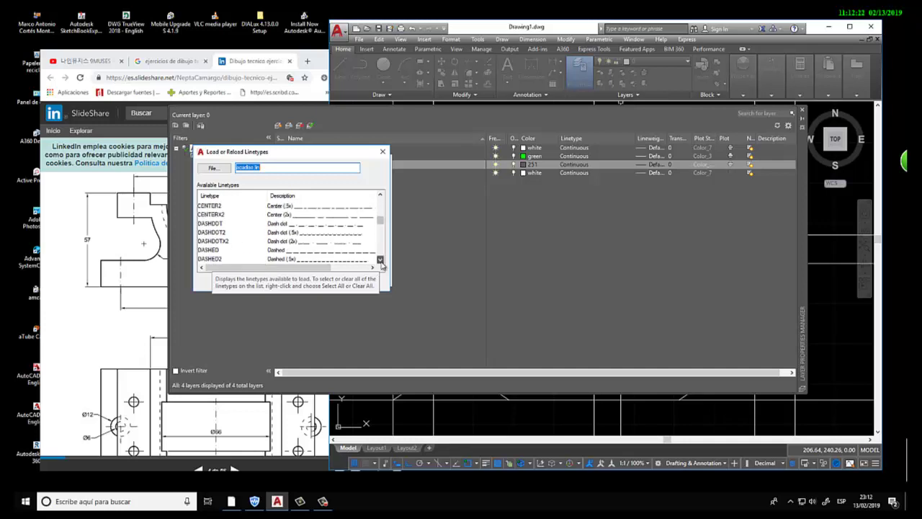
click(210, 258)
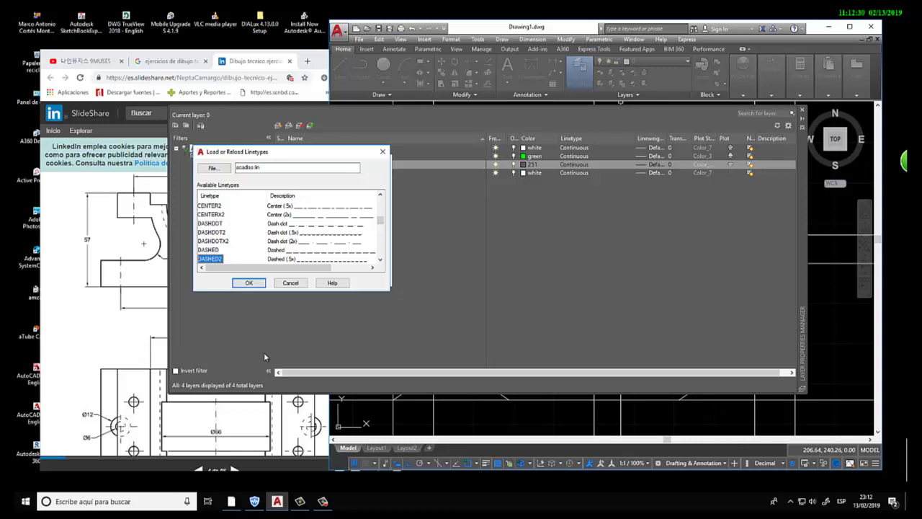
click(249, 284)
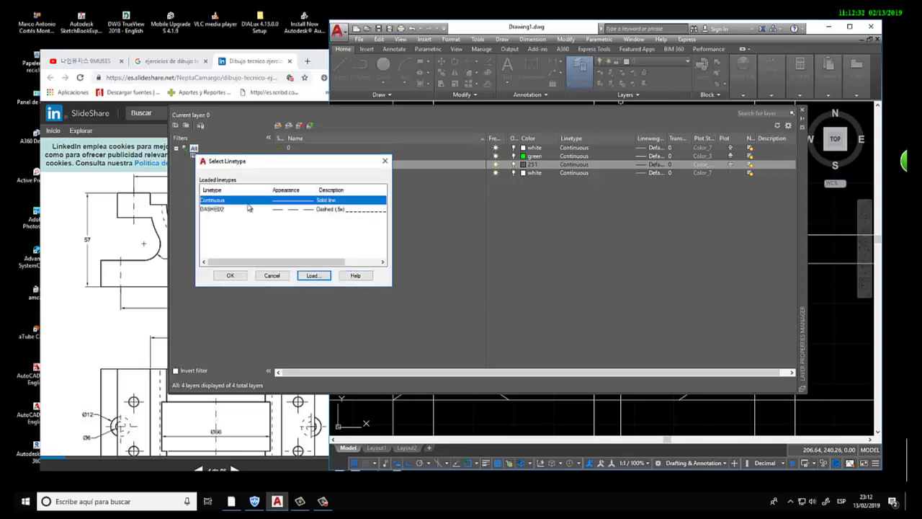
click(209, 209)
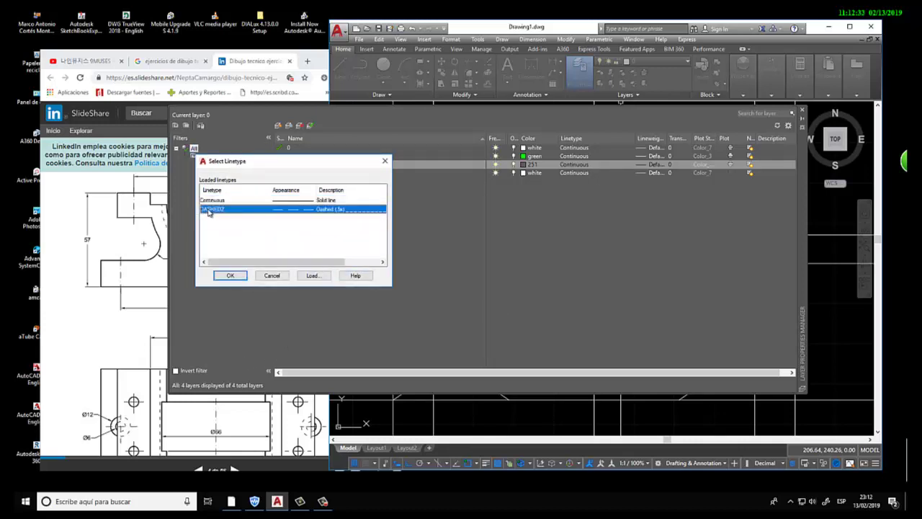
click(240, 277)
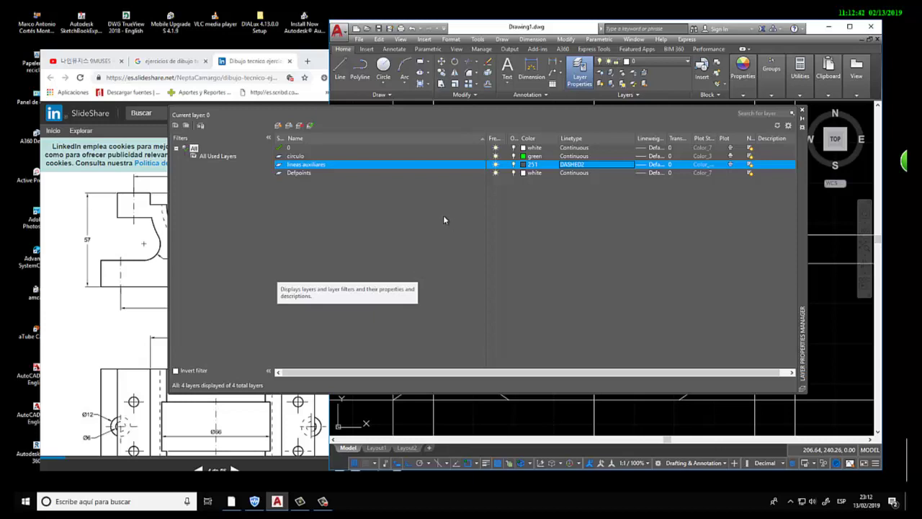
Step: Create a red layer named lineas del dibujo with Continuous linetype
click(277, 126)
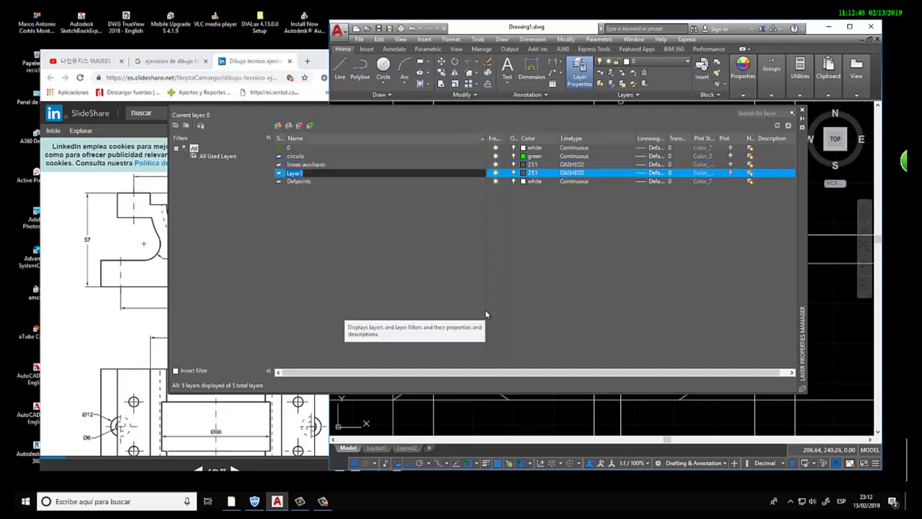
key(BackSpace)
click(525, 176)
click(526, 175)
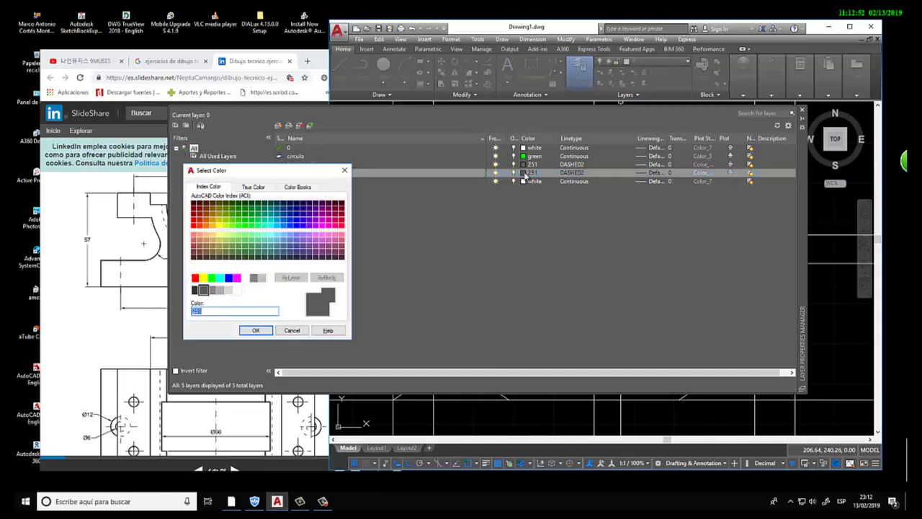
key(Return)
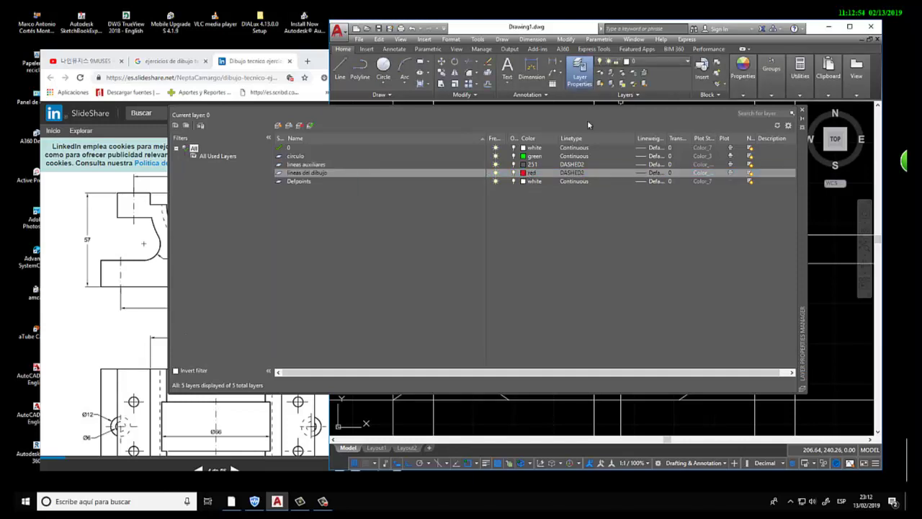
click(583, 177)
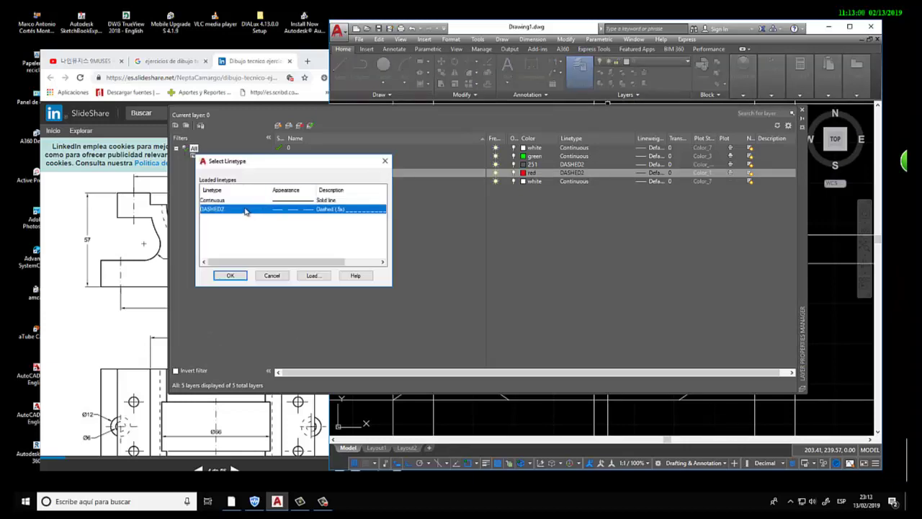
click(218, 201)
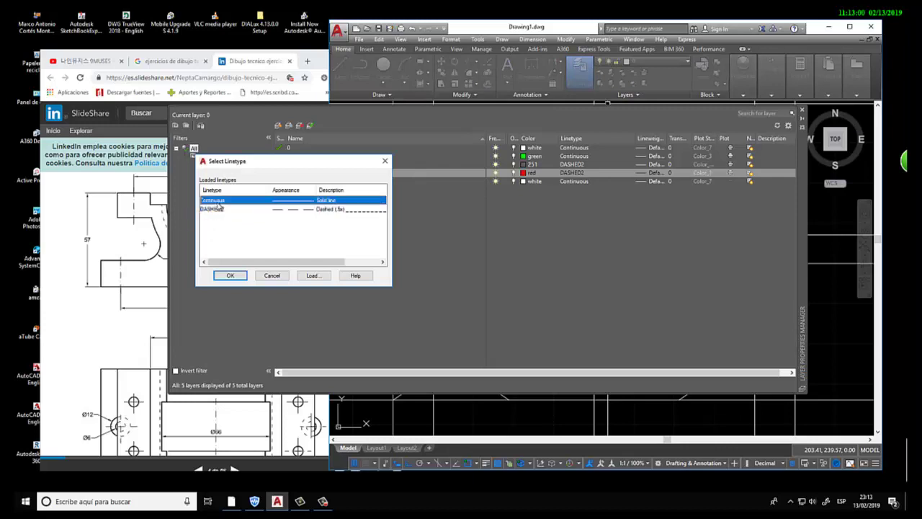
click(231, 275)
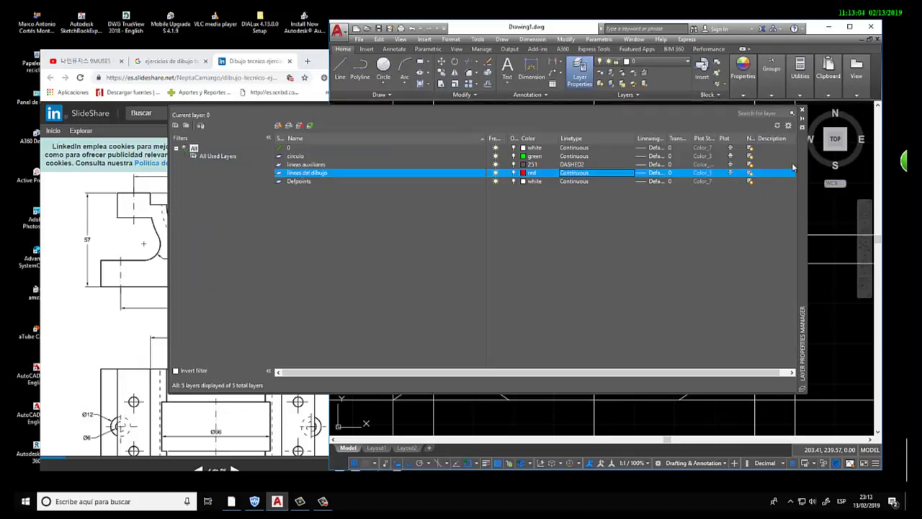
Step: Add a yellow (2) cuadrado-rectangulo layer and make lineas auxiliares current
click(278, 126)
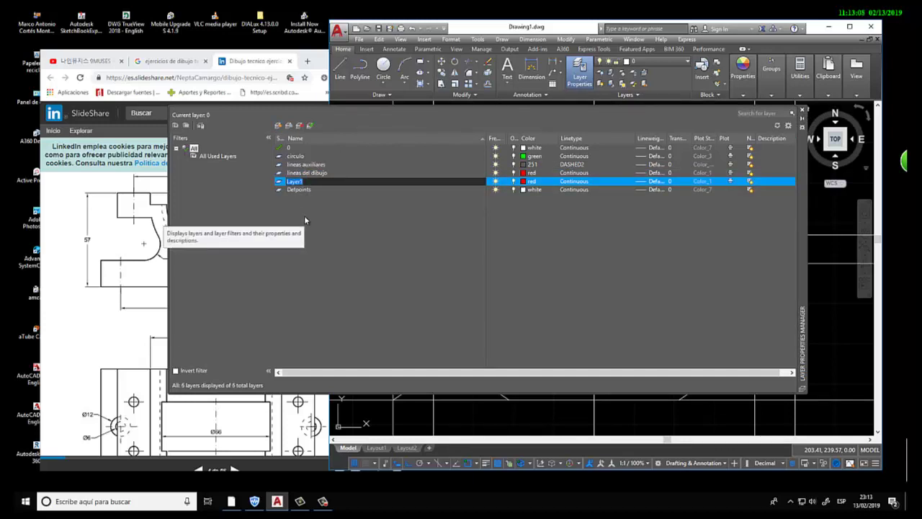
text(cuadrad)
text(o-recta)
text(ngulo)
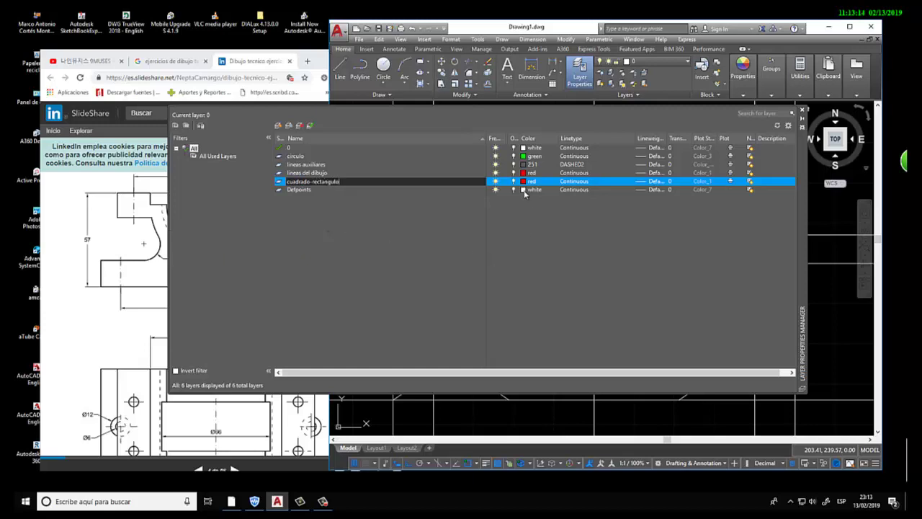
click(523, 184)
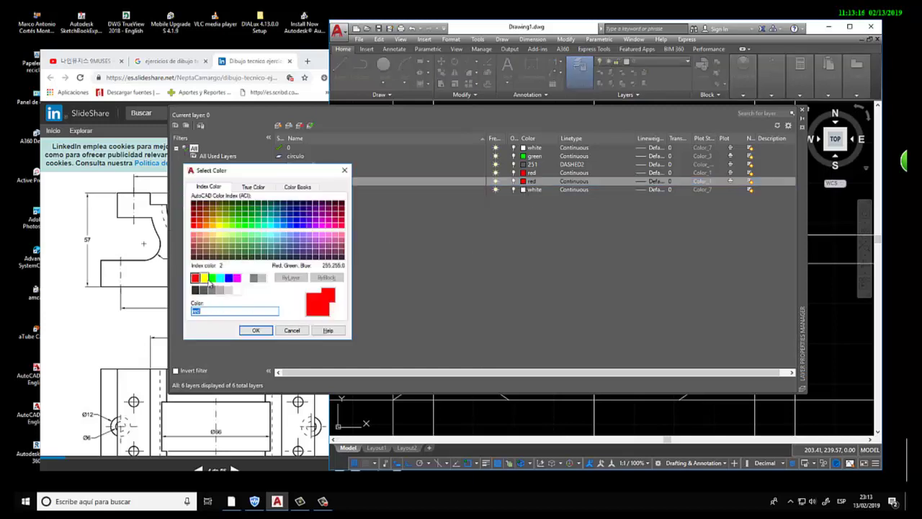
text(2)
key(Return)
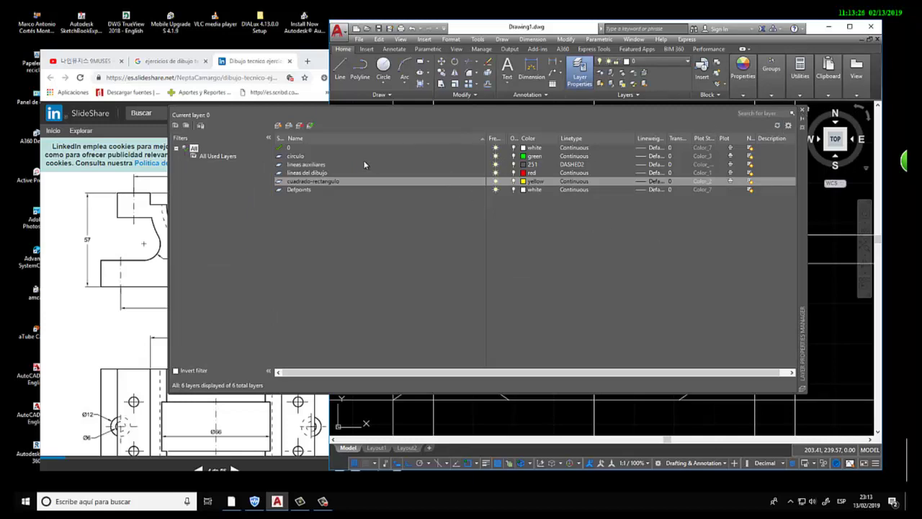
double_click(301, 167)
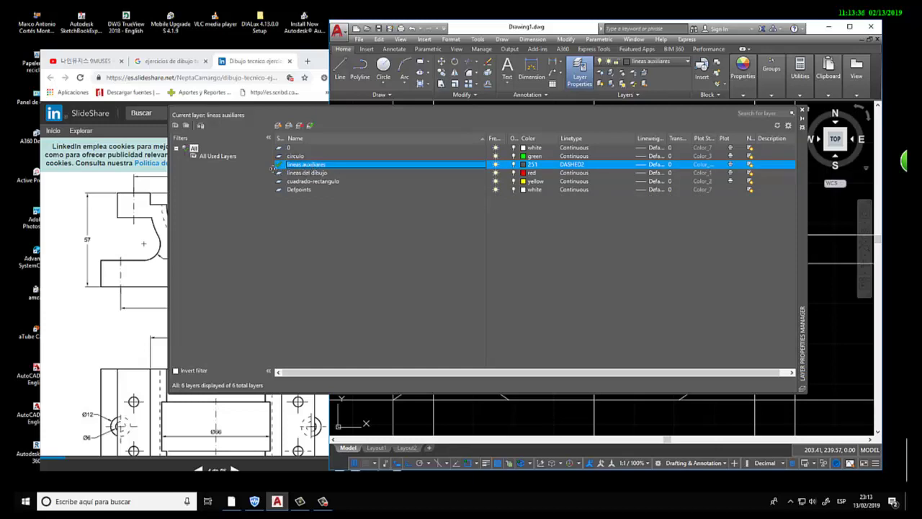
Step: Assign the vertical and horizontal centre lines to the lineas auxiliares layer through Properties
click(803, 113)
scroll(558, 234, down, 2)
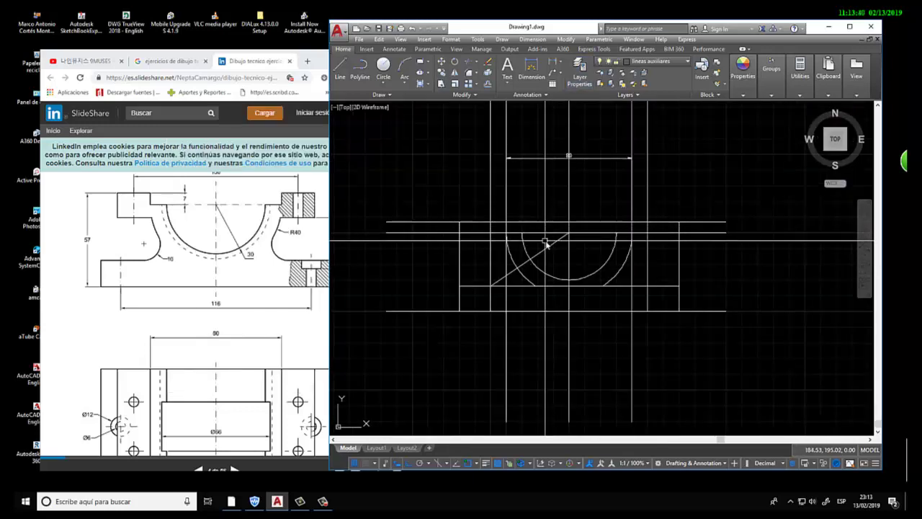
scroll(556, 236, up, 2)
click(582, 164)
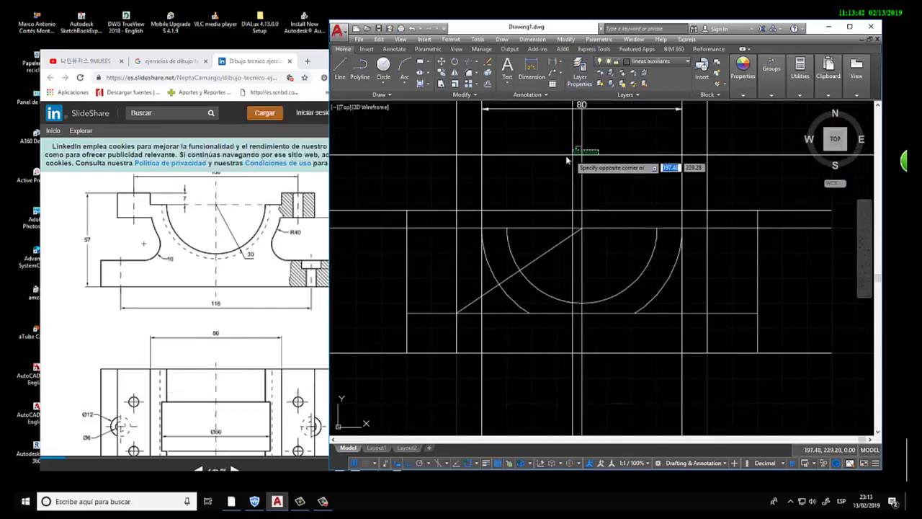
click(784, 228)
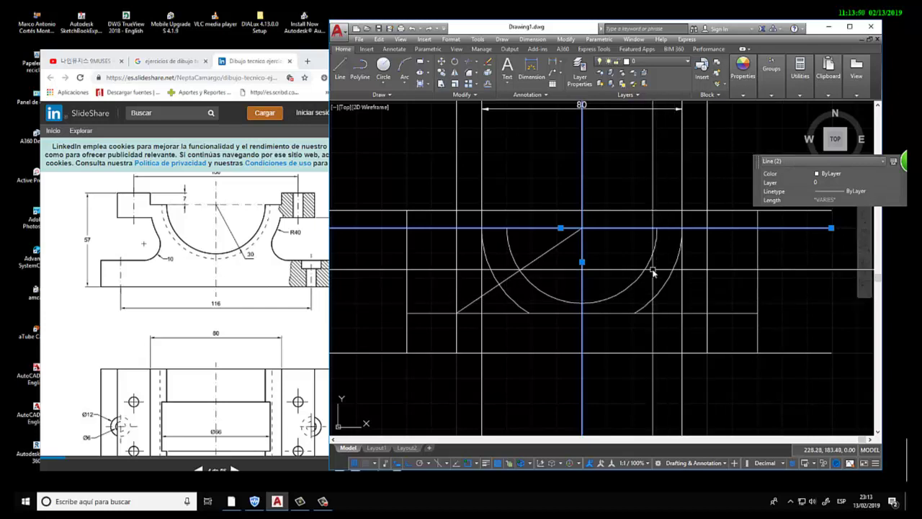
text(MO)
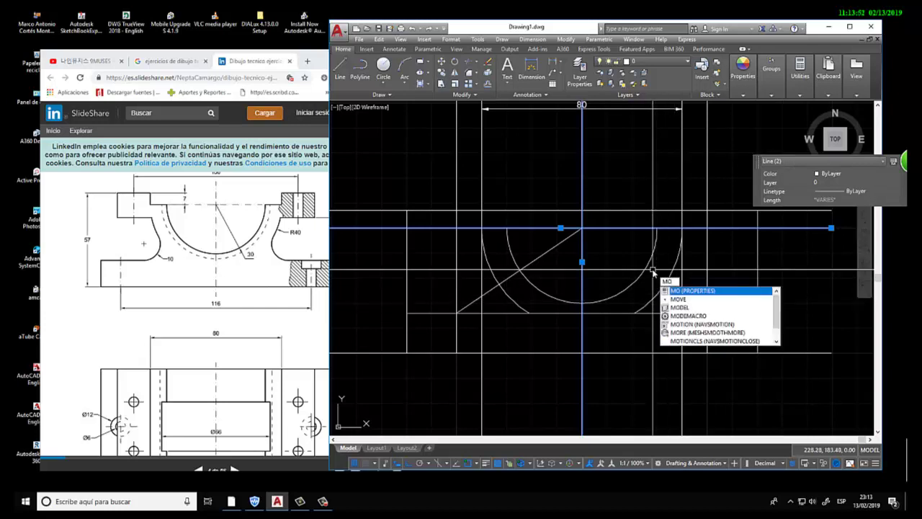
key(Return)
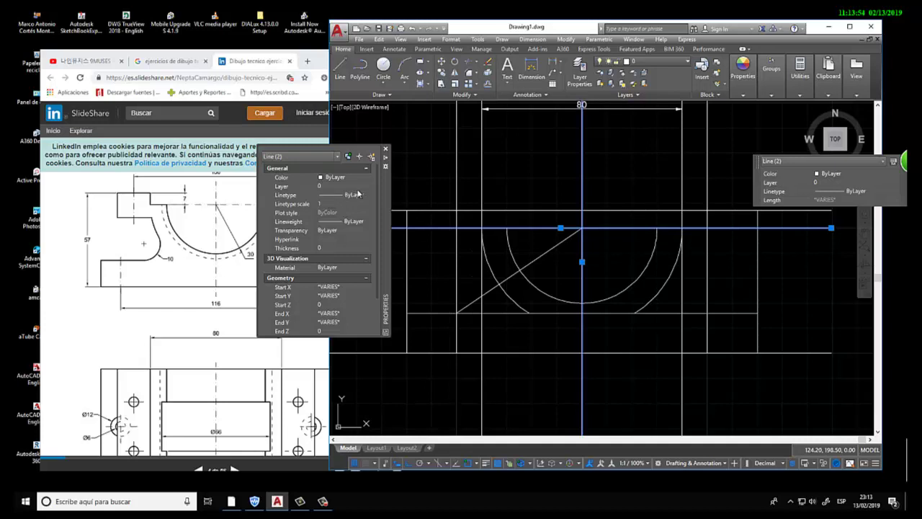
click(368, 187)
click(368, 187)
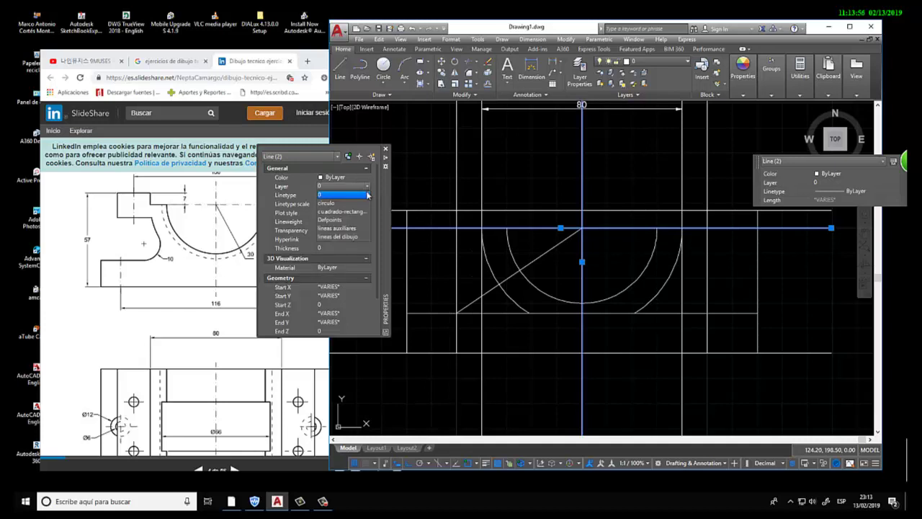
click(336, 228)
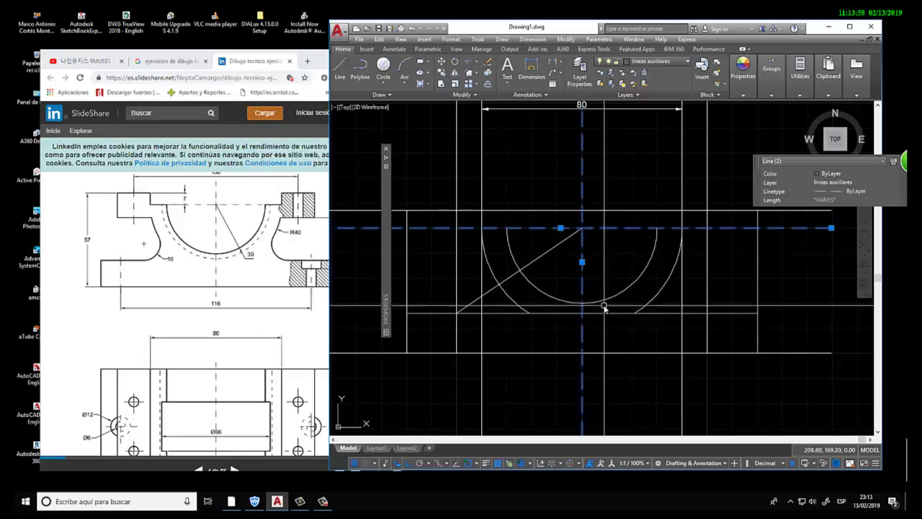
key(Escape)
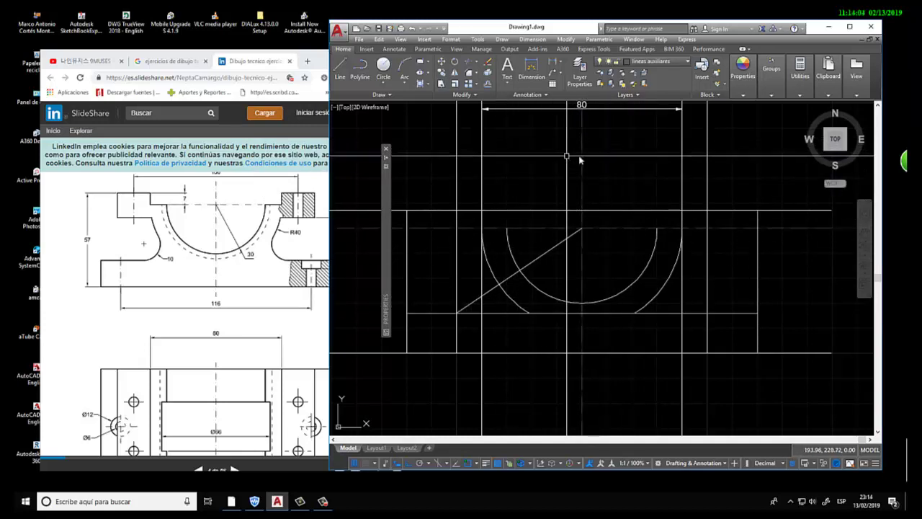
Step: Add a layer named cota, red with Continuous linetype, then close the layer manager
text(la)
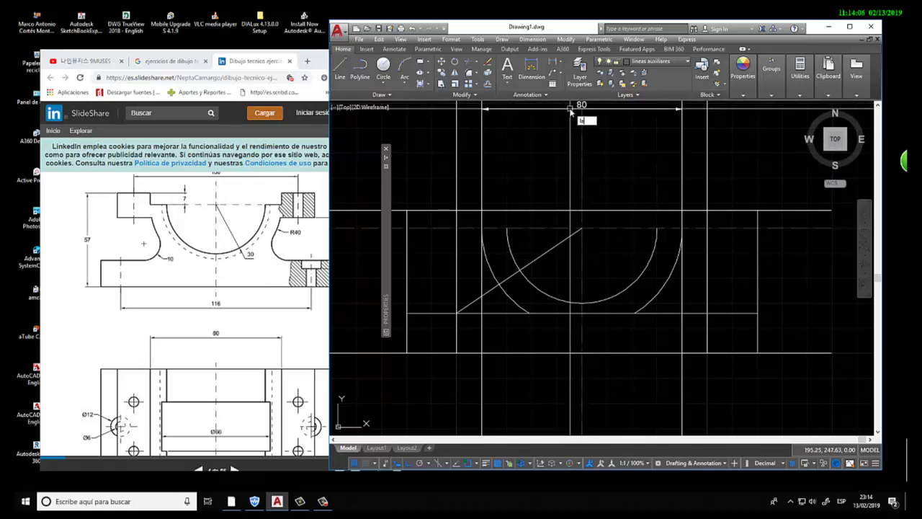
key(Return)
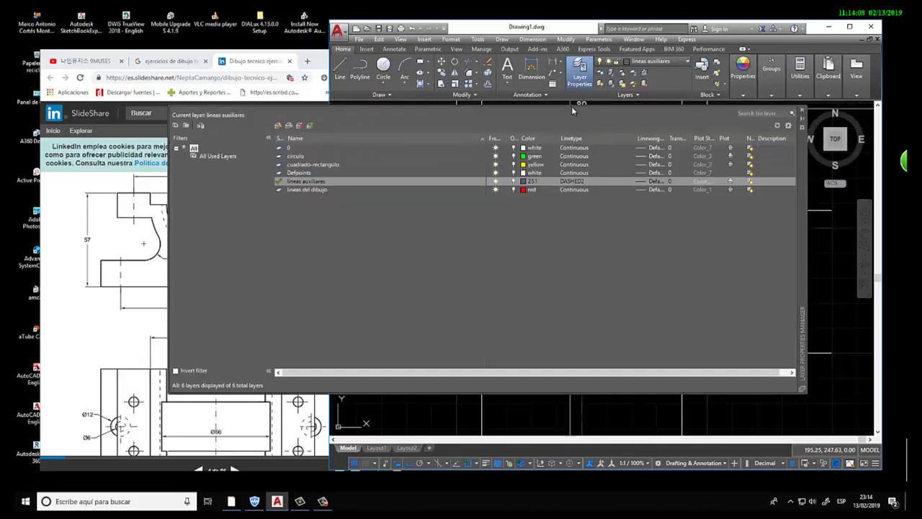
click(278, 126)
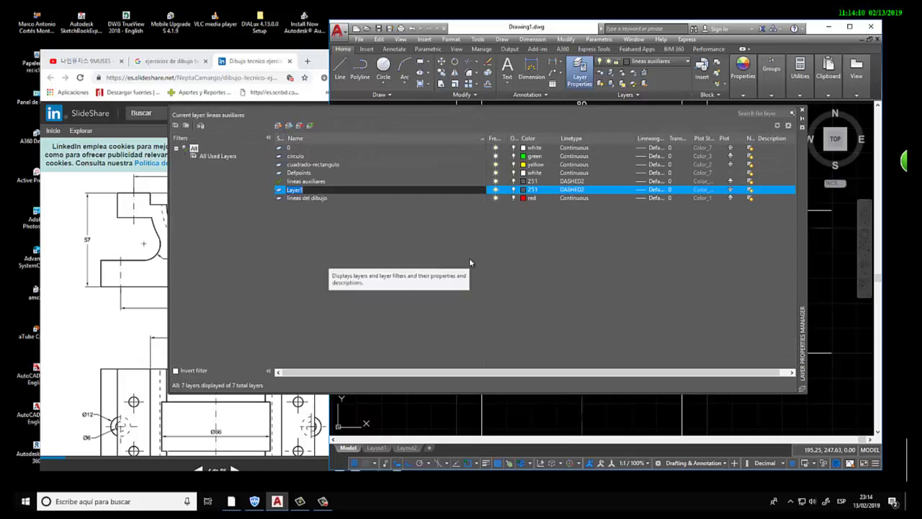
text(cota)
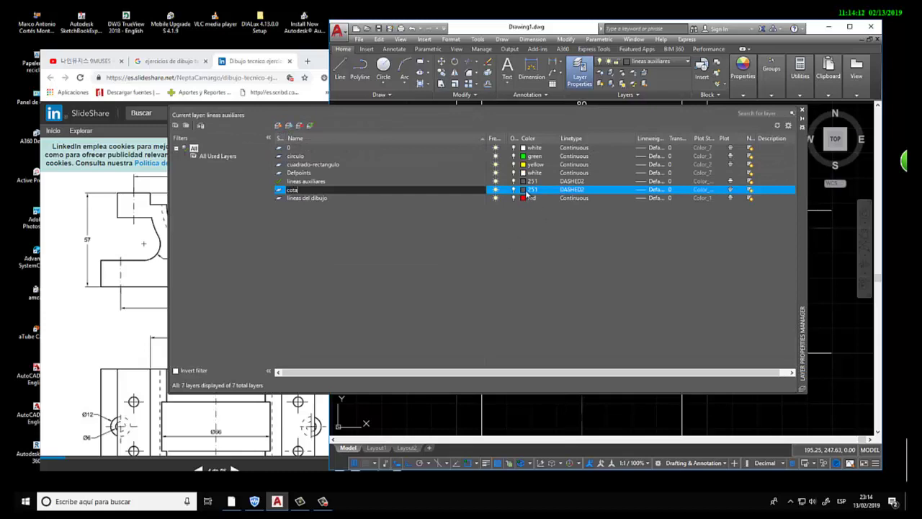
click(528, 190)
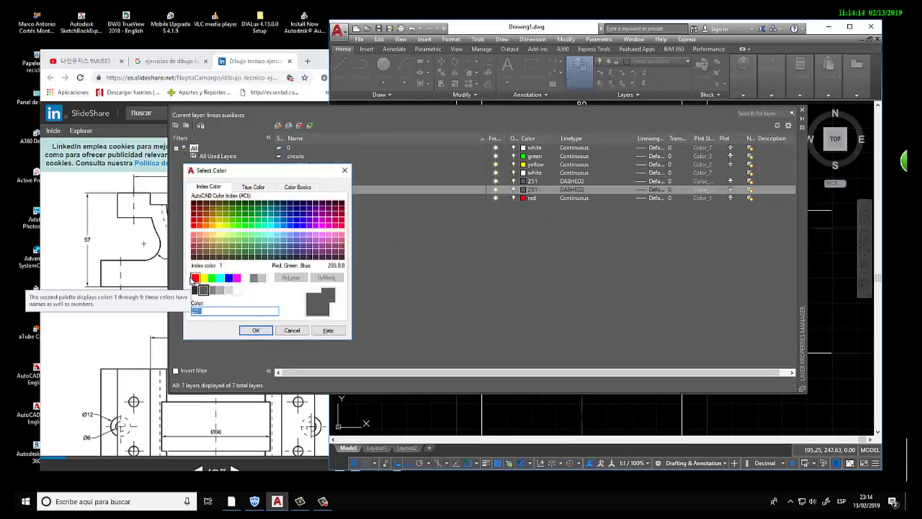
click(195, 277)
click(252, 331)
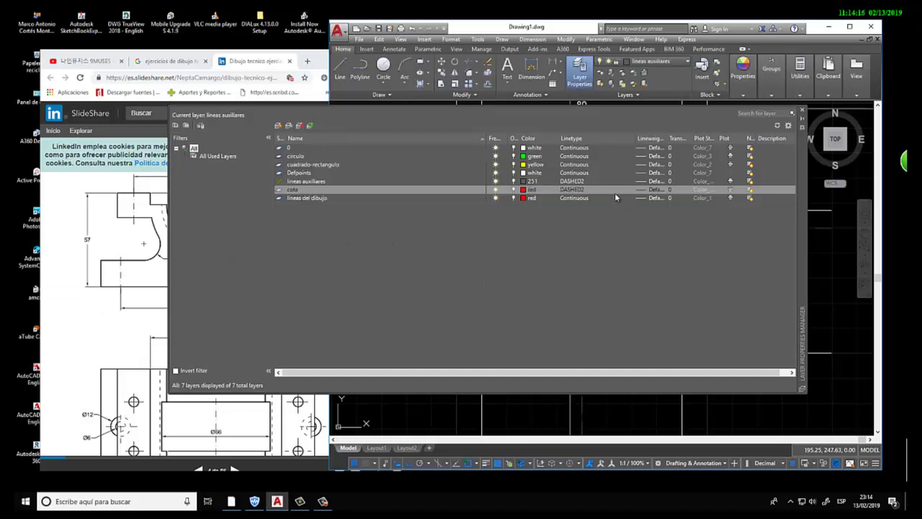
click(571, 189)
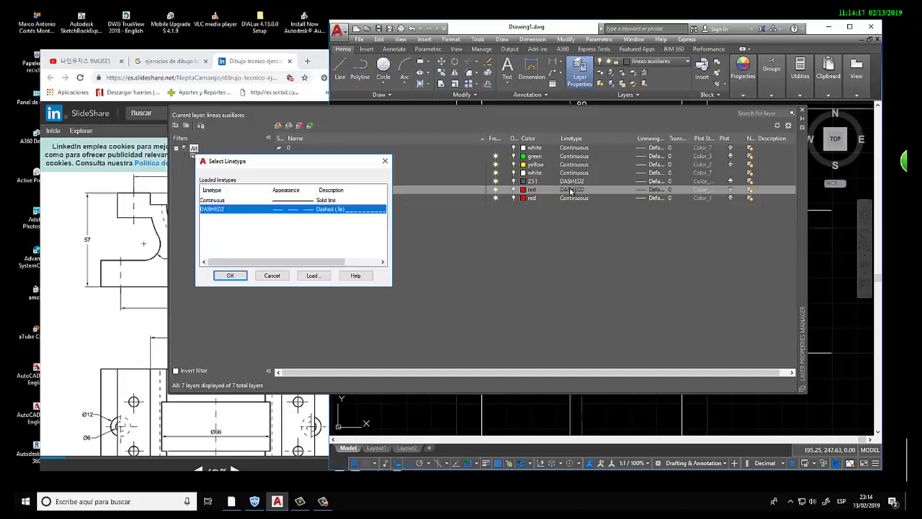
click(229, 275)
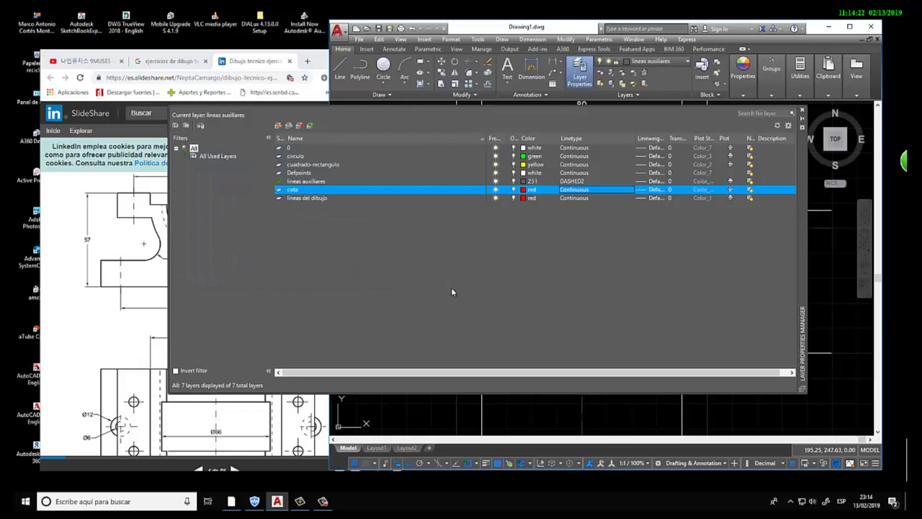
click(805, 110)
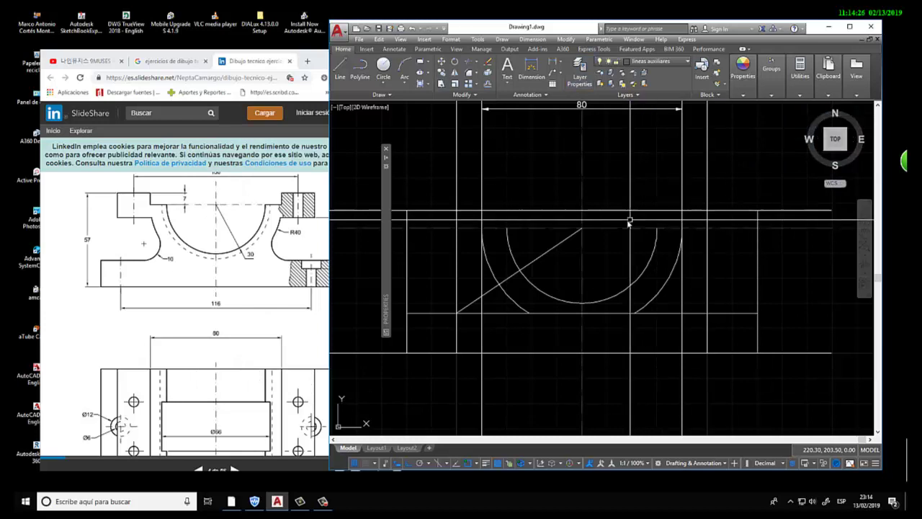
Step: Put the 80 dimension on the cota layer so it shows red
scroll(613, 224, down, 4)
click(572, 176)
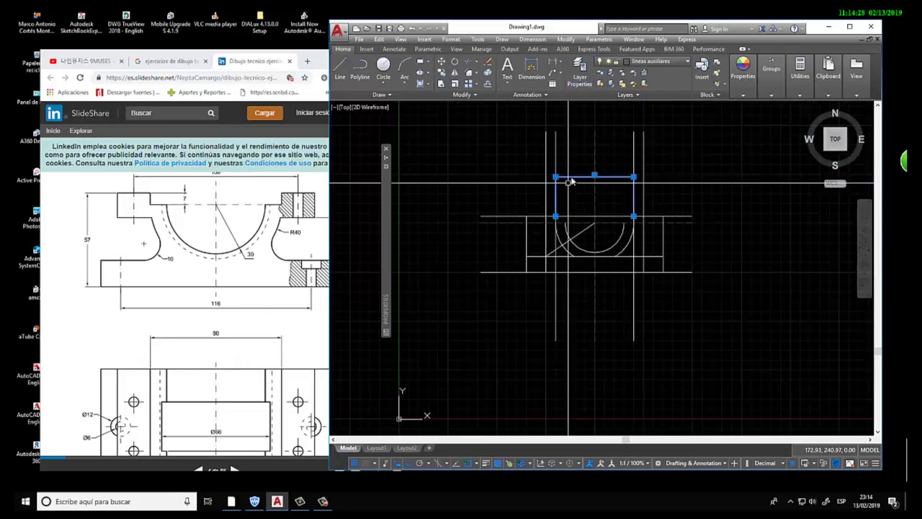
click(680, 64)
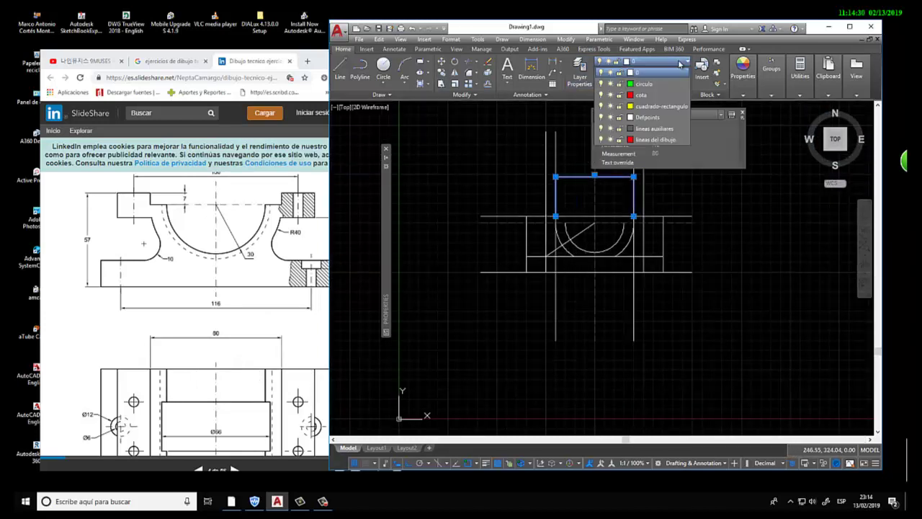
click(667, 107)
Step: Move the 80 dimension line down closer to the part
scroll(591, 177, up, 3)
scroll(583, 187, up, 3)
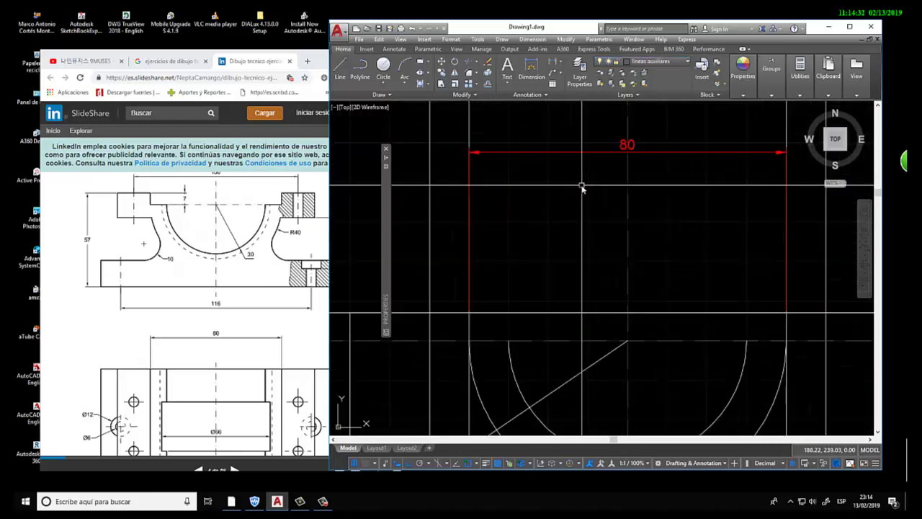
click(484, 152)
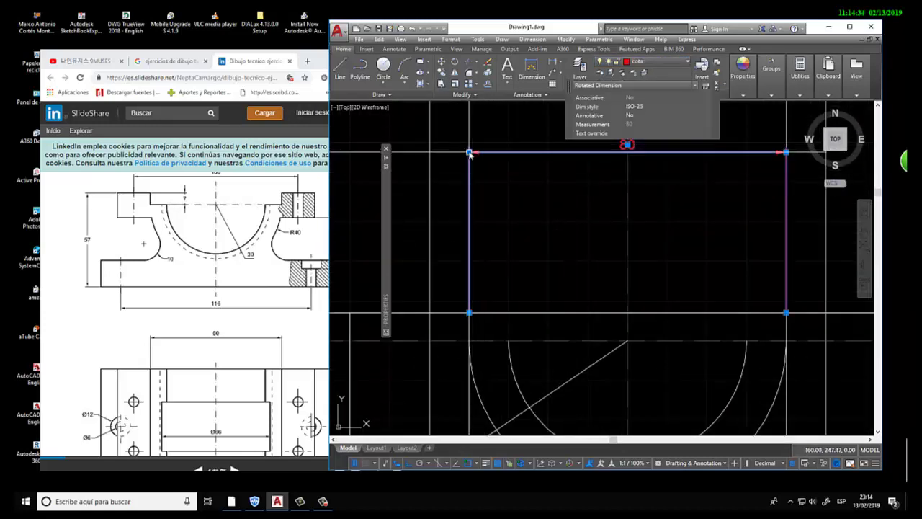
click(469, 152)
click(480, 215)
scroll(481, 215, down, 4)
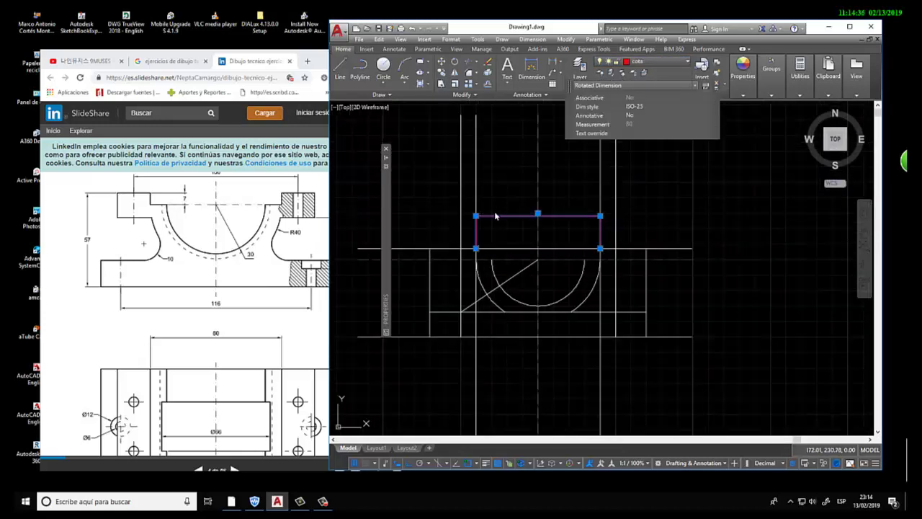
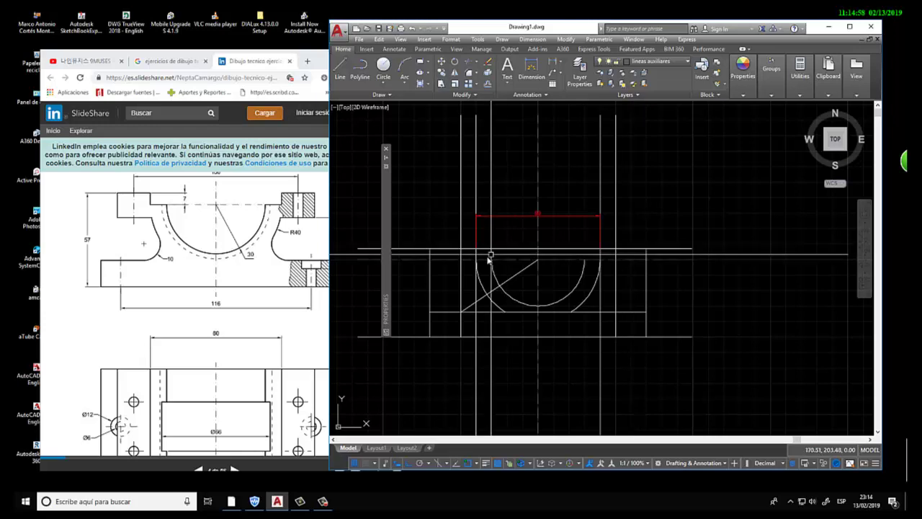
Step: Draw a stepped polyline from the arc end up to the upper line and across
scroll(588, 276, up, 2)
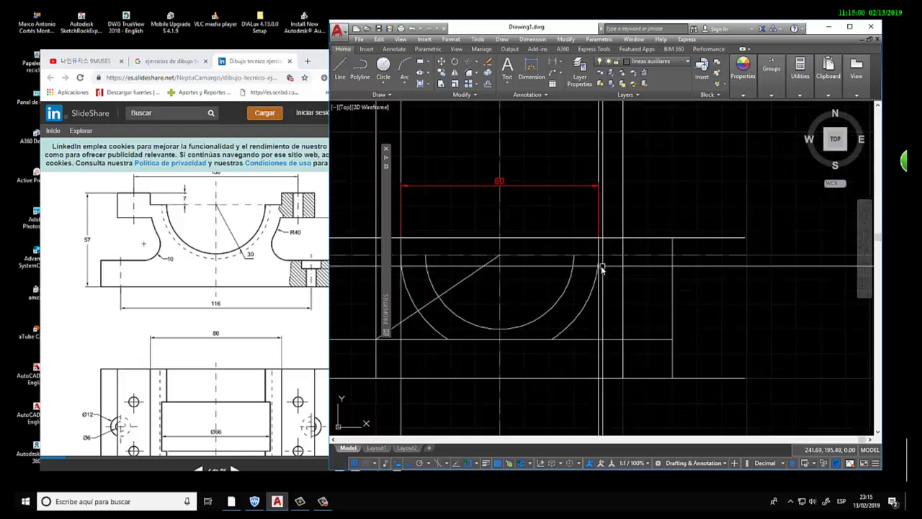
scroll(575, 273, up, 2)
text(a)
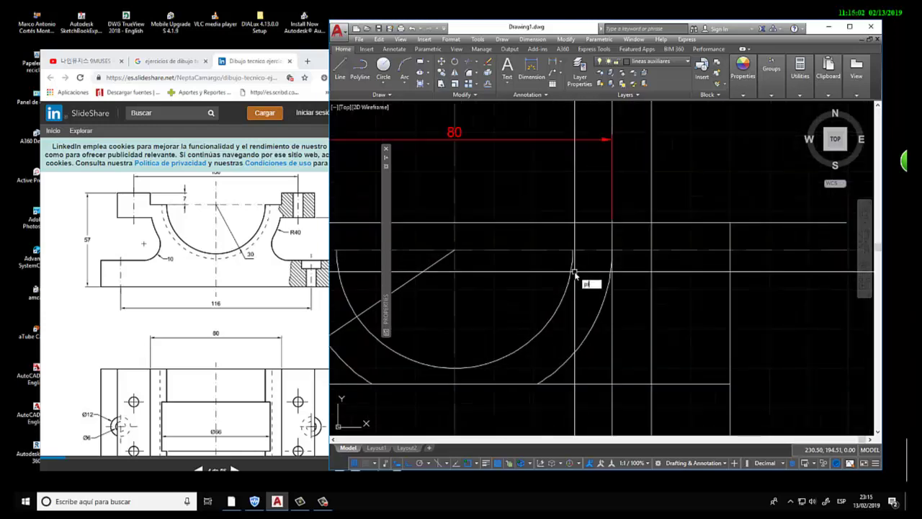
key(Return)
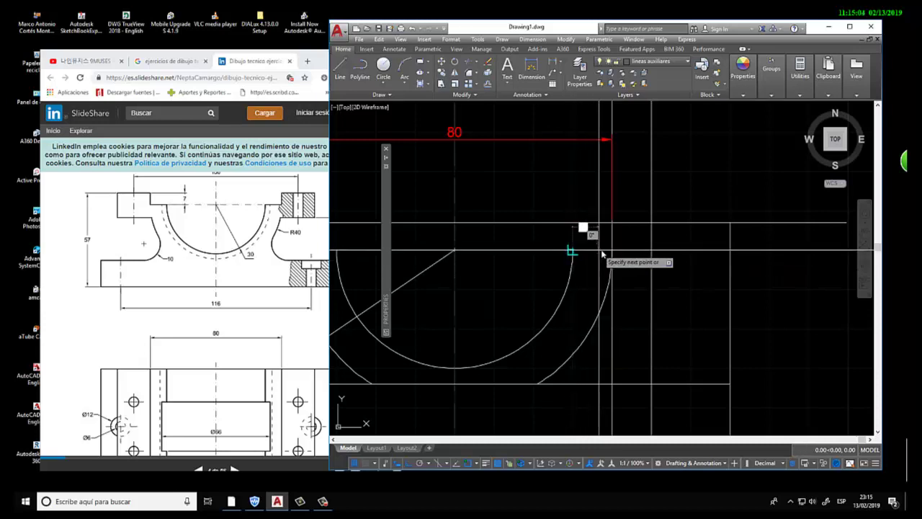
click(610, 249)
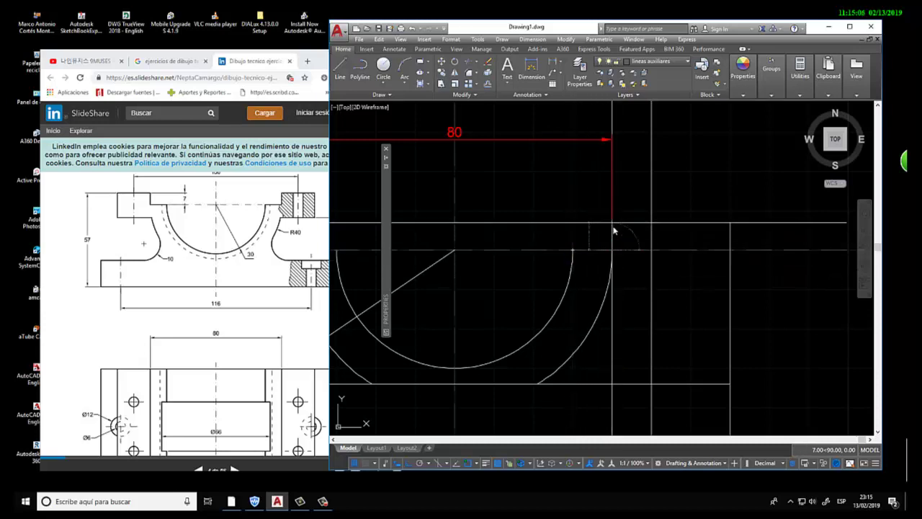
click(611, 200)
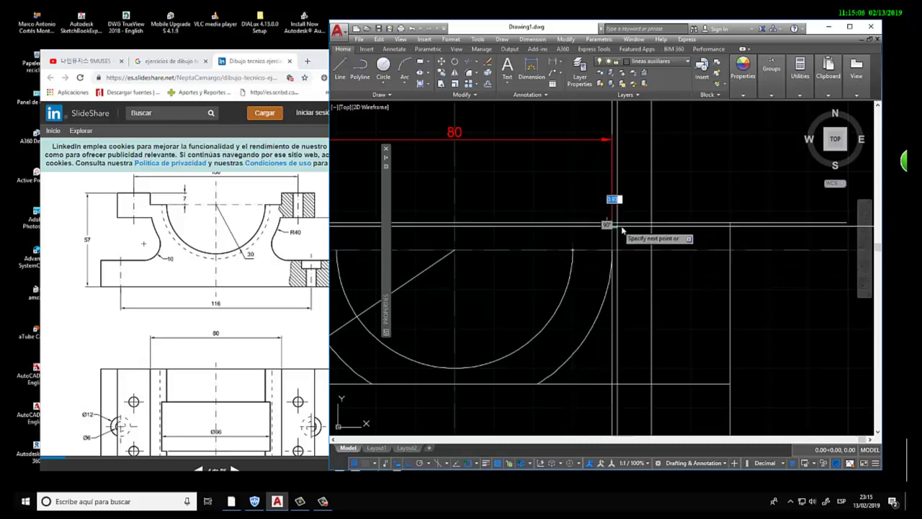
click(731, 232)
key(Escape)
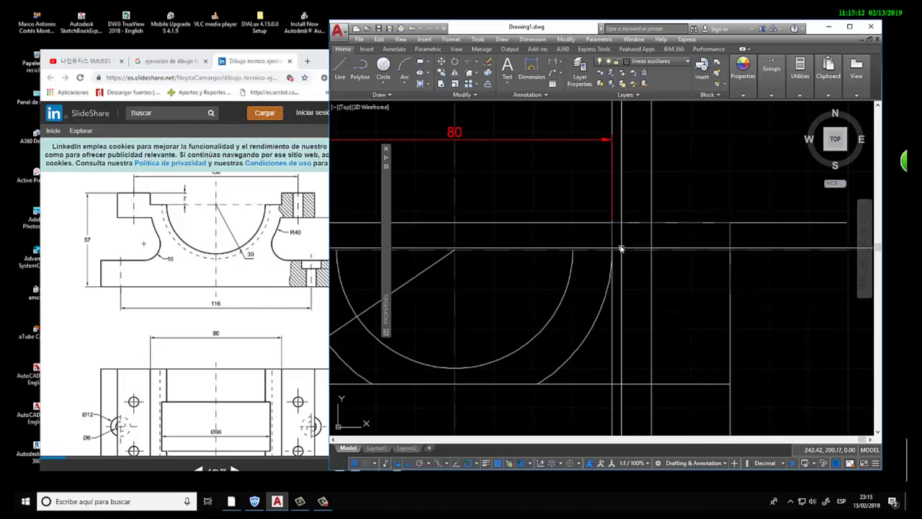
Step: Move the new stepped polyline onto the 'lineas del dibujo' layer
click(612, 237)
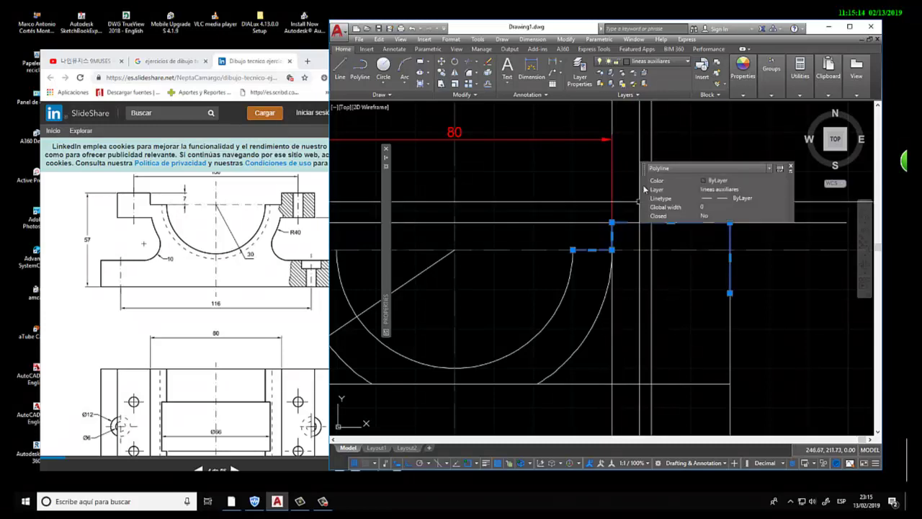
click(686, 65)
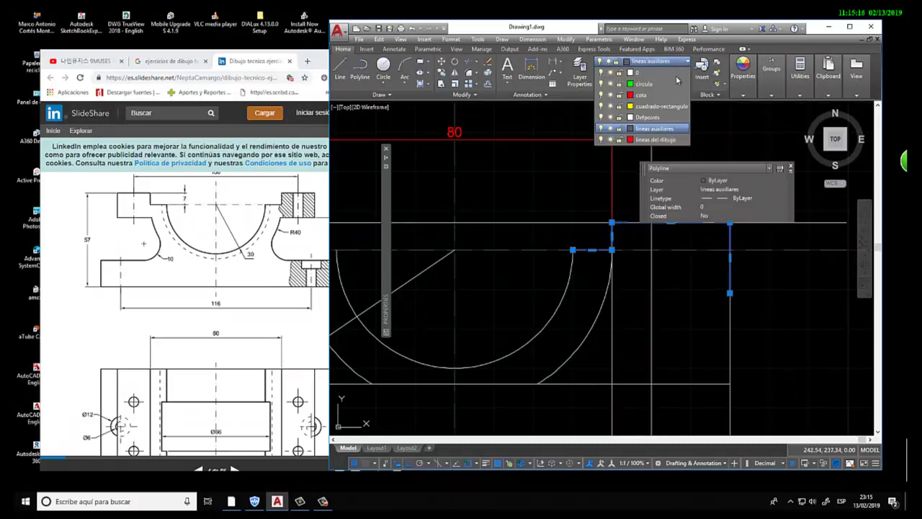
click(656, 139)
scroll(599, 196, down, 3)
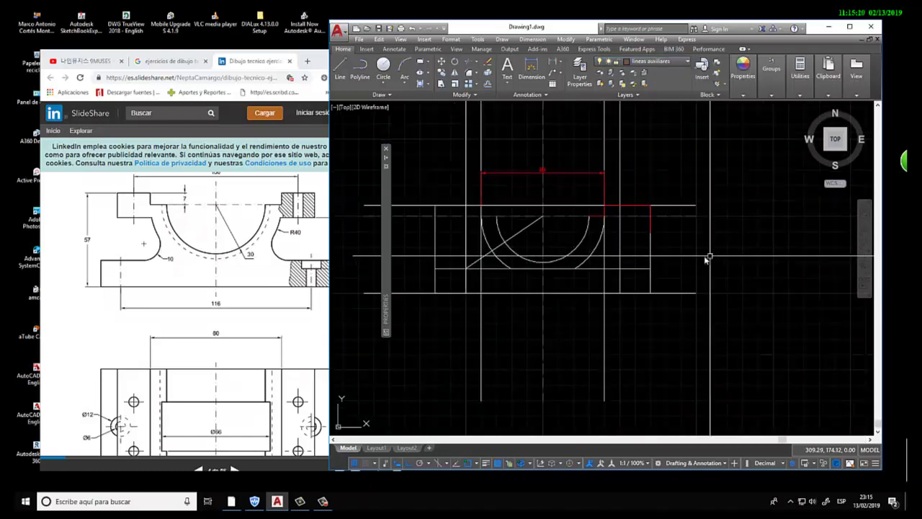
Step: Scroll the SlideShare reference to the slide with the dimensioned front and top views (R40, 116, 140)
click(267, 274)
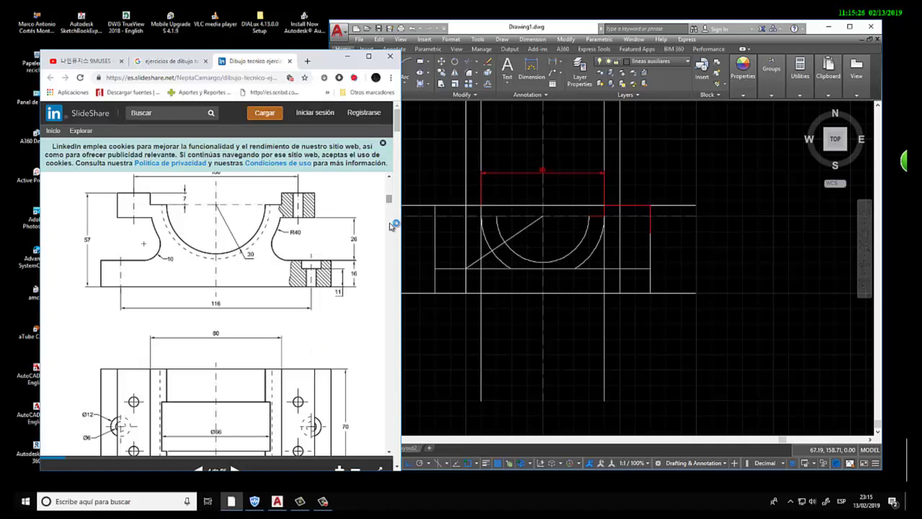
click(389, 452)
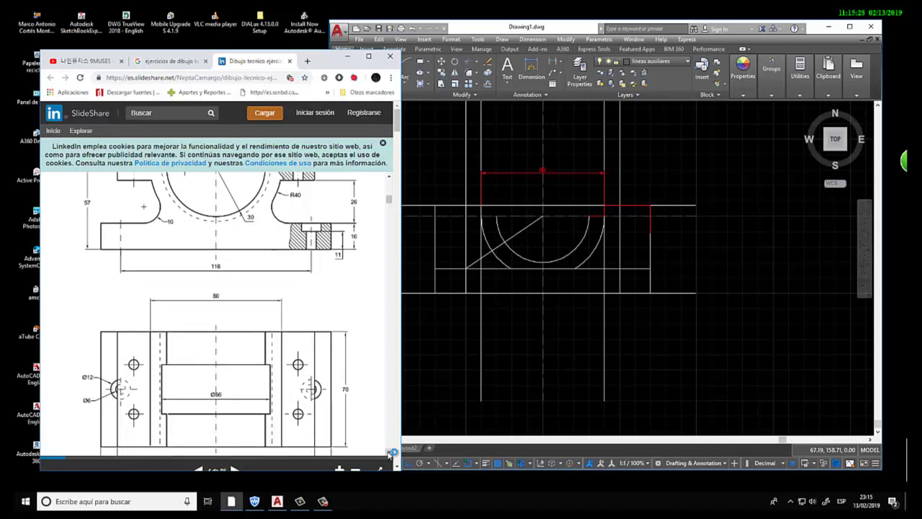
click(389, 177)
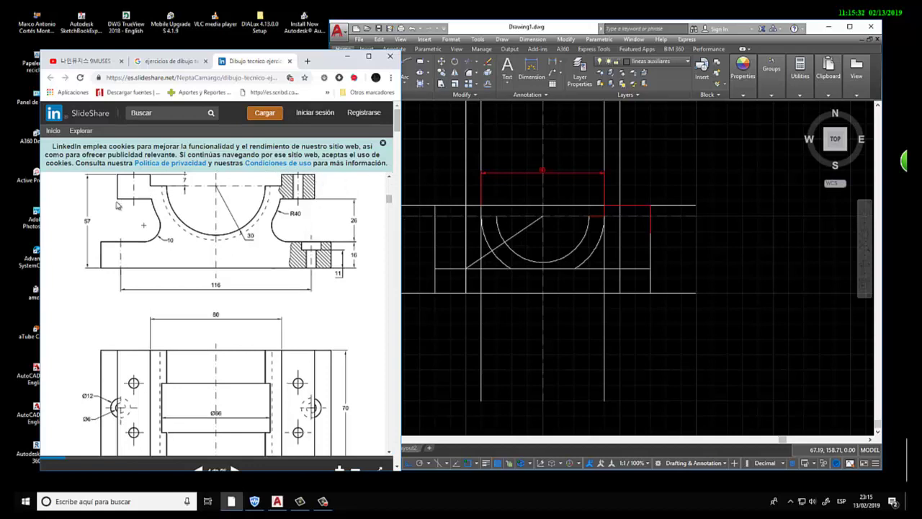
click(391, 452)
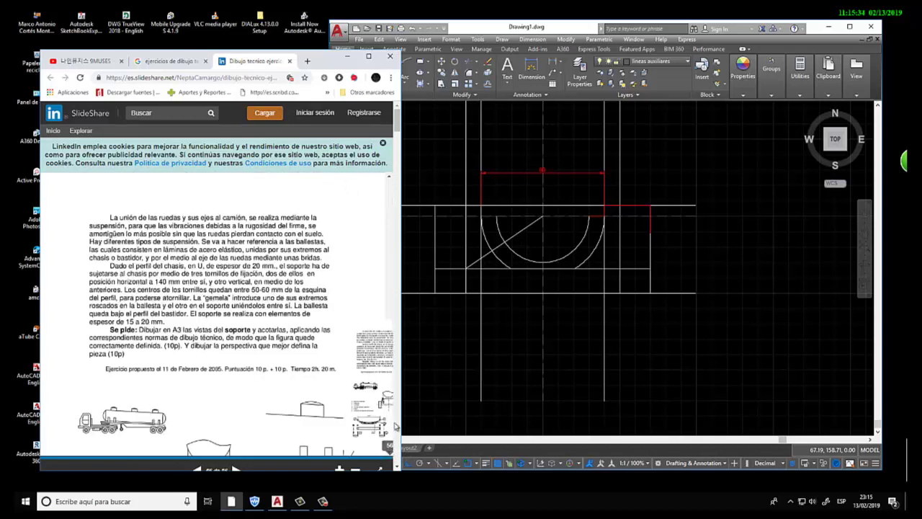
click(389, 176)
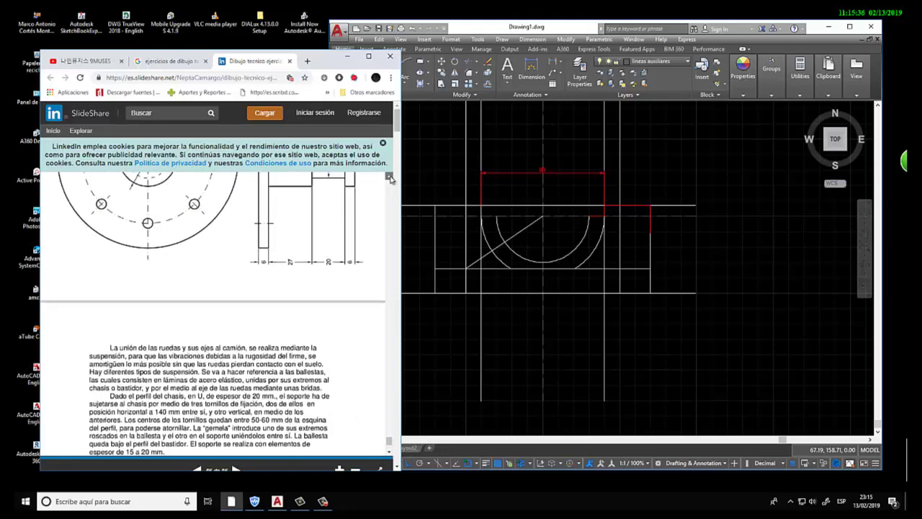
click(389, 176)
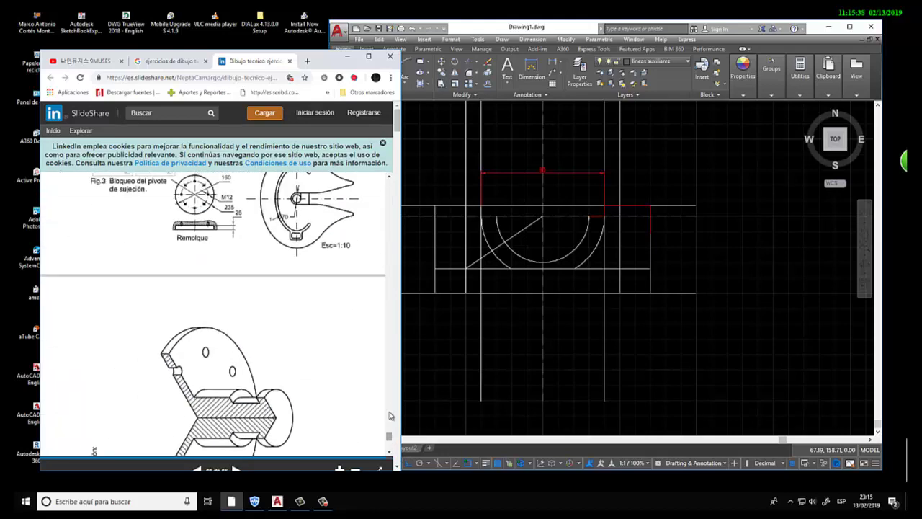
drag(389, 435, 392, 188)
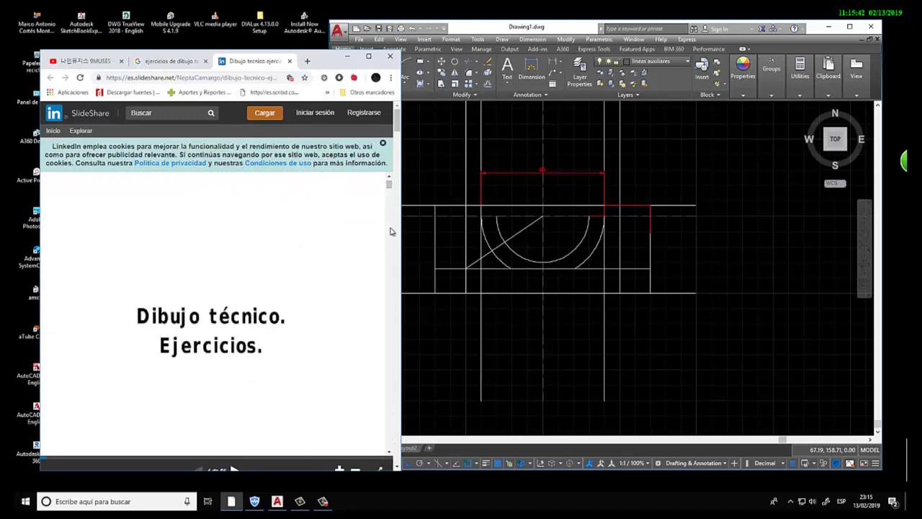
drag(389, 186, 390, 204)
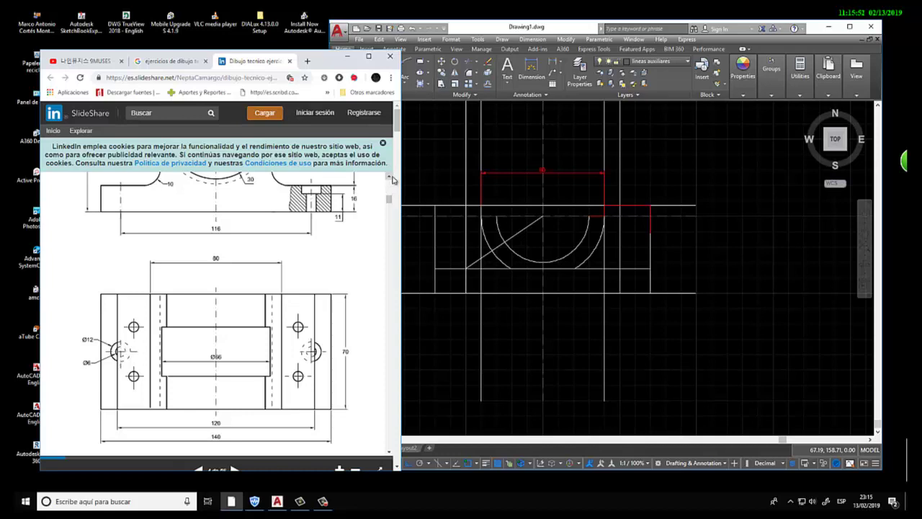
click(389, 176)
click(390, 177)
click(390, 177)
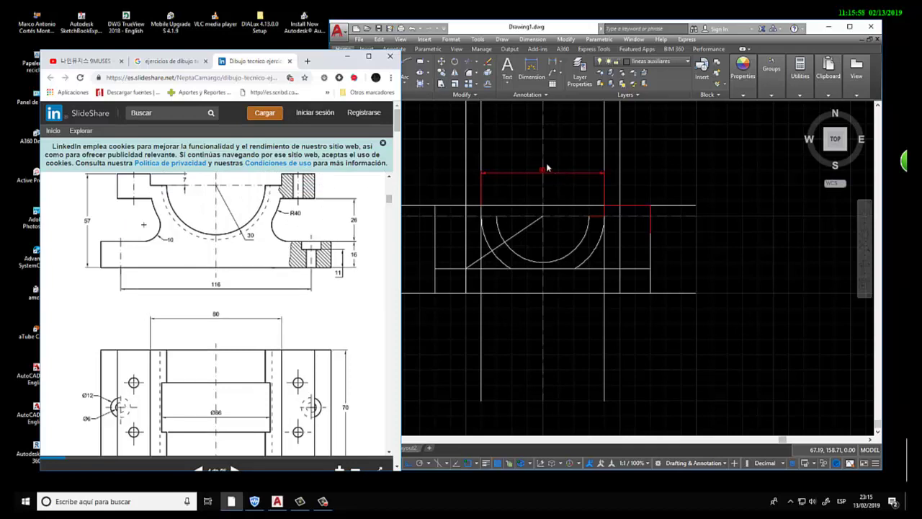
Step: Remove the stray vertical line near the outline
click(617, 148)
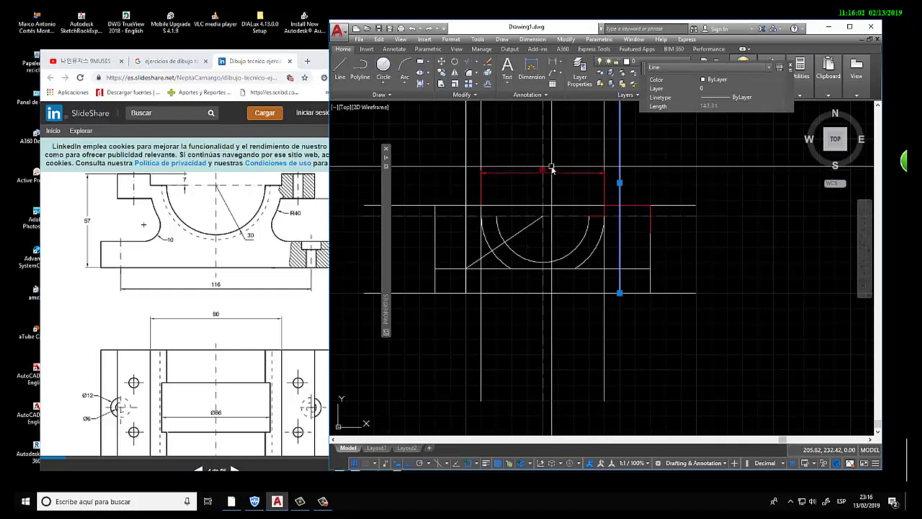
click(466, 148)
key(Delete)
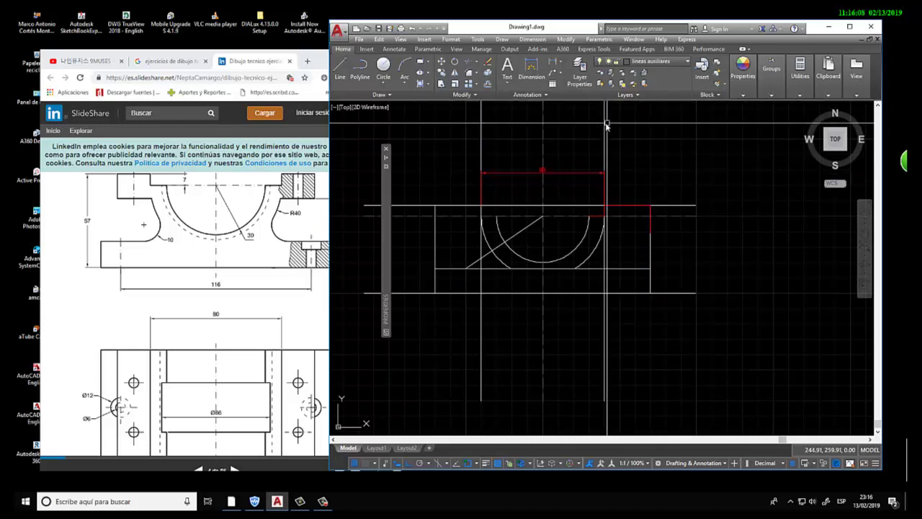
key(ctrl+z)
Step: Offset the vertical line 6 units to the right
click(487, 84)
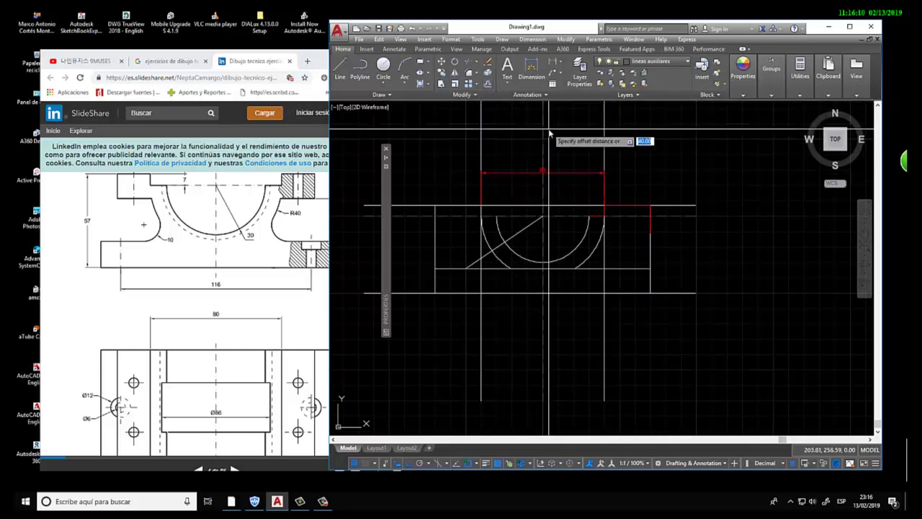
text(6)
key(Return)
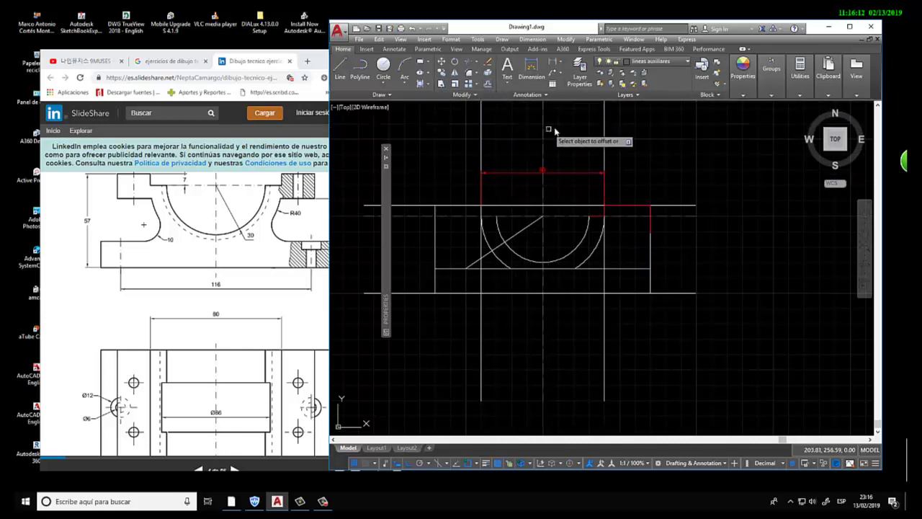
click(544, 138)
click(647, 139)
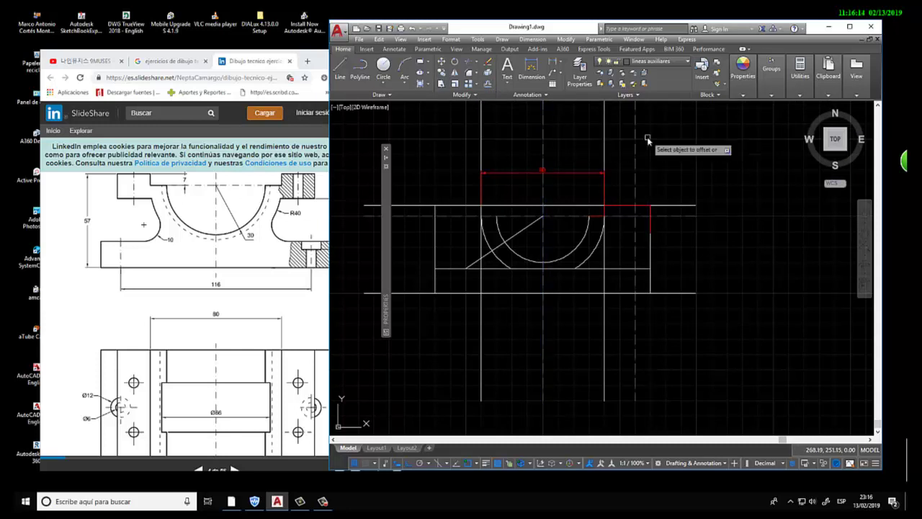
scroll(652, 227, up, 2)
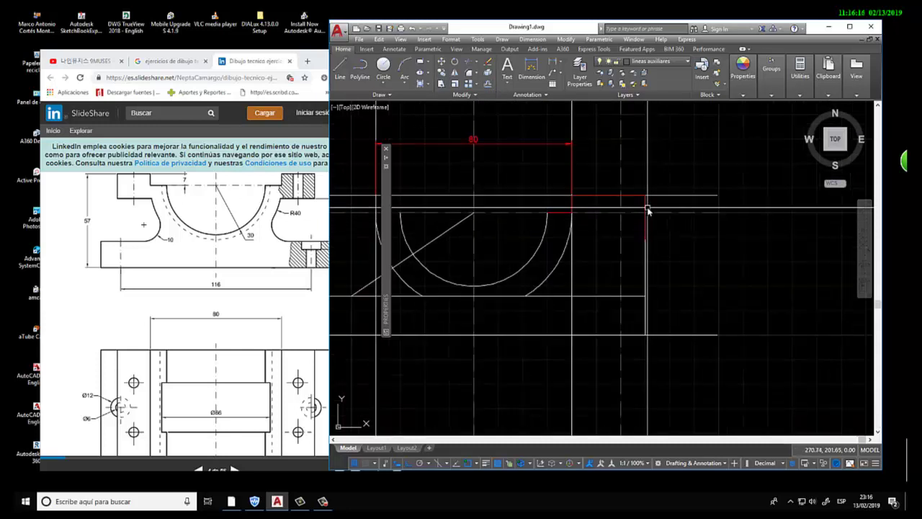
key(Escape)
Step: Select the red outline's edge and compare it against the reference drawing
click(645, 228)
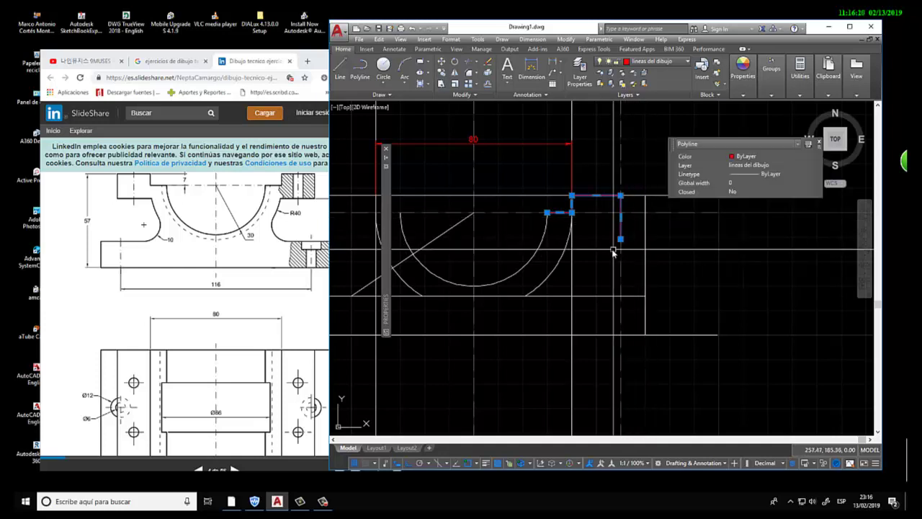
key(Escape)
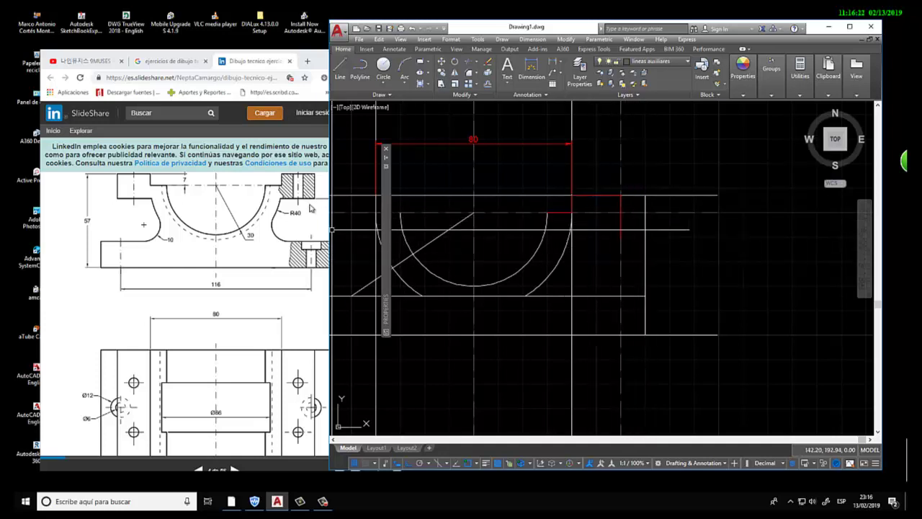
click(312, 207)
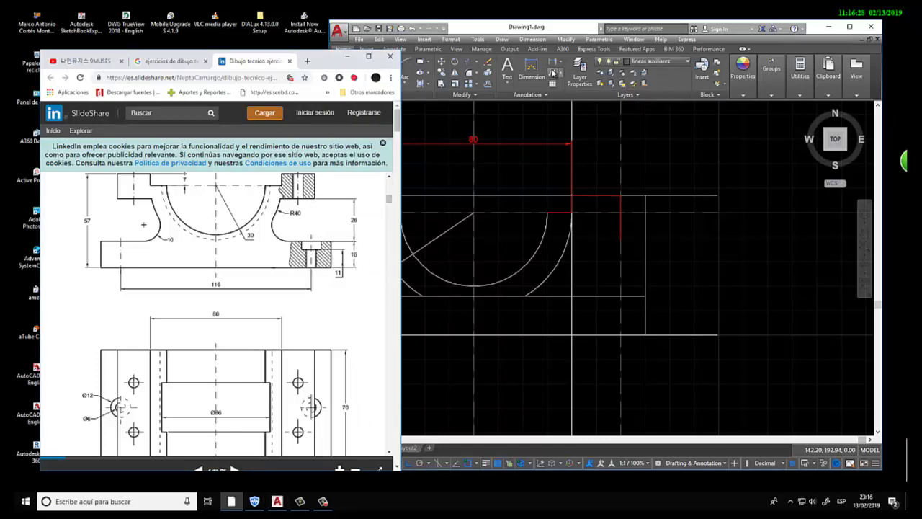
click(555, 65)
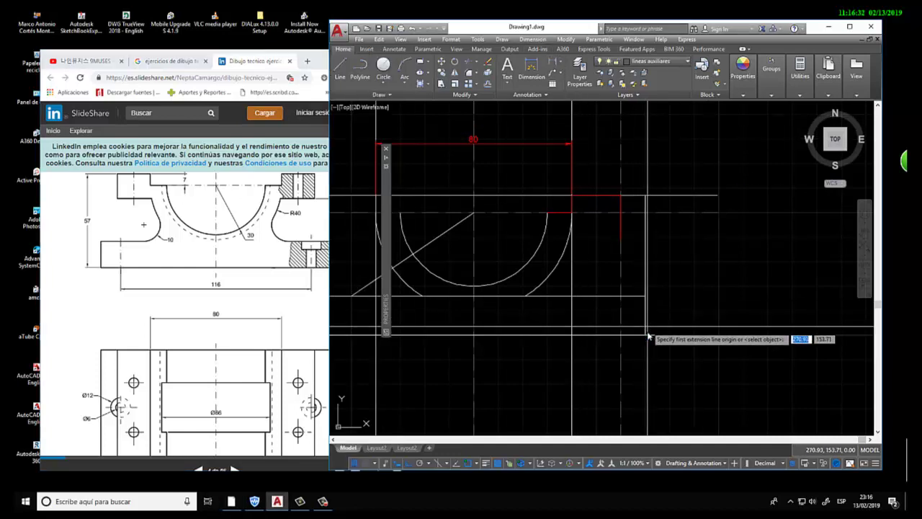
Step: Add the 16 vertical dimension beside the base, matching the 80 dimension's style
click(645, 335)
click(645, 296)
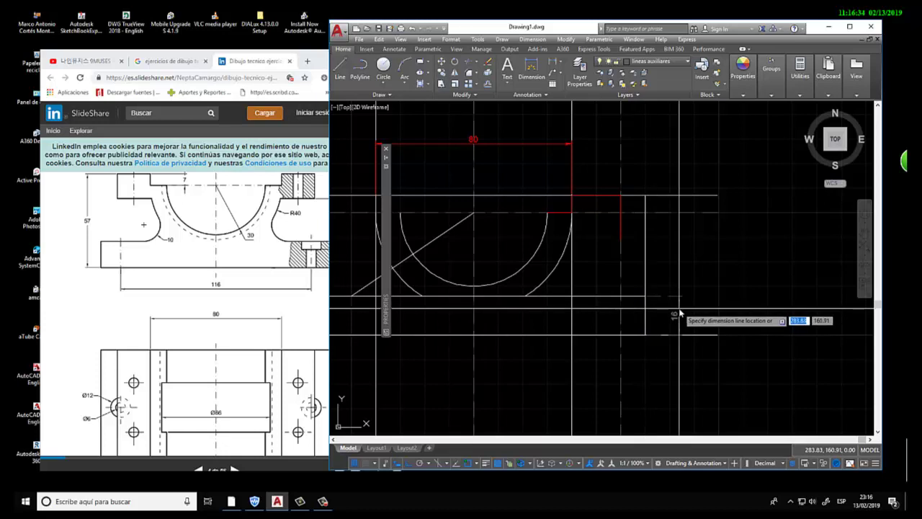
click(679, 312)
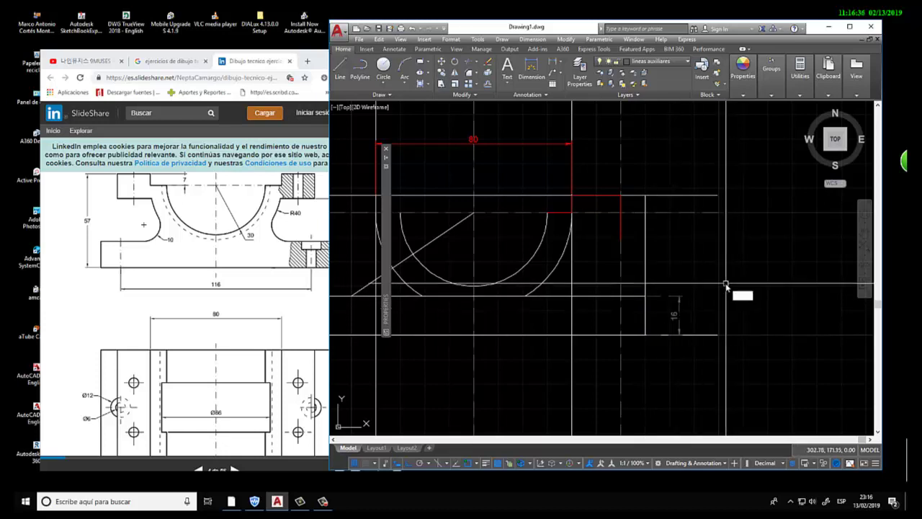
click(525, 145)
click(680, 309)
key(Return)
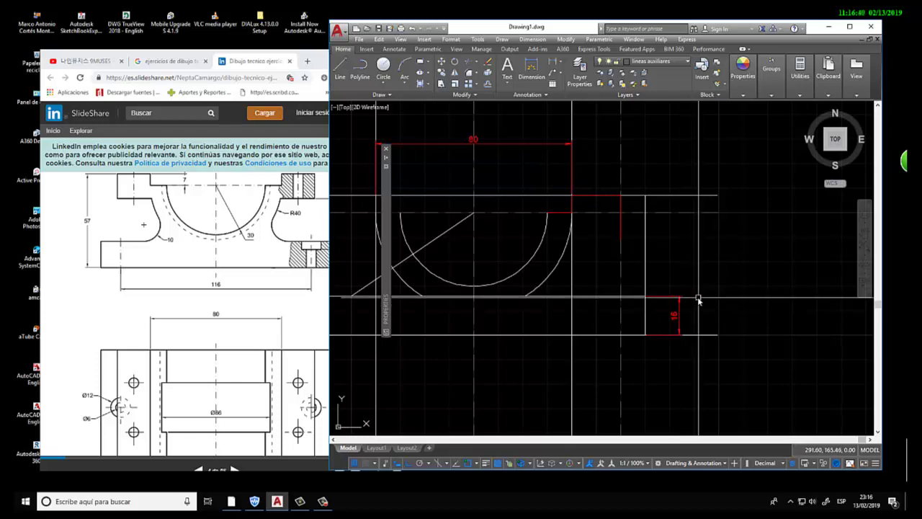
Step: Check the reference, then start an offset with distance 26
click(234, 297)
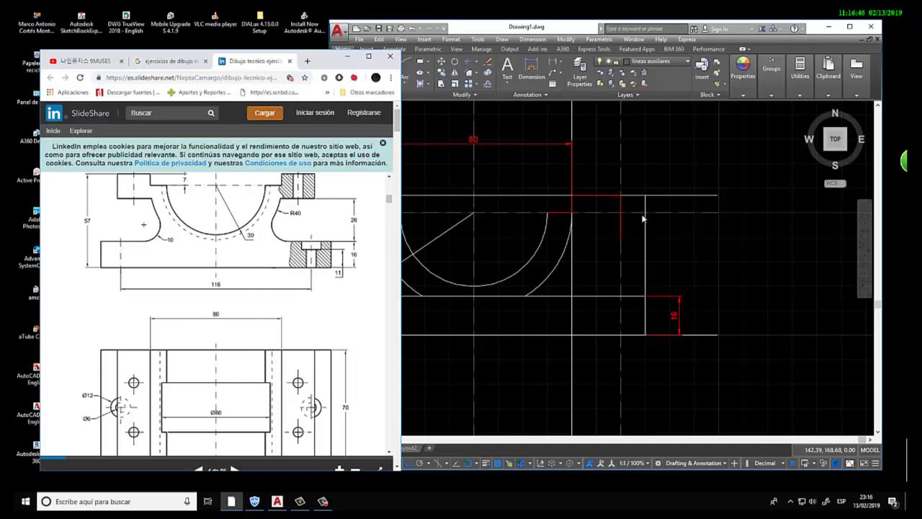
click(637, 301)
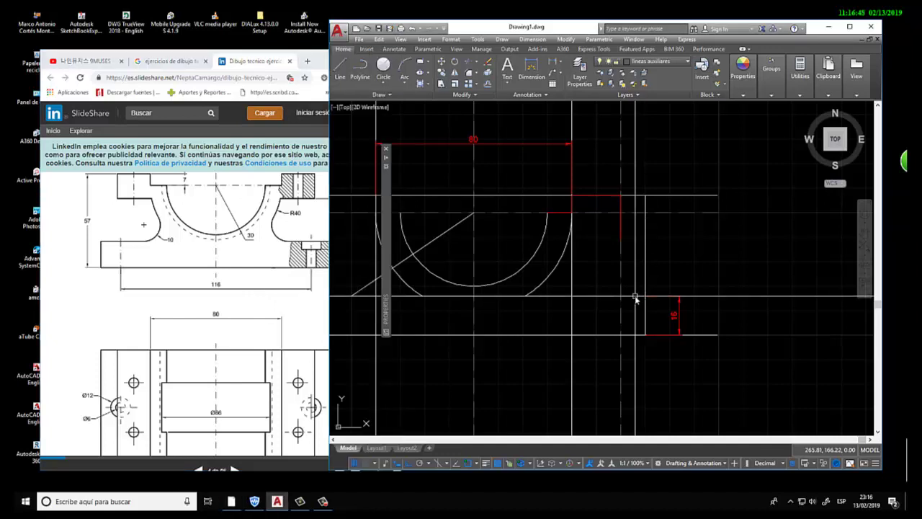
key(Return)
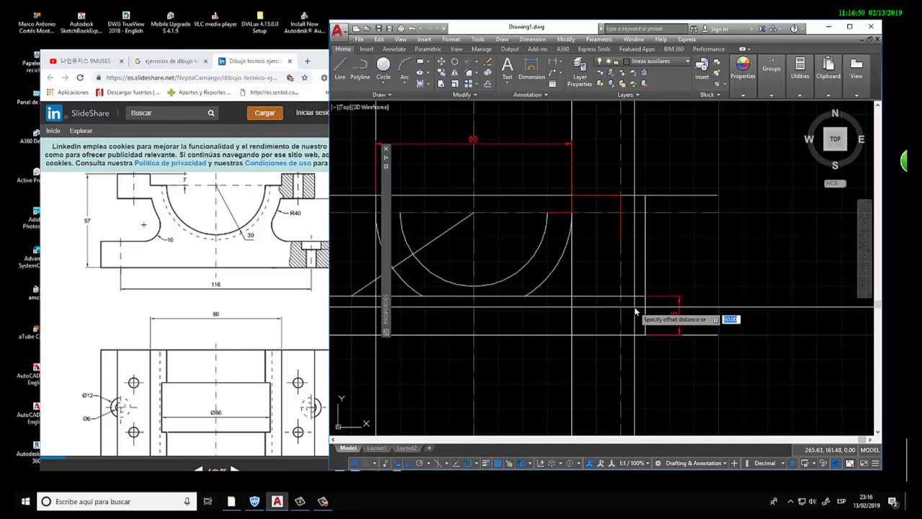
key(Return)
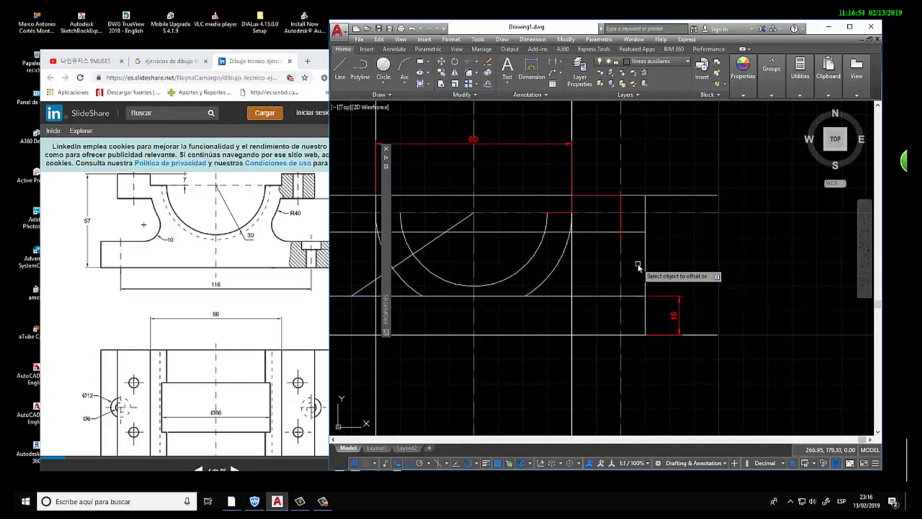
Step: Offset the line by 26 and trim its end back to the red outline
click(622, 245)
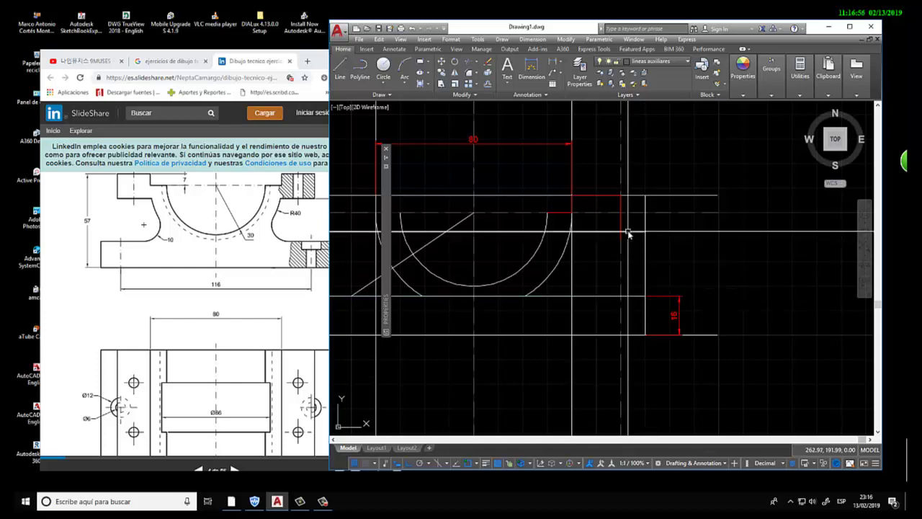
scroll(625, 240, up, 3)
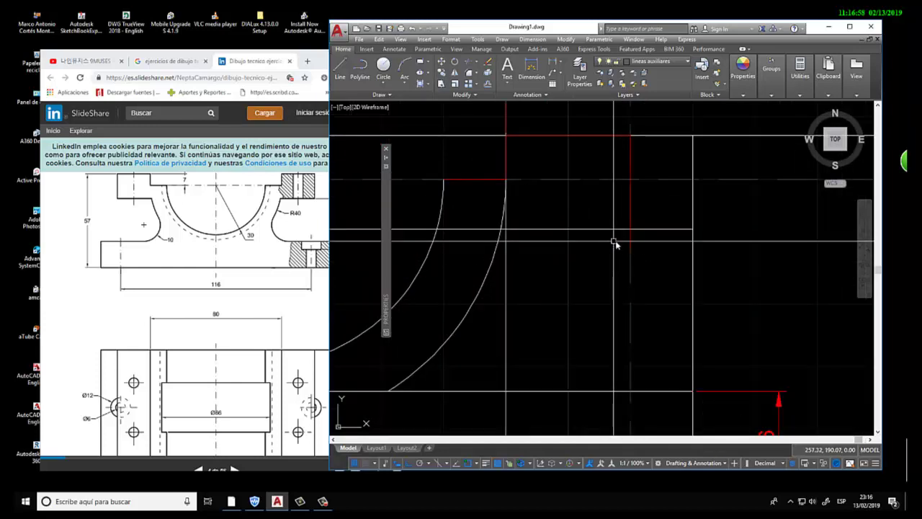
click(614, 242)
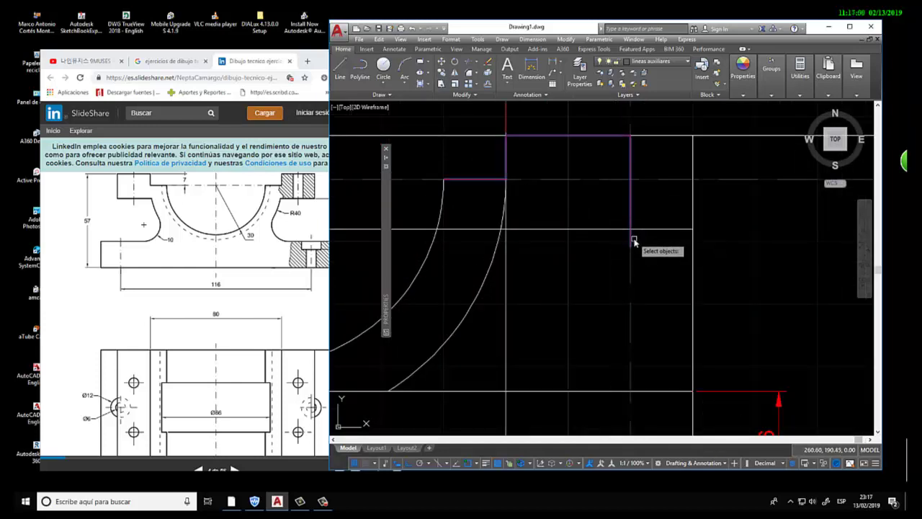
key(Return)
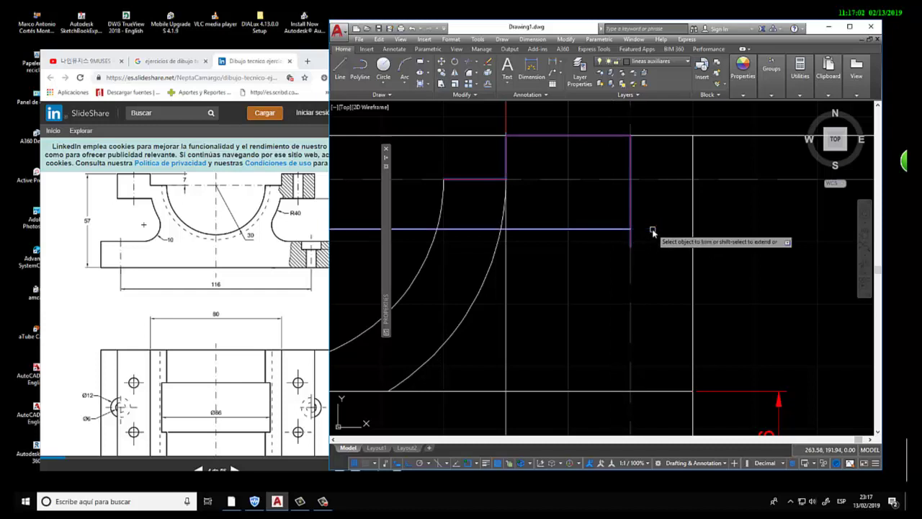
click(648, 231)
scroll(601, 263, down, 2)
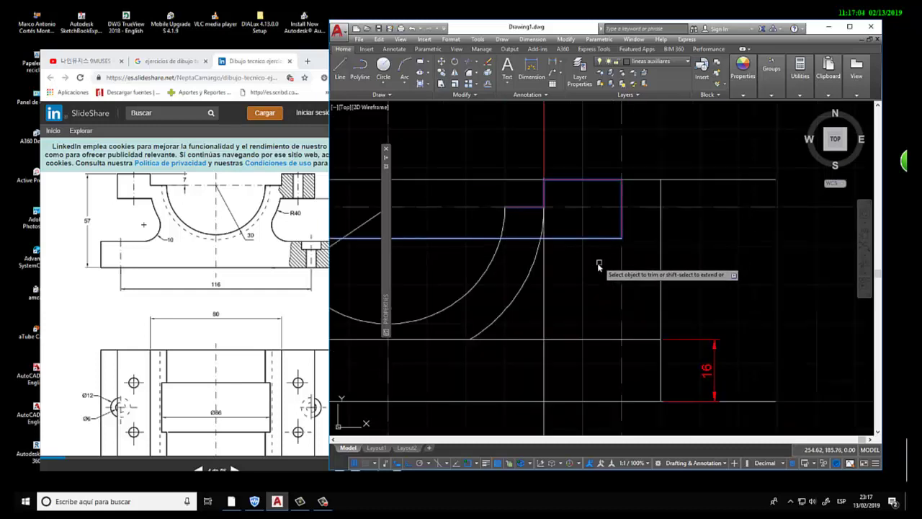
key(Escape)
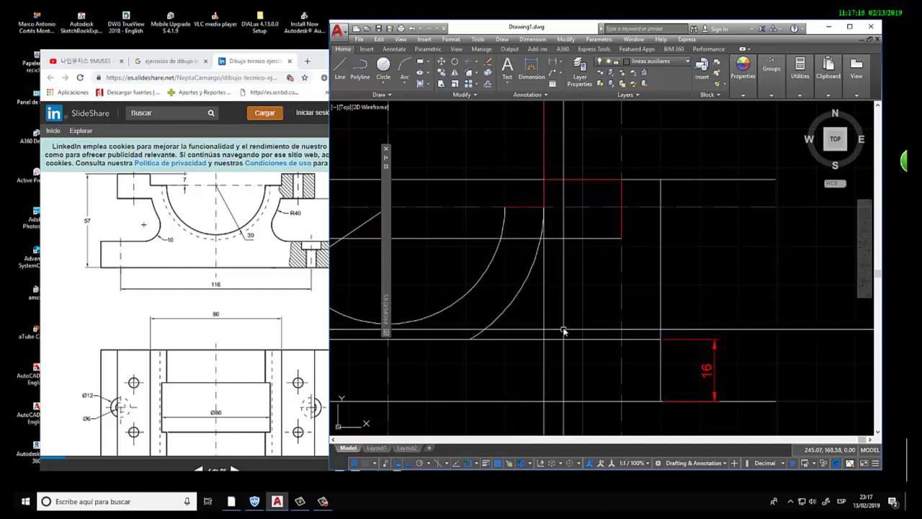
Step: Offset another horizontal line and give it the dashed centre-line style via Match Properties
text(o)
key(Return)
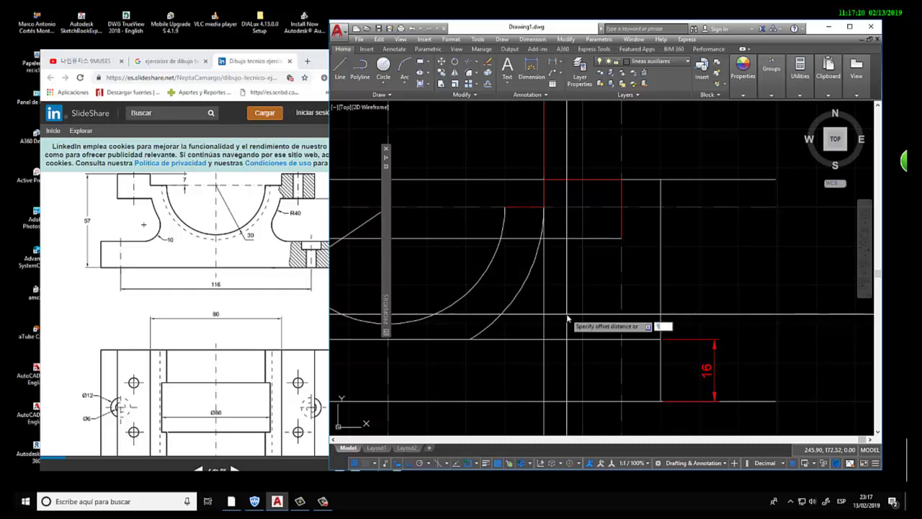
key(Return)
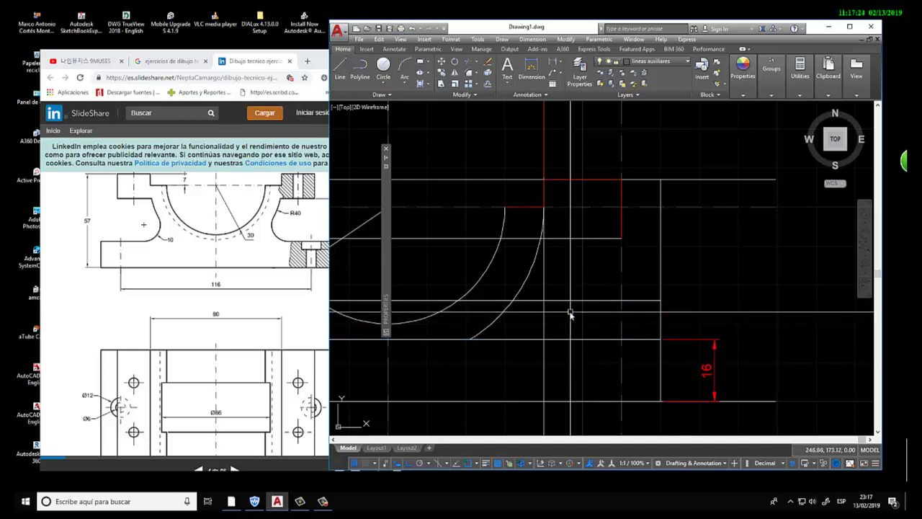
text(MA)
key(Return)
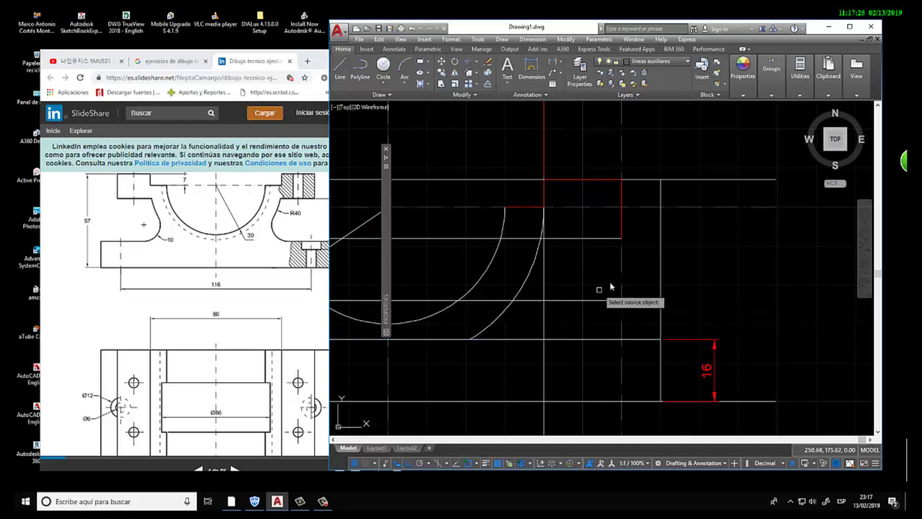
click(621, 265)
click(591, 300)
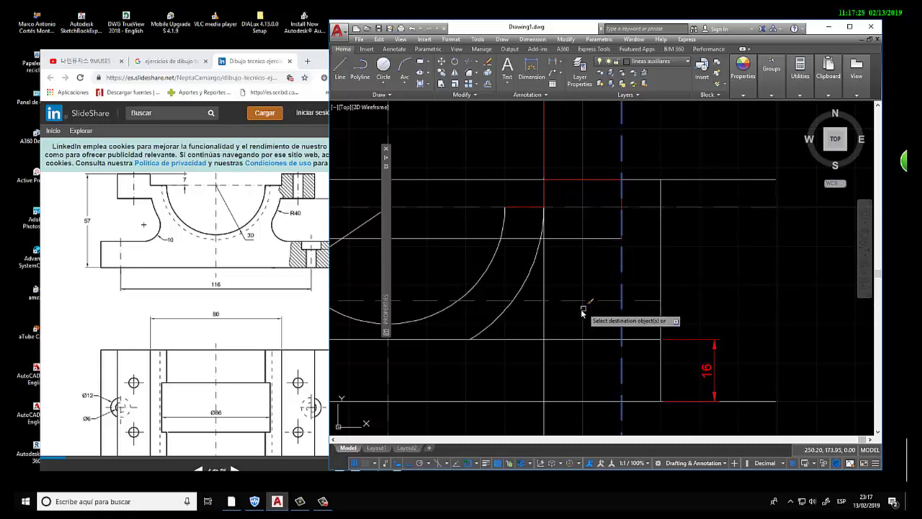
key(Return)
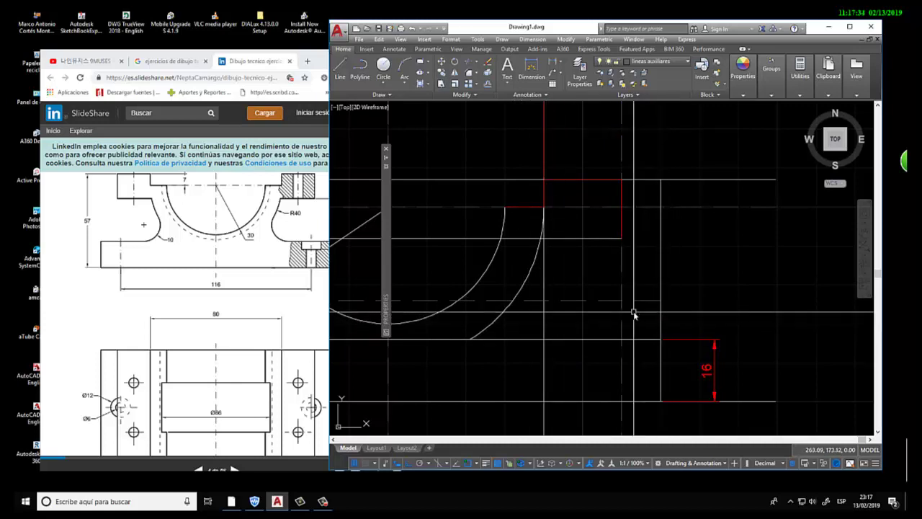
Step: Draw a radius-10 circle centred on the centre line and put it on the circulo layer
click(661, 300)
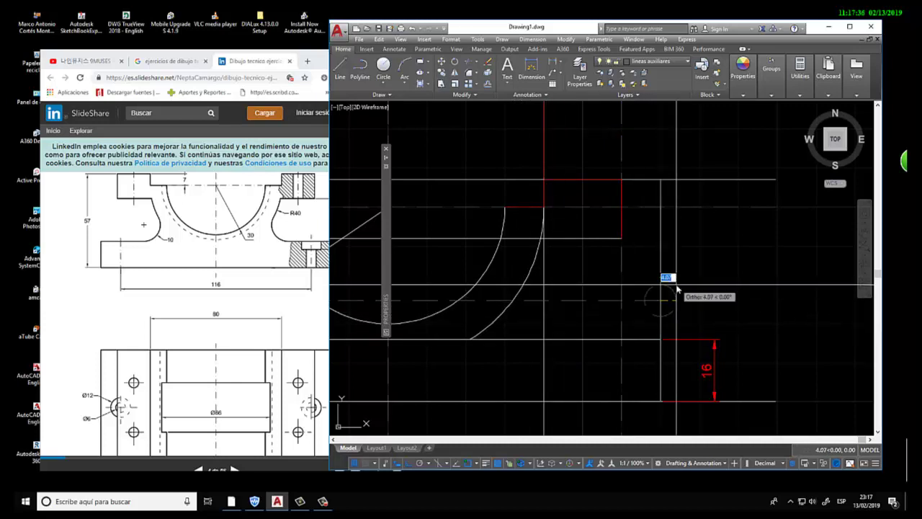
text(10)
key(Return)
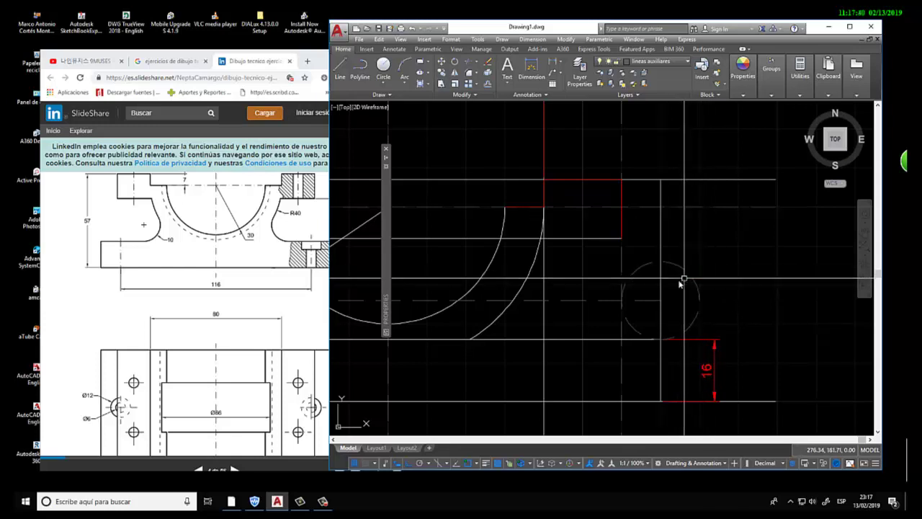
click(698, 300)
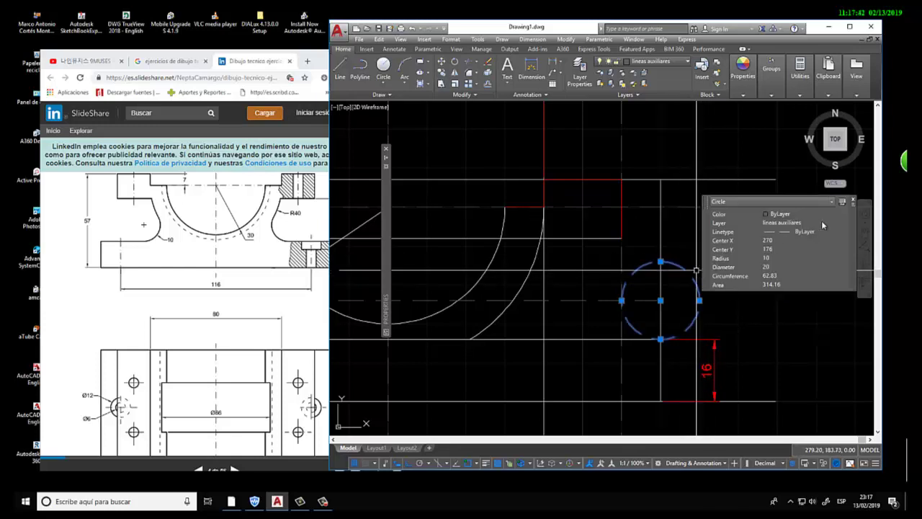
click(845, 227)
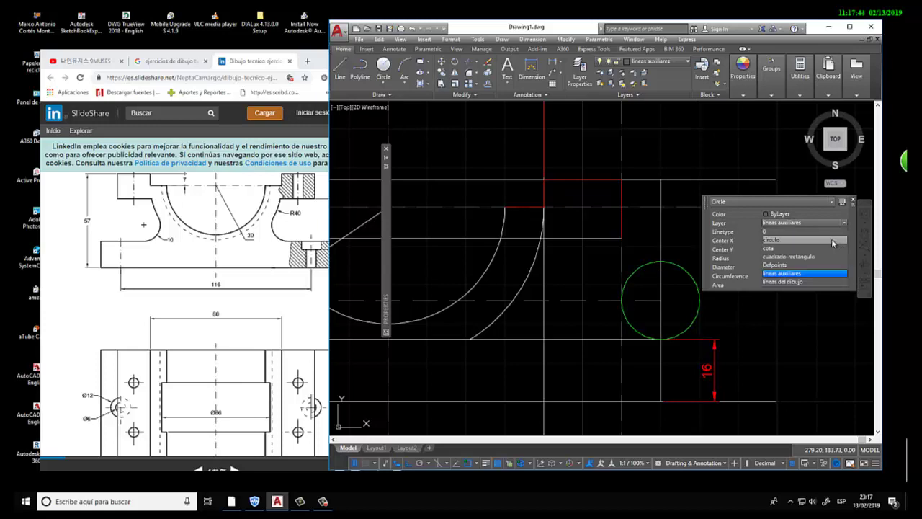
click(829, 244)
key(Escape)
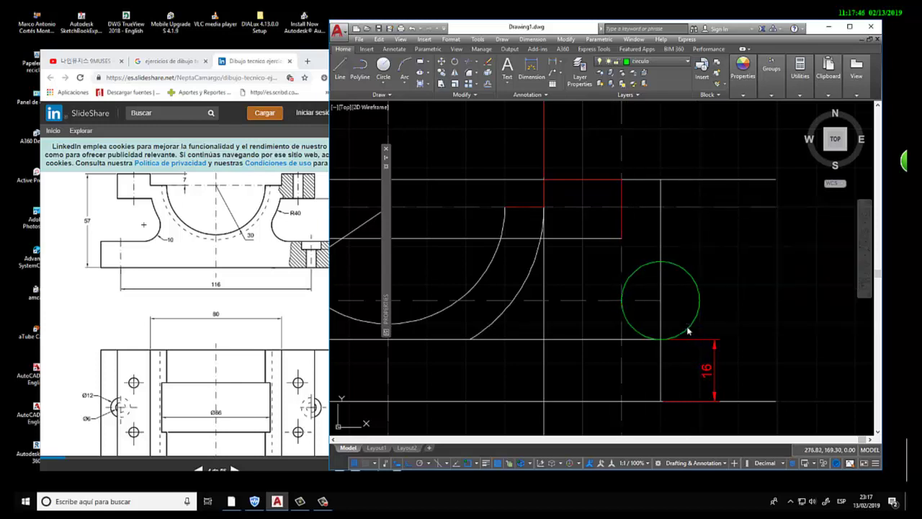
Step: Select the radius-10 circle for moving
key(Return)
click(678, 281)
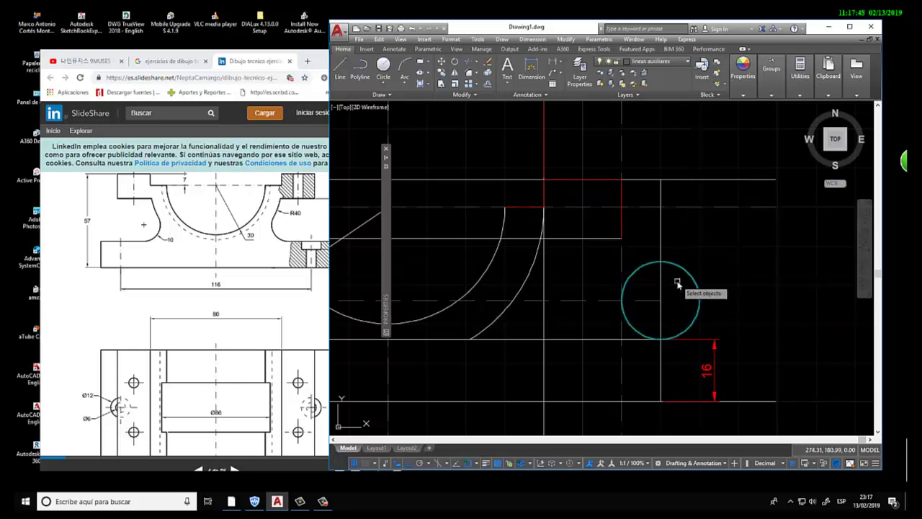
key(Return)
click(660, 262)
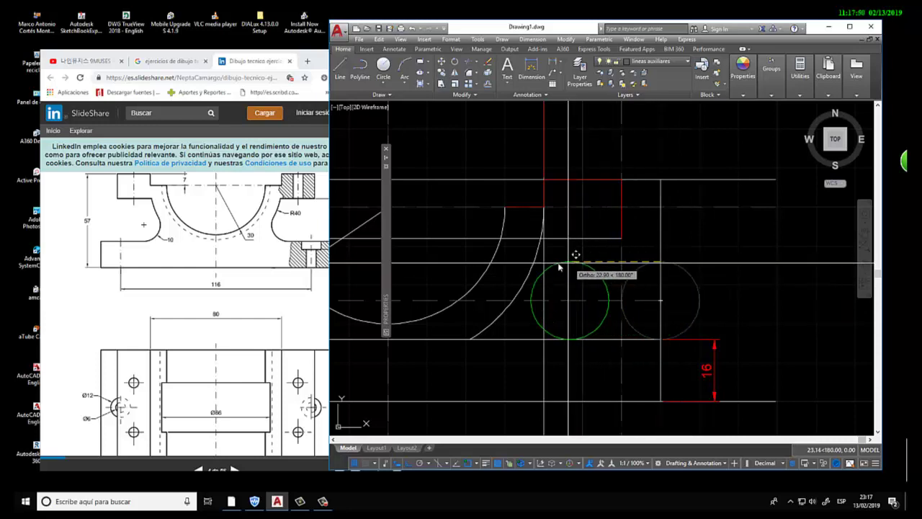
scroll(560, 265, up, 5)
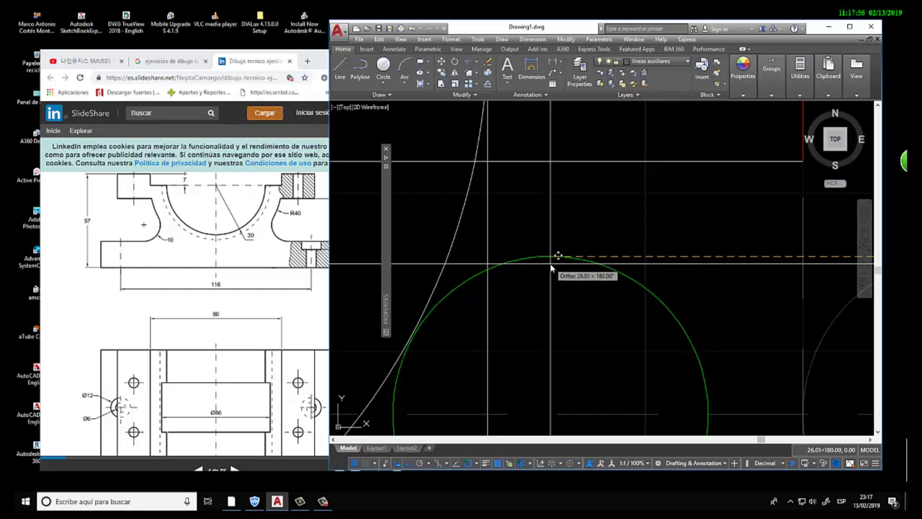
key(Escape)
scroll(551, 264, down, 4)
text(l)
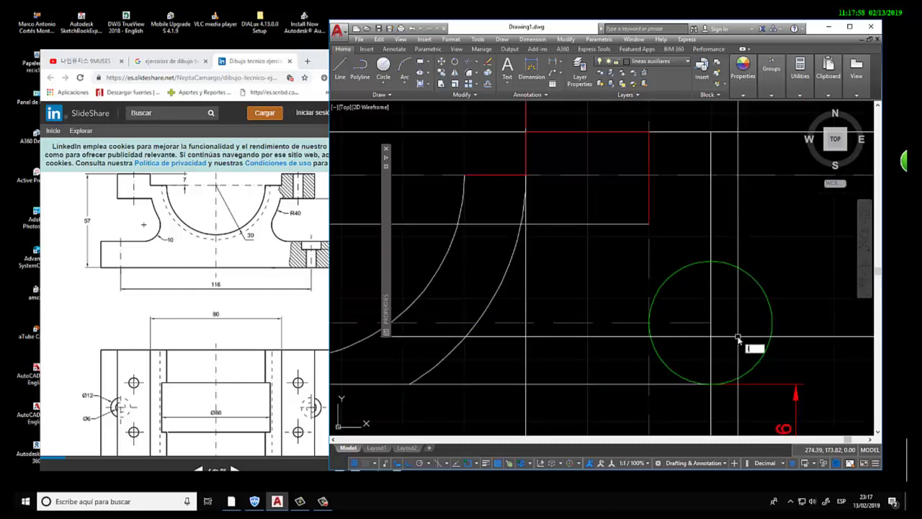
key(Return)
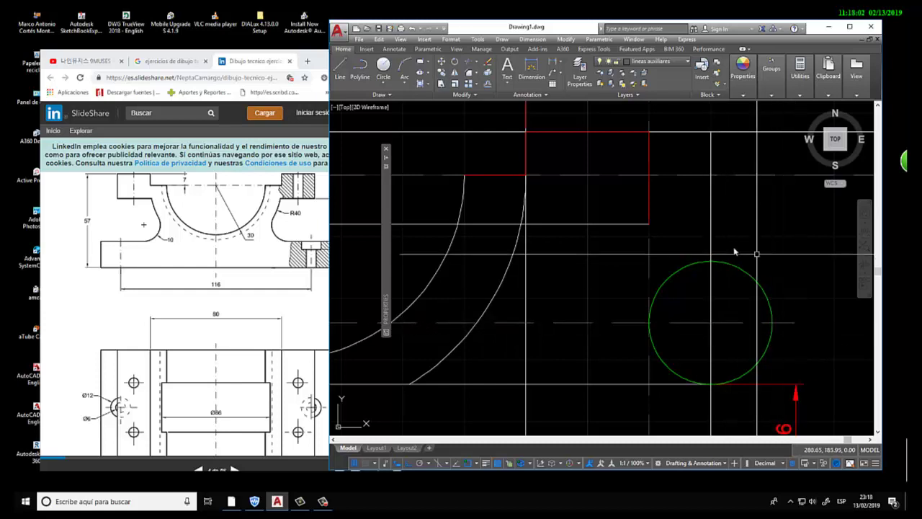
click(820, 294)
Step: Delete the short horizontal segment and rotate the centre-line segments 45° about the circle centre
click(793, 337)
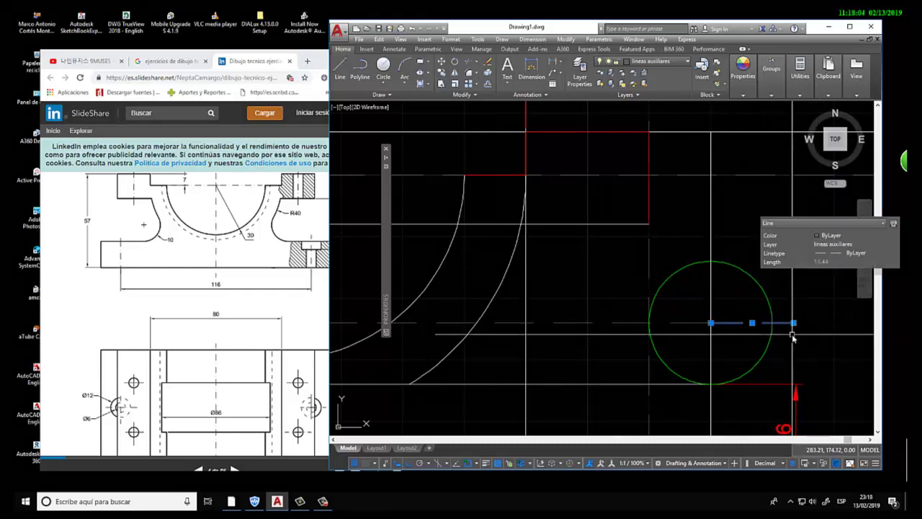
key(Delete)
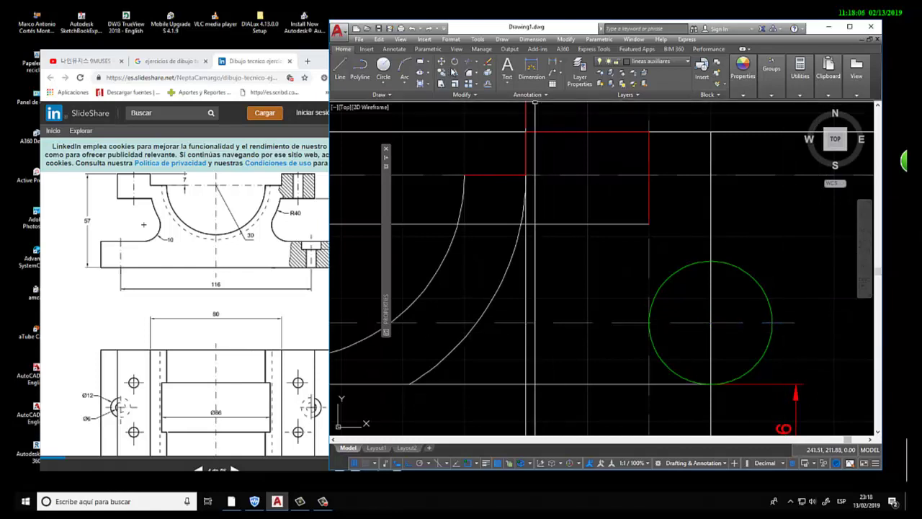
click(817, 294)
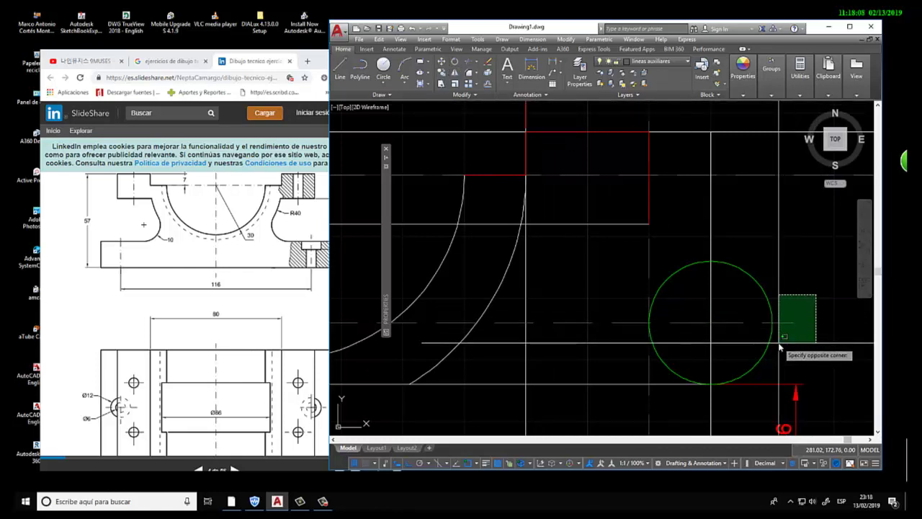
click(779, 348)
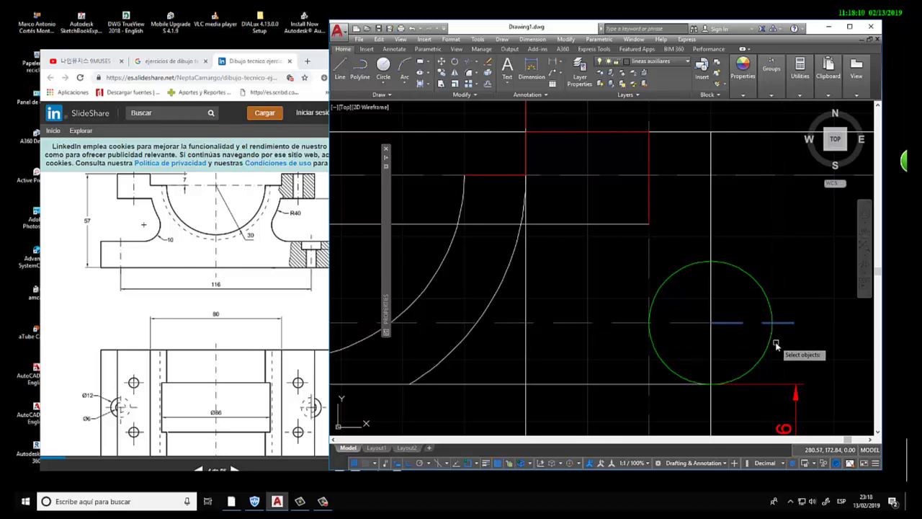
key(Return)
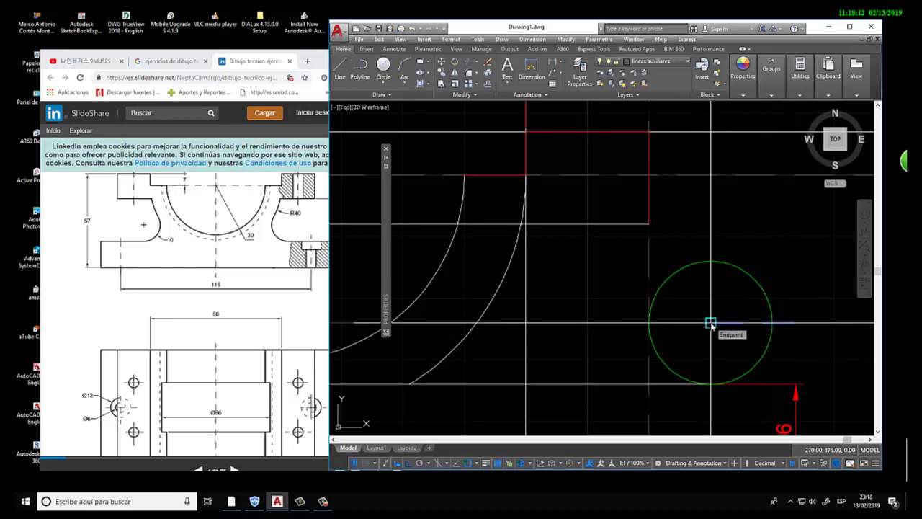
click(711, 323)
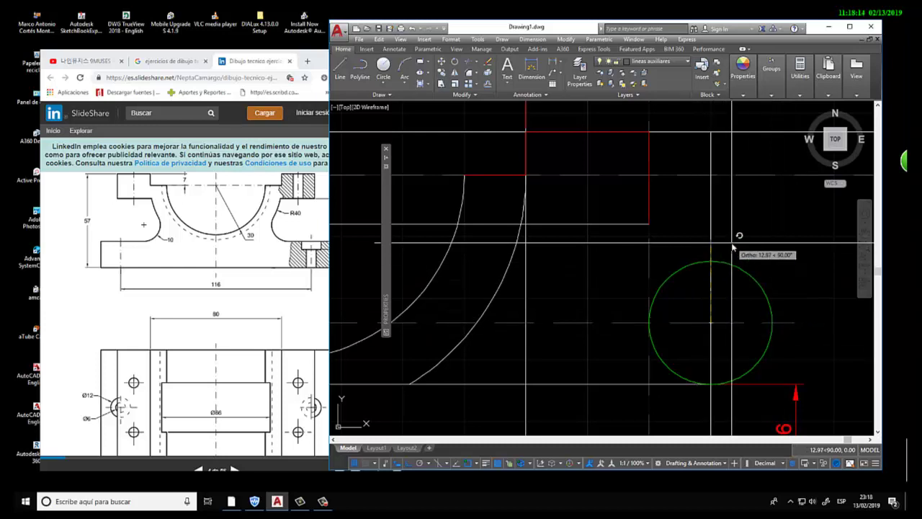
text(45)
key(Return)
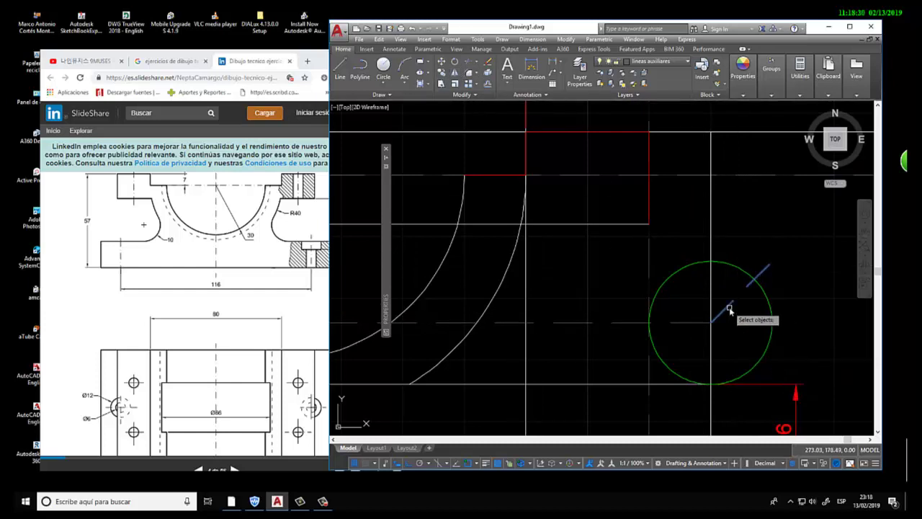
Step: Mirror the diagonal lines through the circle centre
key(Return)
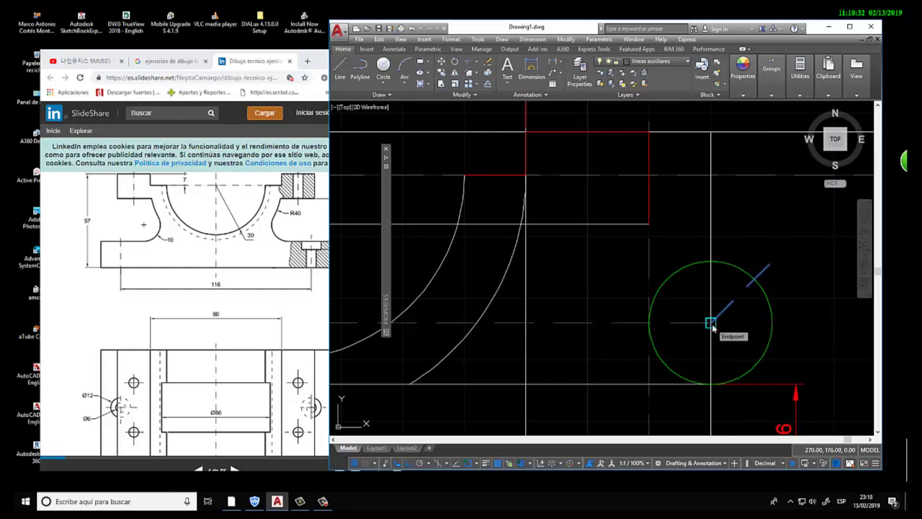
click(710, 325)
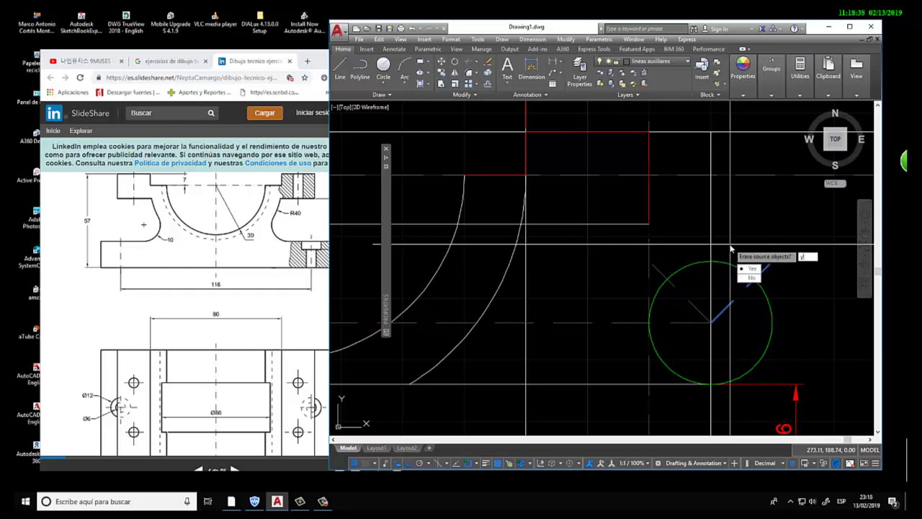
key(Escape)
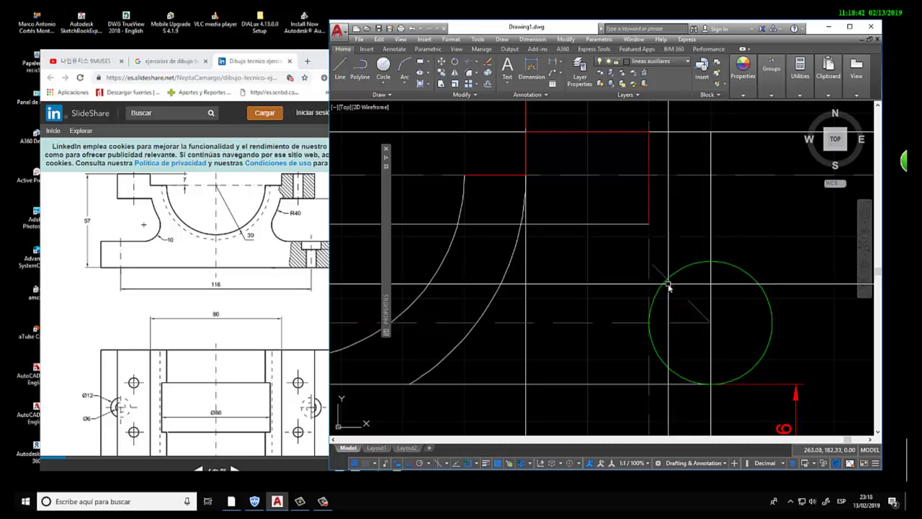
Step: Start a trim around the circle, then cancel it
text(tr)
key(Return)
scroll(667, 286, up, 2)
scroll(688, 238, up, 1)
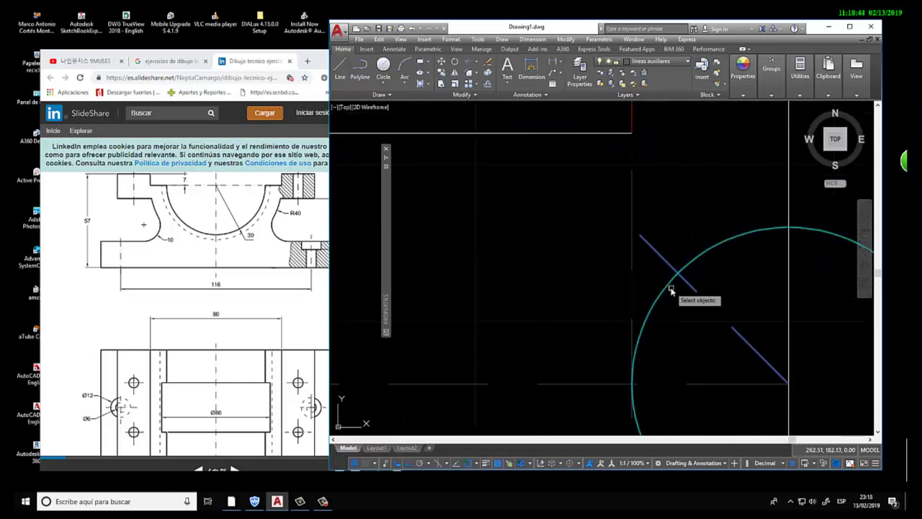
key(Escape)
scroll(654, 241, down, 2)
scroll(660, 245, up, 2)
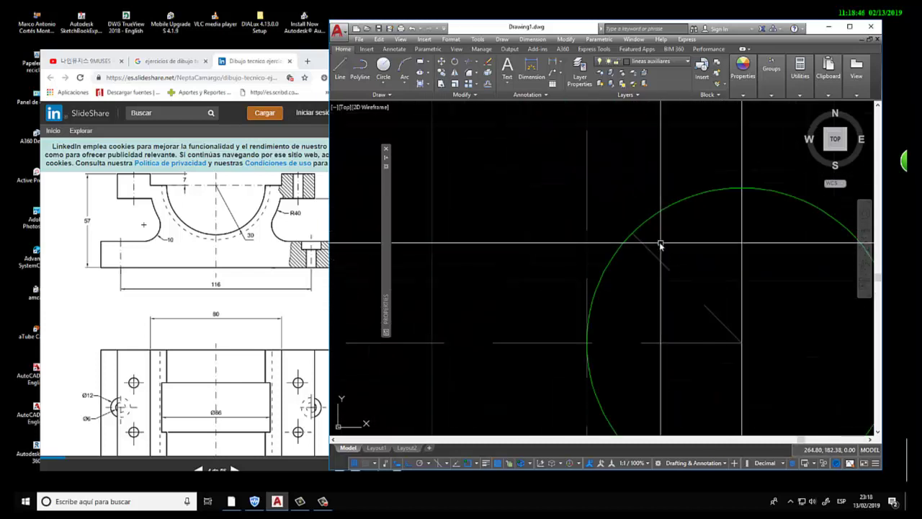
Step: Move the circle and its diagonals left until the circle meets the slanted line beside the arc
text(m)
key(Return)
click(624, 268)
key(Return)
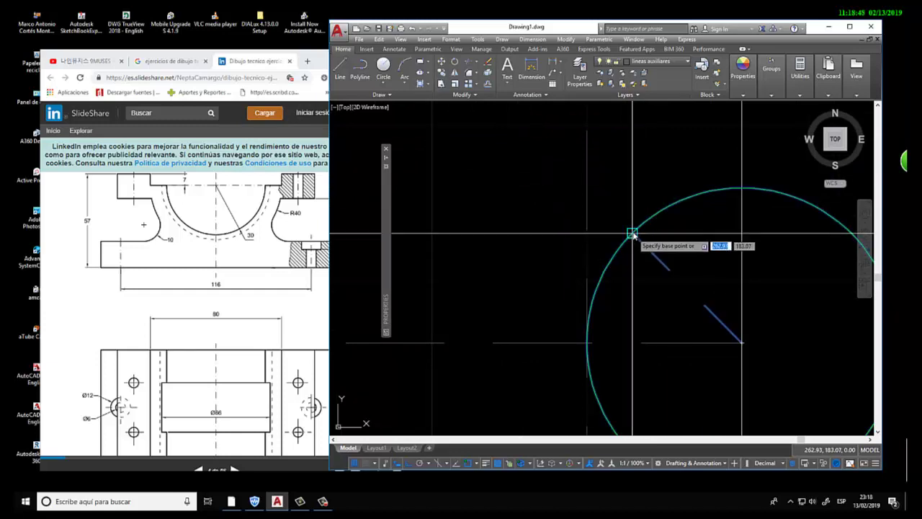
click(632, 231)
scroll(642, 237, down, 4)
scroll(509, 231, up, 2)
scroll(494, 237, up, 2)
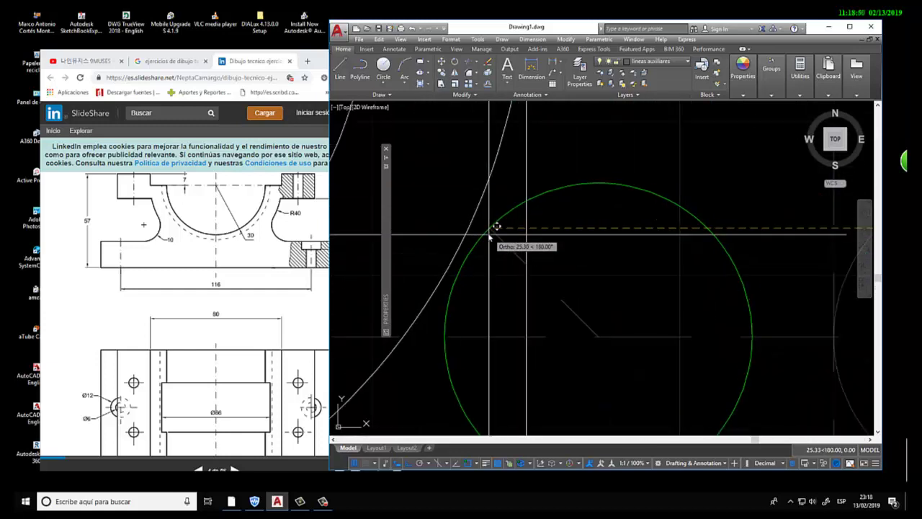
scroll(473, 236, up, 1)
scroll(473, 236, up, 2)
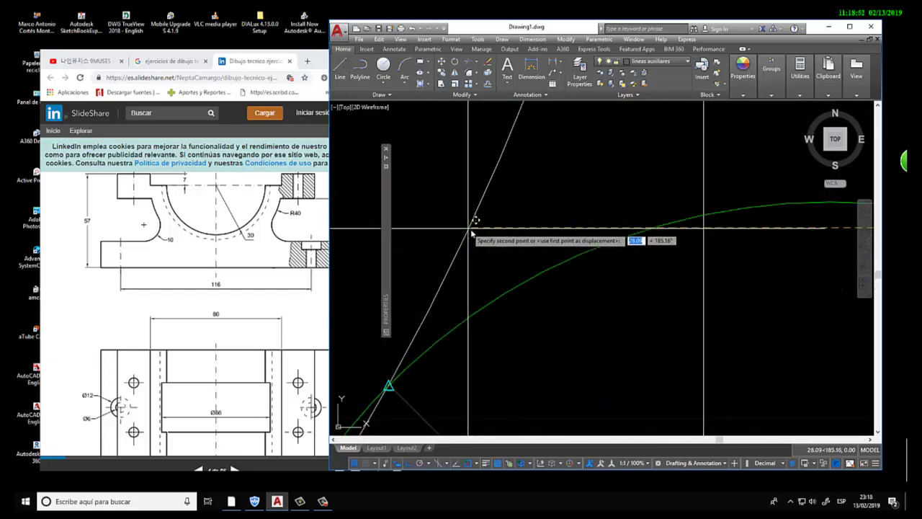
scroll(474, 235, up, 1)
scroll(476, 231, up, 1)
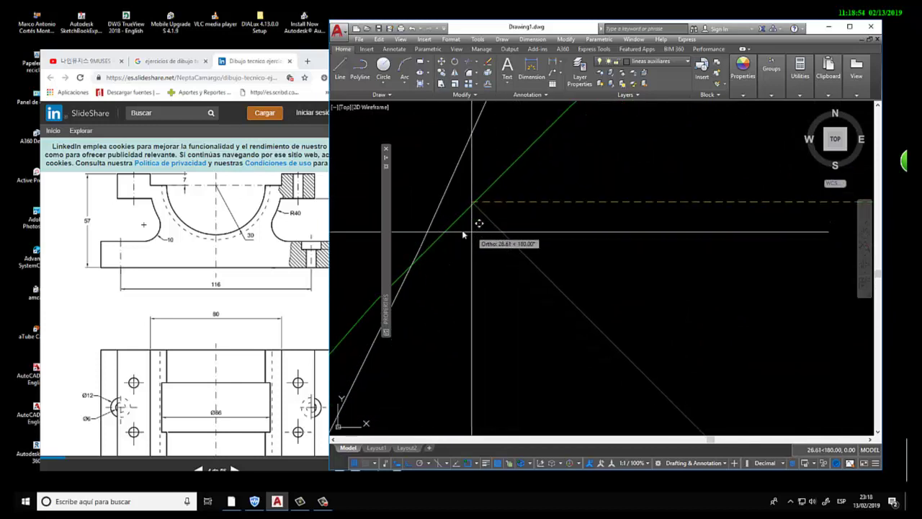
scroll(461, 231, up, 1)
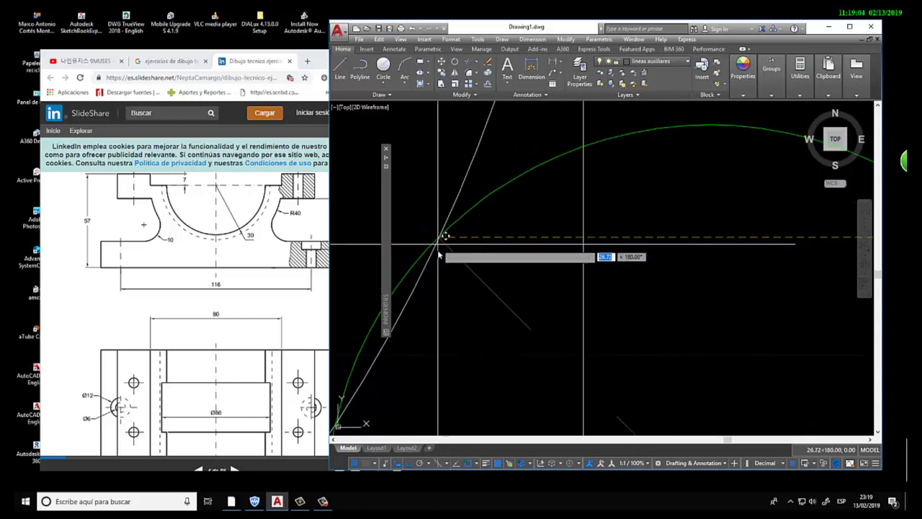
scroll(436, 273, down, 3)
scroll(447, 282, up, 4)
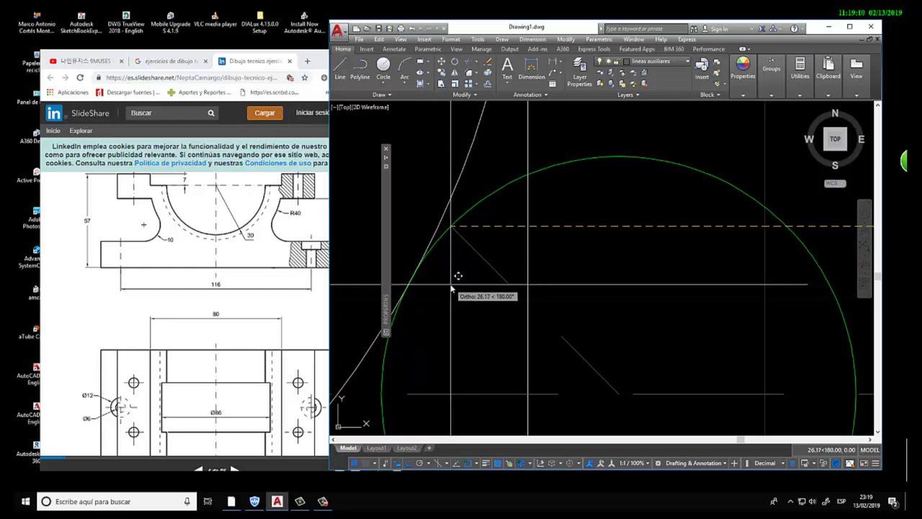
scroll(456, 285, down, 3)
scroll(476, 277, down, 3)
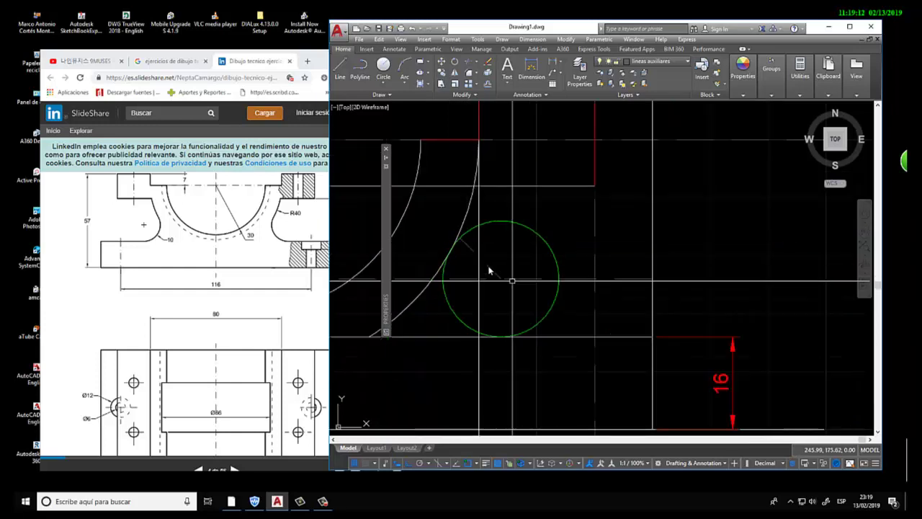
scroll(468, 259, up, 3)
scroll(451, 256, up, 3)
scroll(505, 245, down, 3)
scroll(530, 252, up, 3)
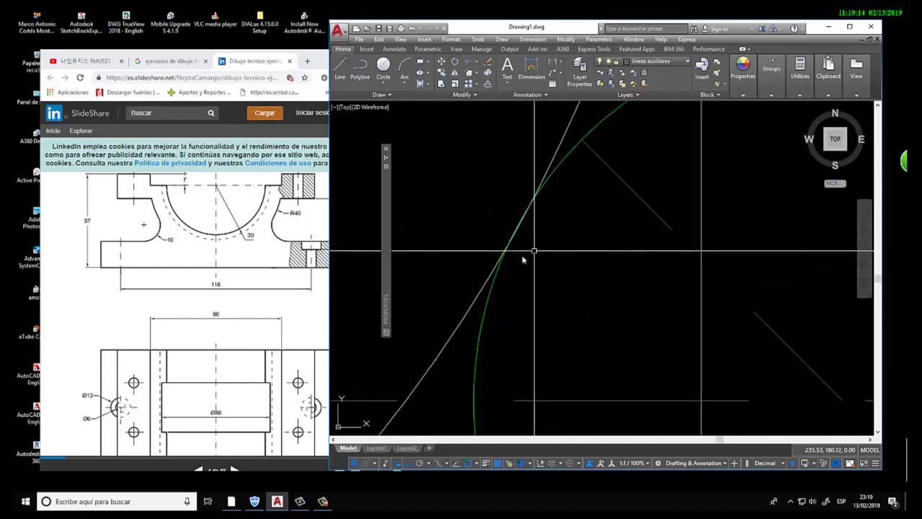
scroll(537, 231, up, 3)
scroll(518, 231, down, 3)
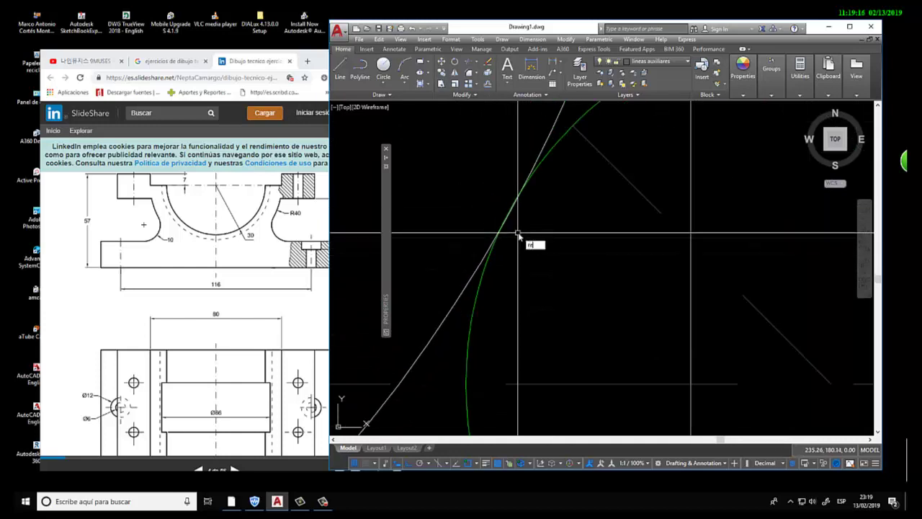
scroll(517, 241, down, 2)
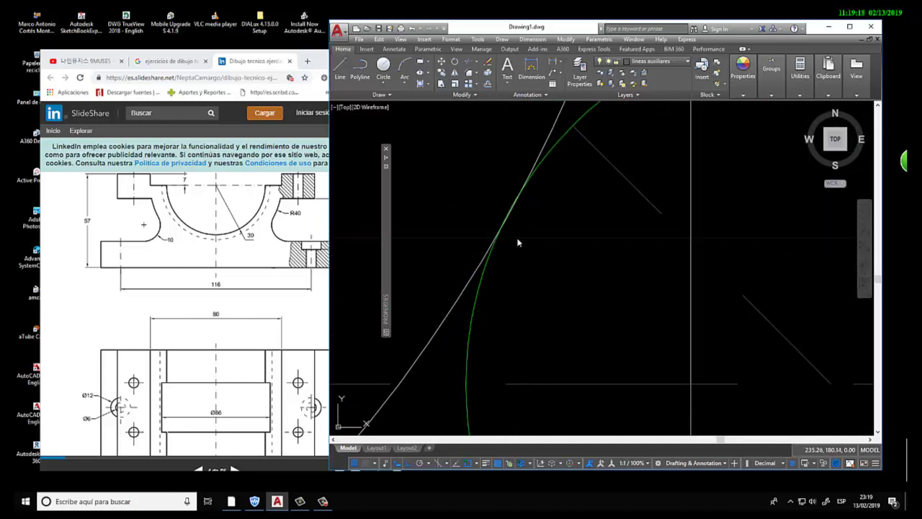
scroll(540, 227, down, 2)
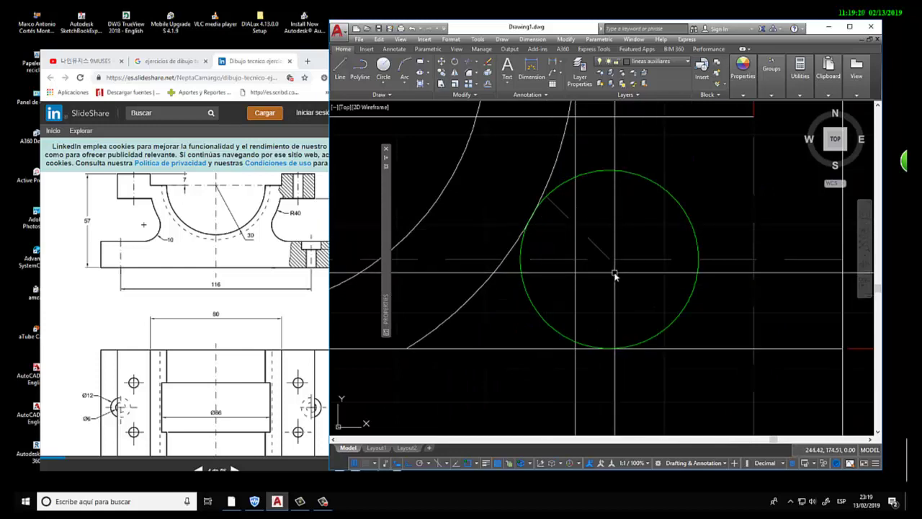
Step: Trim away the radius-10 circle's upper-right and lower-right arcs
text(l)
key(Return)
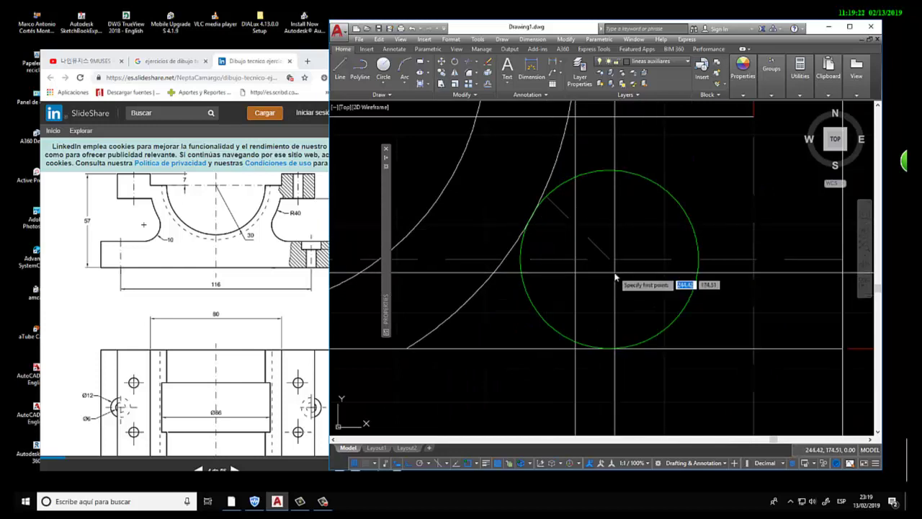
click(609, 258)
key(Escape)
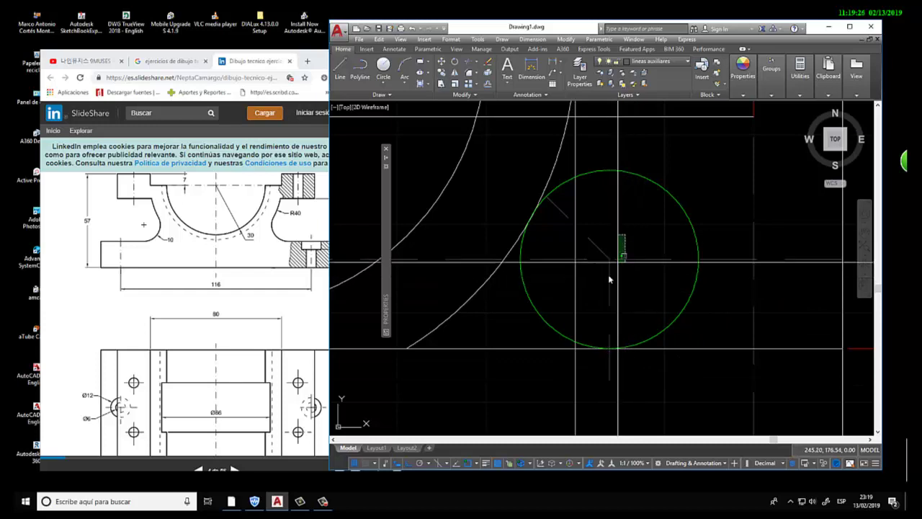
text(tr)
key(Return)
key(Return)
click(602, 173)
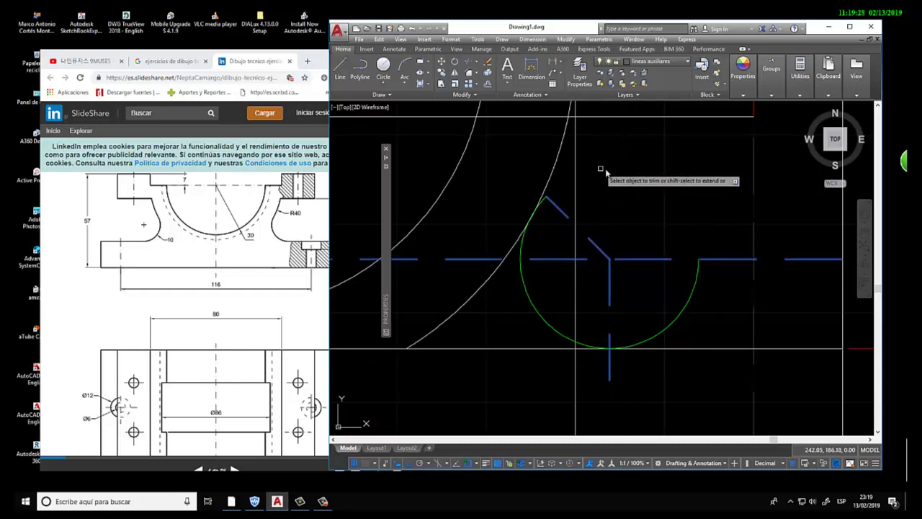
click(677, 322)
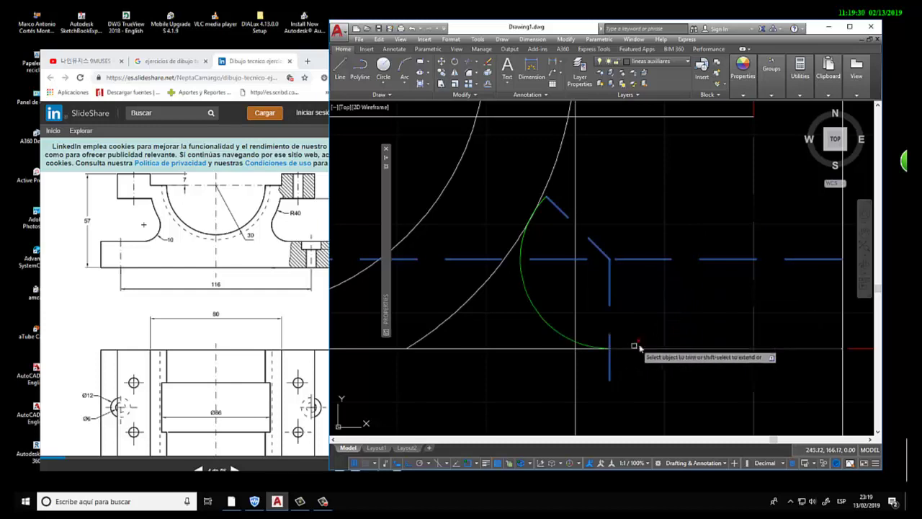
Step: Stretch the diagonal construction line's endpoint onto the green arc
scroll(572, 267, down, 2)
scroll(546, 262, down, 2)
scroll(546, 262, up, 3)
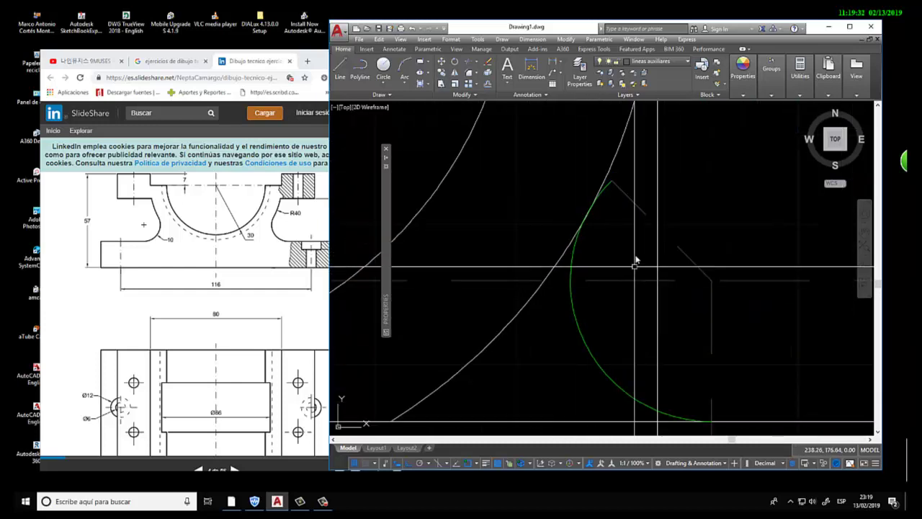
scroll(634, 257, up, 1)
click(632, 201)
click(611, 180)
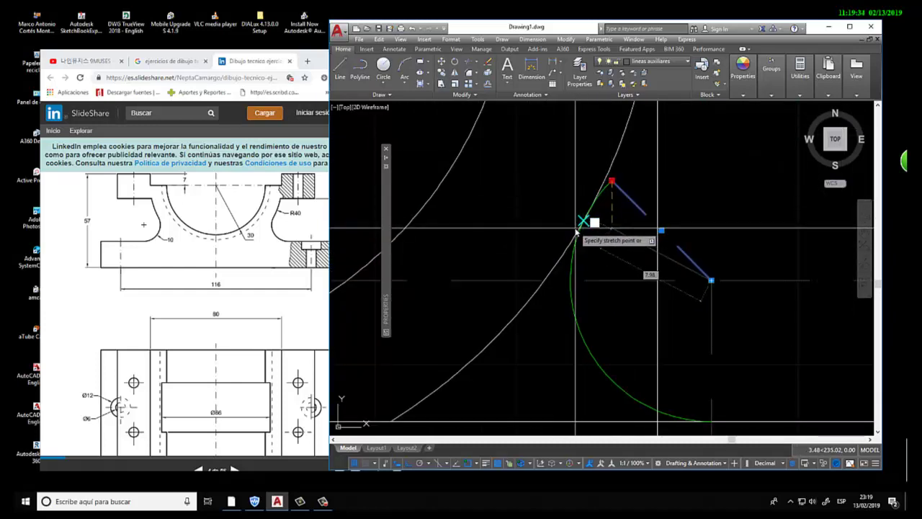
click(584, 221)
key(Escape)
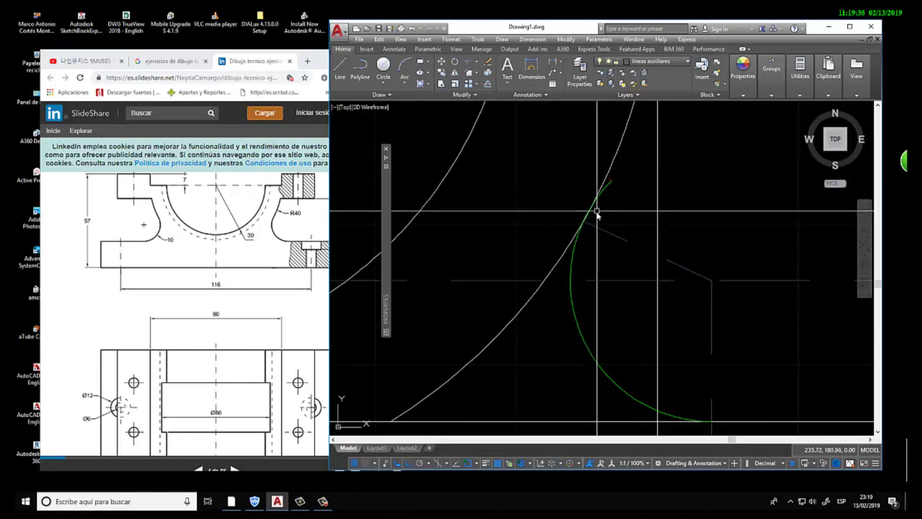
Step: Trim the slanted line back where it extends beyond the arc
scroll(593, 222, up, 3)
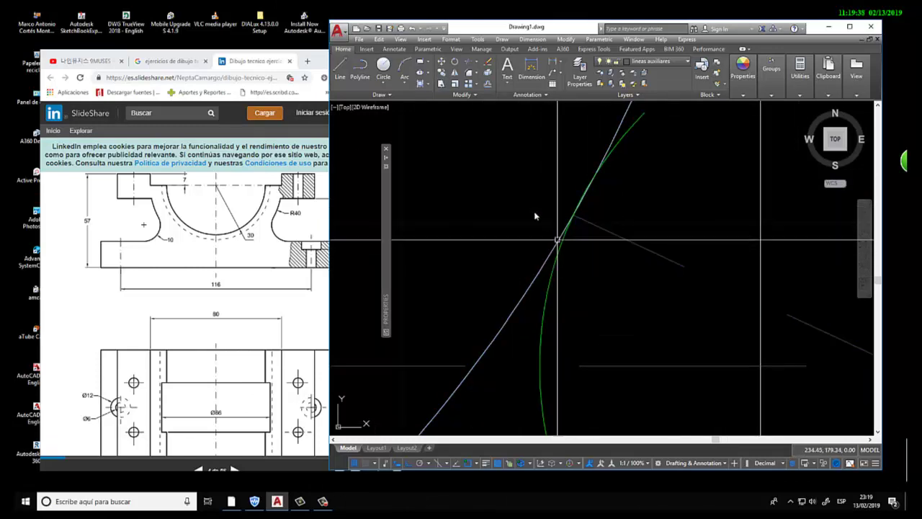
click(467, 62)
click(649, 238)
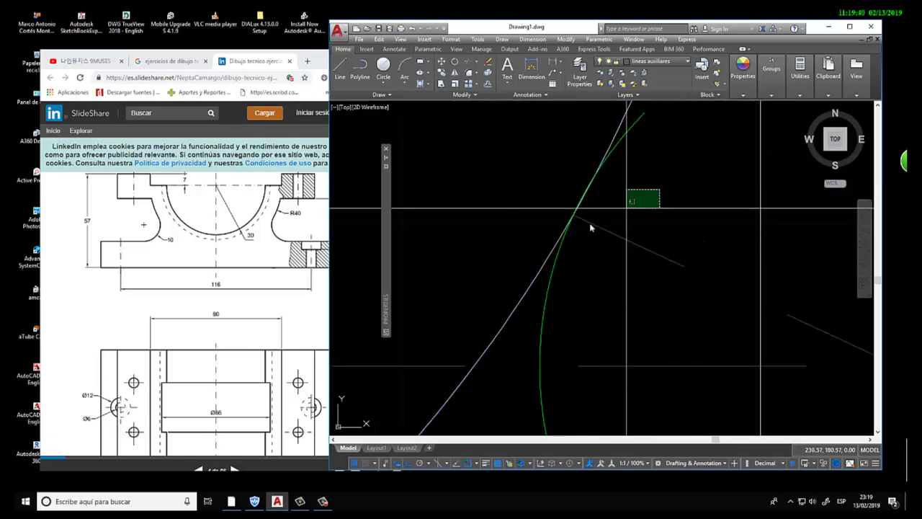
click(505, 261)
key(Return)
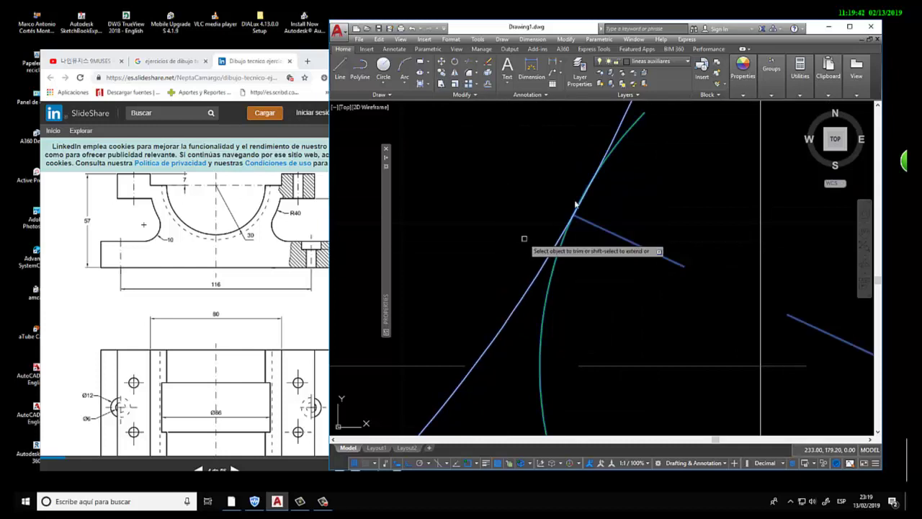
click(537, 276)
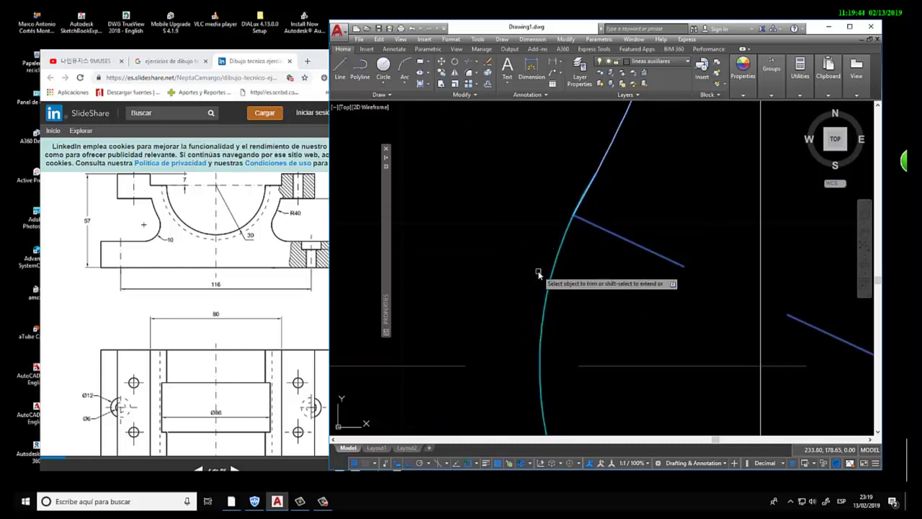
scroll(609, 271, down, 2)
scroll(609, 255, down, 3)
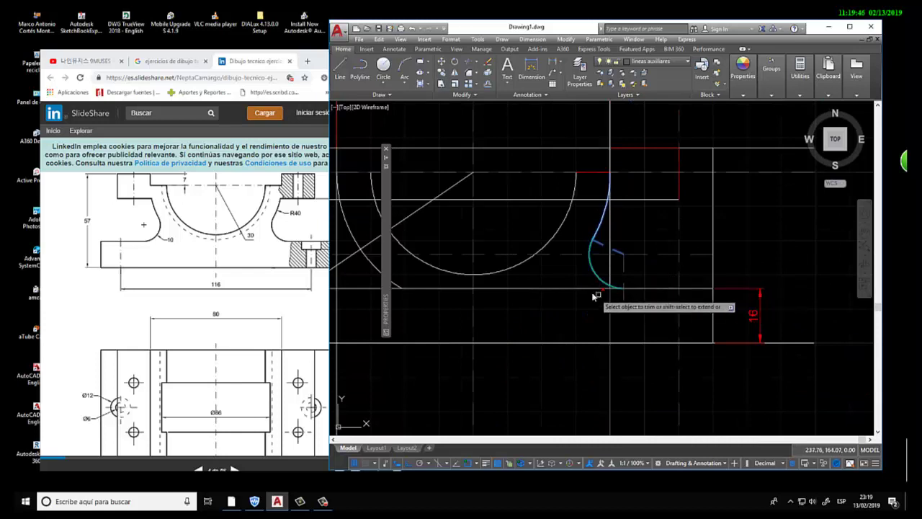
Step: Check the front view in the SlideShare reference, then zoom out on the AutoCAD drawing
click(288, 288)
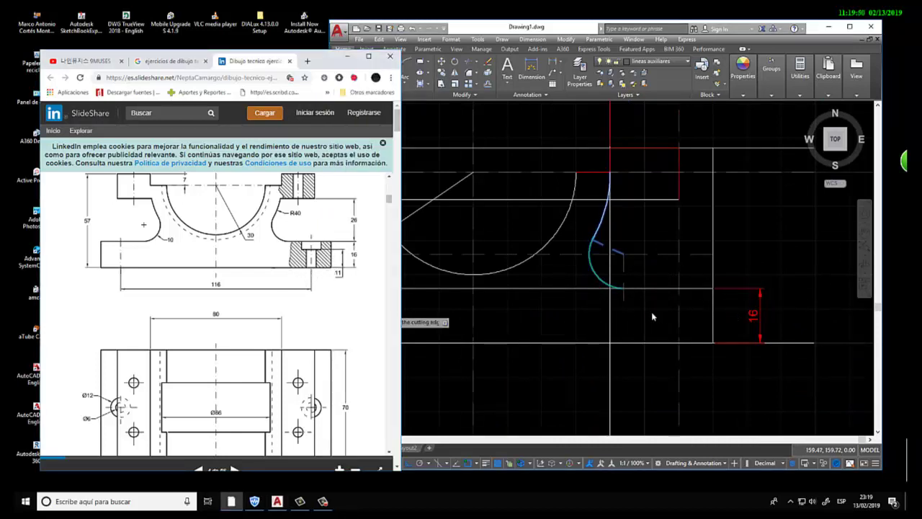
scroll(343, 315, down, 3)
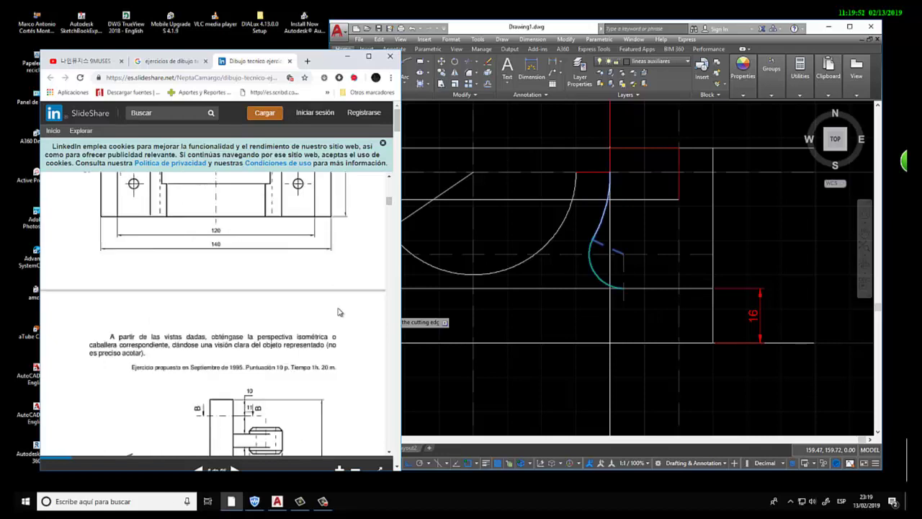
scroll(338, 312, down, 3)
click(643, 301)
scroll(645, 315, down, 2)
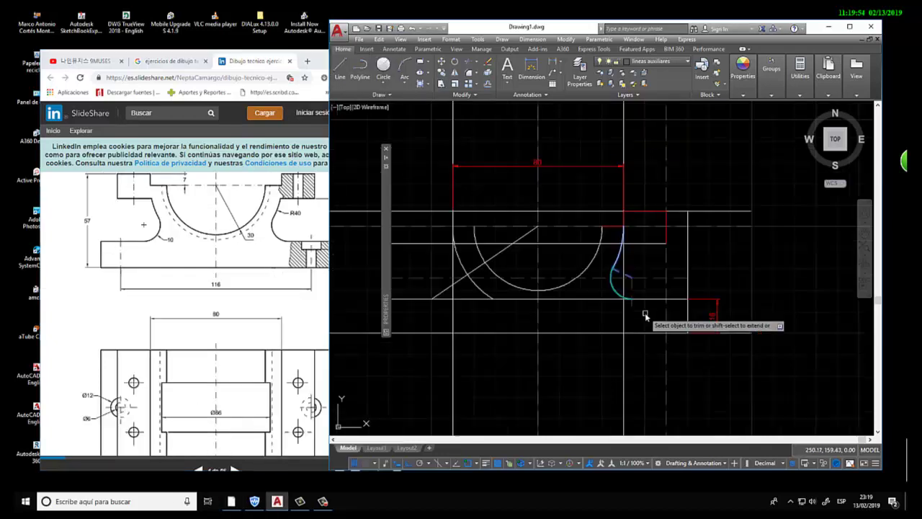
scroll(645, 315, down, 2)
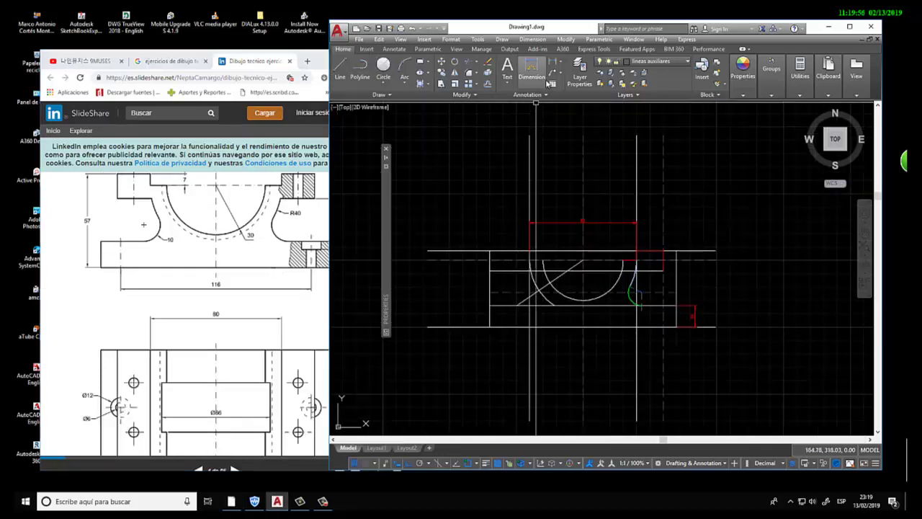
Step: Add a 140 linear dimension across the block's bottom edge, placed below it
click(553, 71)
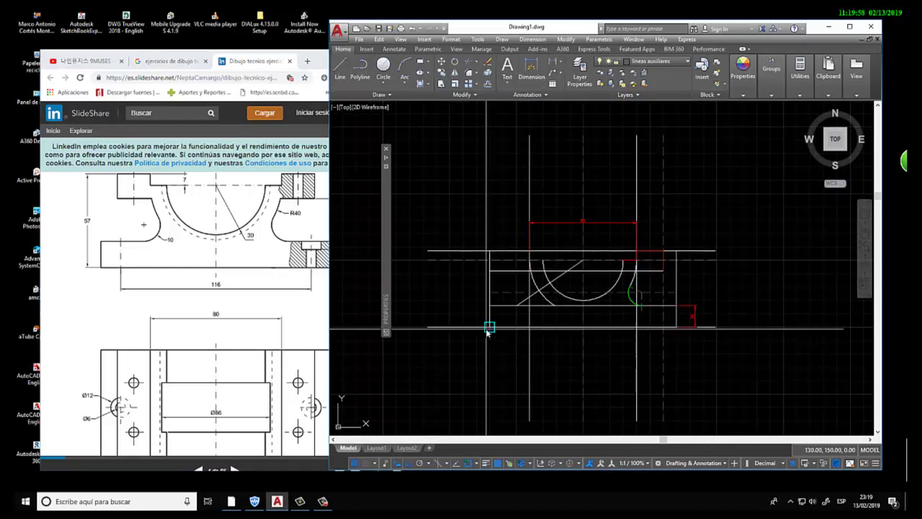
click(489, 329)
click(676, 327)
scroll(609, 339, up, 4)
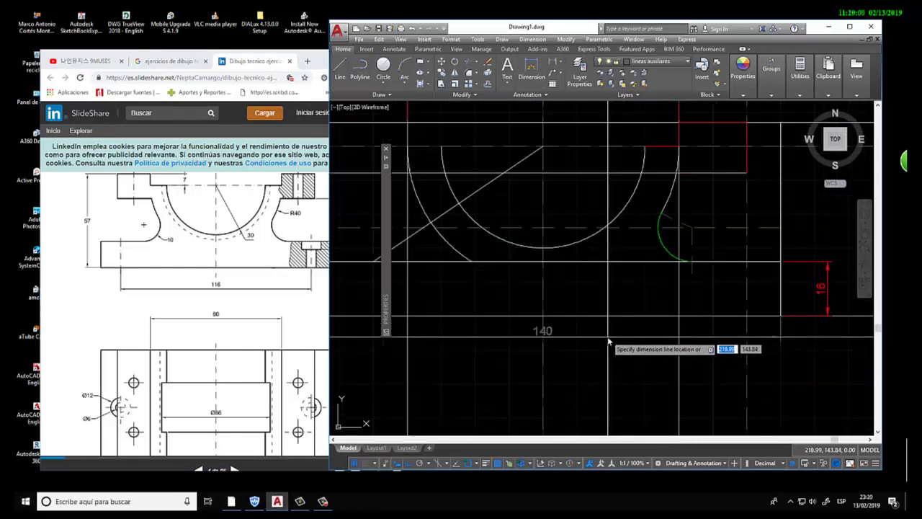
click(609, 342)
scroll(591, 346, down, 2)
Step: Copy the red 80 dimension's properties onto the 140 dimension with MATCHPROP
text(MA)
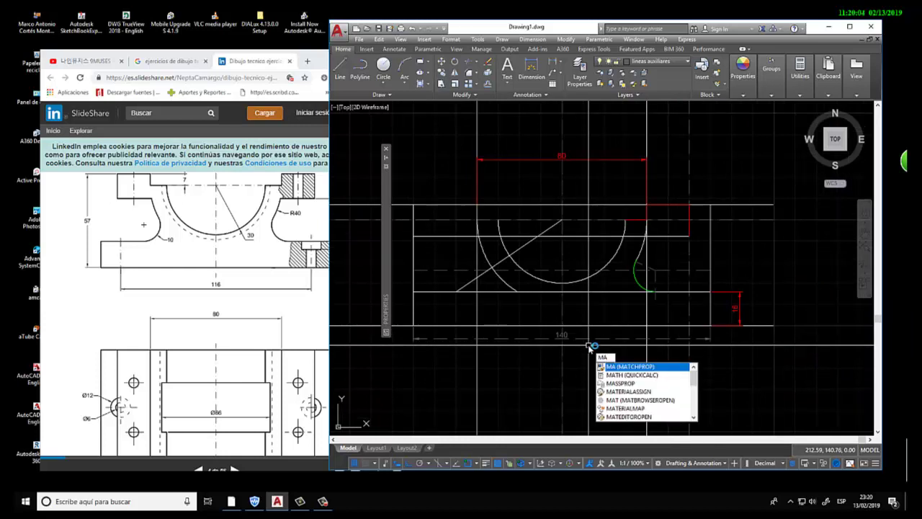
key(Return)
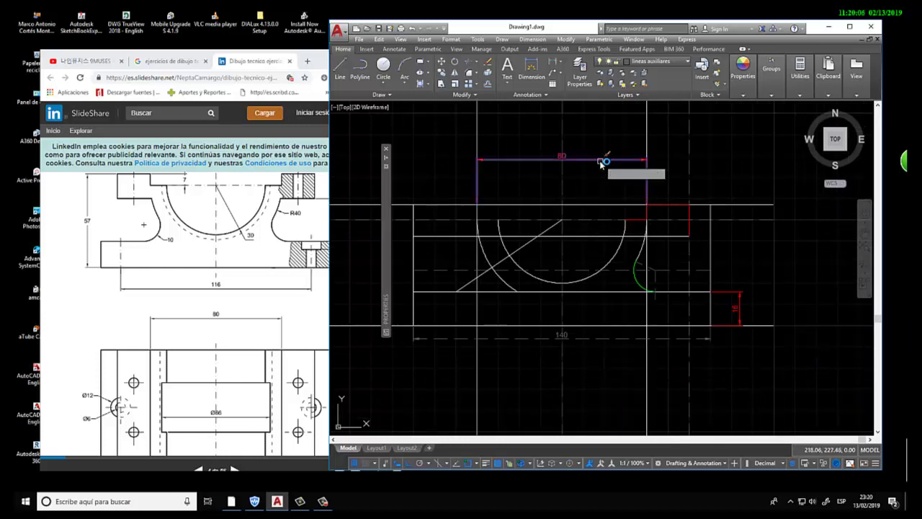
click(601, 159)
click(587, 336)
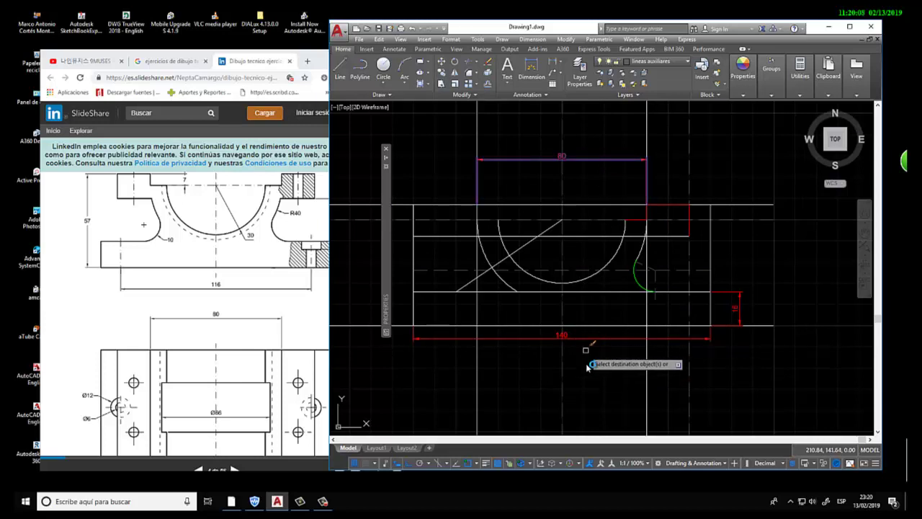
key(Return)
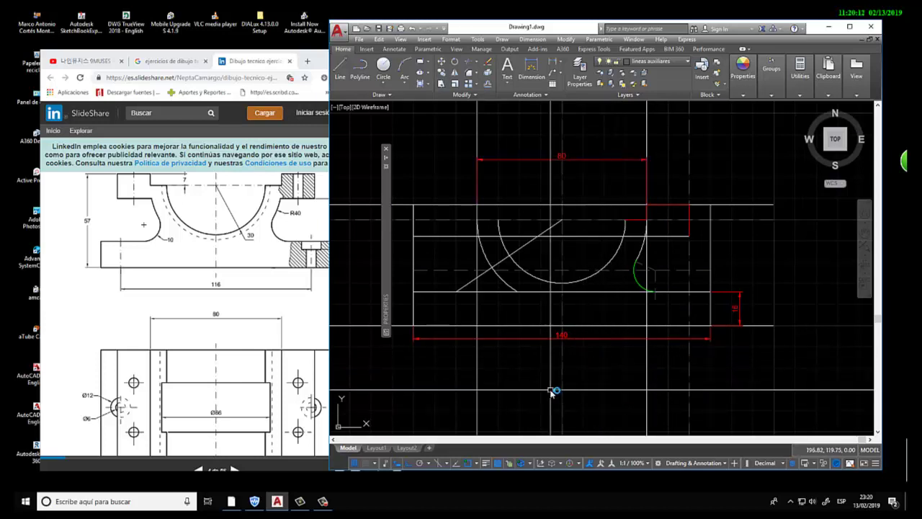
Step: Move the large half-round arc and the right-hand arc onto the circulo layer
text(m)
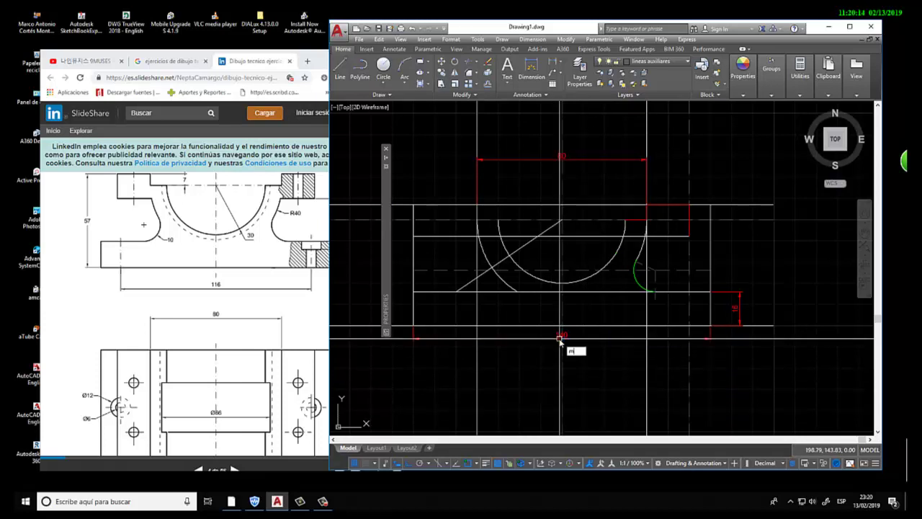
key(BackSpace)
scroll(576, 303, up, 2)
scroll(603, 251, up, 3)
scroll(658, 247, up, 2)
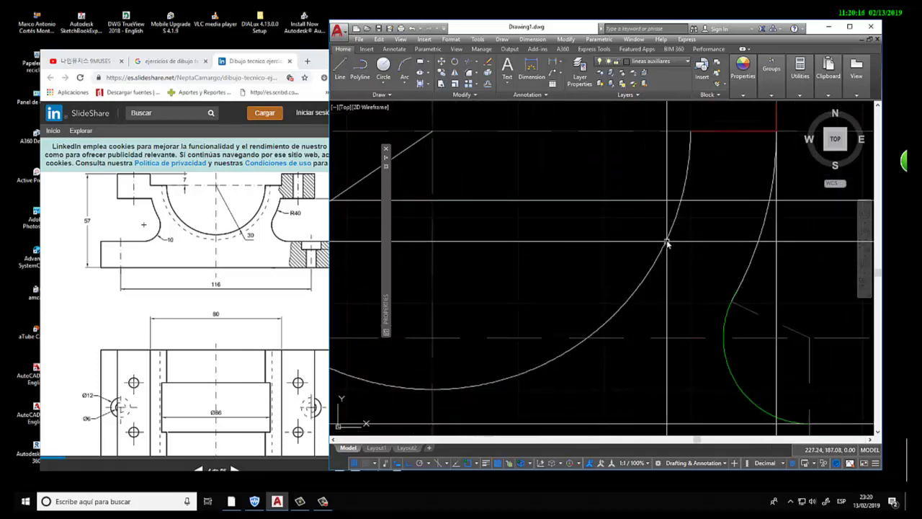
click(668, 243)
click(749, 273)
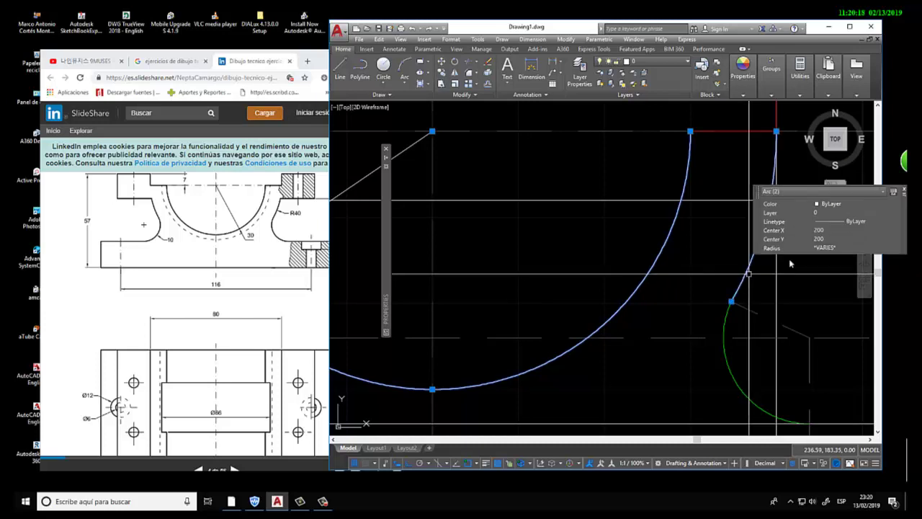
click(894, 213)
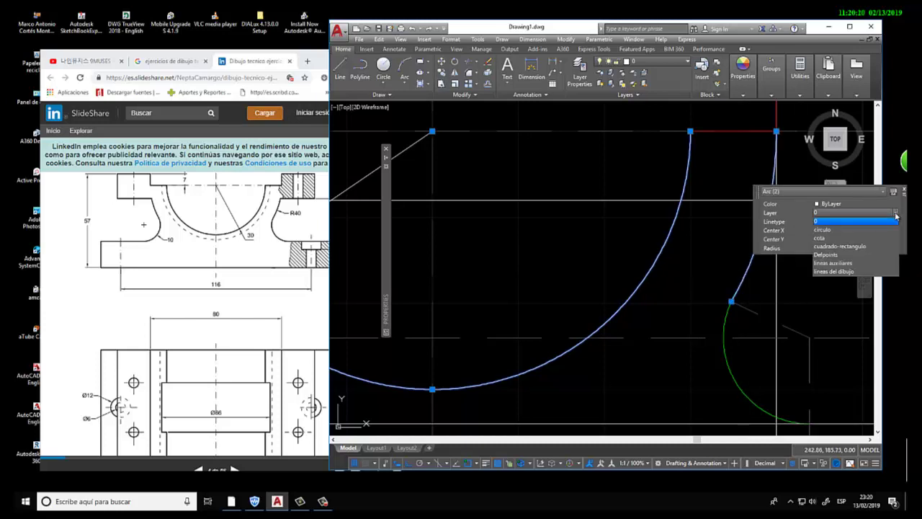
click(878, 231)
scroll(569, 303, down, 6)
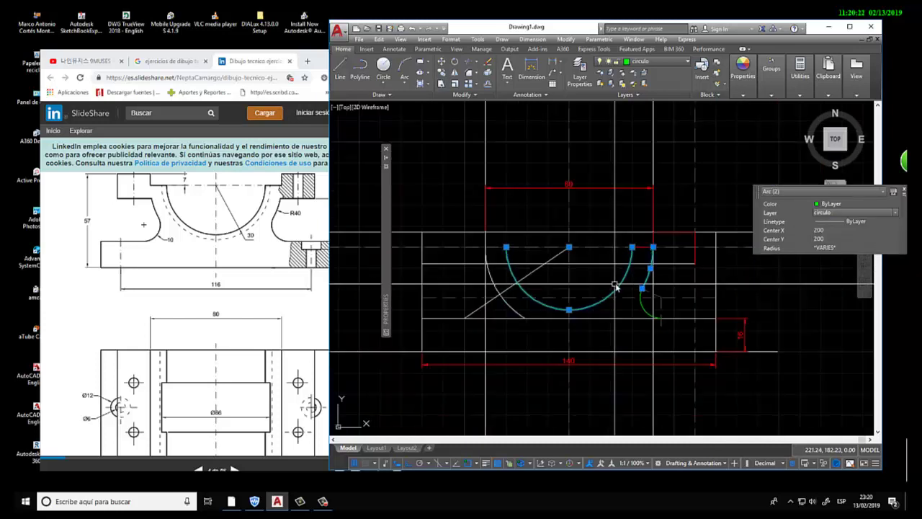
key(Escape)
Step: Erase the diagonal construction line and shift the view slightly right
scroll(513, 328, up, 2)
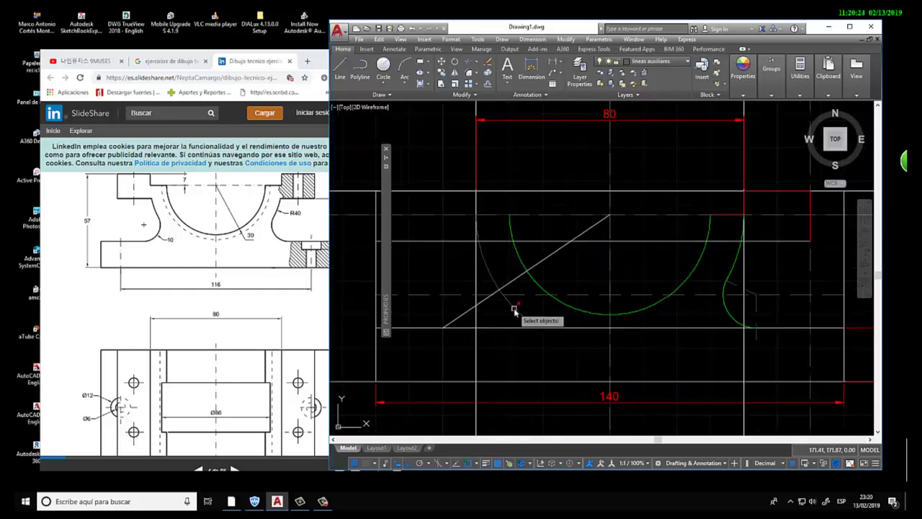
click(512, 289)
key(Return)
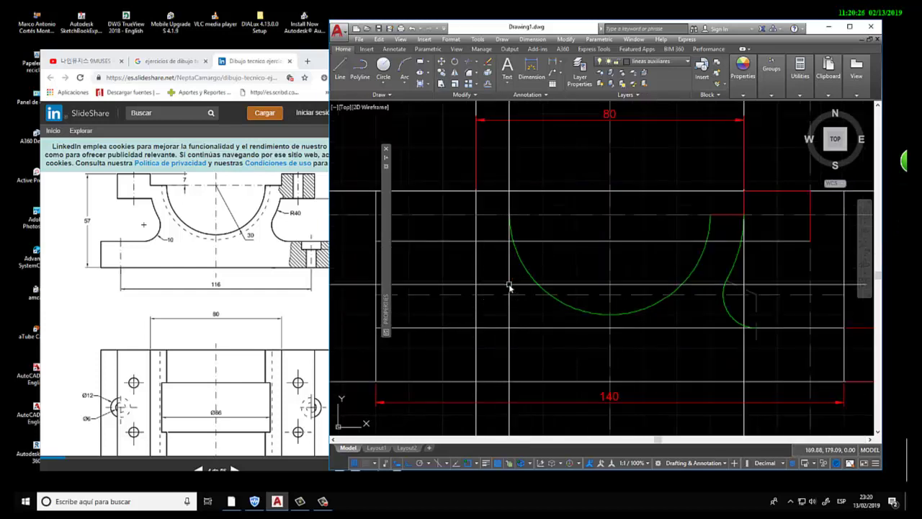
scroll(531, 294, down, 2)
mouse_move(678, 357)
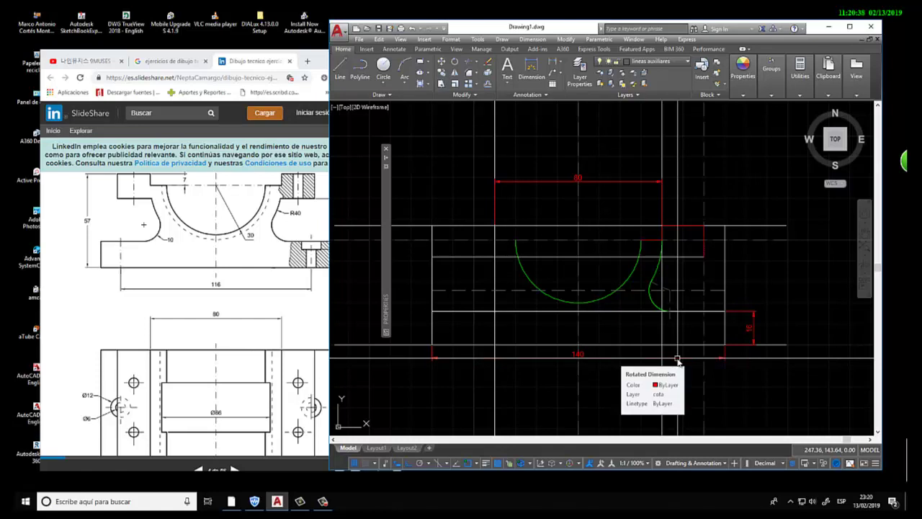
middle_drag(645, 319, 666, 319)
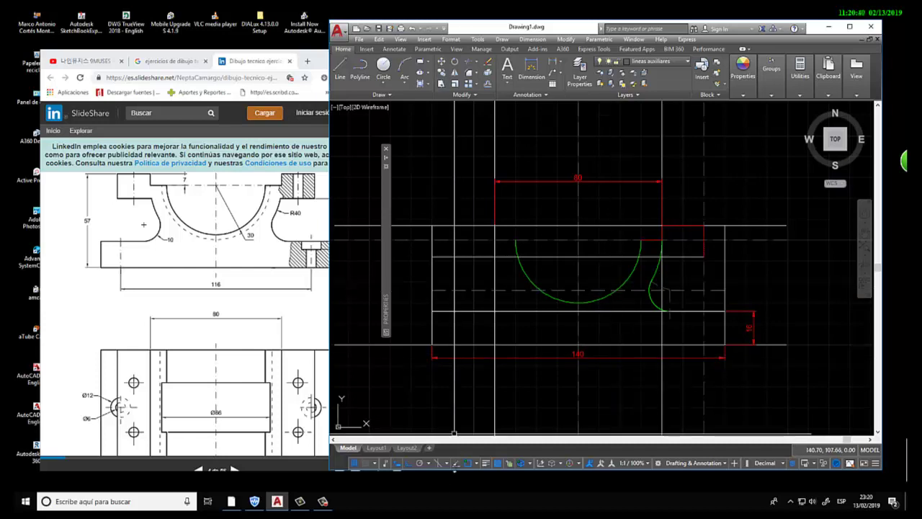
Step: Switch to the Layout1 paper sheet
click(378, 449)
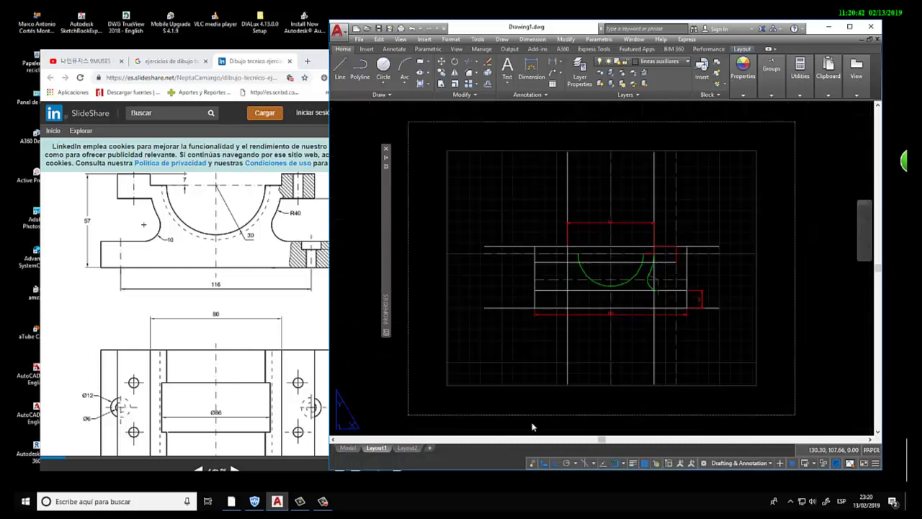
scroll(514, 202, down, 2)
scroll(516, 206, up, 3)
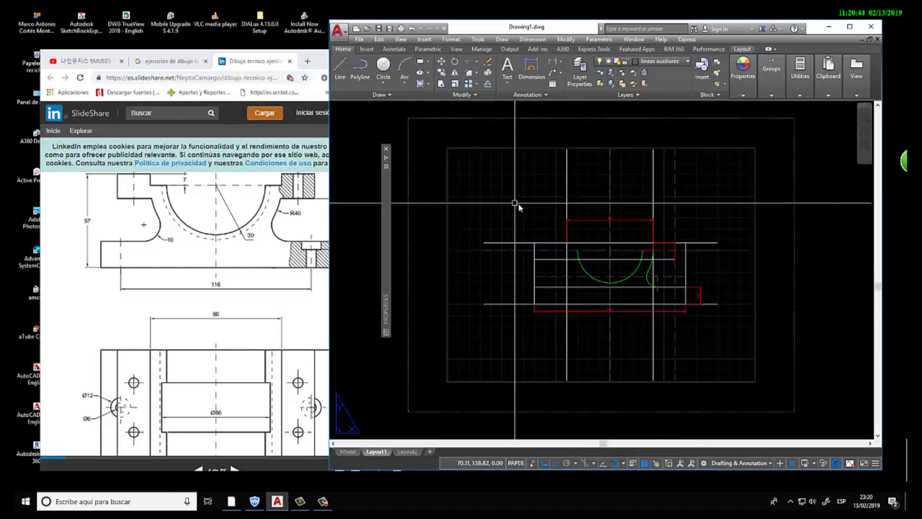
scroll(550, 223, down, 1)
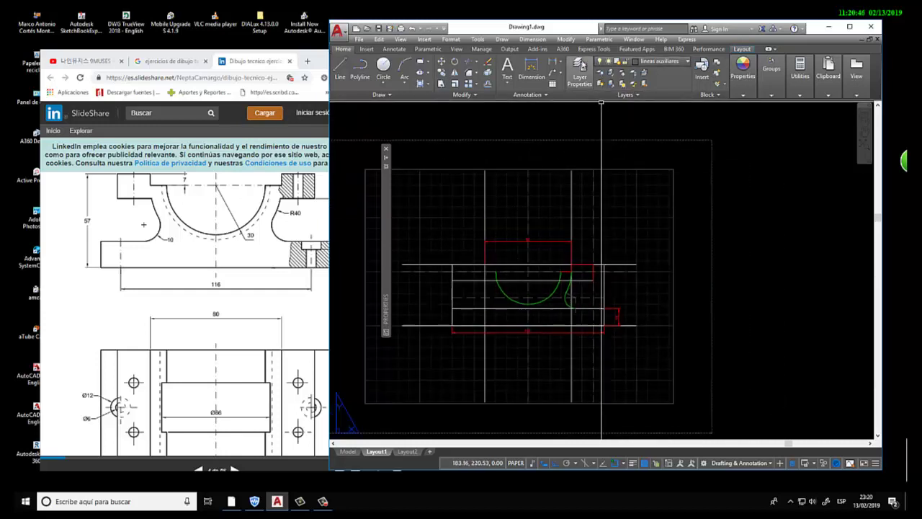
Step: Create a 'vp' layer with colour 252 and Continuous linetype, and adjust its plot setting
click(581, 68)
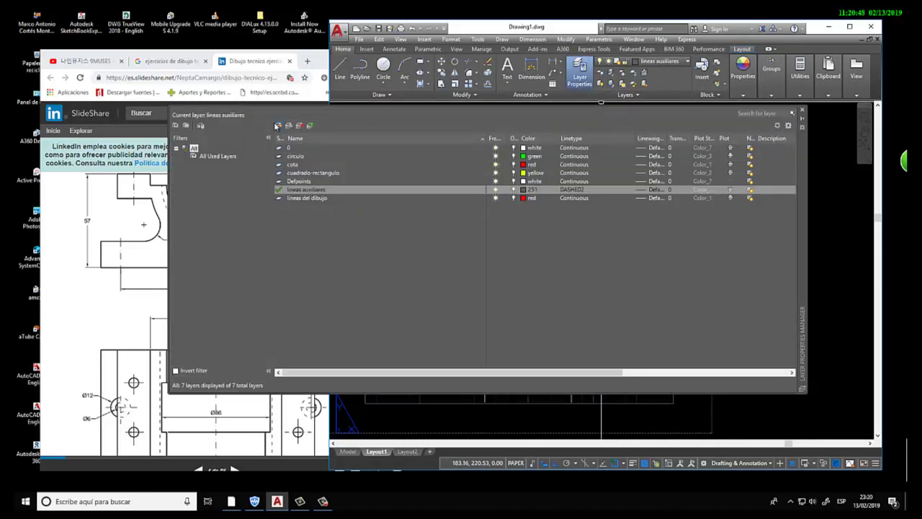
click(278, 126)
text(vp)
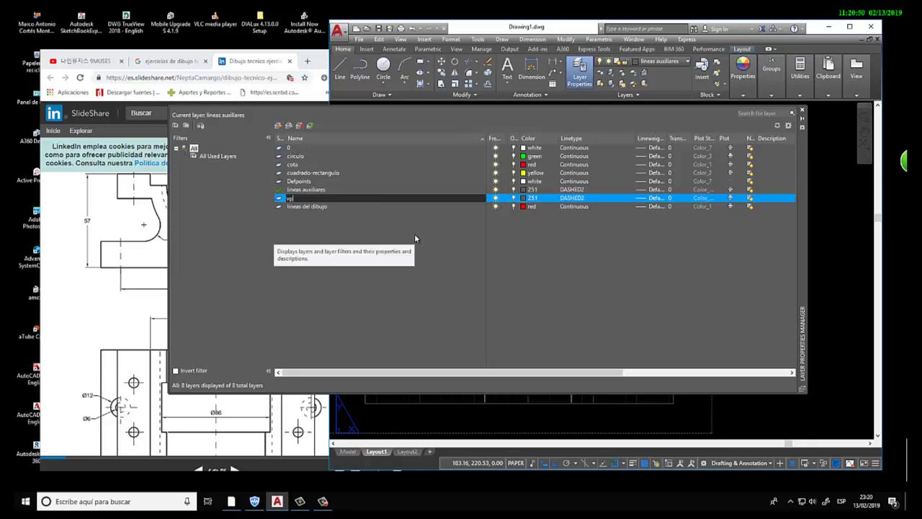
click(524, 198)
text(252)
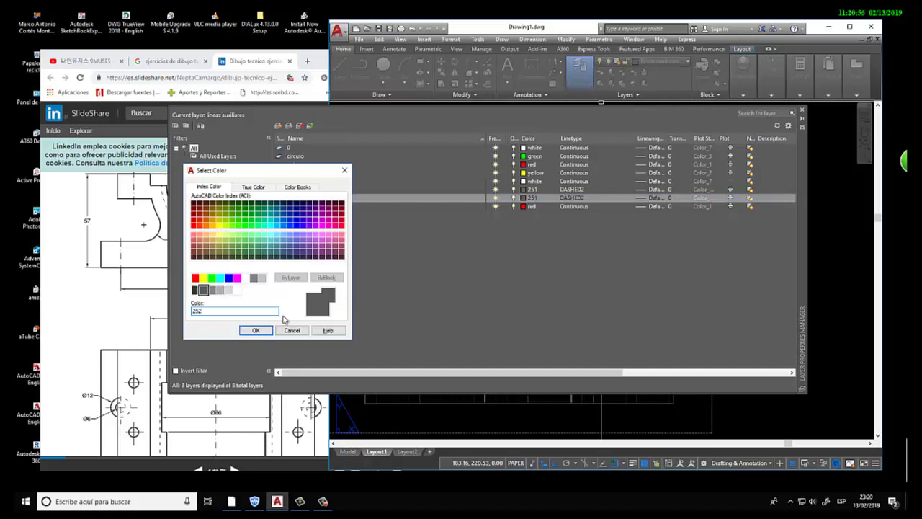
click(255, 330)
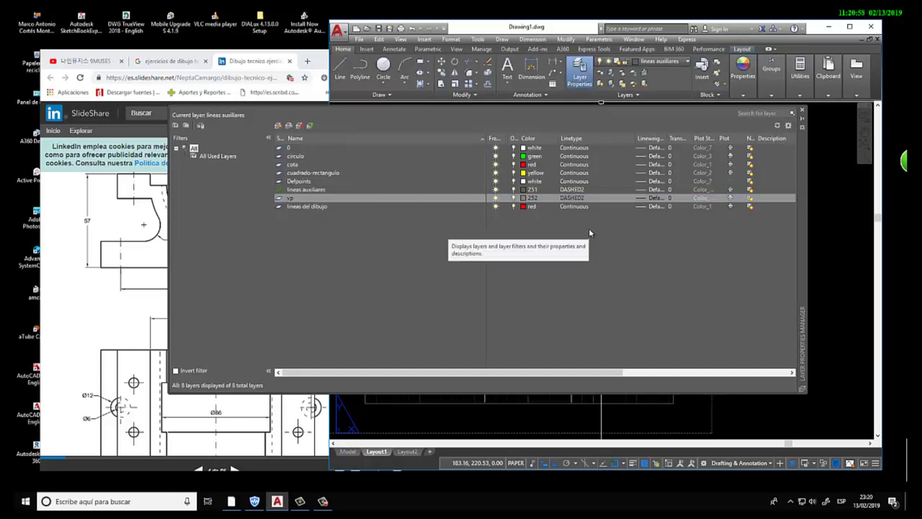
click(574, 200)
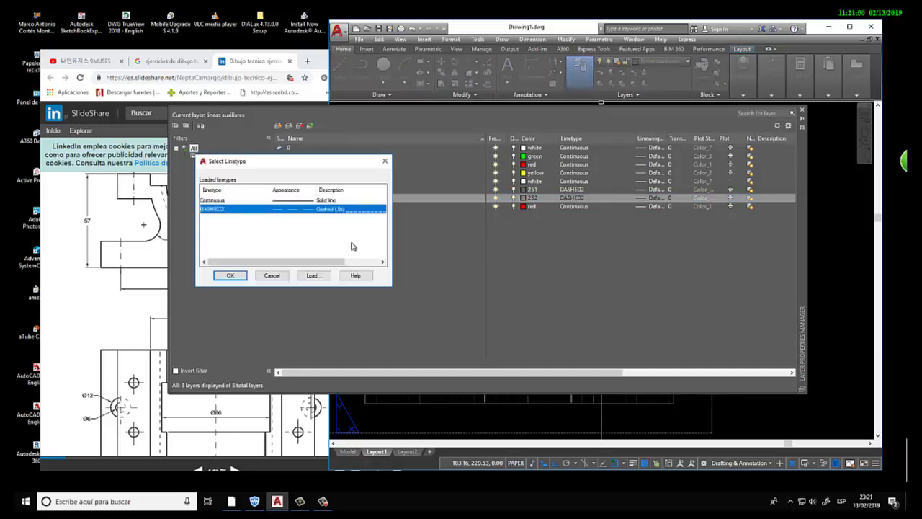
click(213, 199)
click(224, 275)
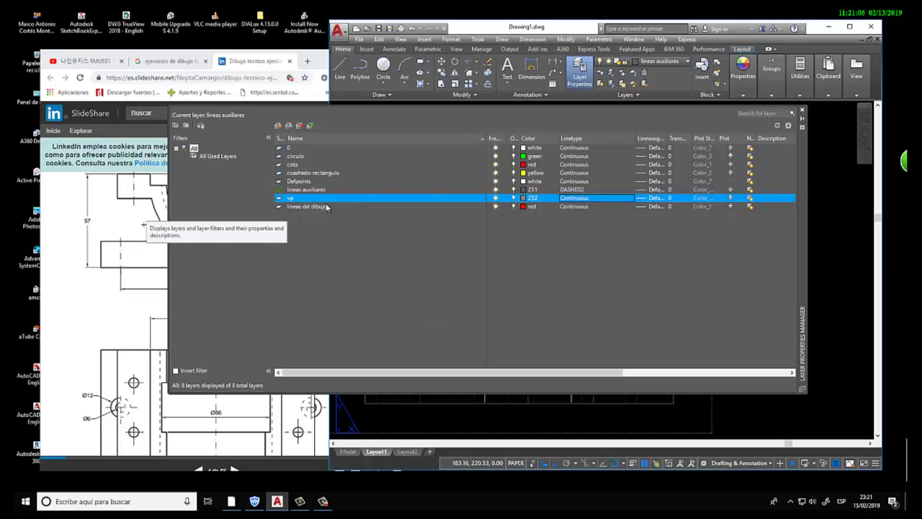
click(731, 199)
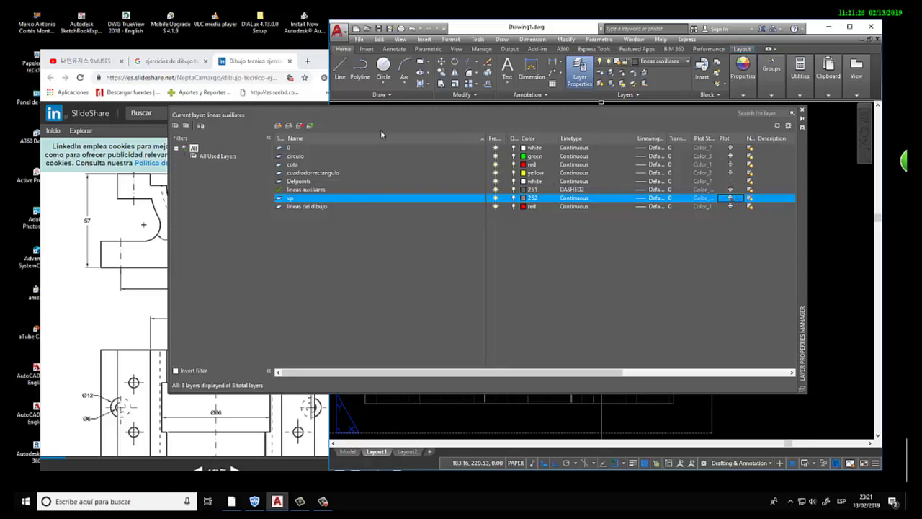
Step: Create a new layer named 'limite de la hoja'
click(277, 125)
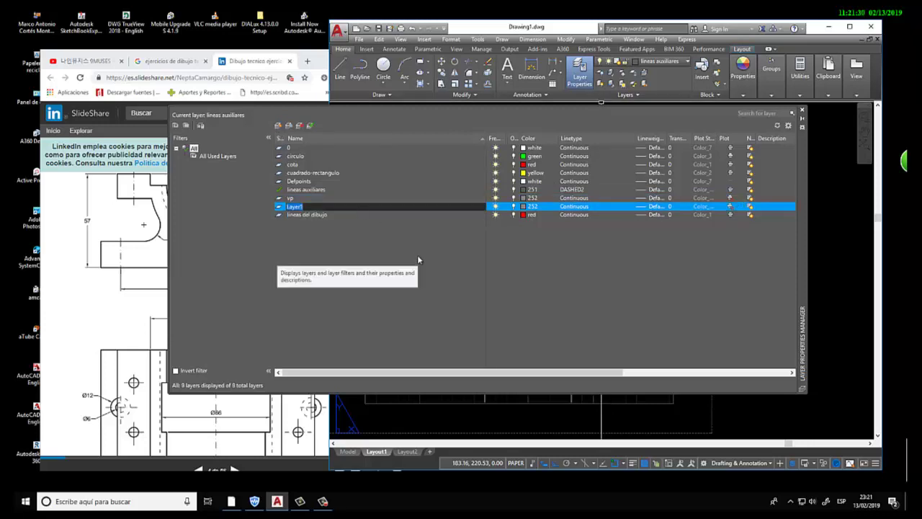
text(b)
key(BackSpace)
text(con)
text(tro)
key(BackSpace)
key(BackSpace)
text(or)
text(no)
key(BackSpace)
key(BackSpace)
key(BackSpace)
key(BackSpace)
key(BackSpace)
key(BackSpace)
text(limite de )
text(la hoja)
key(Return)
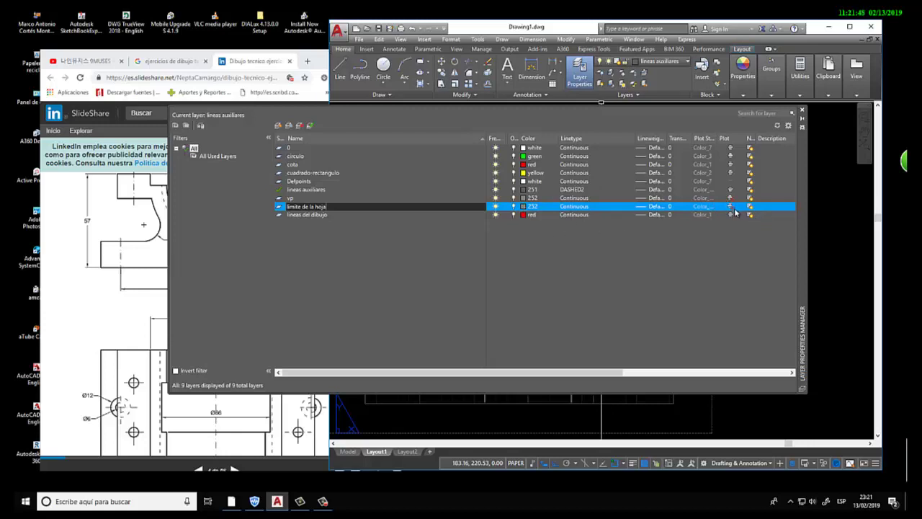
key(Return)
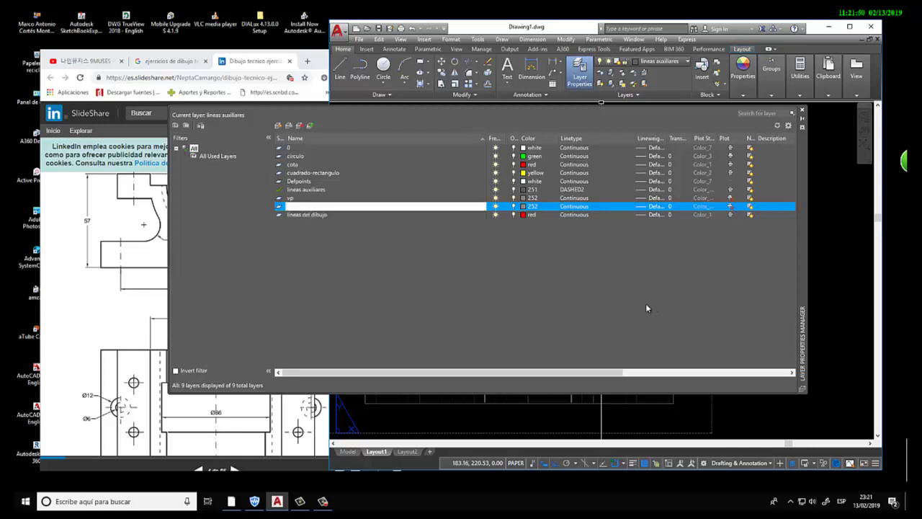
Step: Add a layer named 'membrete' and give it a magenta colour
click(278, 125)
text(me)
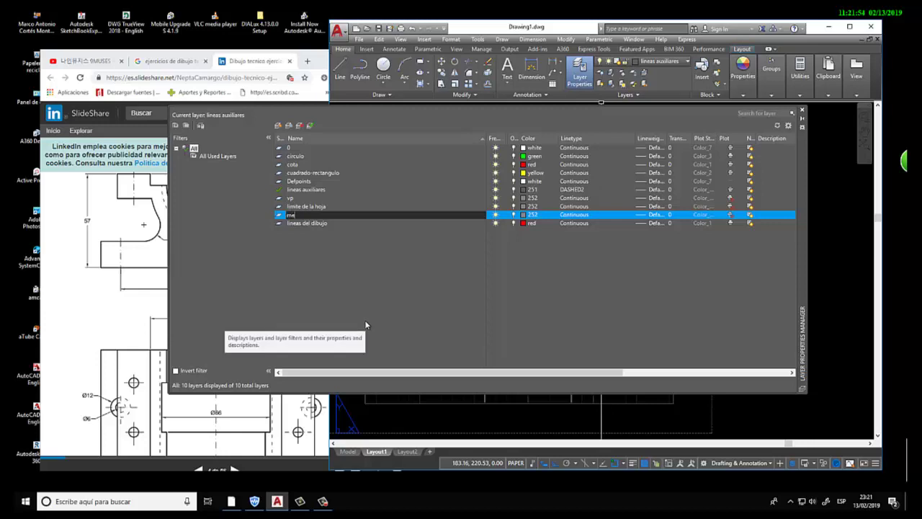
text(mbrete)
key(Return)
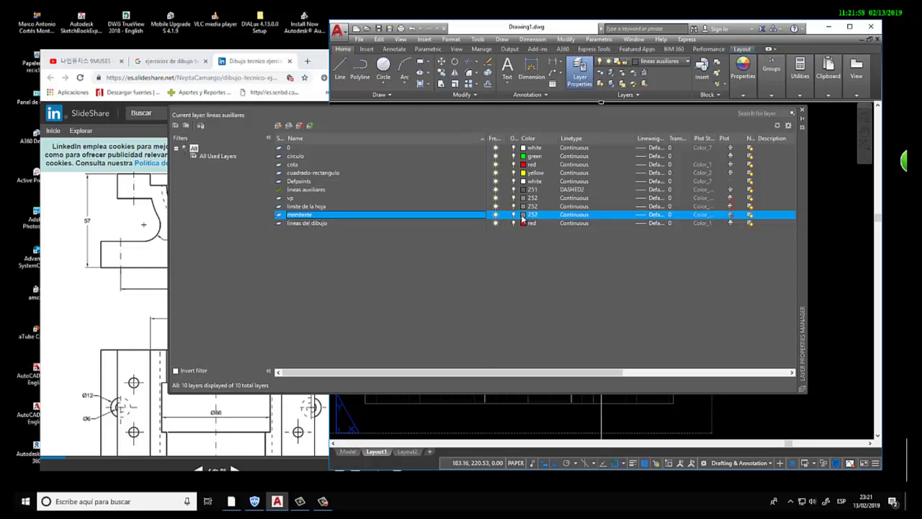
click(523, 214)
text(8)
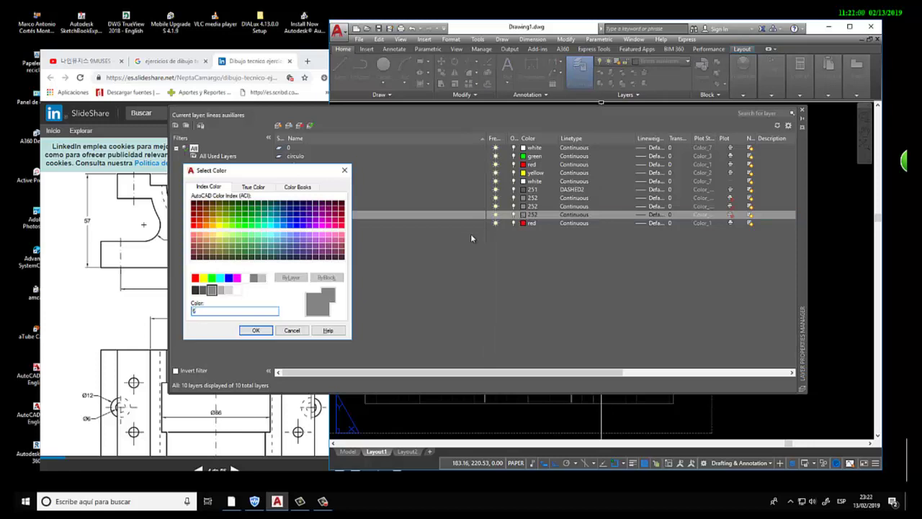
click(256, 330)
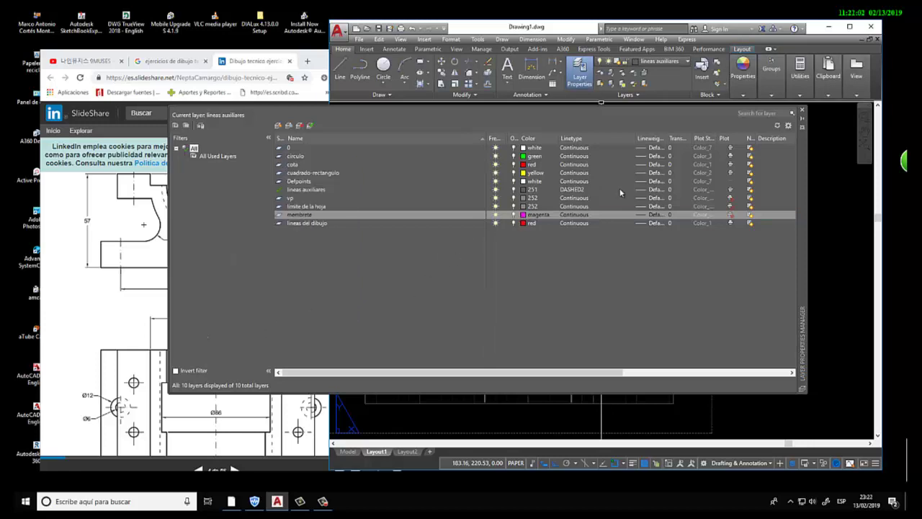
click(731, 217)
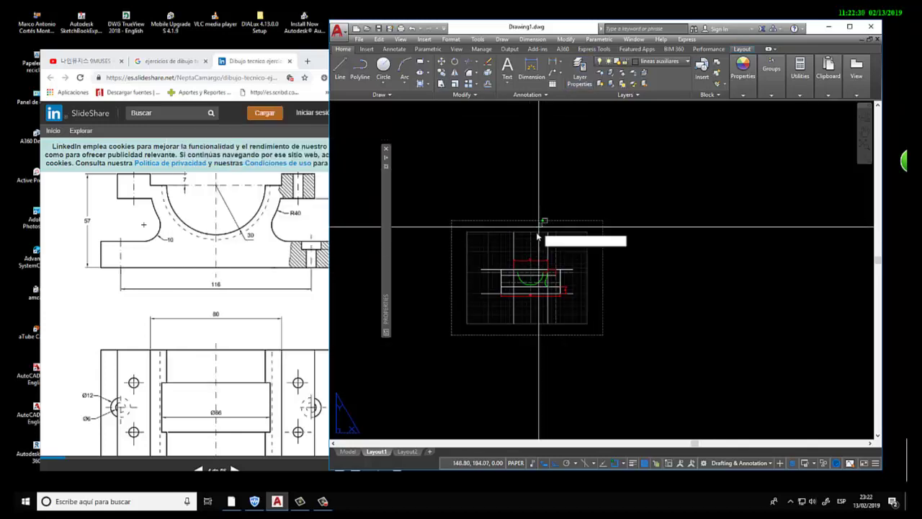
Step: Close the layer manager and move the Layout1 viewport onto the vp layer
double_click(536, 236)
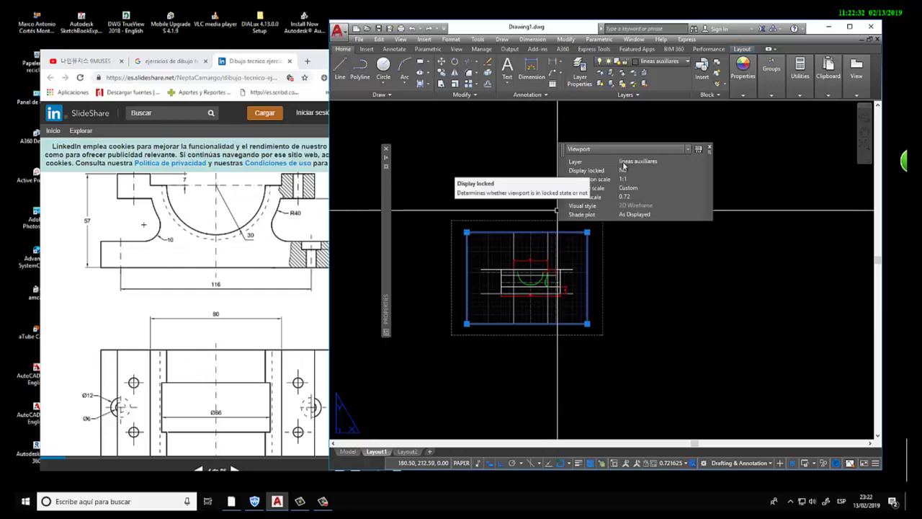
click(703, 161)
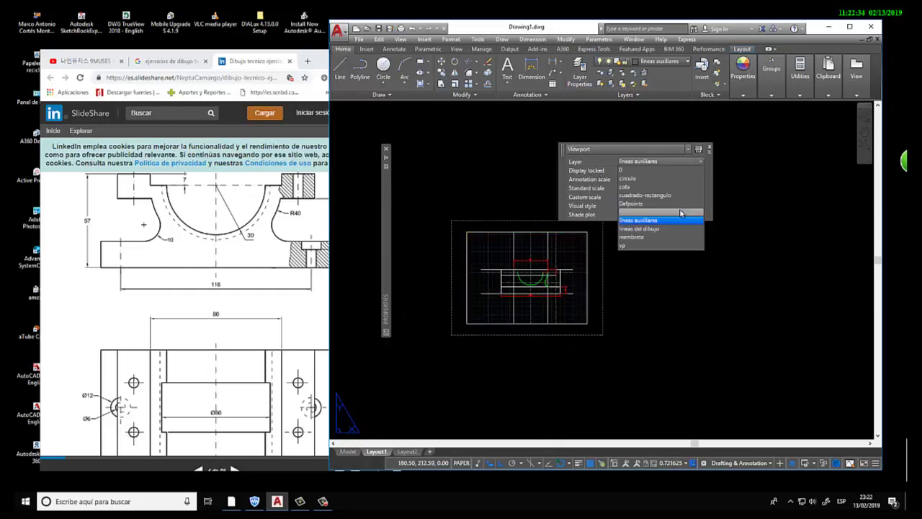
click(671, 246)
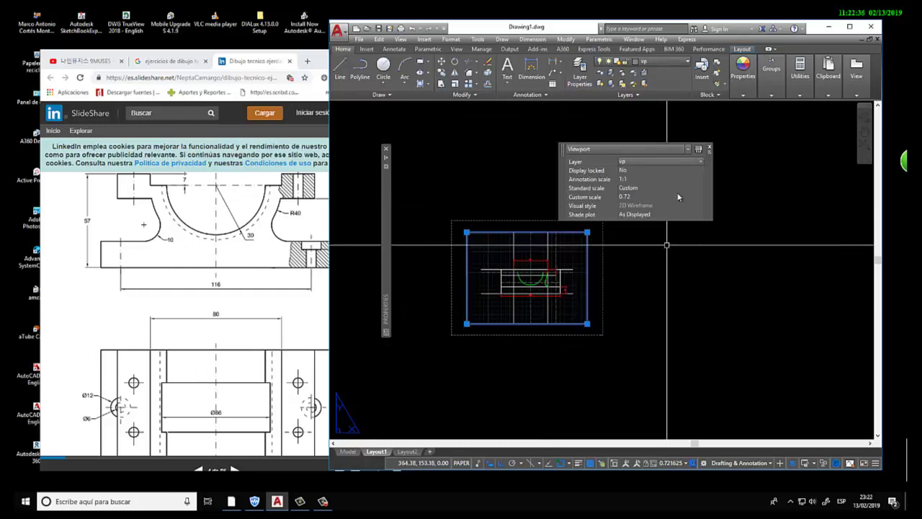
Step: Set the viewport's colour to white in the full Properties palette
click(684, 64)
click(684, 64)
mouse_move(385, 237)
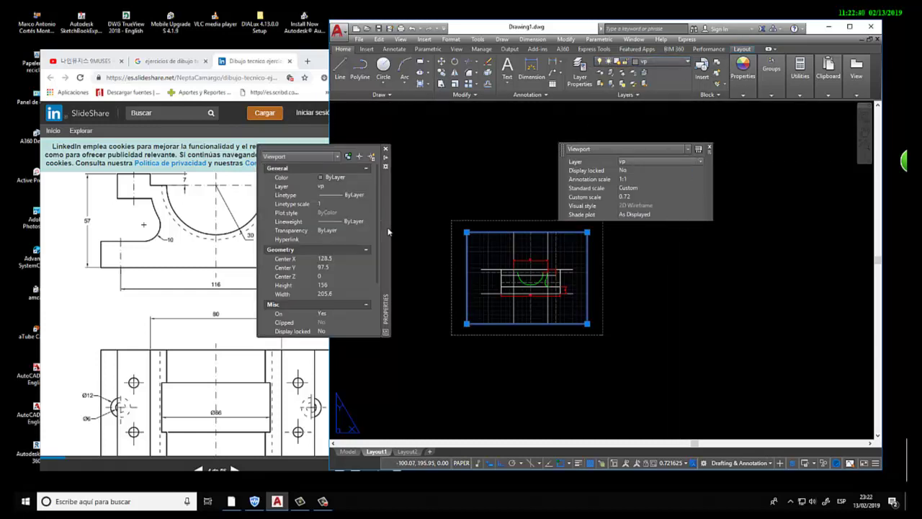
click(374, 178)
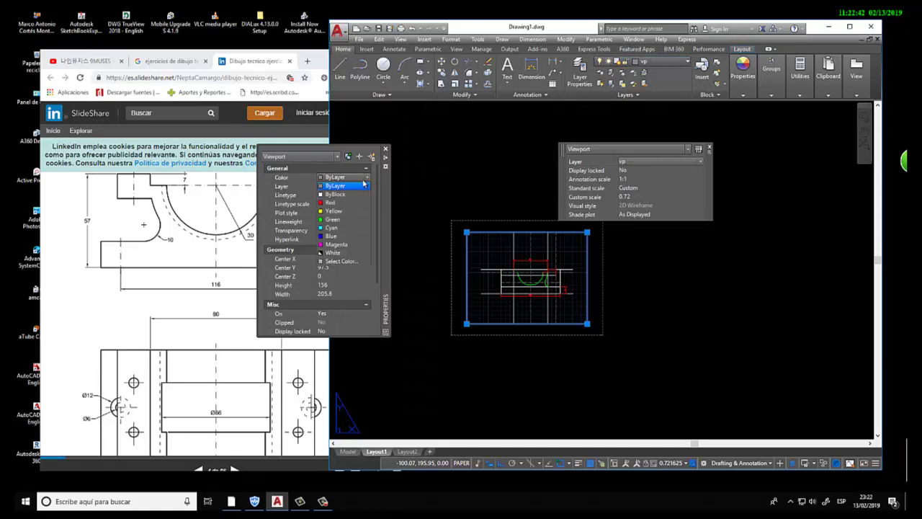
click(349, 253)
key(Escape)
scroll(490, 285, down, 3)
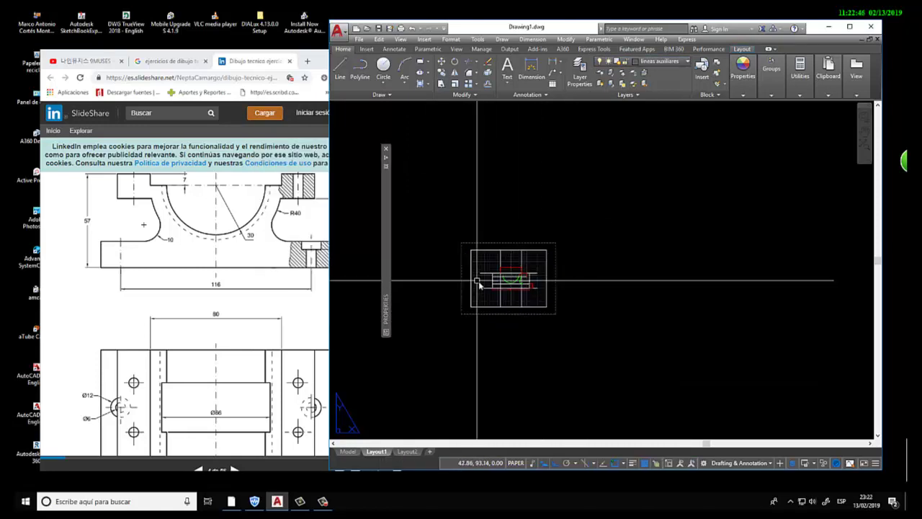
scroll(497, 286, up, 4)
scroll(475, 277, down, 5)
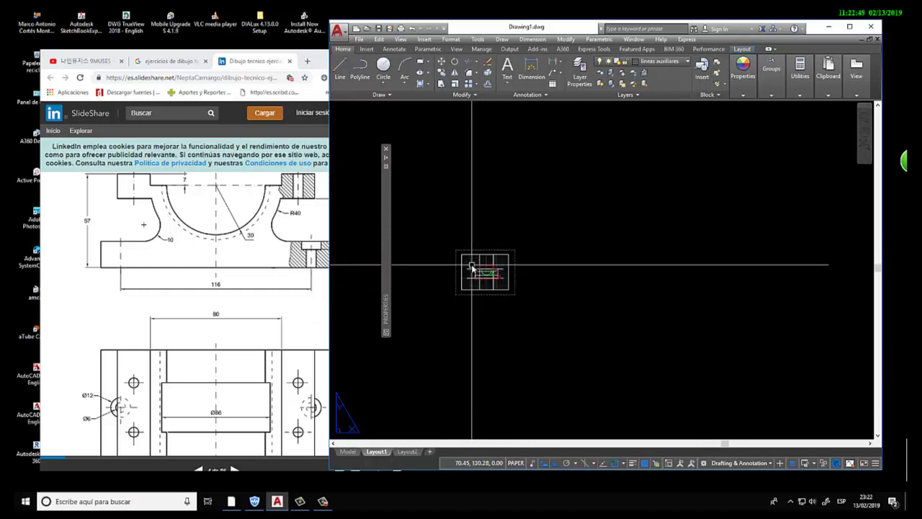
Step: Recentre Layout1, then in the Plot dialog expand extra options and list the printers
middle_drag(551, 272, 495, 297)
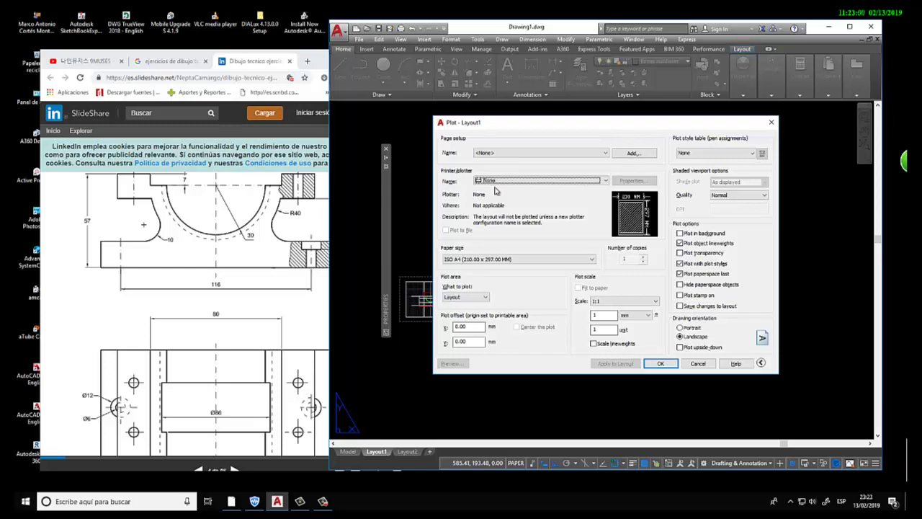
click(606, 182)
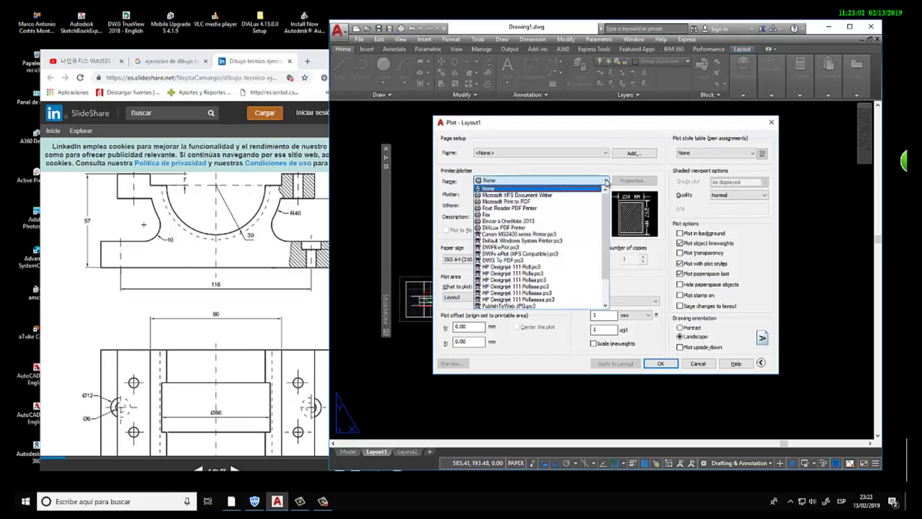
click(607, 183)
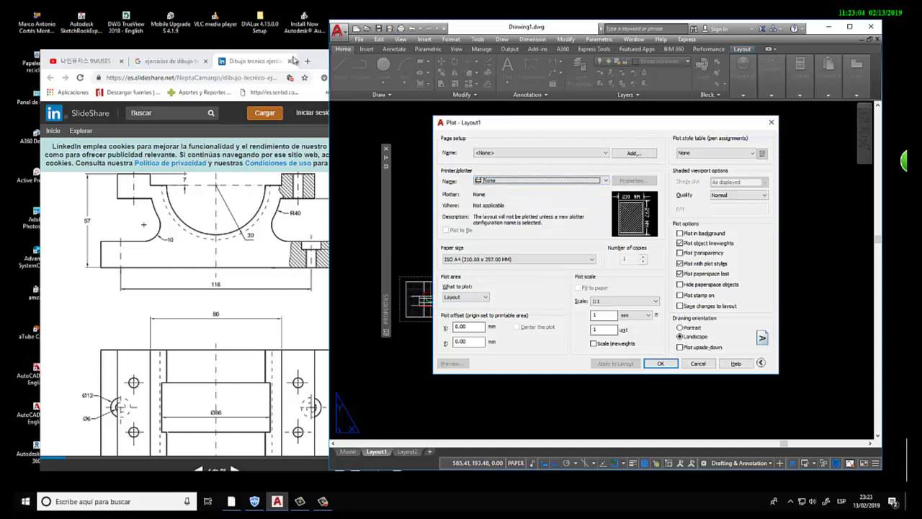
click(761, 363)
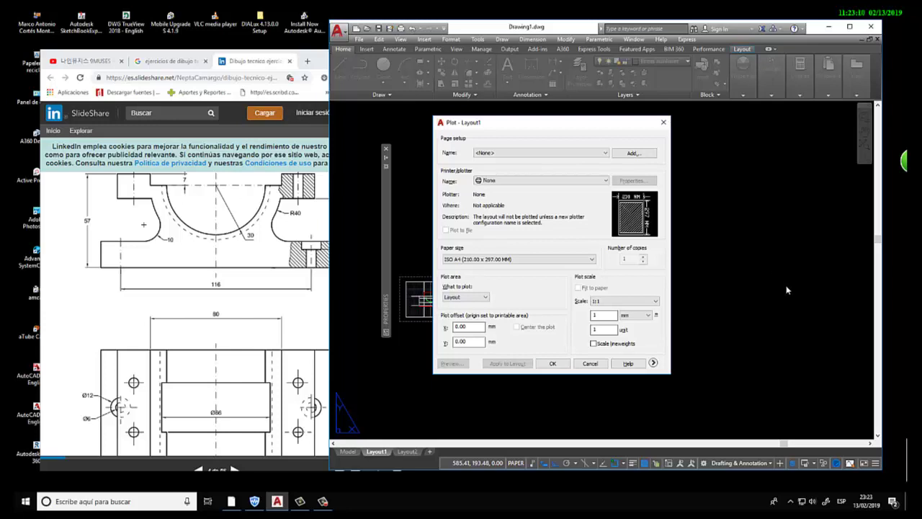
click(652, 364)
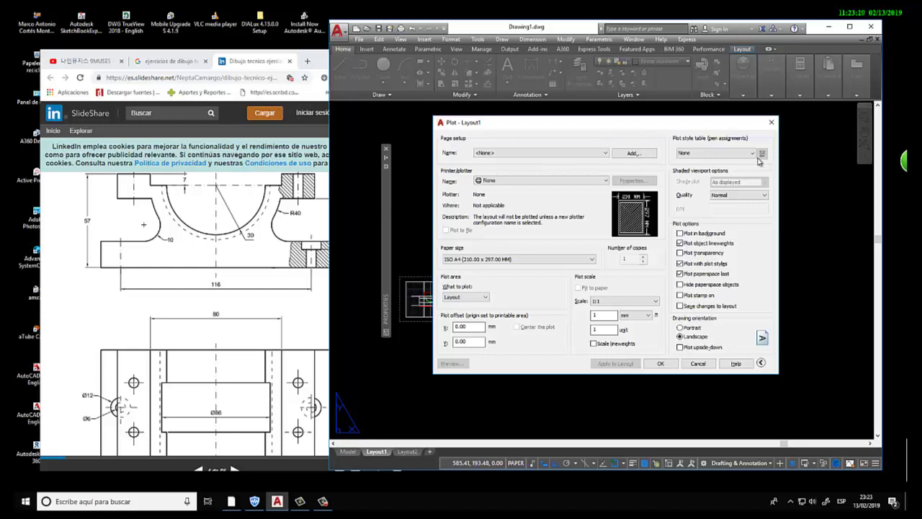
click(604, 180)
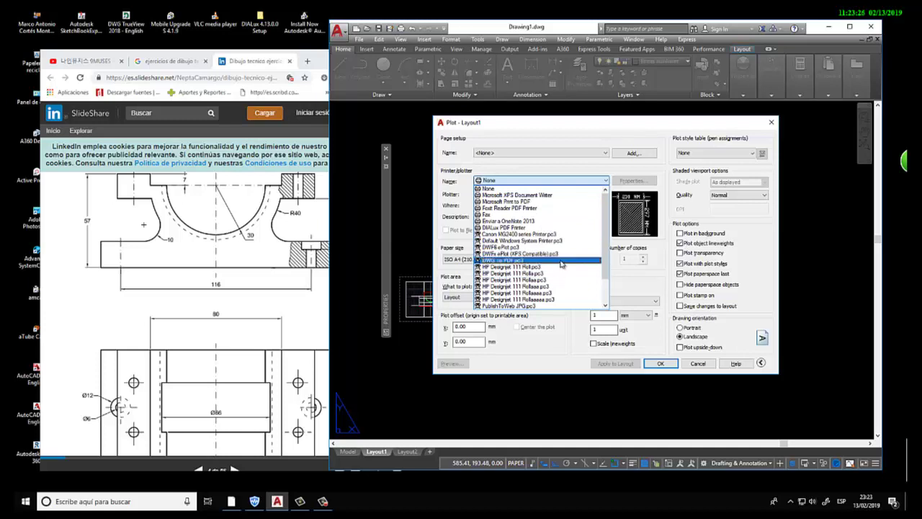
Step: Choose DWG To PDF.pc3 as plotter with ISO expand A4 (297.00 x 210.00 MM) paper
click(563, 260)
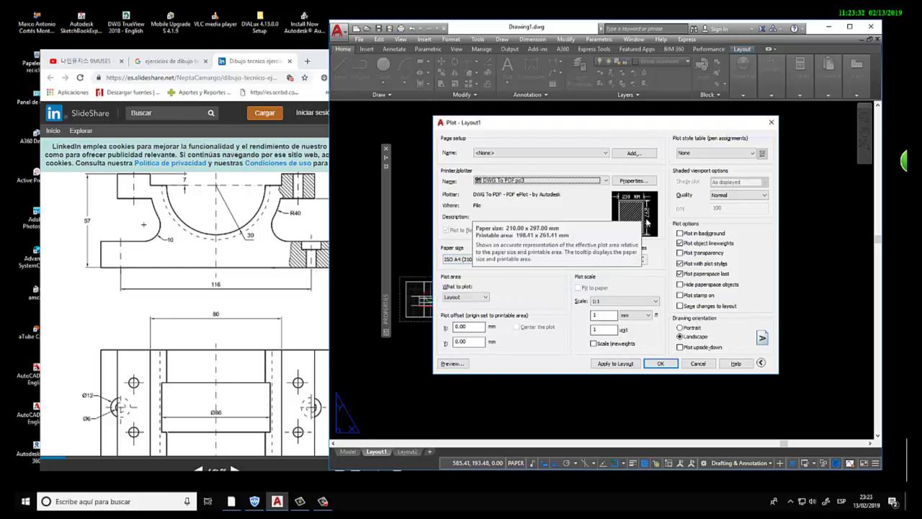
click(592, 260)
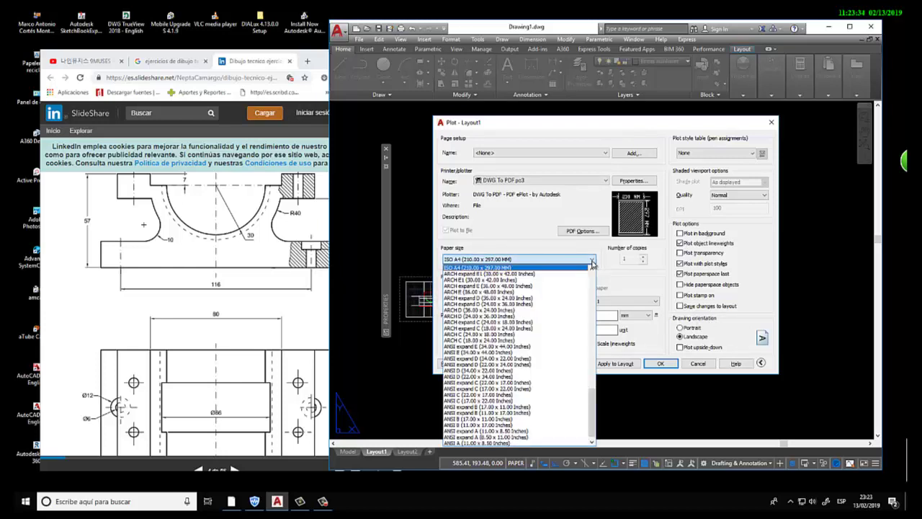
click(592, 268)
drag(592, 269, 592, 269)
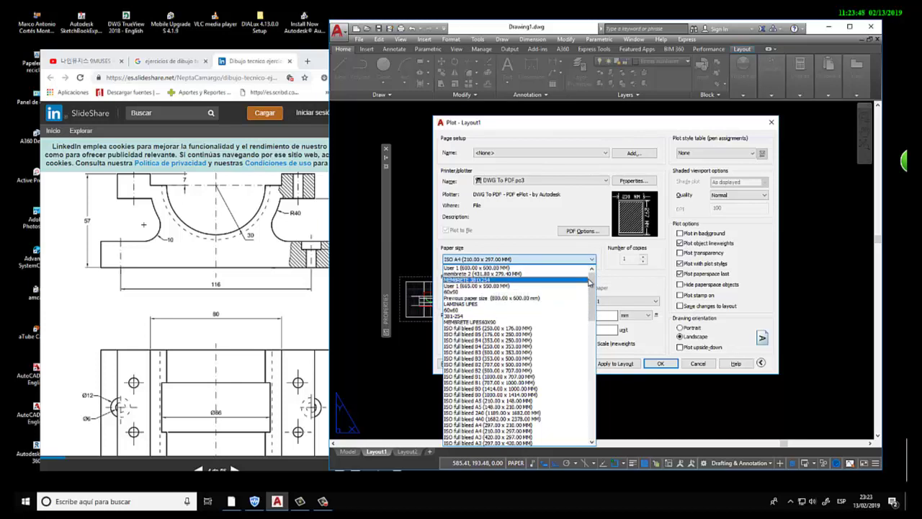
drag(593, 286, 588, 356)
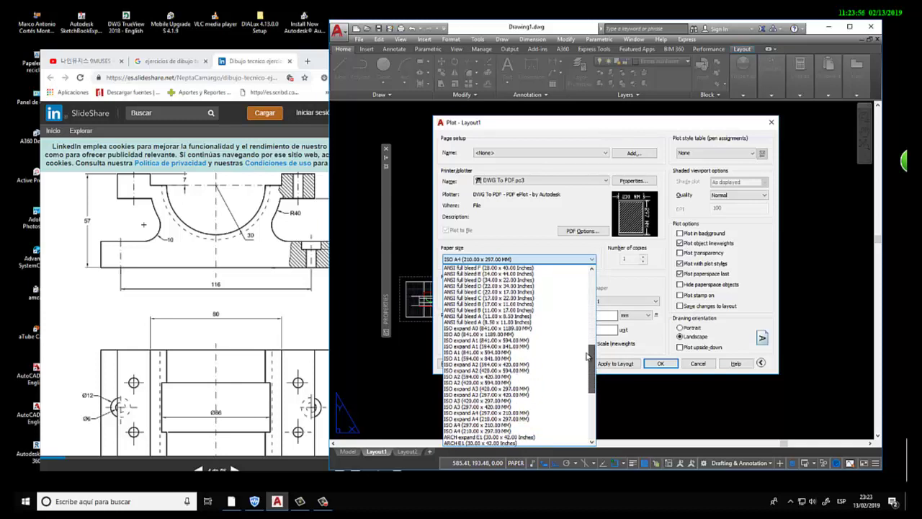
click(503, 415)
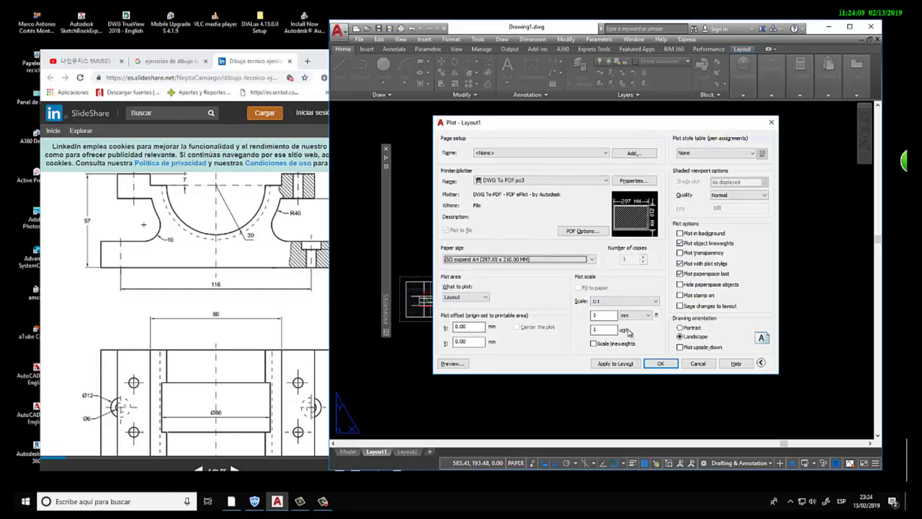
Step: Switch plot scale units to inches and back to millimetres, keeping 1:1 scale
click(634, 315)
click(645, 320)
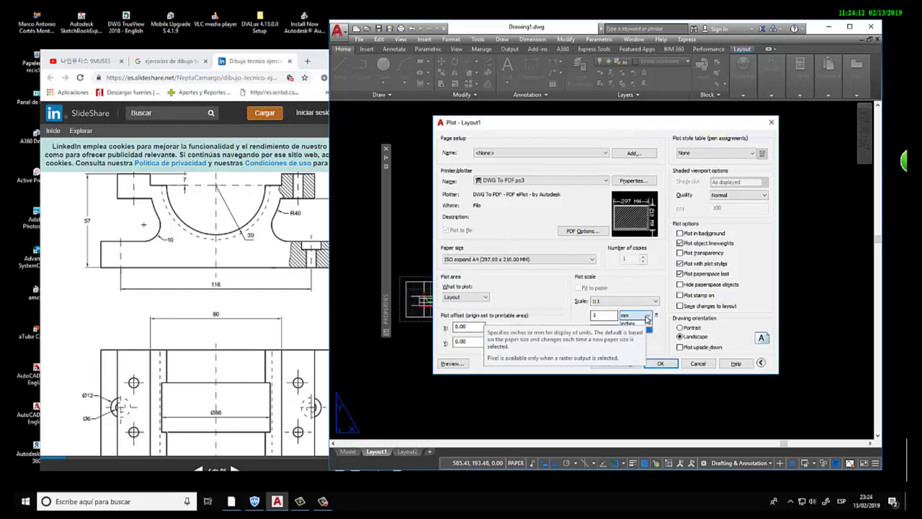
click(640, 328)
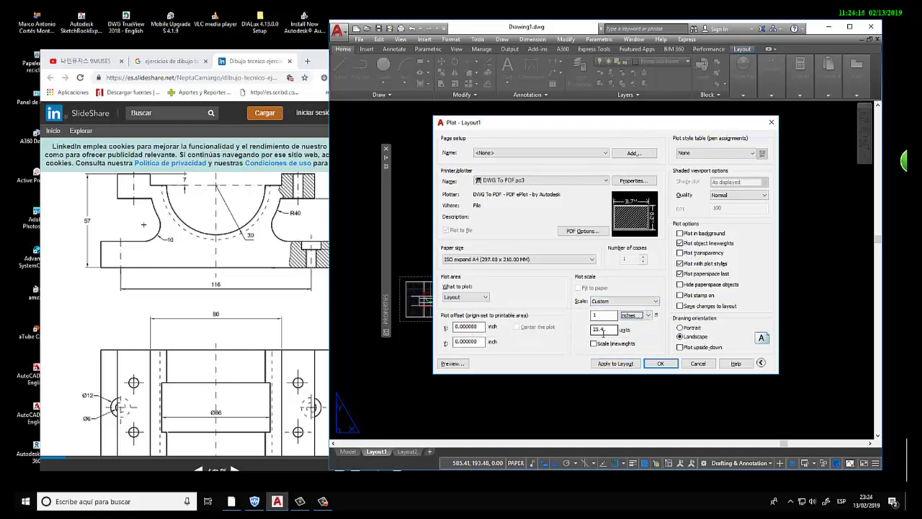
click(602, 329)
click(648, 315)
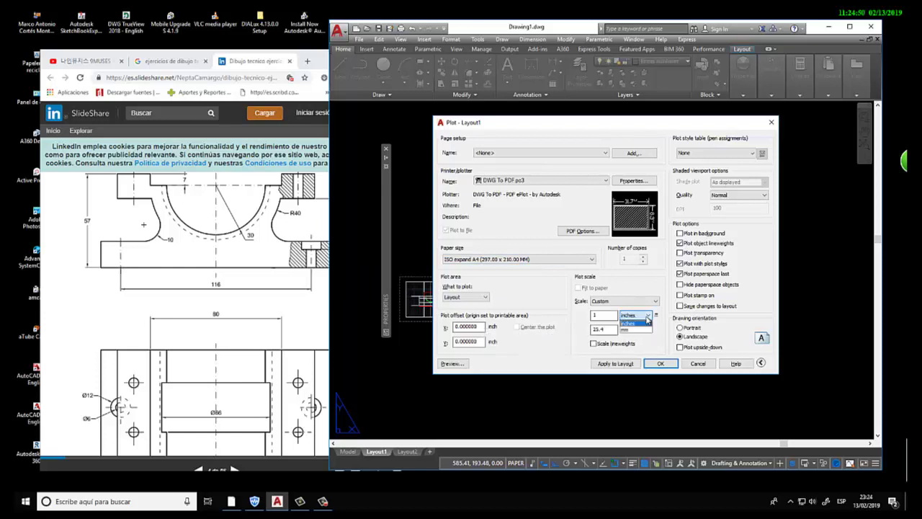
click(629, 329)
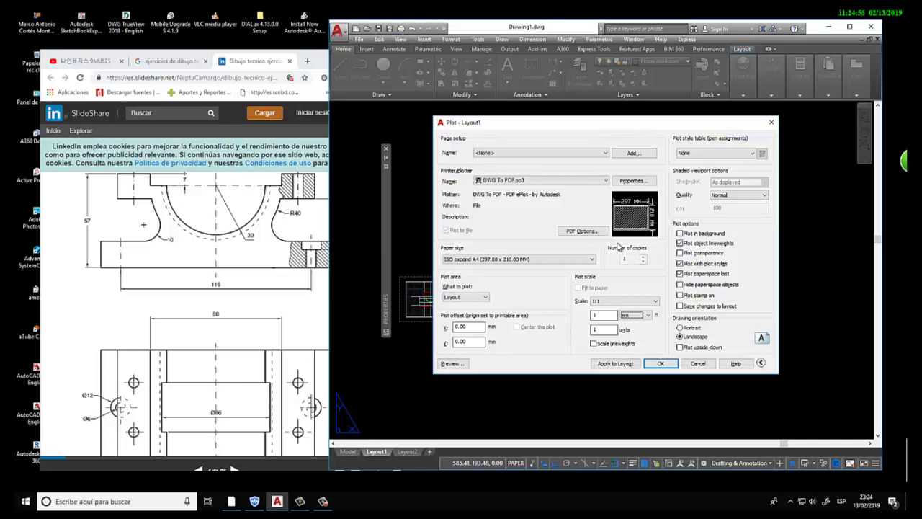
Step: Create a new colour-dependent plot style table 'Marco 09' from scratch and open its editor
click(752, 153)
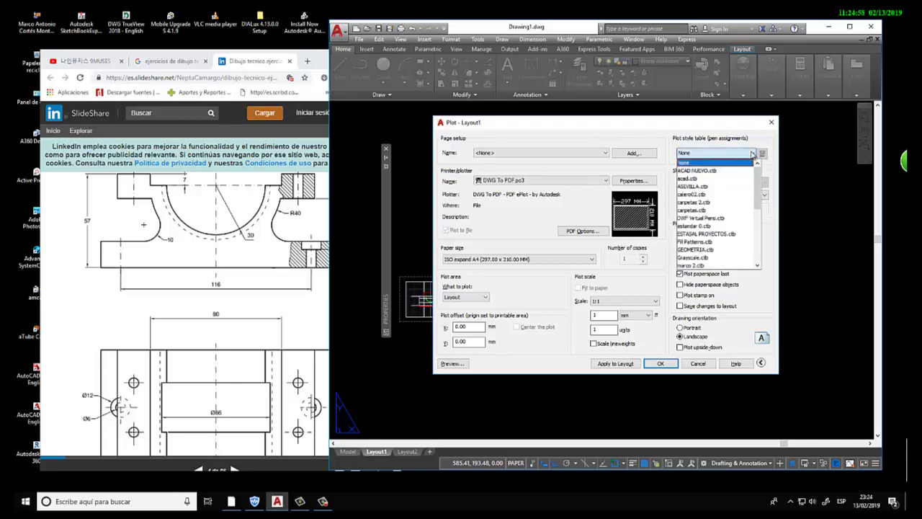
drag(758, 186, 760, 252)
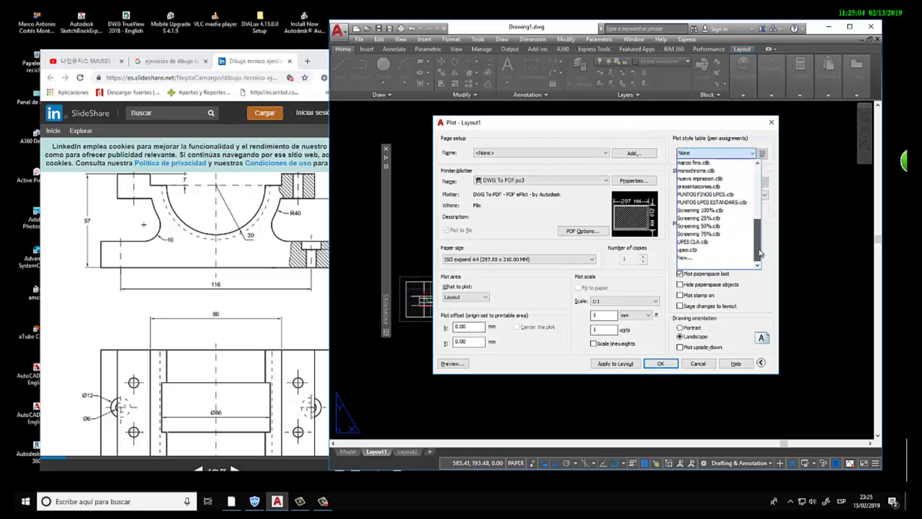
click(692, 258)
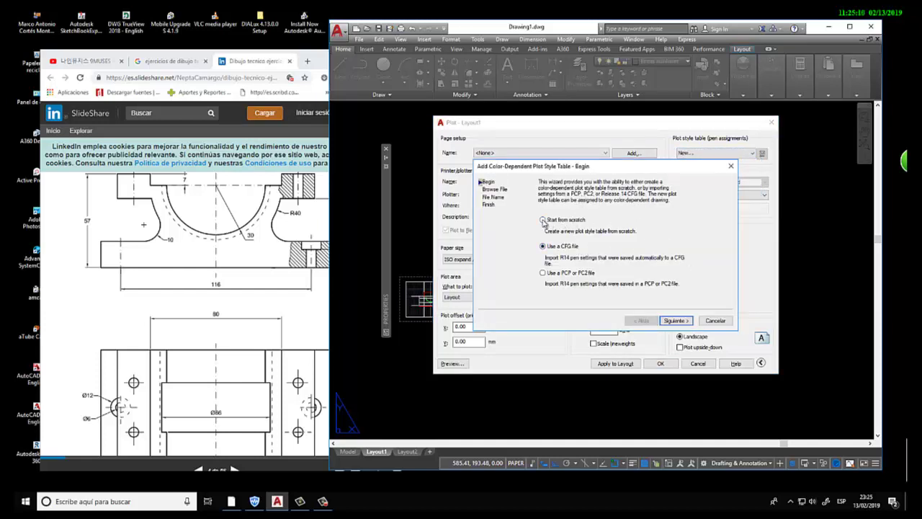
click(543, 220)
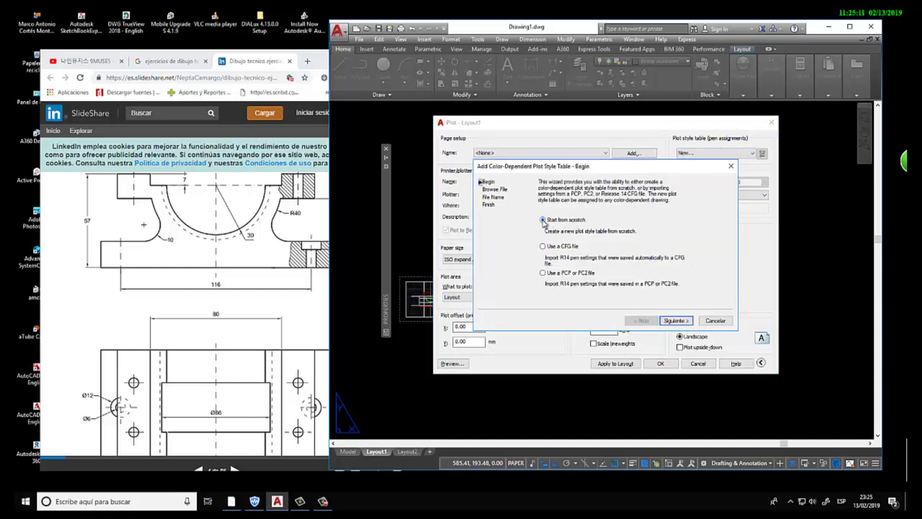
click(675, 321)
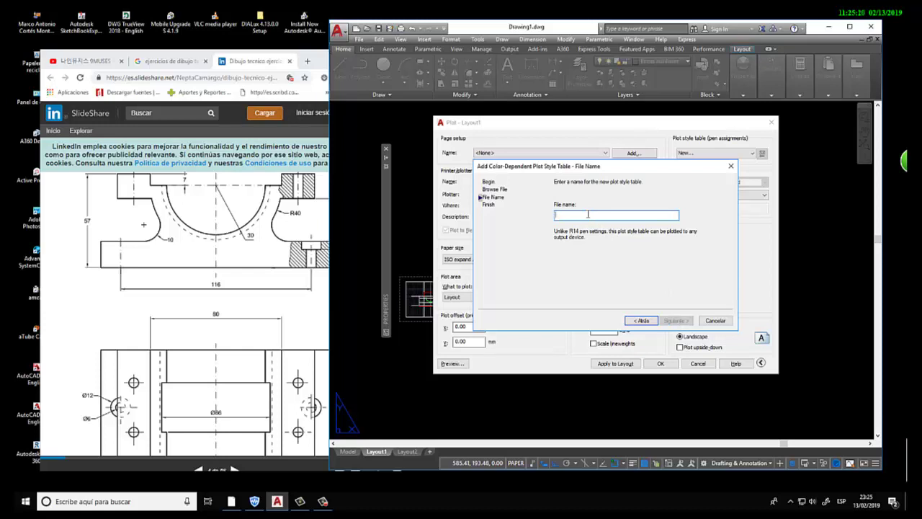
text(Marco 09)
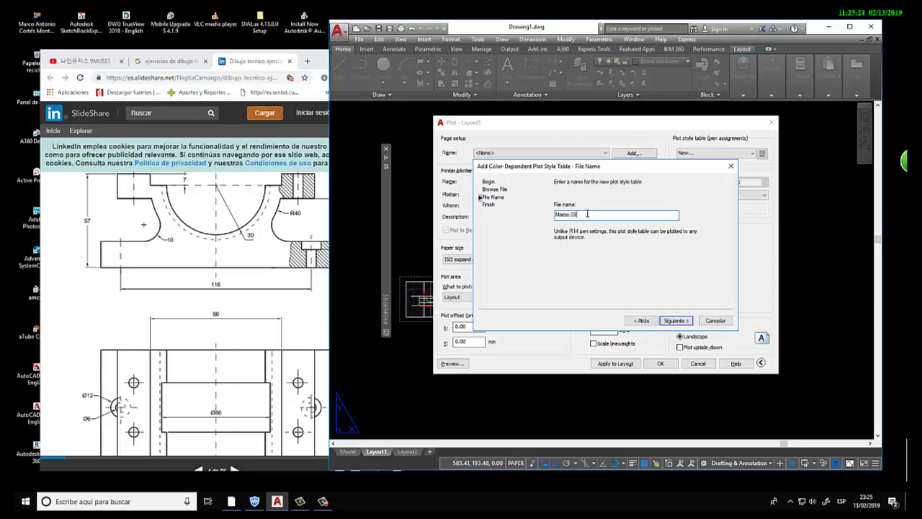
click(676, 322)
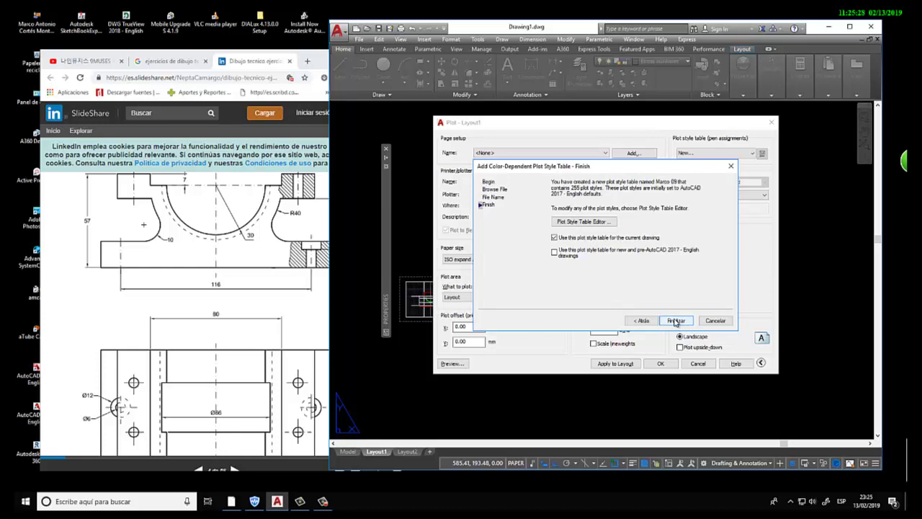
click(588, 221)
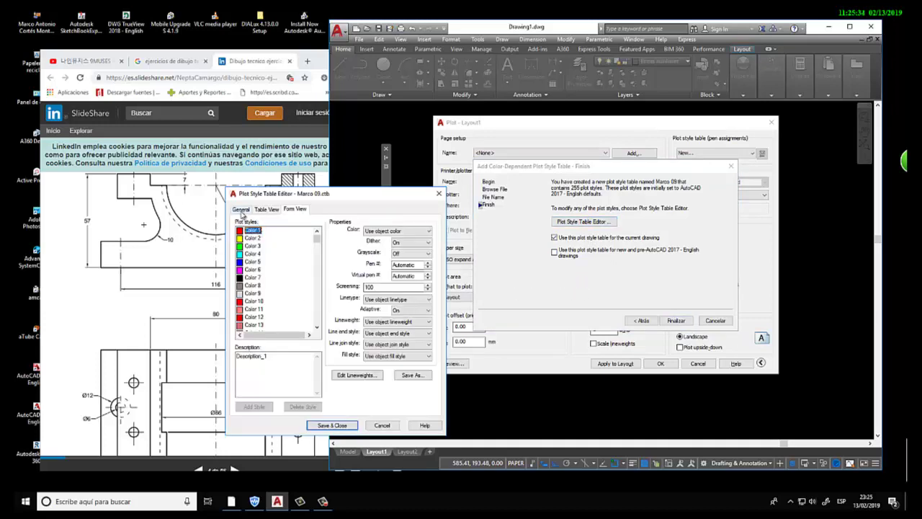
Step: Review the Marco 09 table's General and Table View tabs, then return to Form View
click(241, 209)
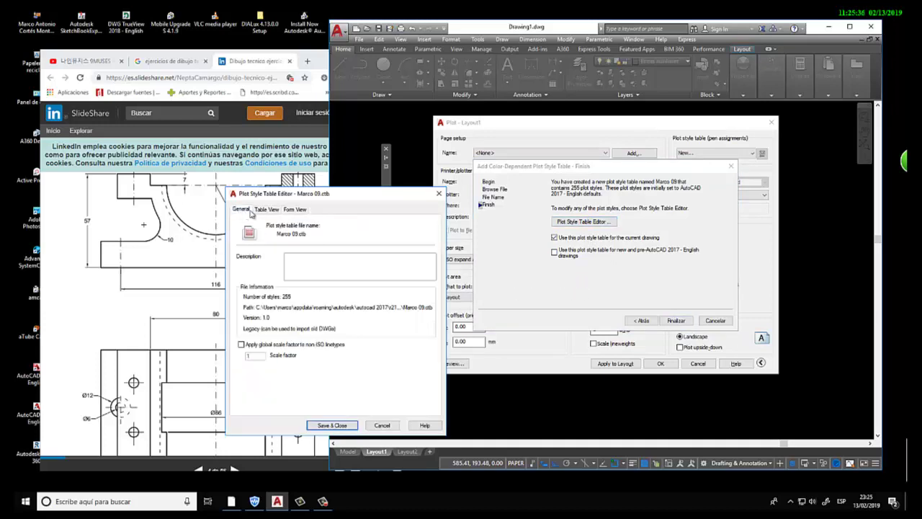
click(267, 209)
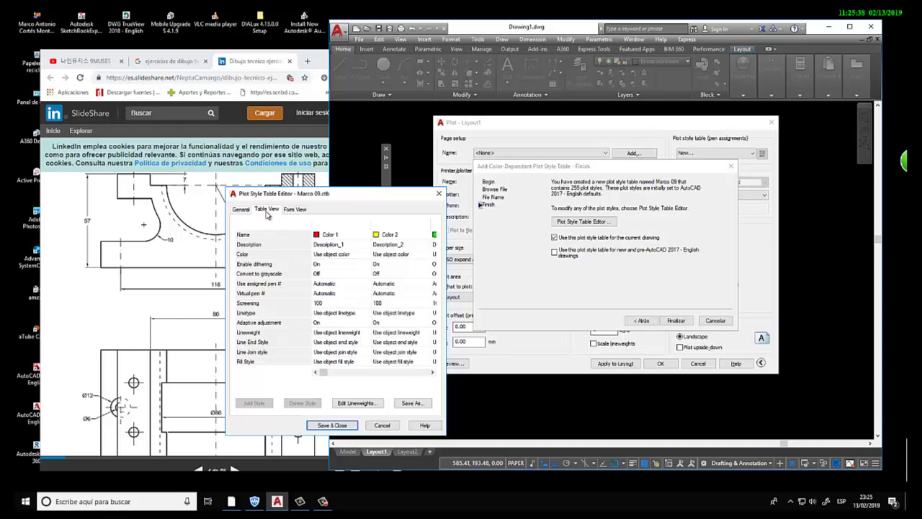
click(294, 209)
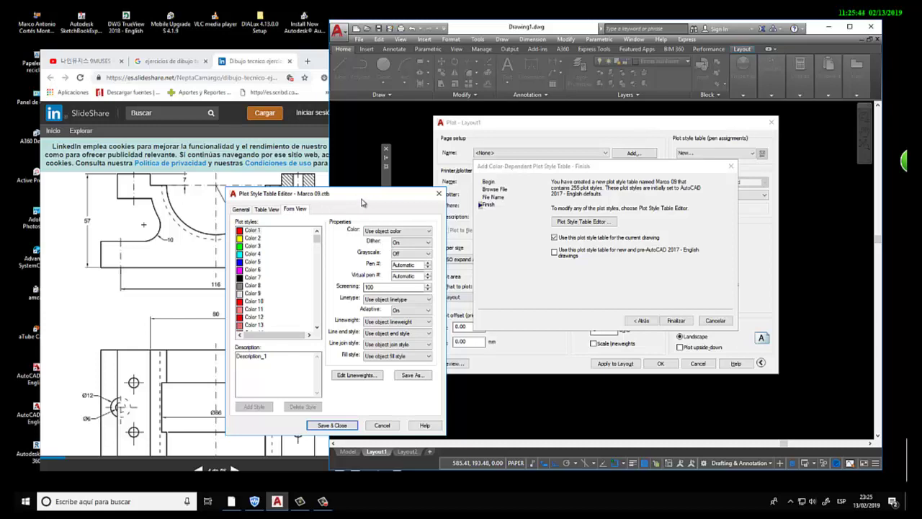
drag(362, 203, 412, 137)
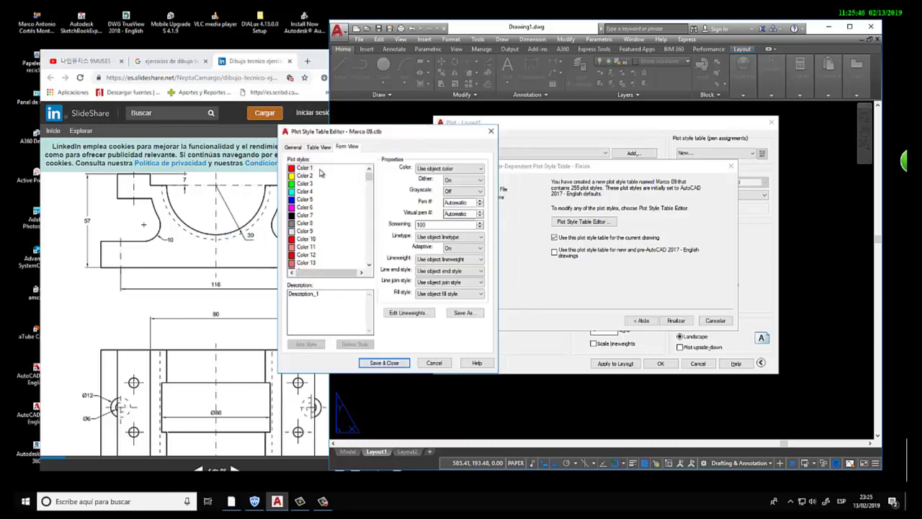
Step: Set plot styles Color 1 through Color 6 to plot in Black
click(316, 169)
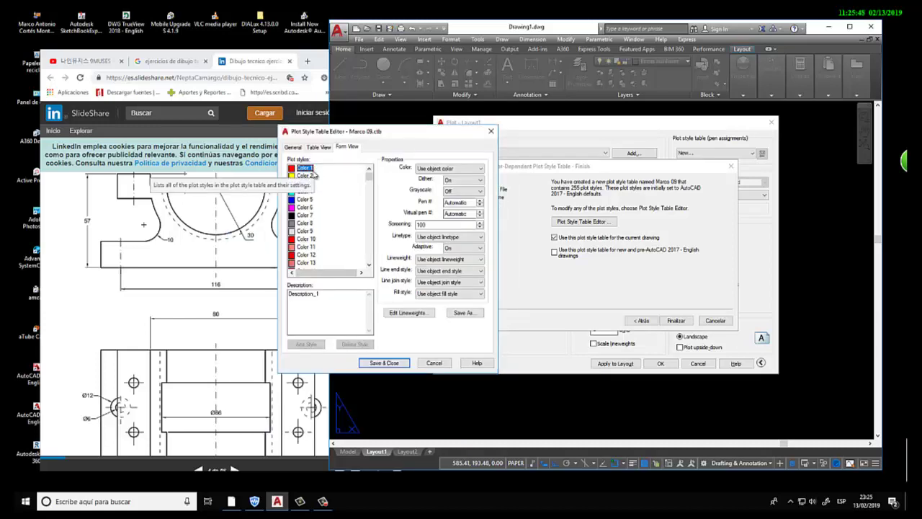
key(shift+Down)
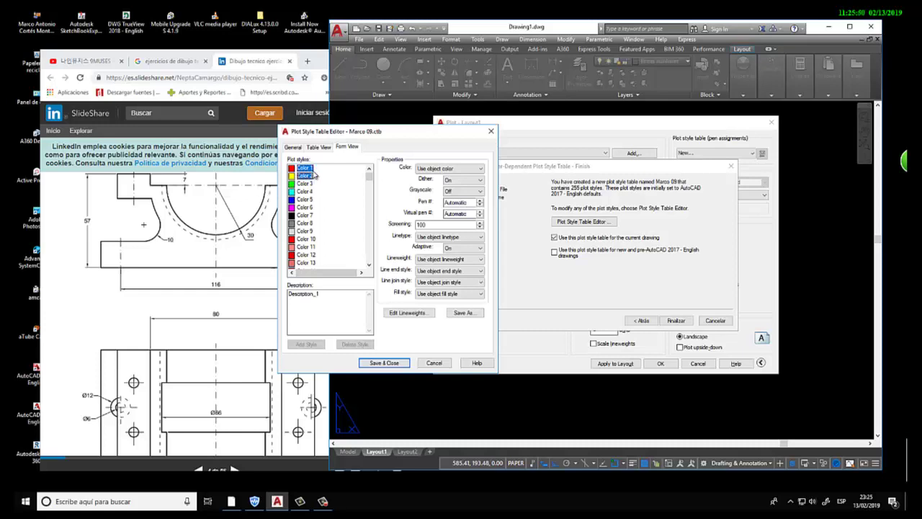
key(shift+Down)
key(shift+Down)
key(shift+Down)
key(shift+Down)
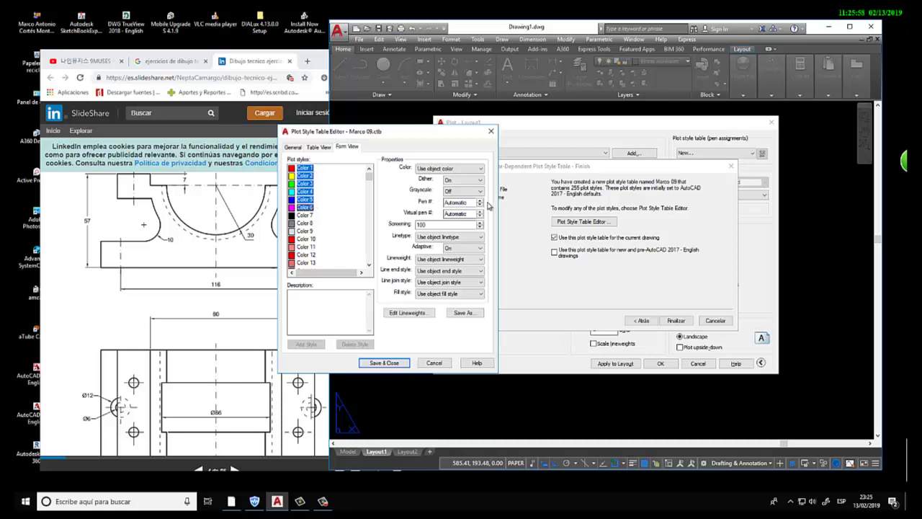
click(479, 169)
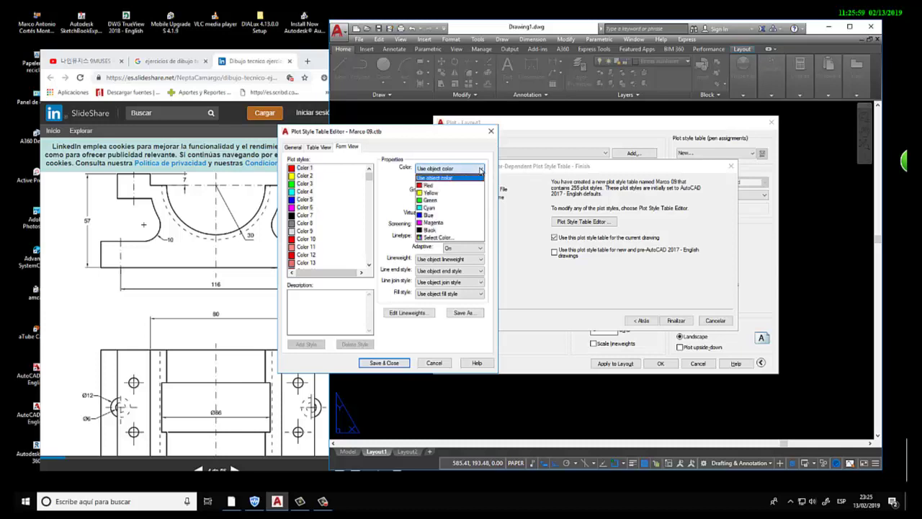
click(456, 230)
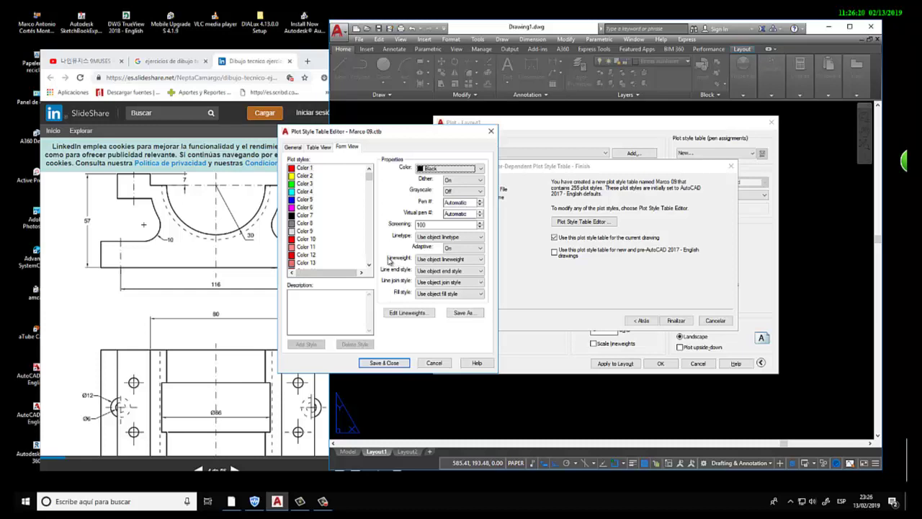
Step: Select the plot styles from Color 7 through the end of the list
click(480, 261)
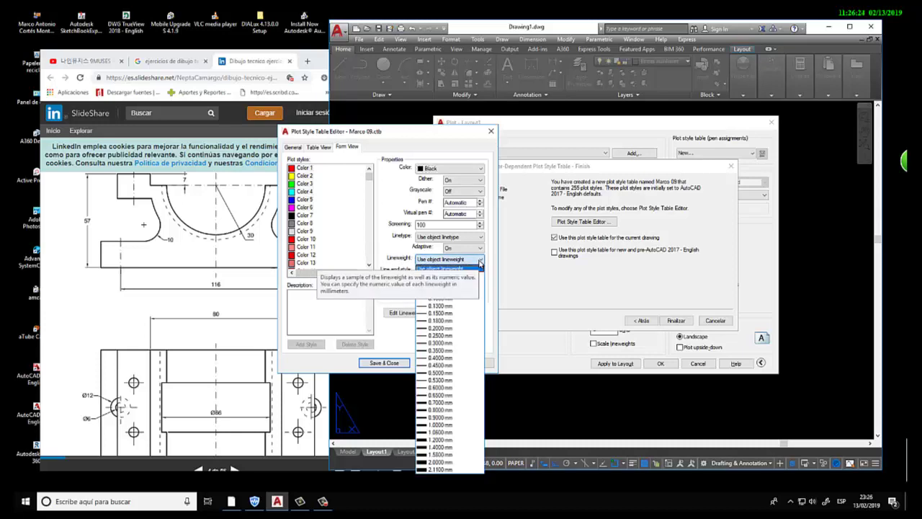
click(479, 264)
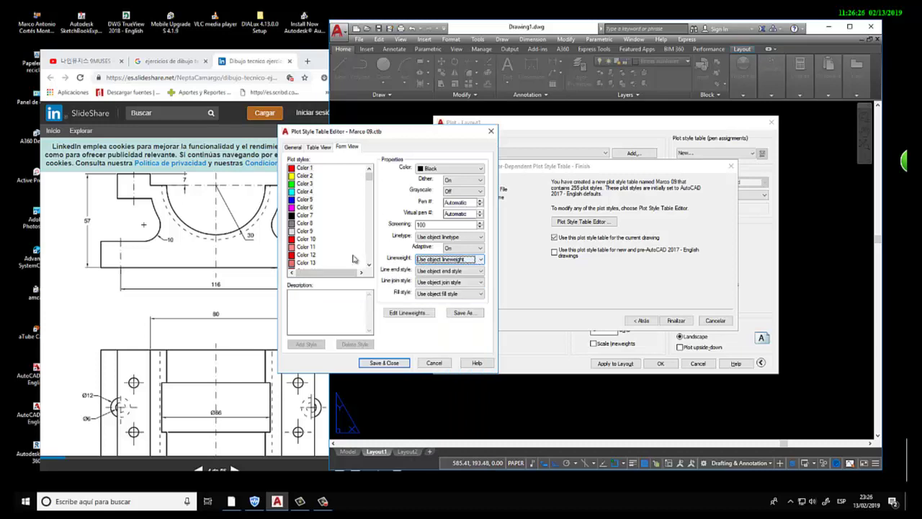
click(305, 215)
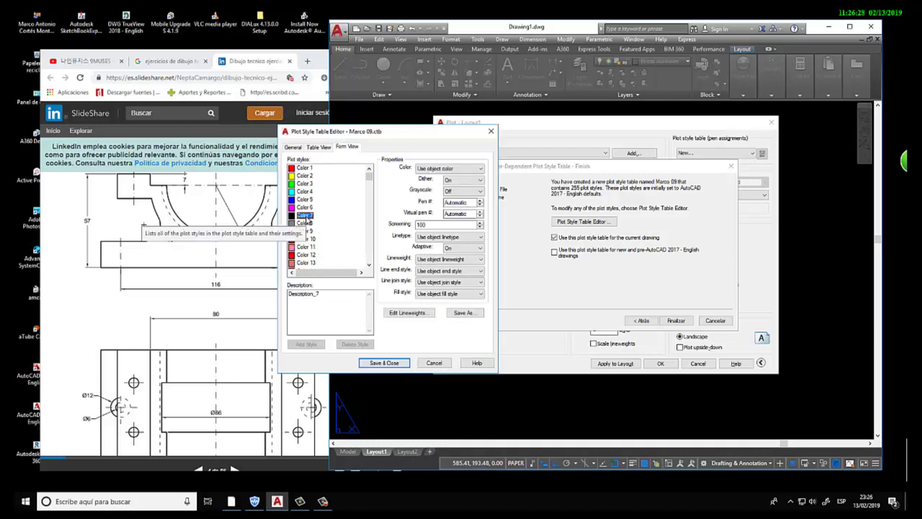
key(shift+Down)
key(shift+Down)
key(shift+Down)
key(shift+Down)
key(shift+Down)
key(shift+Down)
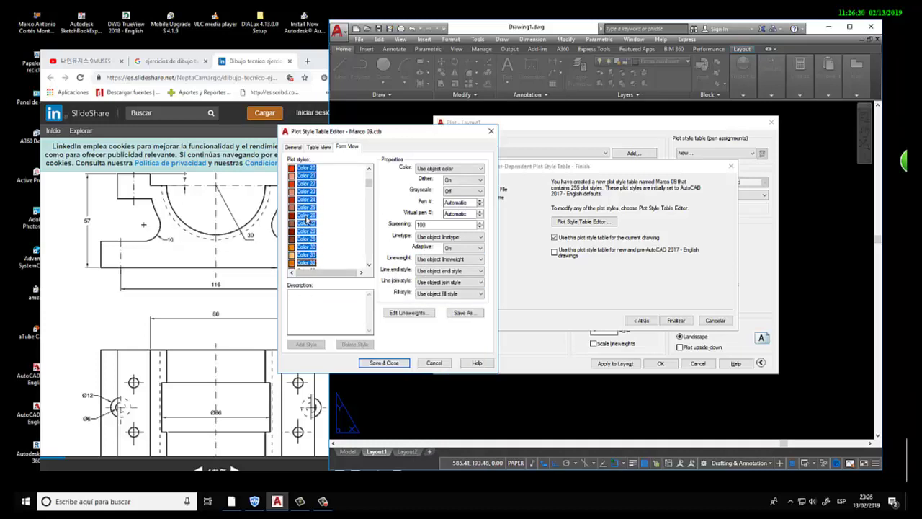
key(shift+Down)
key(shift+Down)
key(shift+Down)
key(shift+Down)
key(shift+Down)
key(shift+Down)
key(shift+Down)
key(shift+Down)
key(shift+Down)
key(shift+Down)
key(shift+Down)
key(shift+Down)
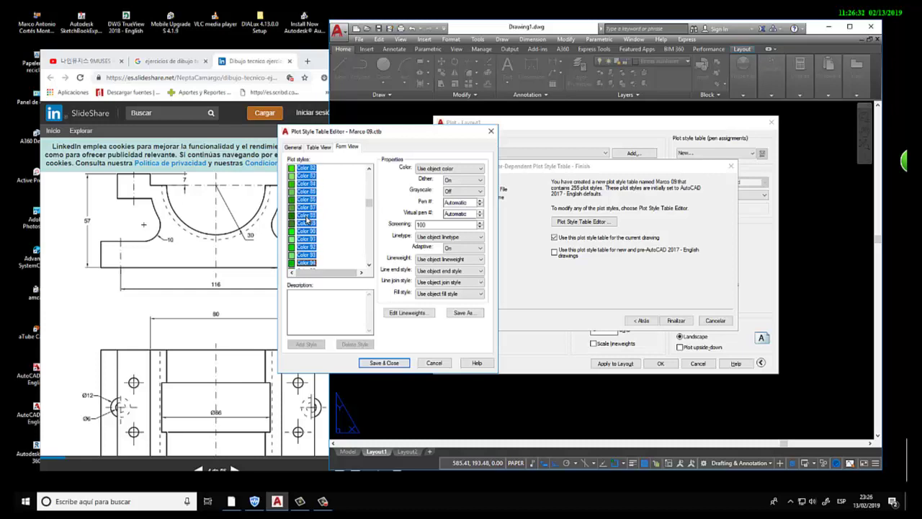
key(shift+Down)
key(shift+Down)
key(shift+Down)
key(shift+Down)
key(shift+Down)
key(shift+Down)
key(shift+Down)
key(shift+Down)
key(shift+Down)
key(shift+Down)
key(shift+Down)
key(shift+Down)
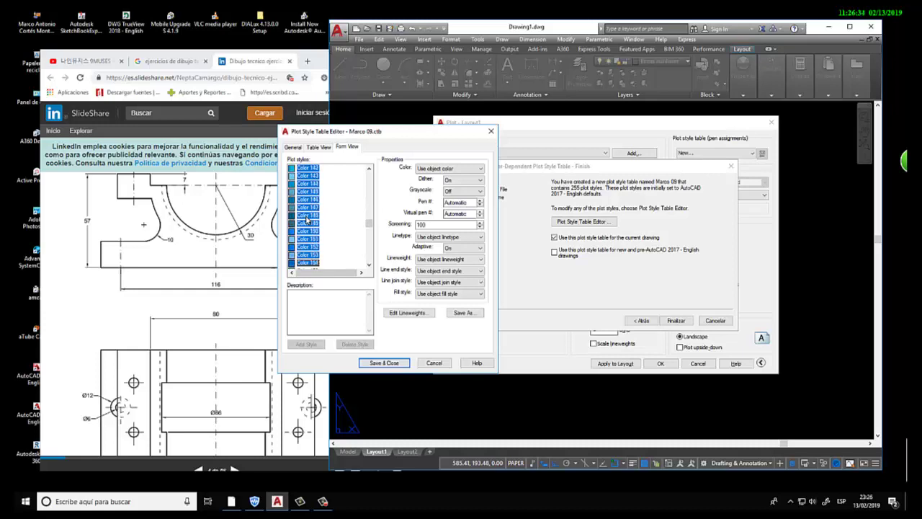
key(shift+Down)
key(shift+Down)
key(shift+Down)
key(shift+Down)
key(shift+Down)
key(shift+Down)
key(shift+Down)
key(shift+Down)
key(shift+Down)
key(shift+Down)
key(shift+Down)
key(shift+Down)
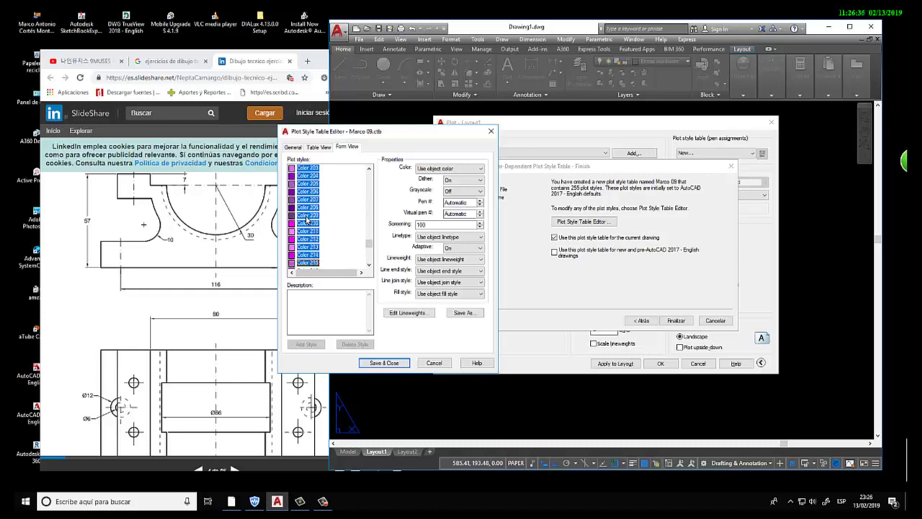
key(shift+Down)
key(shift+Down)
key(shift+Down)
key(shift+Down)
key(shift+Down)
key(shift+Down)
key(shift+Down)
key(shift+Down)
key(shift+Down)
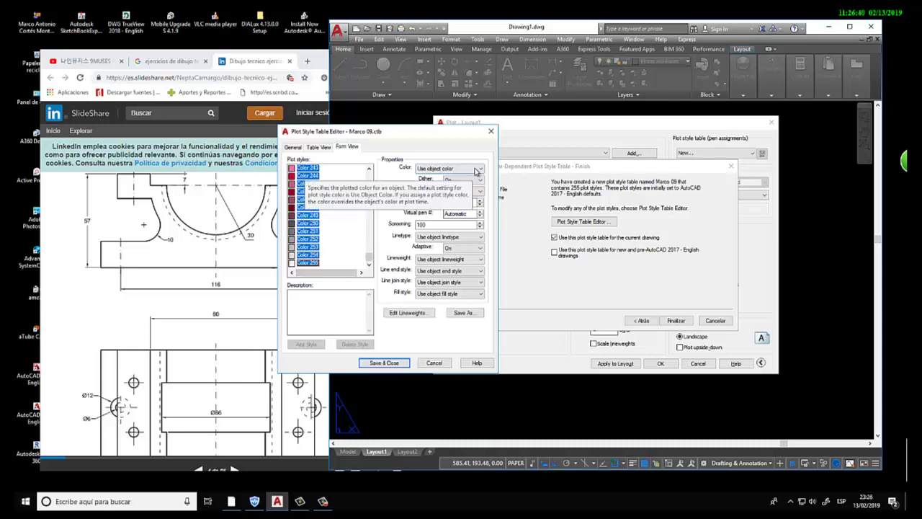
Step: Give them index colour 252 and 0.0500 mm lineweight, then save the table
click(448, 168)
click(445, 238)
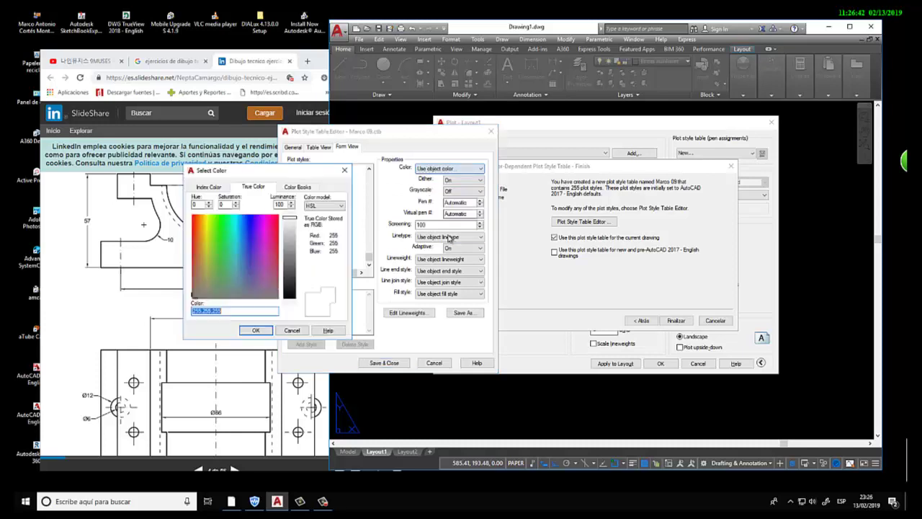
click(211, 187)
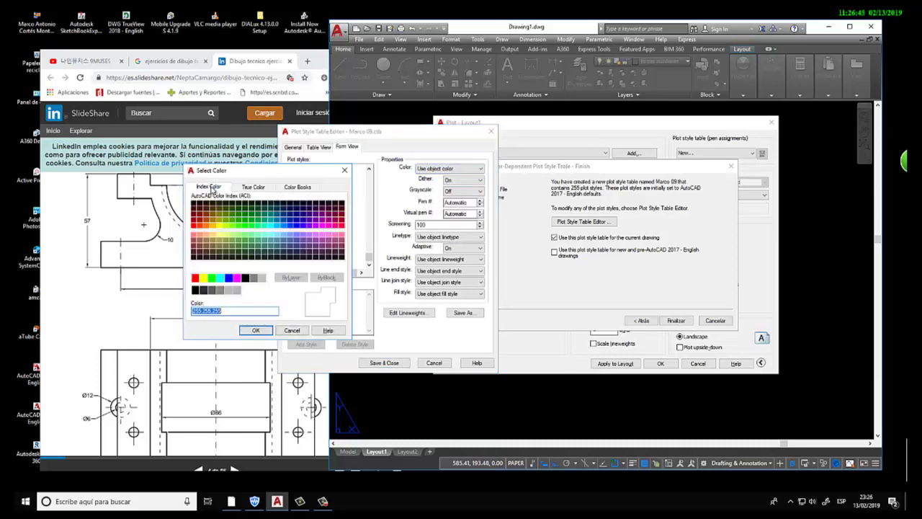
click(212, 290)
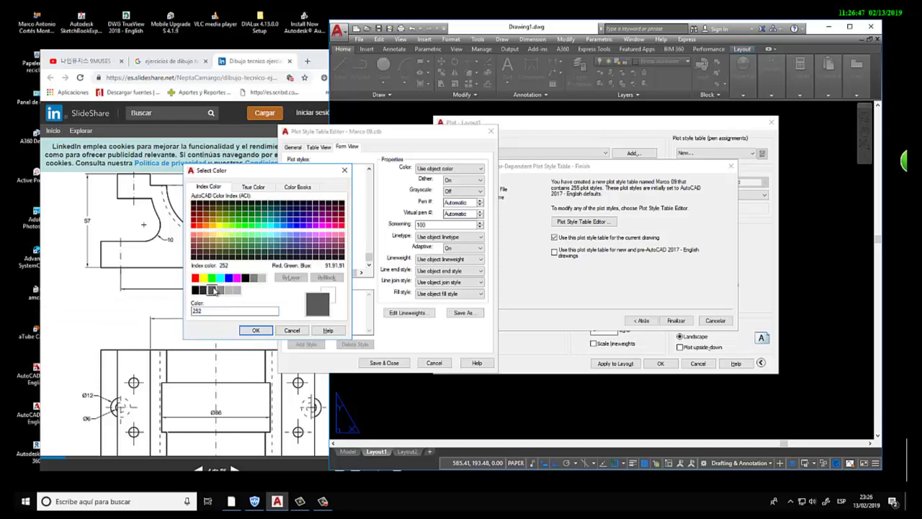
click(255, 331)
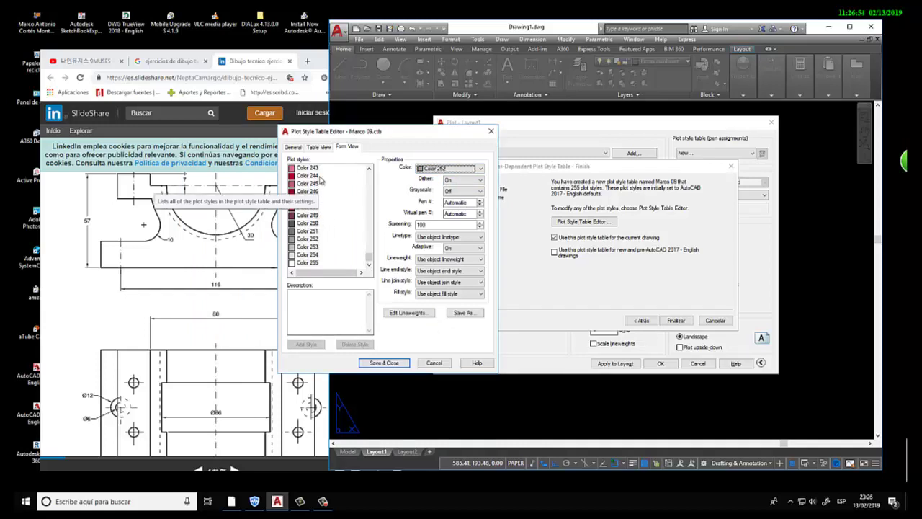
click(480, 259)
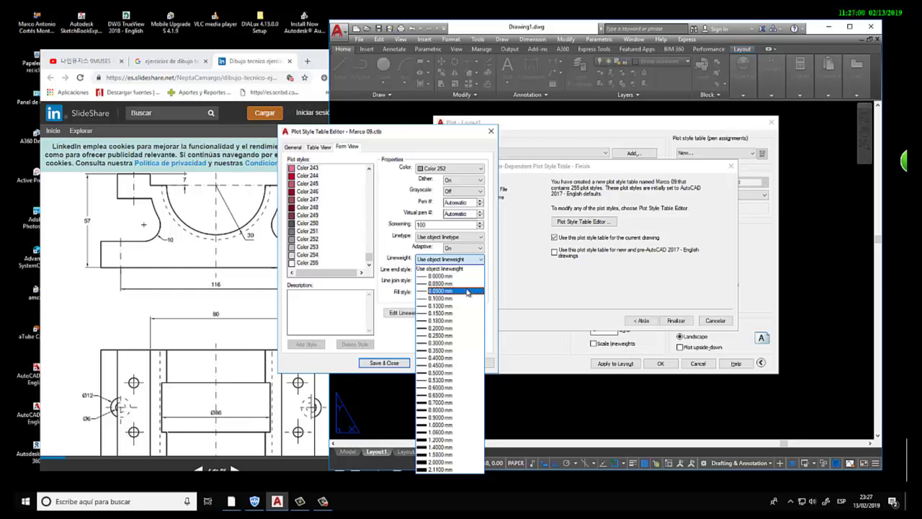
click(468, 284)
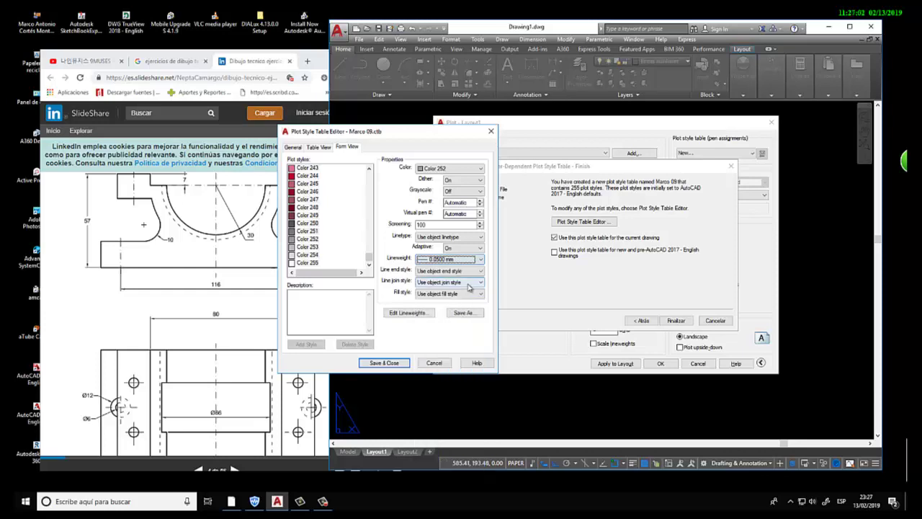
click(384, 363)
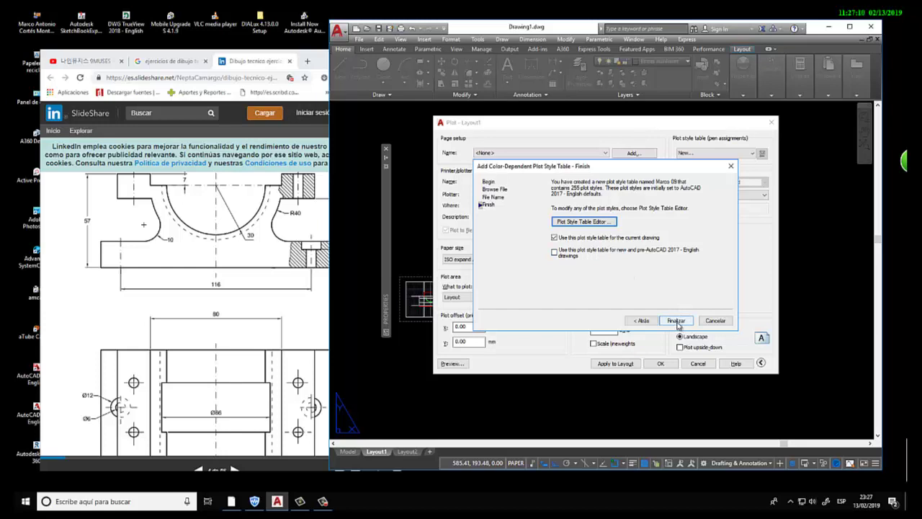
Step: Finish the wizard with Marco-09.ctb as the plot style table and close the Plot dialog
click(677, 322)
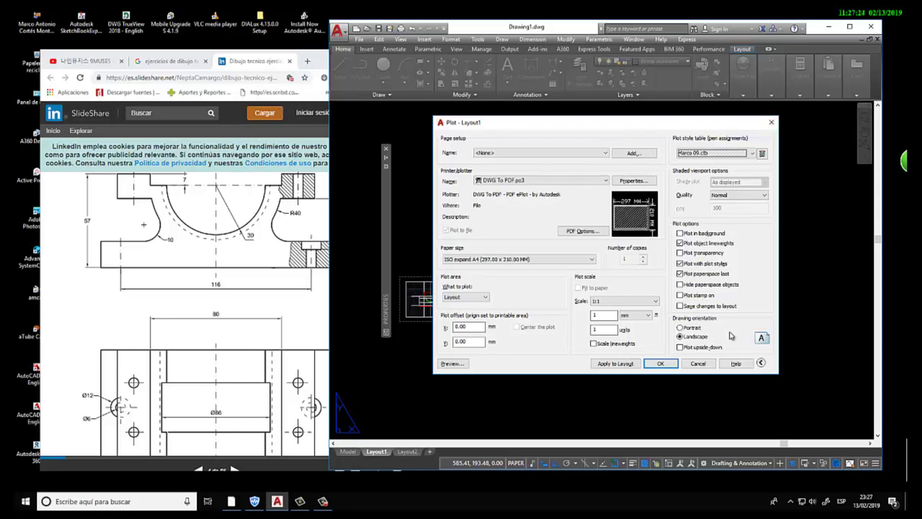
click(772, 126)
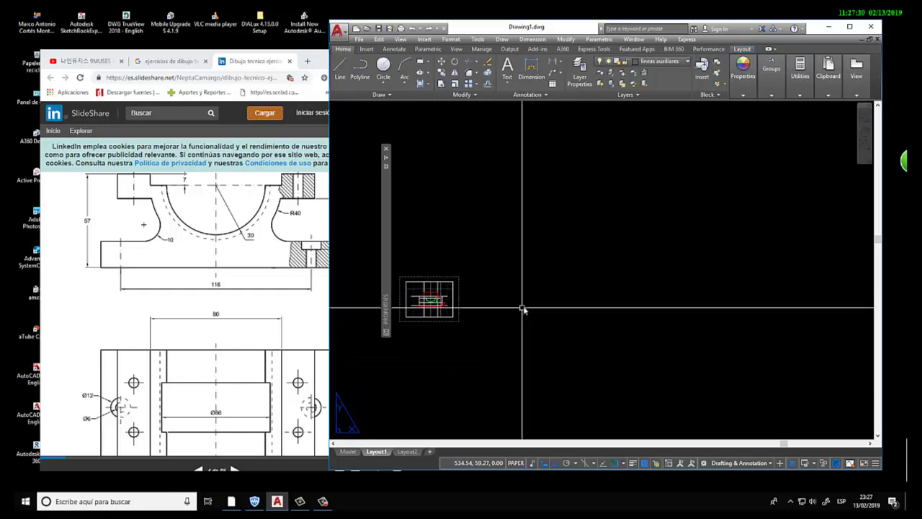
Step: Draw a 297 by 210 rectangle on the Layout1 sheet
text(l)
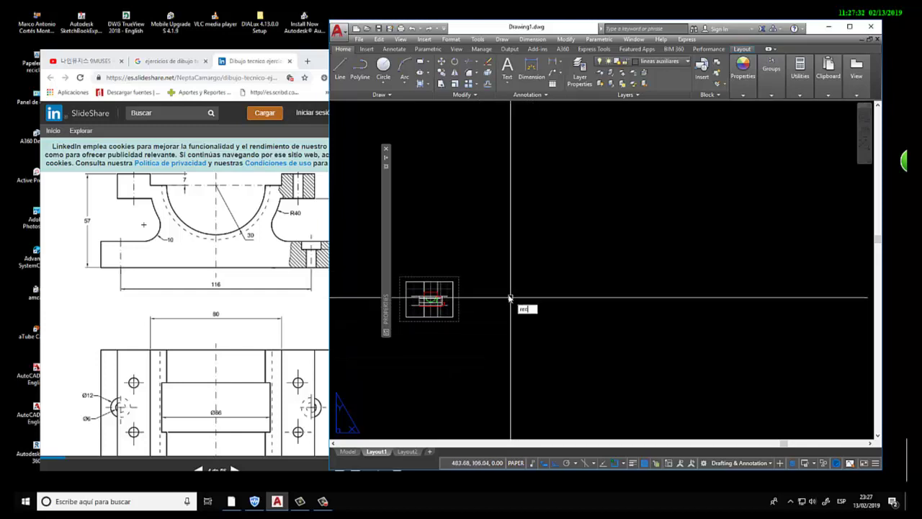
key(Return)
click(480, 313)
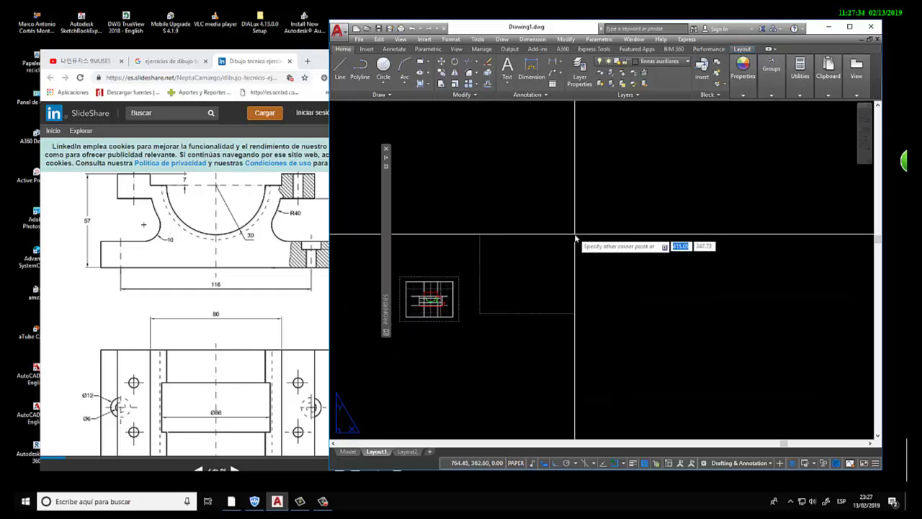
text(297)
key(Tab)
text(21)
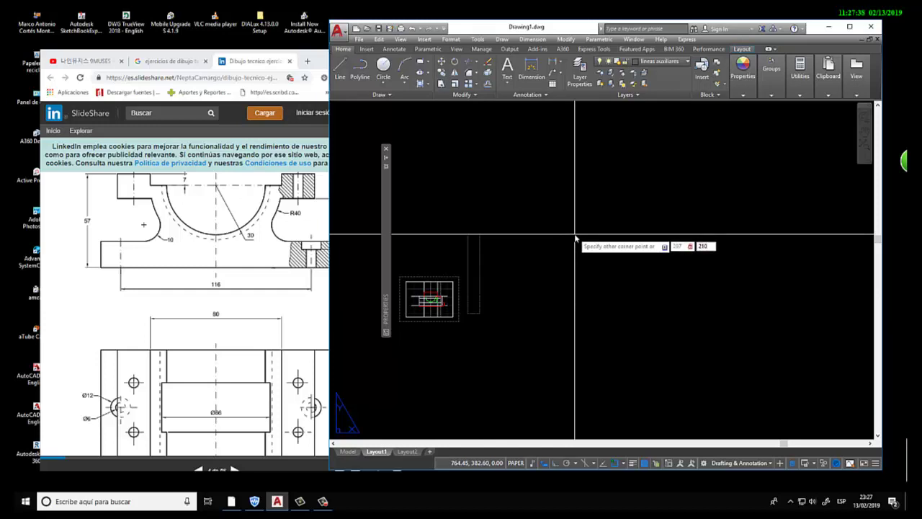
key(Return)
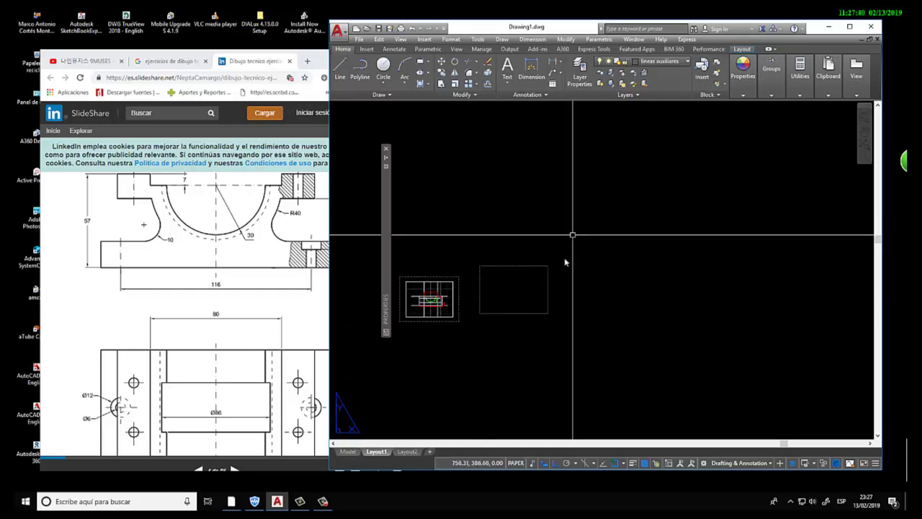
Step: Put the new rectangle on layer limite de la hoja
scroll(471, 290, up, 1)
scroll(556, 222, up, 4)
click(553, 228)
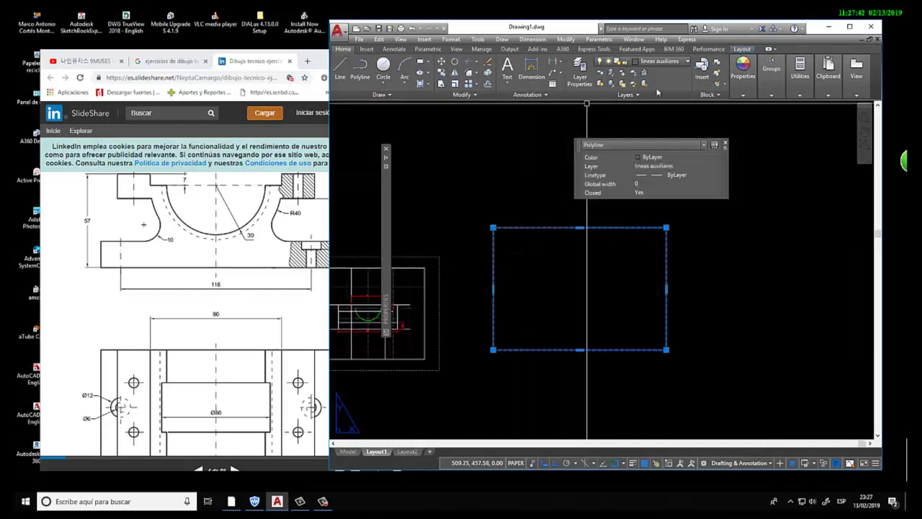
click(684, 63)
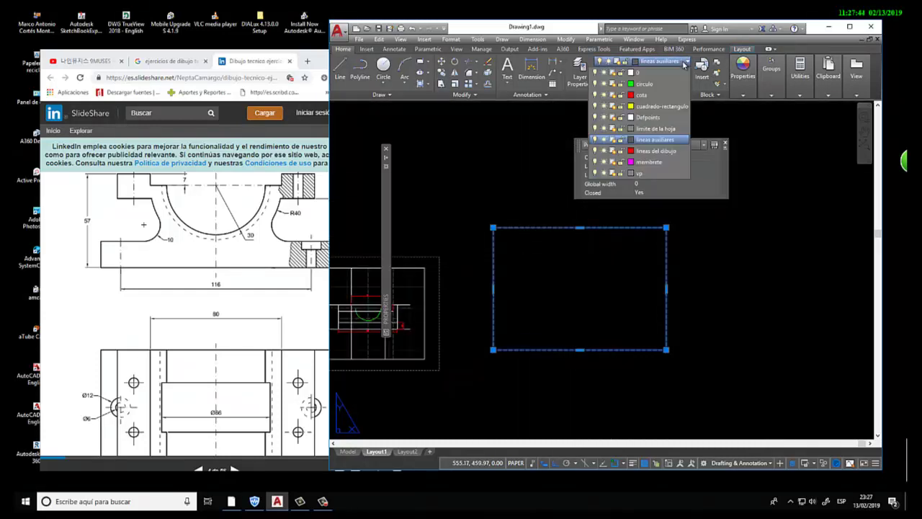
click(682, 128)
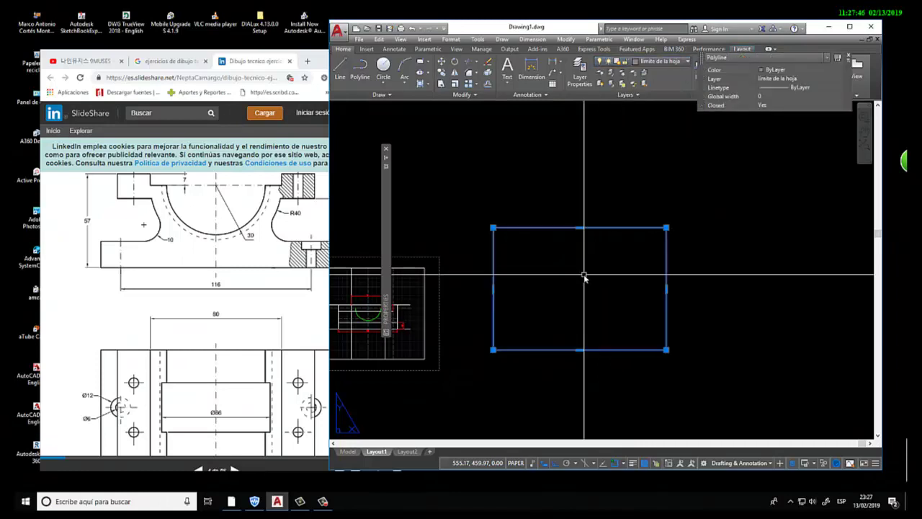
scroll(584, 272, down, 3)
scroll(591, 247, up, 3)
key(Escape)
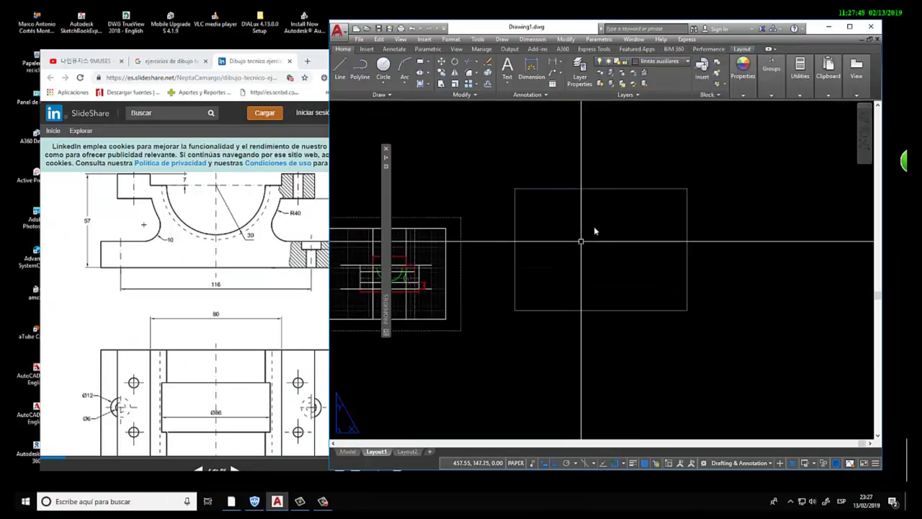
Step: Offset the rectangle 10 units inward to form an inner border
scroll(583, 243, down, 4)
scroll(617, 154, up, 4)
middle_drag(617, 154, 595, 225)
scroll(595, 225, up, 3)
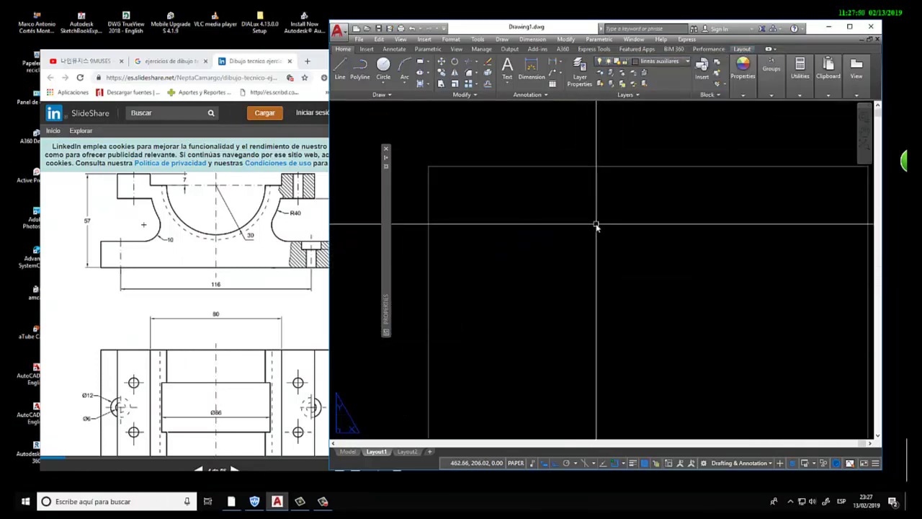
text(o)
key(Return)
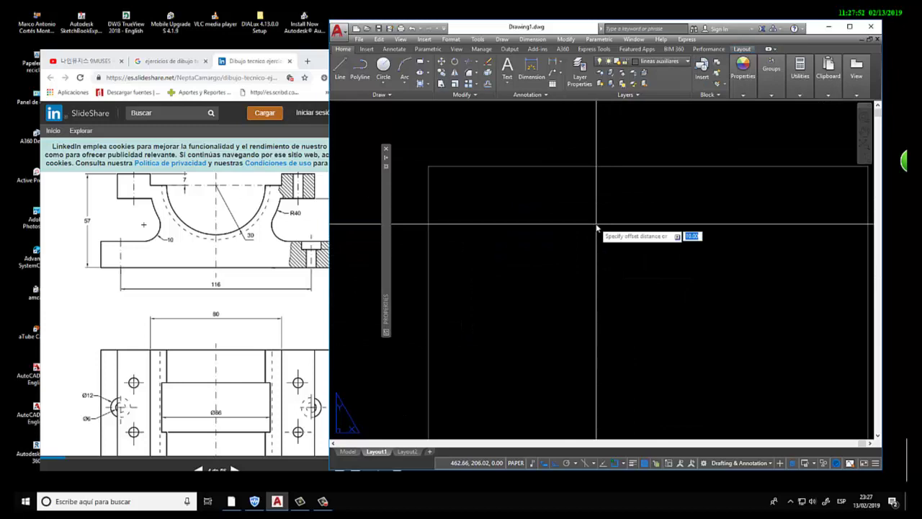
text(10)
key(Return)
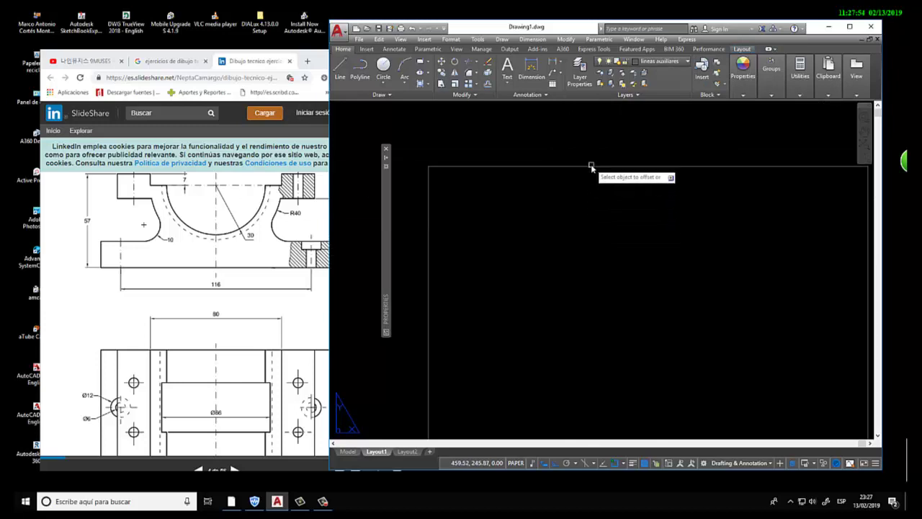
click(590, 168)
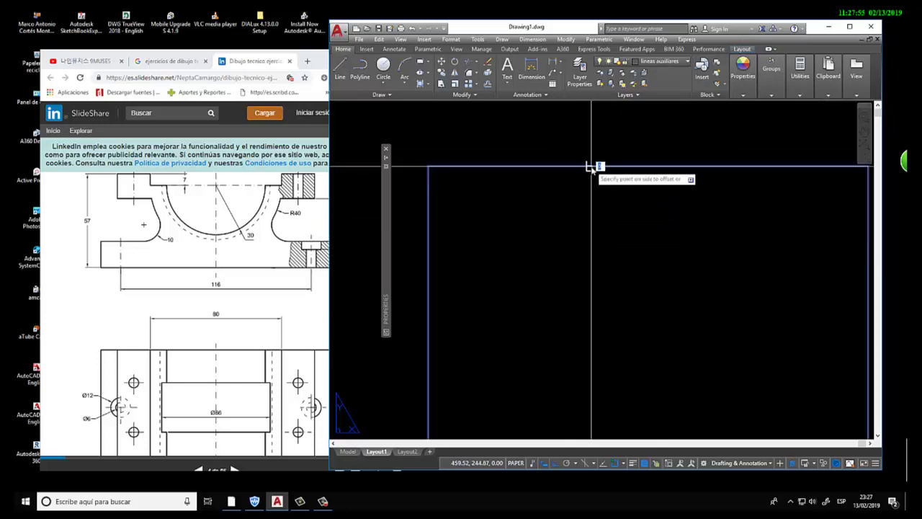
click(590, 235)
scroll(586, 159, down, 5)
scroll(615, 206, up, 2)
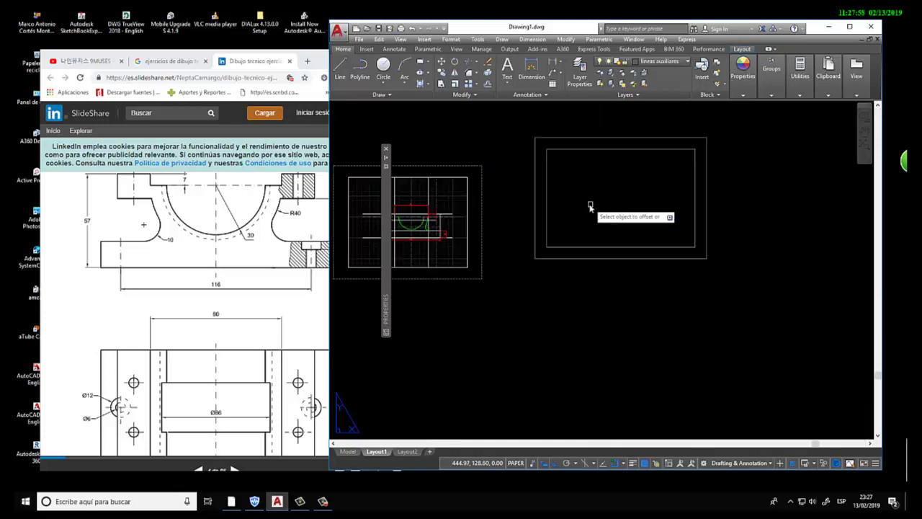
key(Escape)
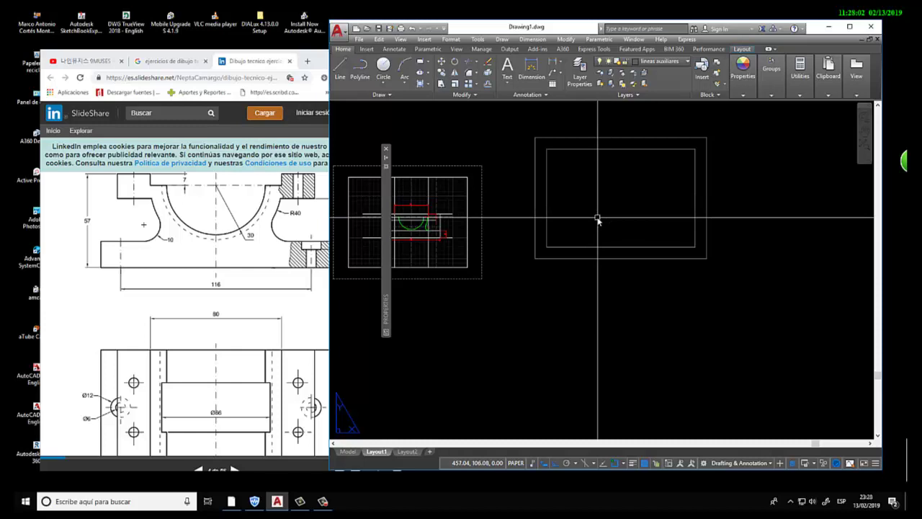
Step: Delete both existing border rectangles with a crossing selection
click(596, 150)
key(Escape)
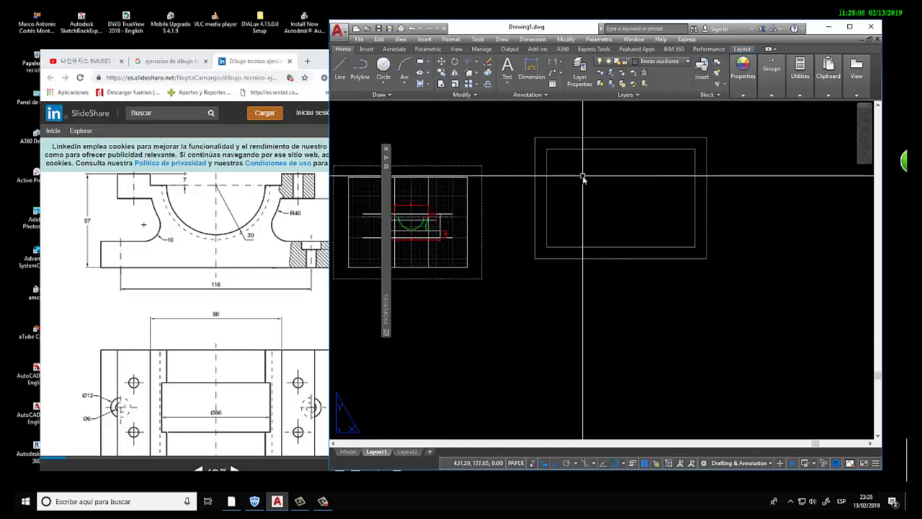
click(730, 123)
click(536, 274)
key(Delete)
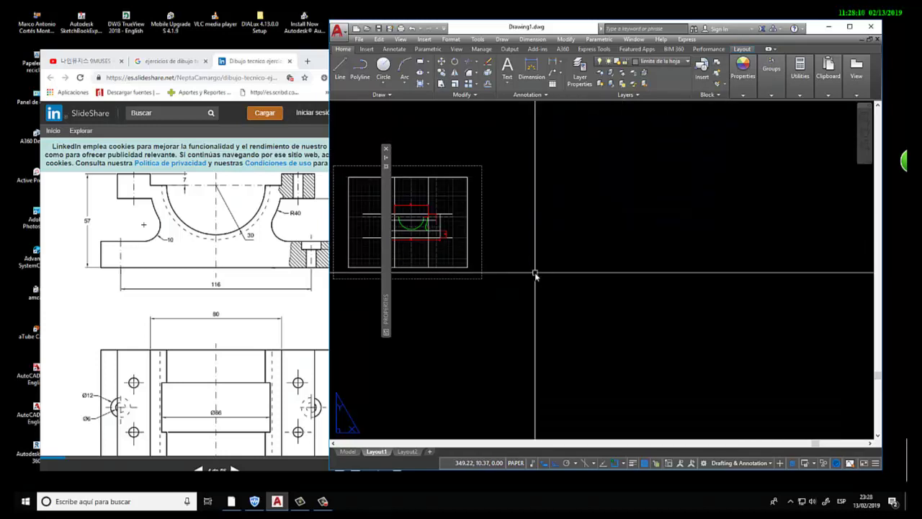
Step: Draw a new 297 by 210 rectangle and place it on layer limite de la hoja
text(rec)
key(Return)
click(524, 286)
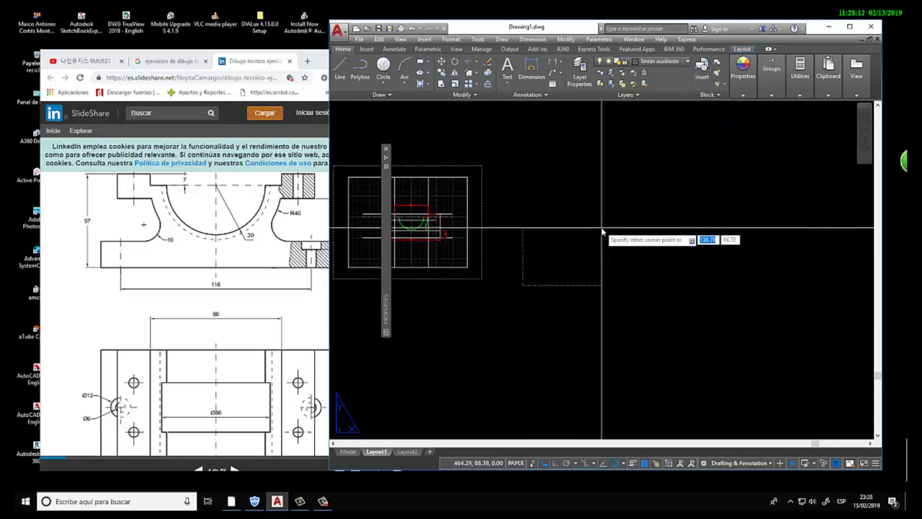
text(297)
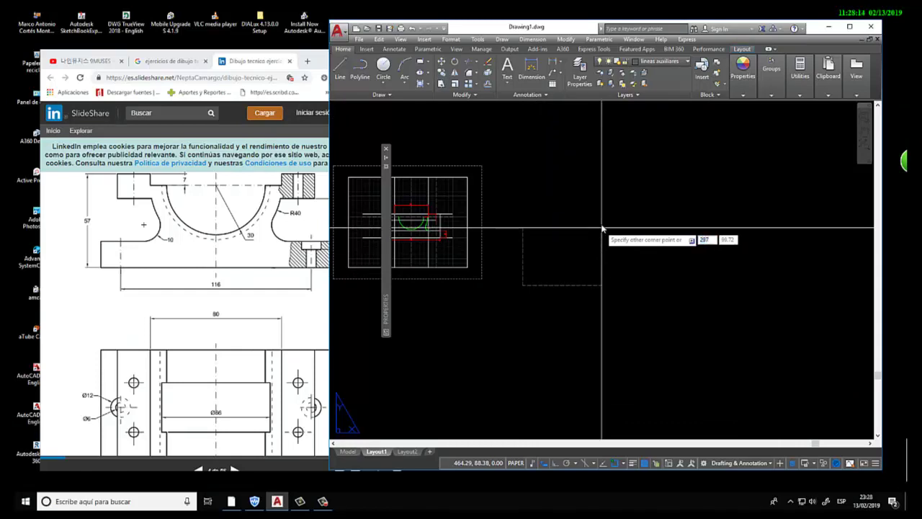
key(Tab)
text(210)
key(Return)
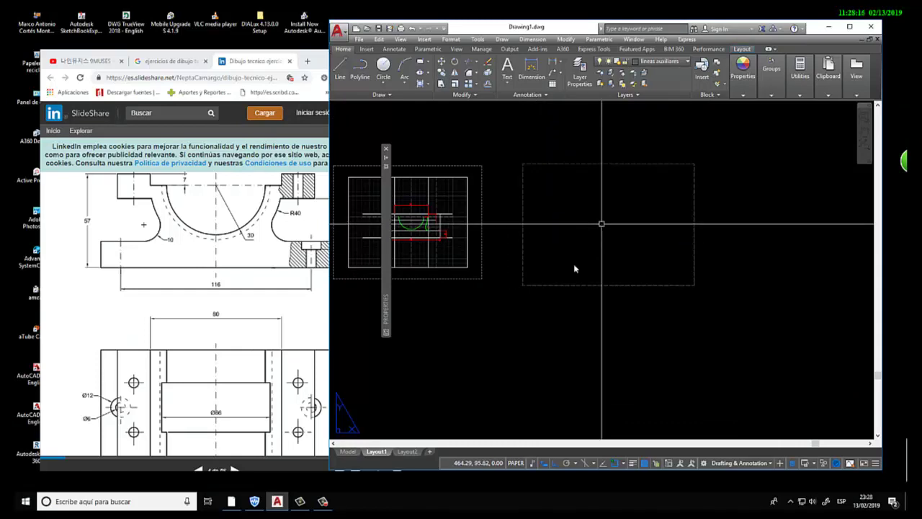
click(610, 165)
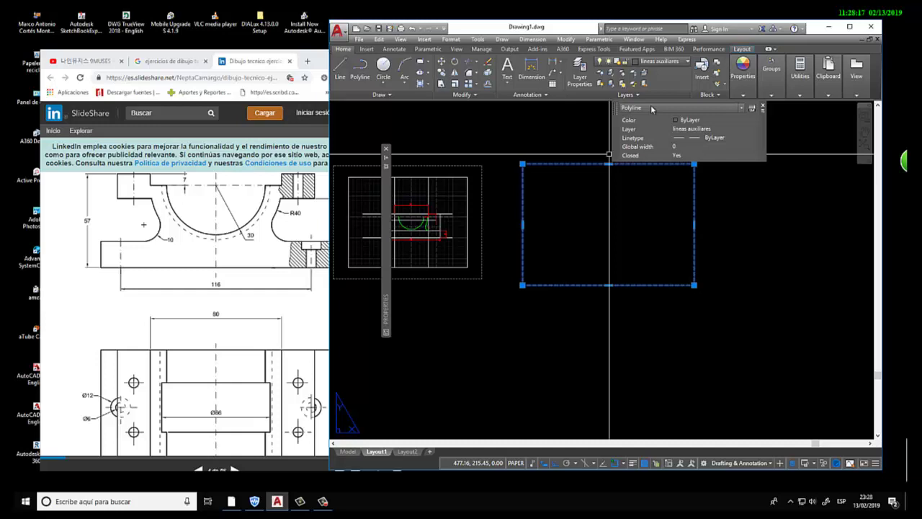
click(687, 62)
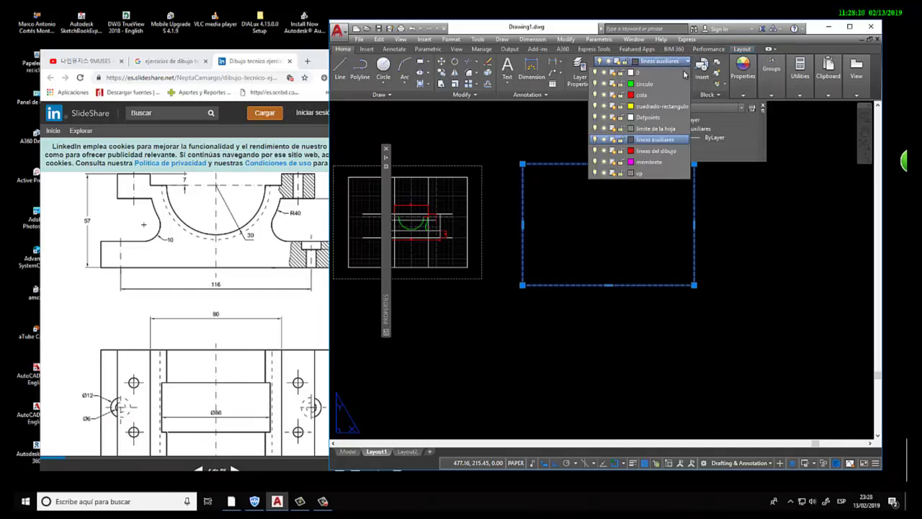
click(668, 130)
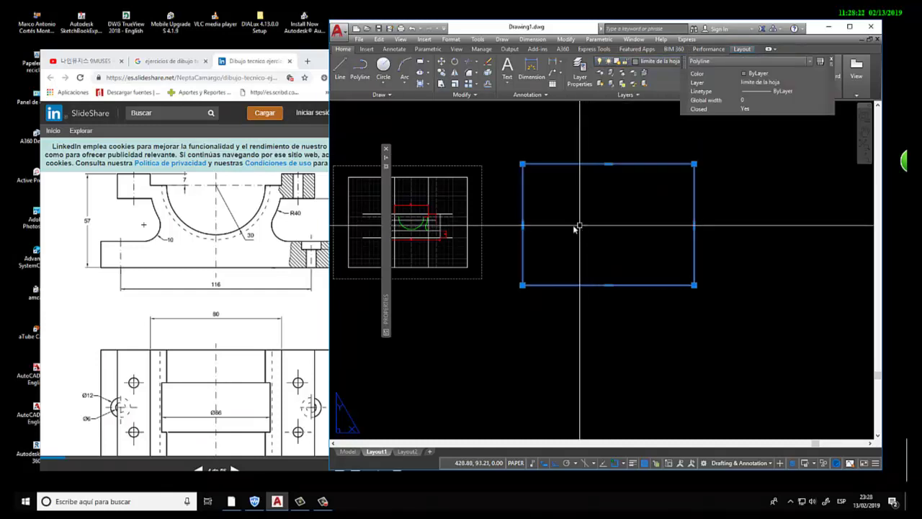
key(Escape)
Step: Offset the sheet border 20 units inward
text(mv)
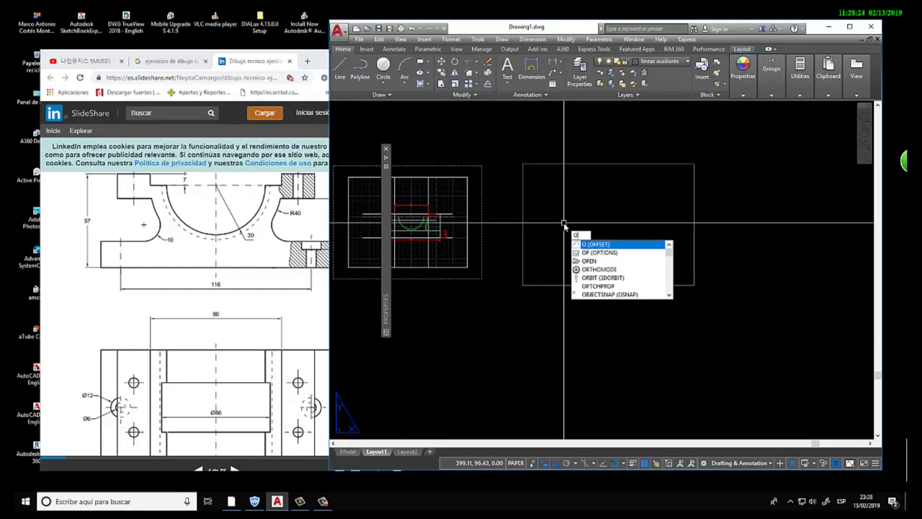
key(Return)
click(488, 84)
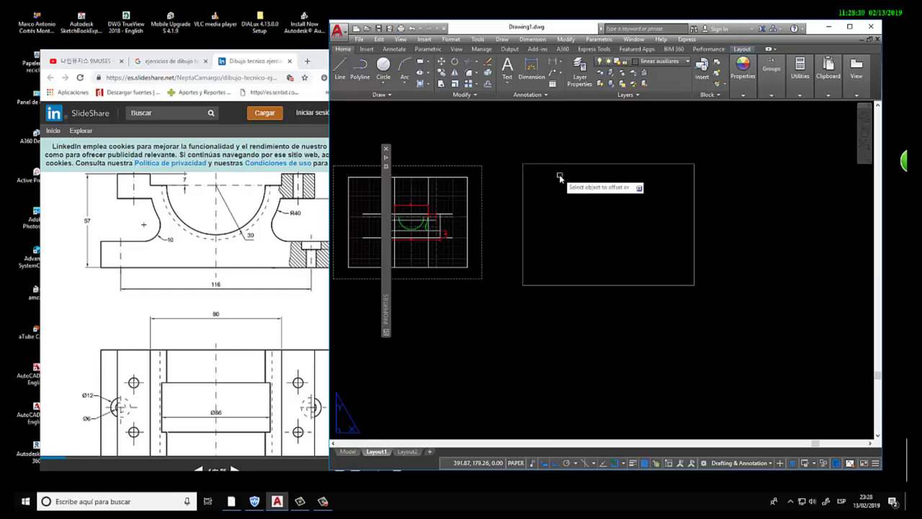
key(Return)
click(579, 164)
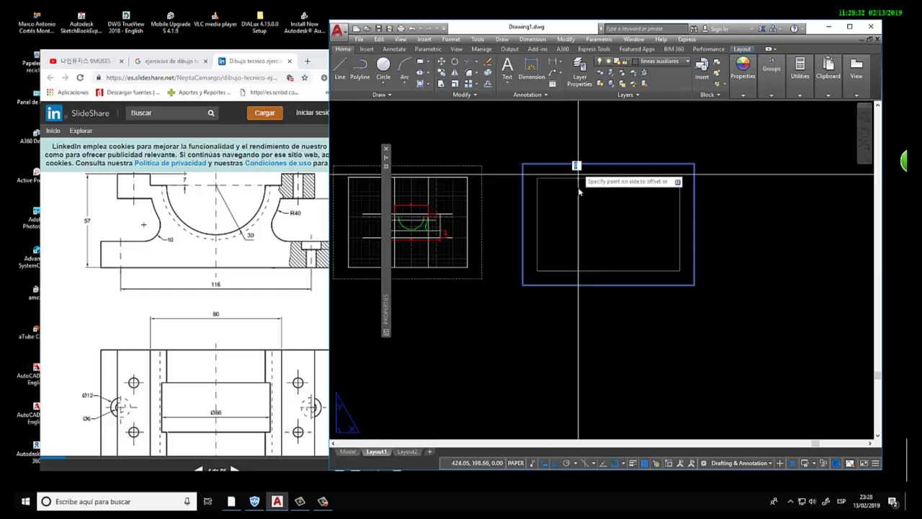
click(578, 202)
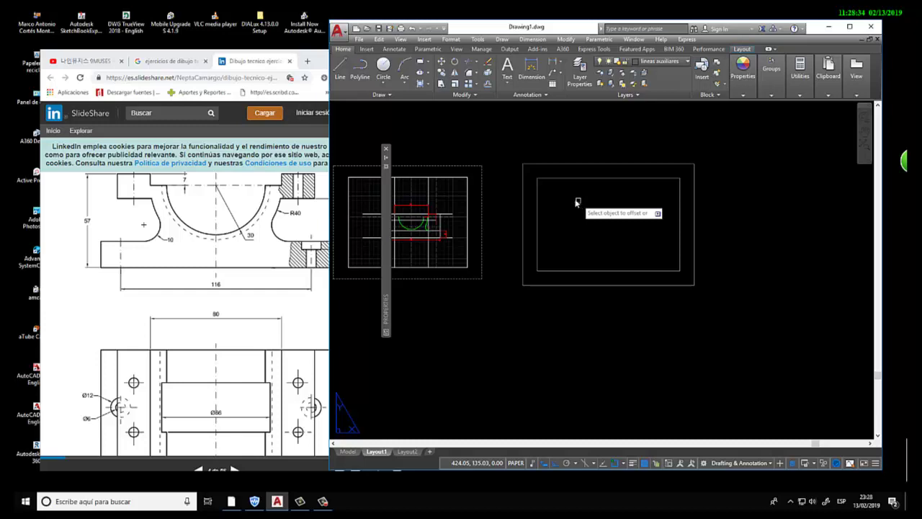
key(Escape)
Step: Move the inner rectangle onto the membrete layer
click(566, 179)
key(Escape)
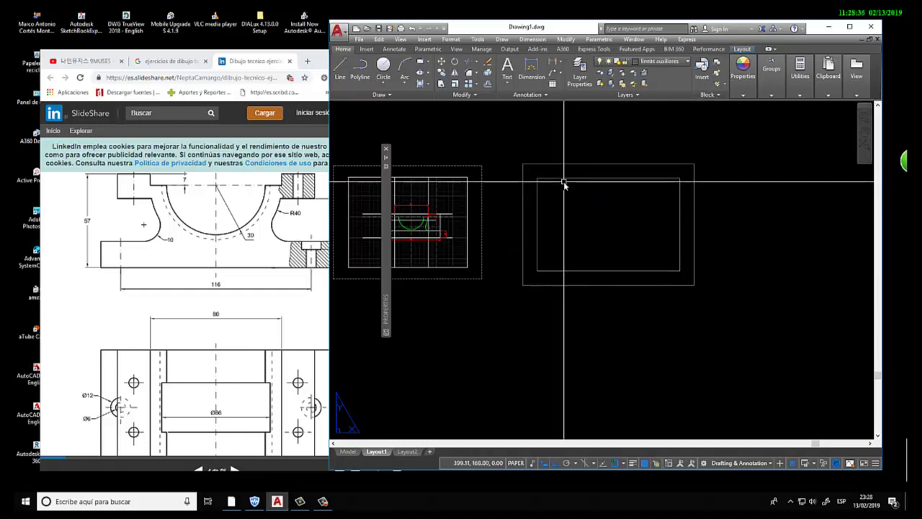
click(562, 179)
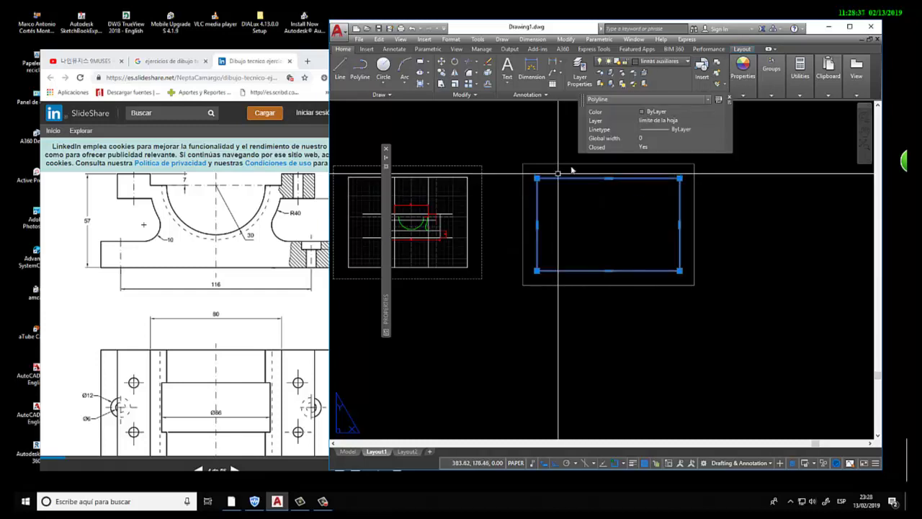
click(720, 121)
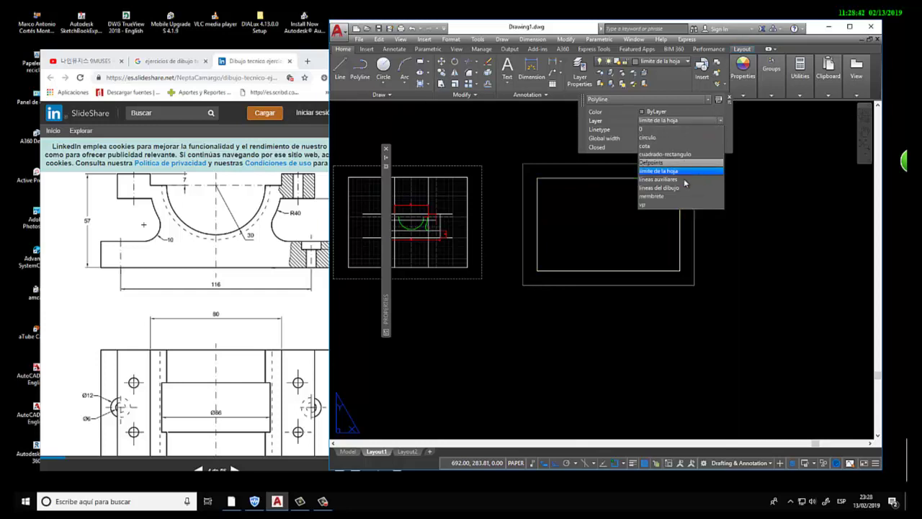
click(685, 196)
key(Escape)
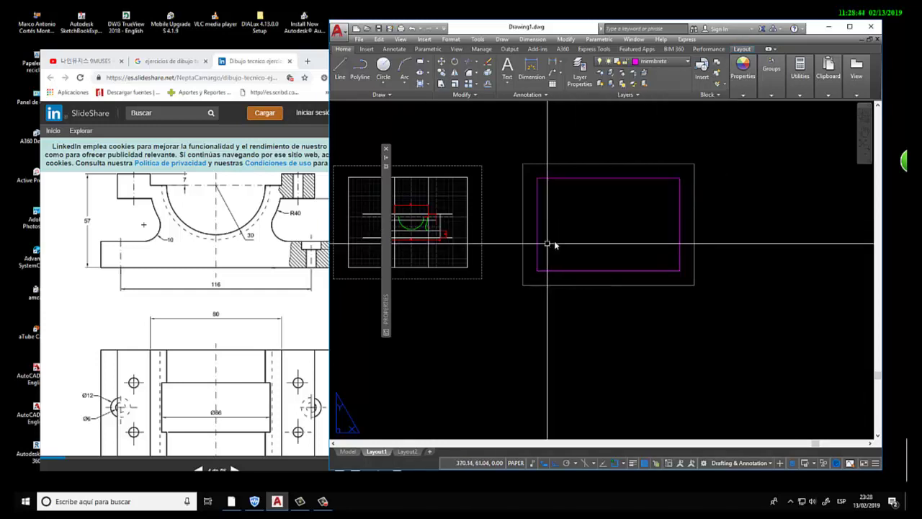
scroll(566, 238, down, 3)
scroll(490, 220, up, 4)
Step: Move the layout viewport to the right into the sheet border
scroll(530, 204, down, 2)
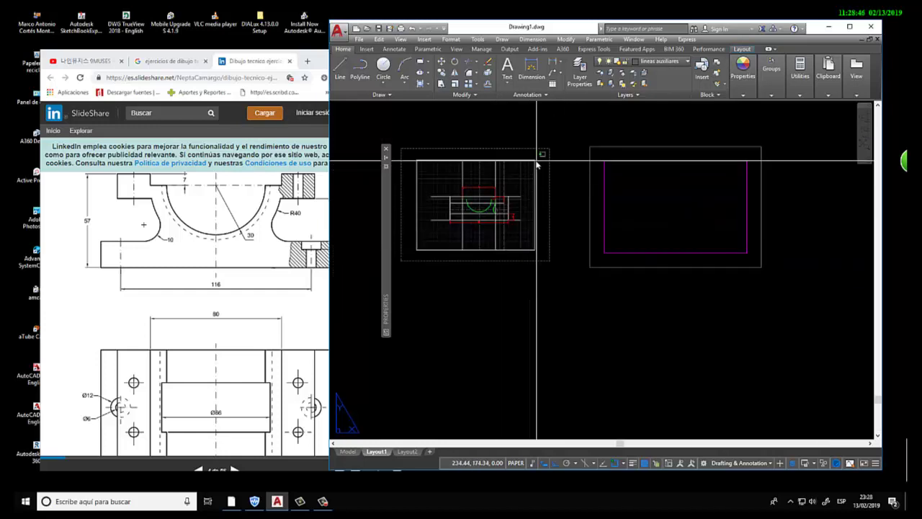
click(534, 204)
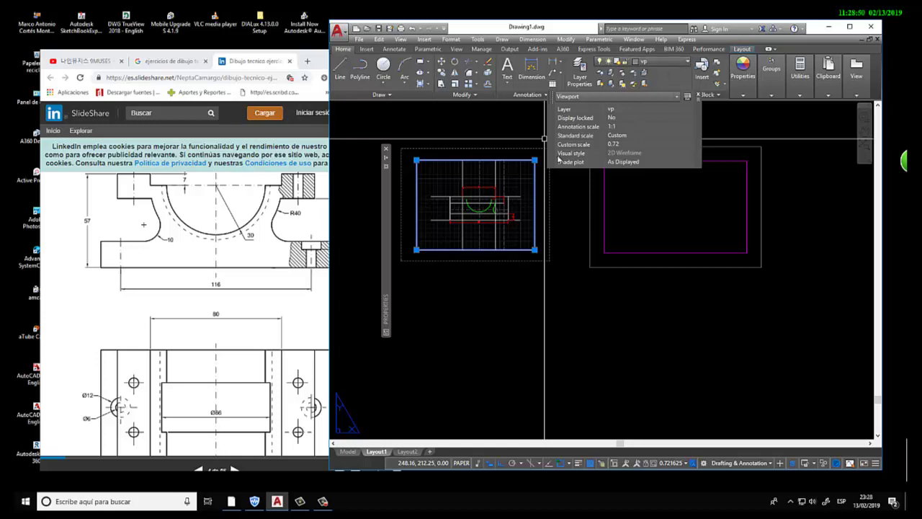
key(Escape)
scroll(543, 190, down, 2)
scroll(544, 190, up, 2)
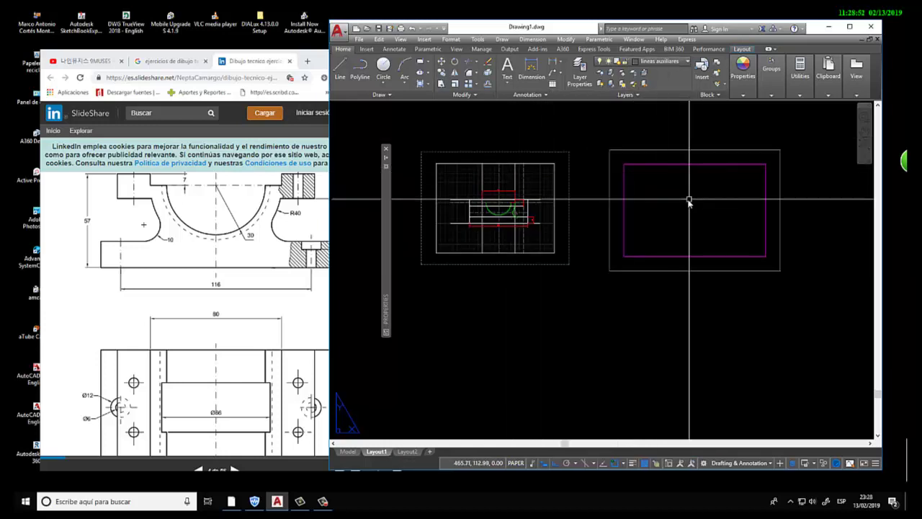
text(m)
key(Return)
click(519, 163)
key(Return)
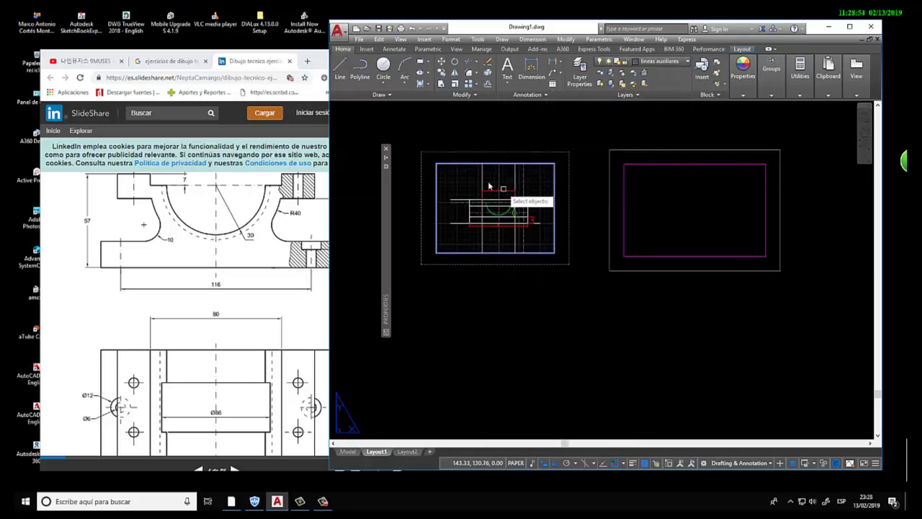
click(492, 186)
click(689, 189)
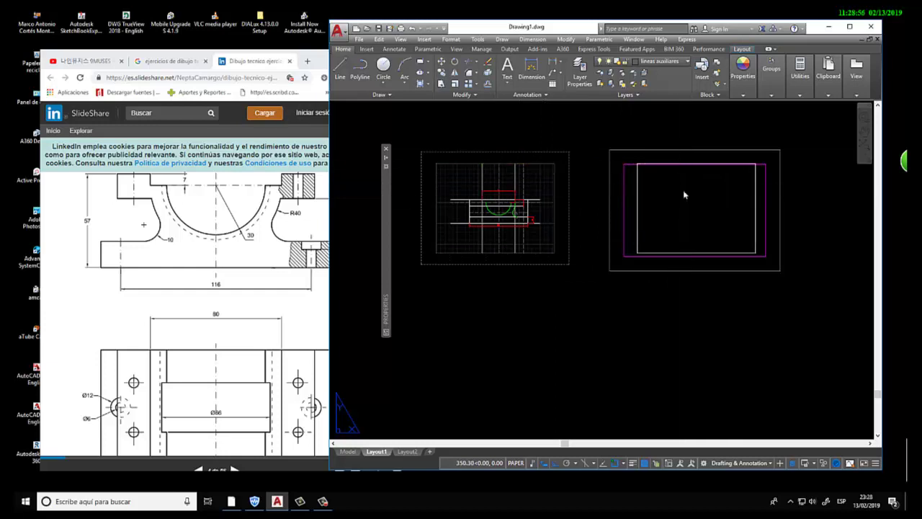
scroll(728, 189, up, 2)
scroll(762, 173, up, 3)
Step: Shrink the viewport with its corner grips so it tightly frames the front view
click(754, 174)
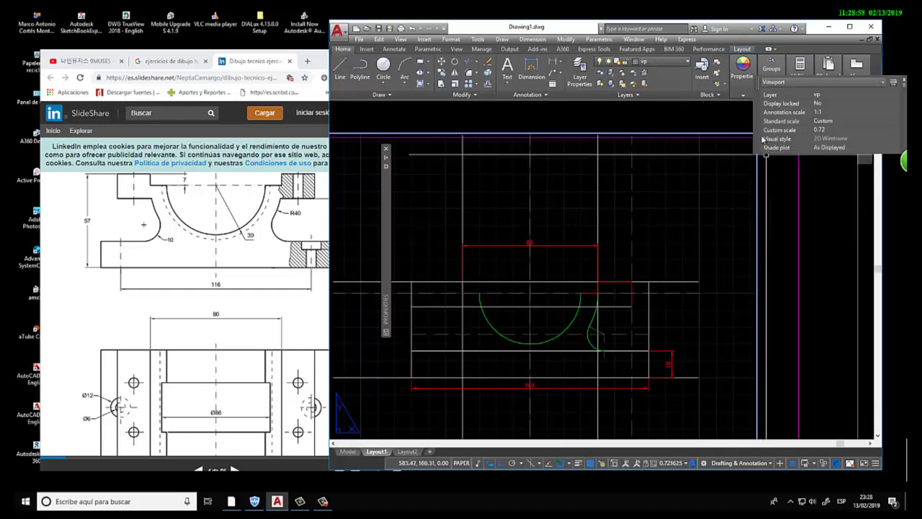
scroll(504, 218, down, 2)
click(667, 167)
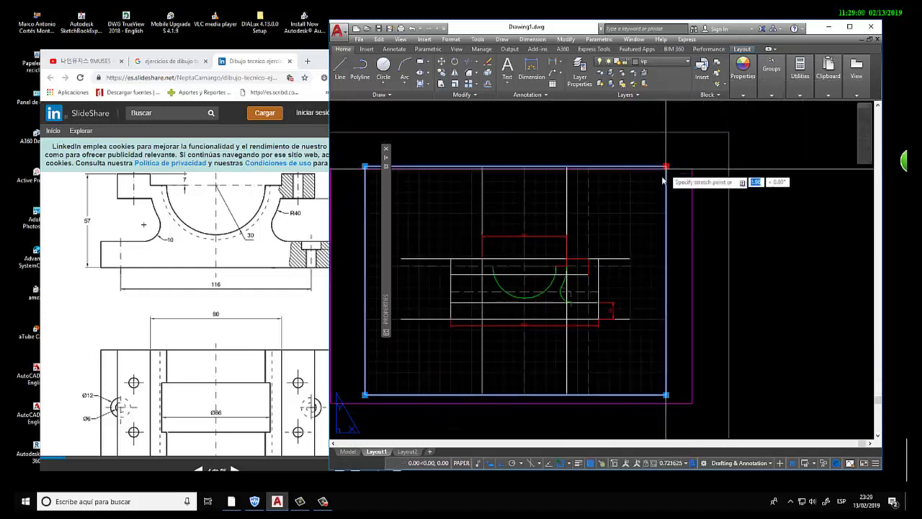
scroll(674, 184, up, 1)
click(679, 200)
scroll(613, 220, down, 3)
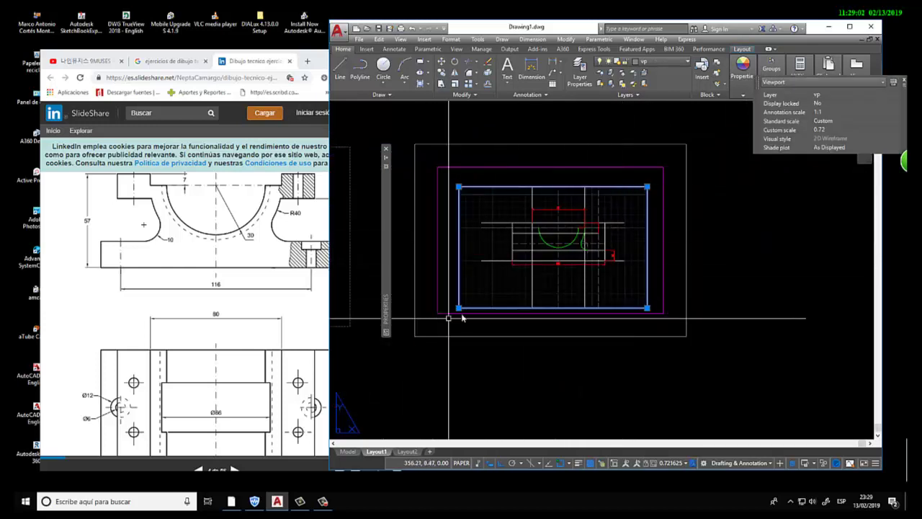
scroll(459, 310, up, 4)
click(460, 291)
click(477, 270)
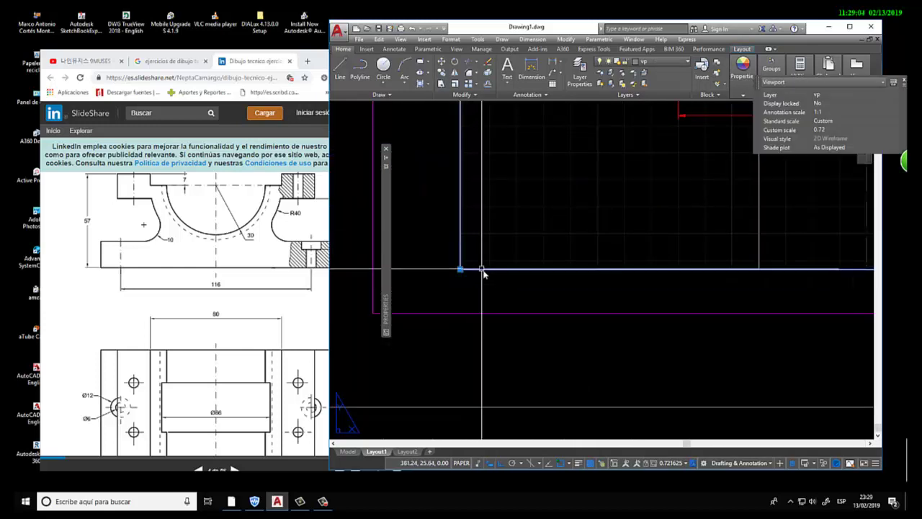
click(459, 270)
click(485, 269)
scroll(456, 309, down, 2)
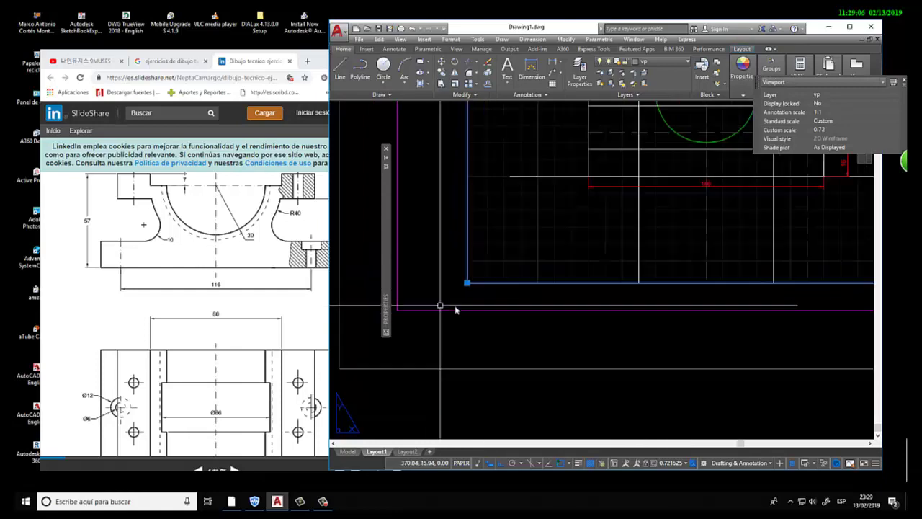
scroll(488, 278, down, 3)
key(Escape)
Step: Nudge the viewport slightly to the left to centre it
scroll(605, 134, up, 2)
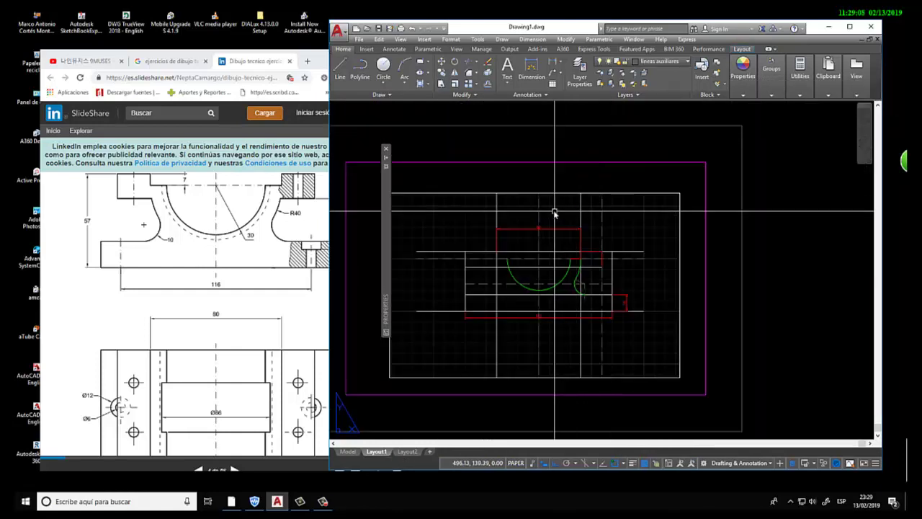
click(544, 211)
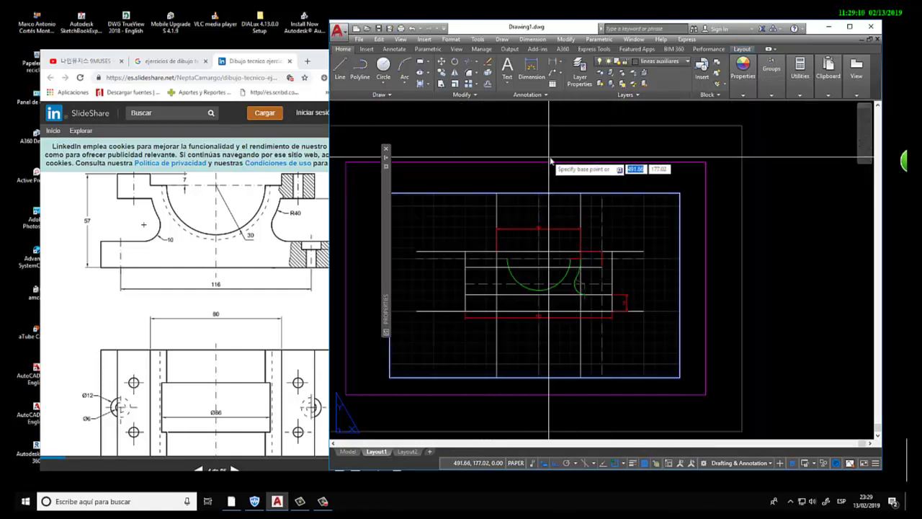
key(Return)
click(545, 144)
click(531, 154)
scroll(582, 185, down, 2)
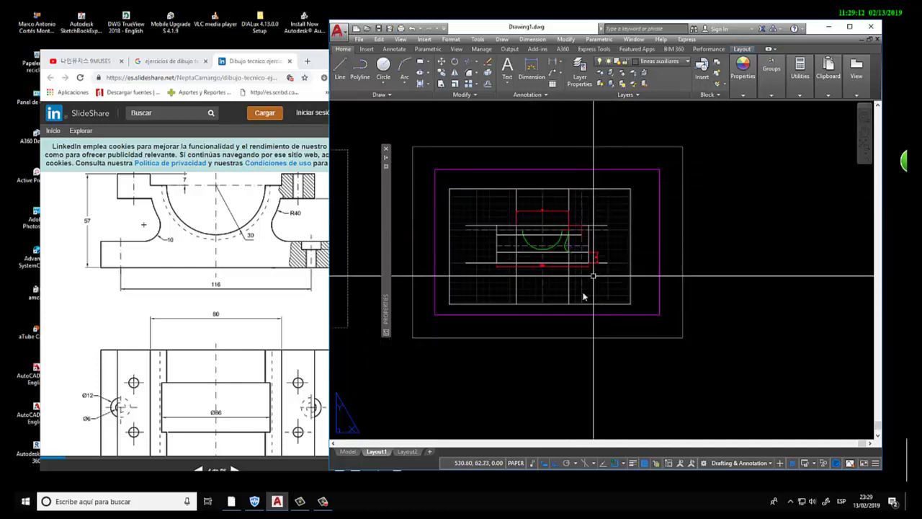
Step: Return to model space and erase the two stray vertical construction lines
click(347, 452)
scroll(494, 267, down, 2)
scroll(515, 252, down, 1)
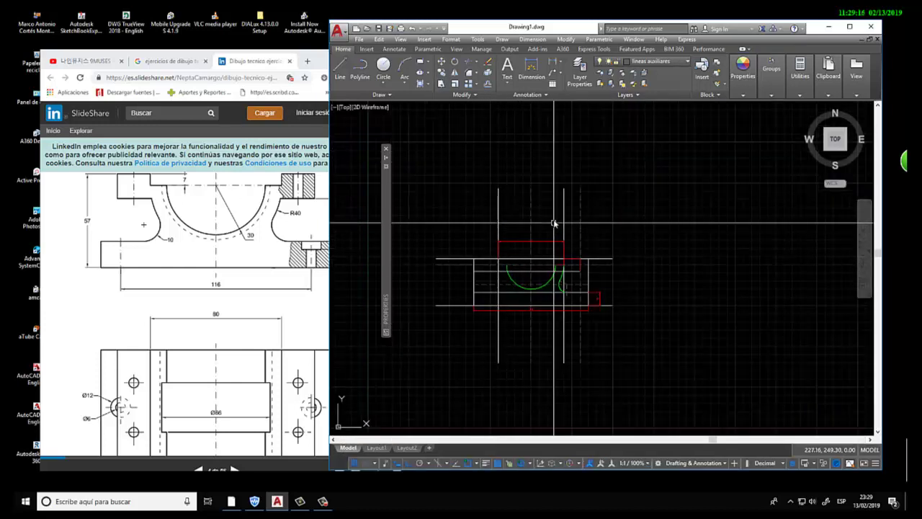
scroll(554, 224, up, 2)
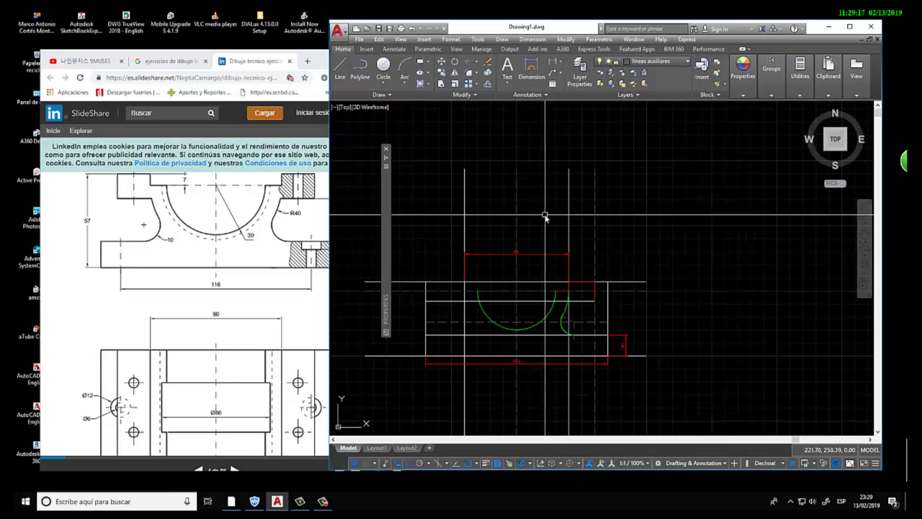
click(622, 164)
click(552, 196)
key(Return)
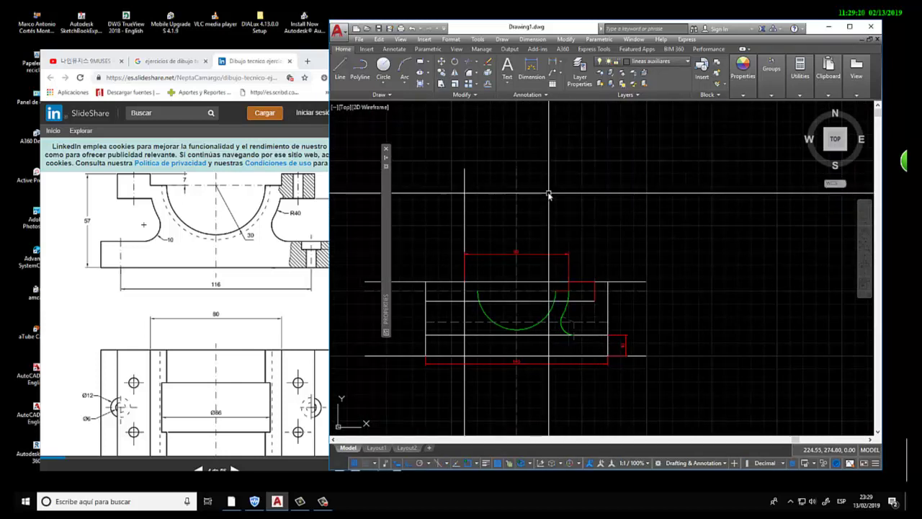
text(e)
key(Return)
click(483, 192)
click(444, 216)
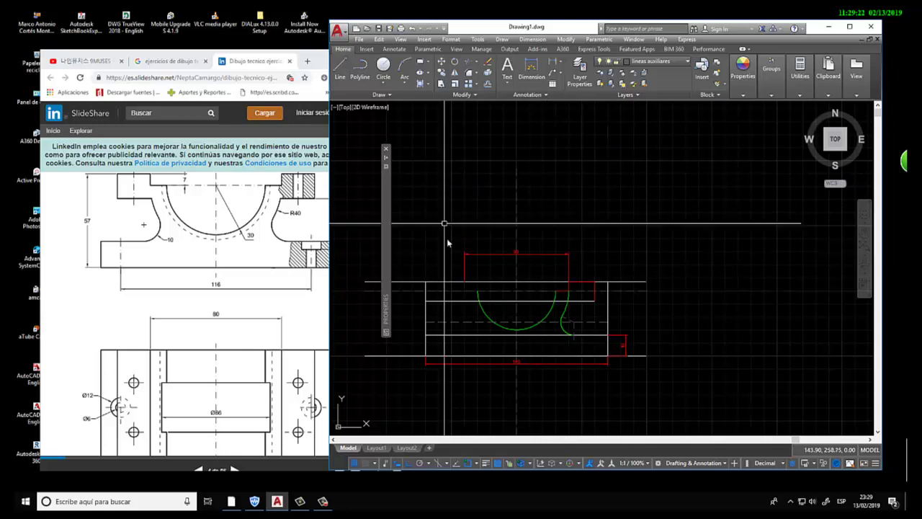
key(Return)
Step: Trim the excess line segments around the small blending arc
scroll(526, 360, up, 2)
scroll(526, 360, up, 3)
scroll(670, 279, down, 2)
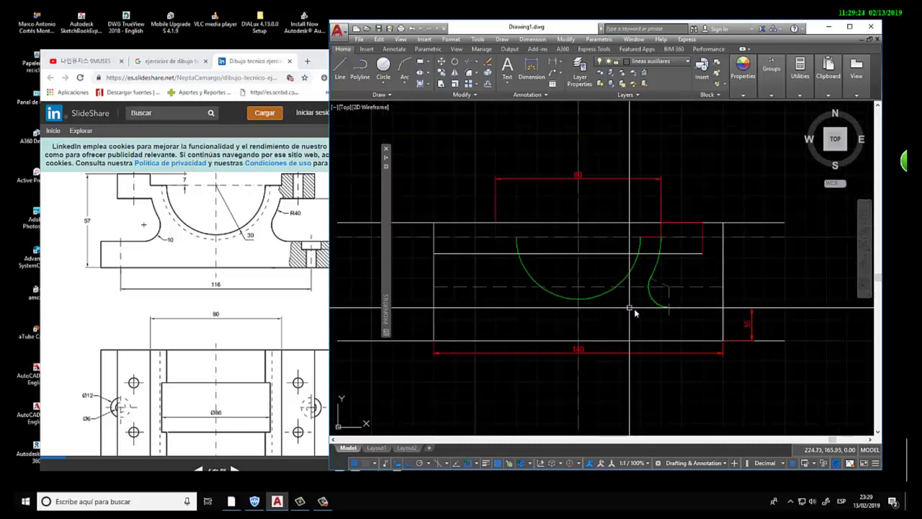
scroll(692, 312, up, 1)
key(Return)
click(680, 320)
click(644, 291)
key(Return)
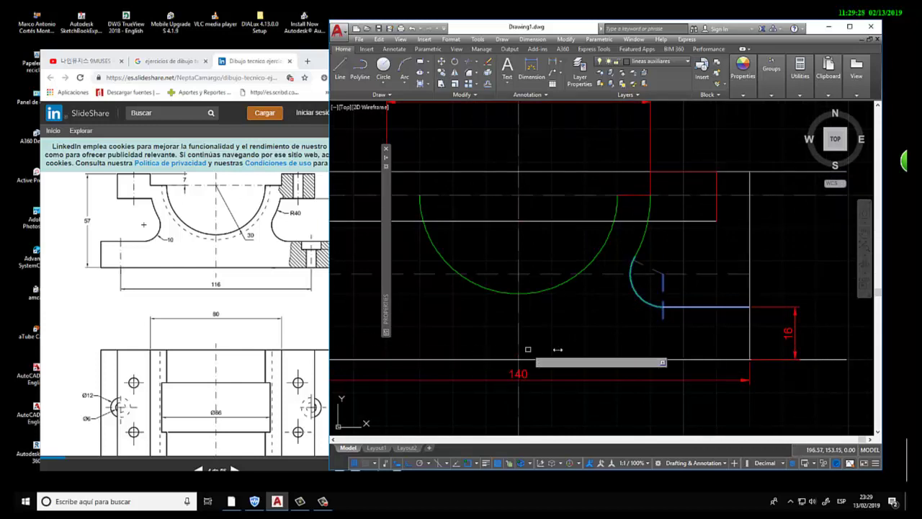
key(Escape)
scroll(713, 318, down, 2)
Step: Trim the step's horizontal edge against the top horizontal line so it meets the small arc
text(tr)
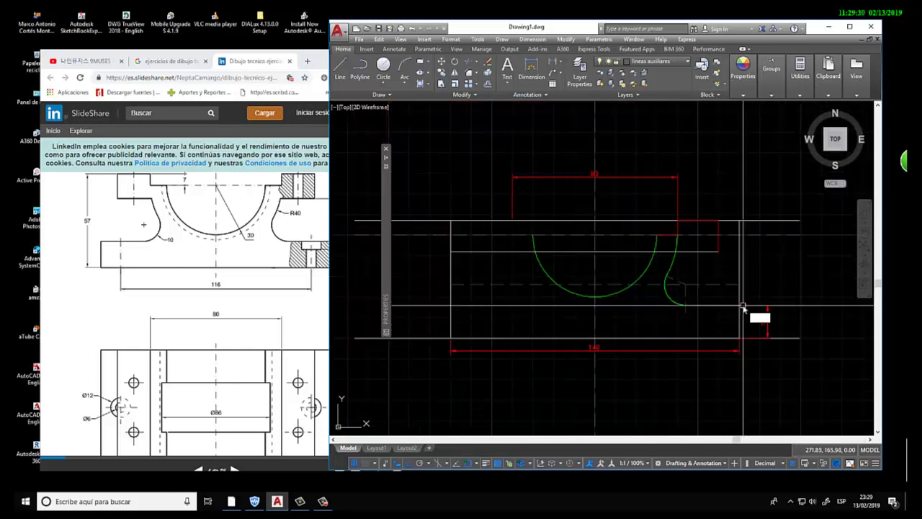
key(Return)
click(754, 208)
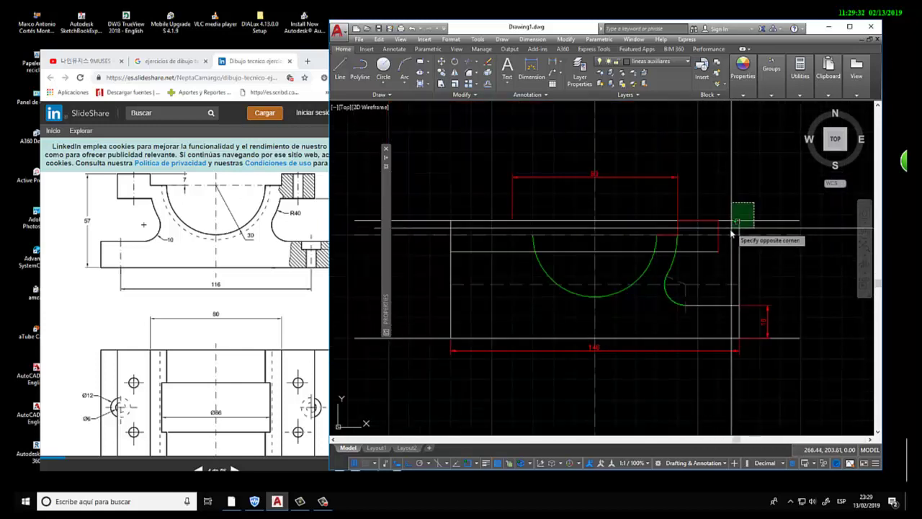
click(729, 233)
key(Return)
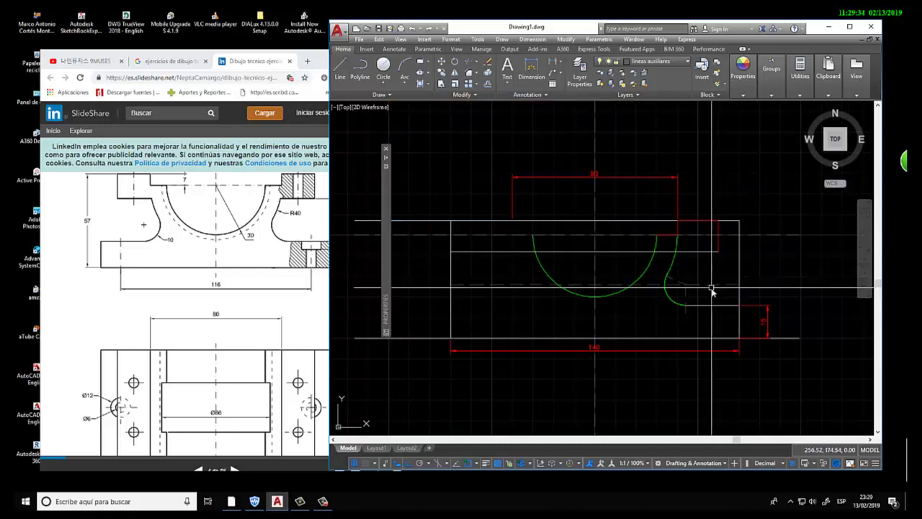
scroll(704, 278, down, 2)
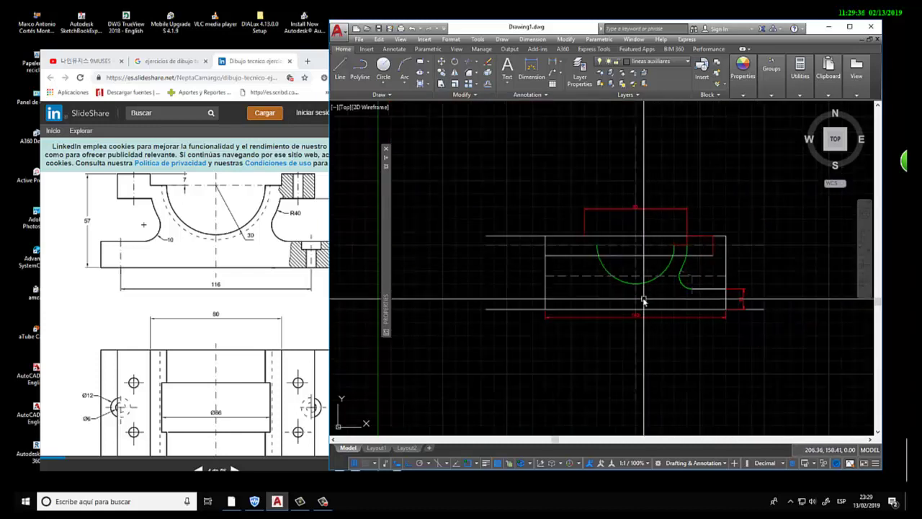
scroll(678, 288, up, 2)
scroll(678, 286, up, 2)
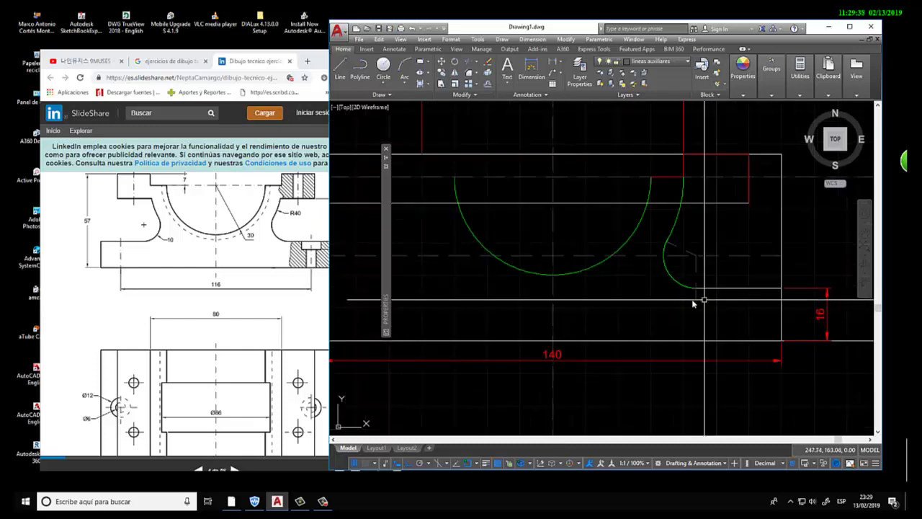
scroll(678, 285, up, 2)
text(ma)
key(Return)
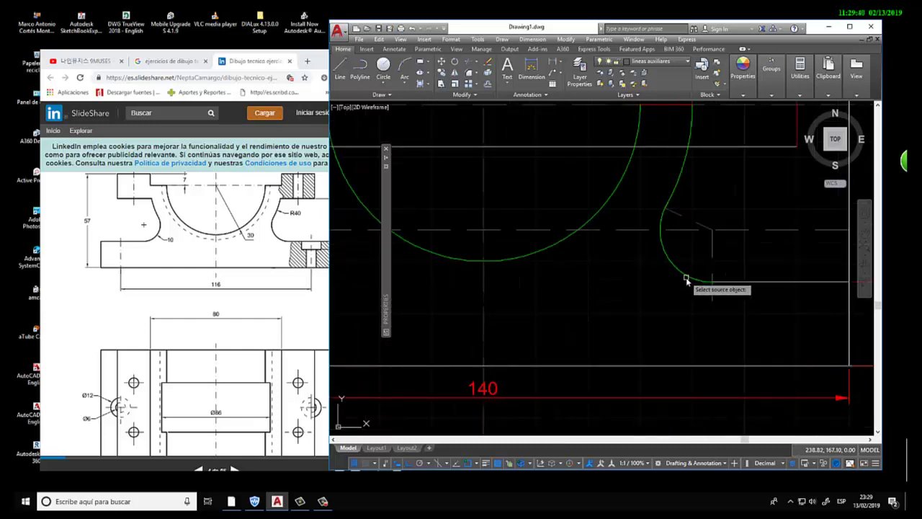
Step: Copy the arc's green outline properties onto the base edge, blending arc and upper horizontal edge
middle_drag(638, 298, 588, 298)
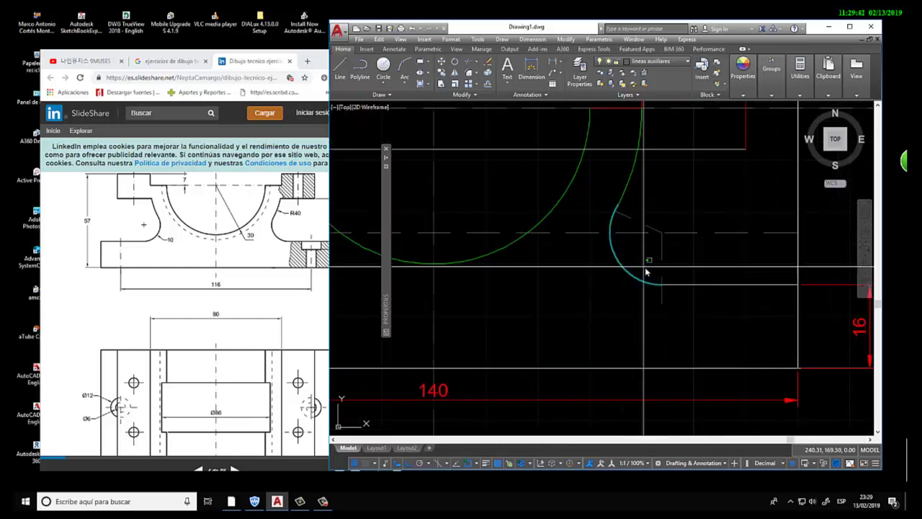
drag(643, 268, 809, 316)
scroll(644, 315, down, 2)
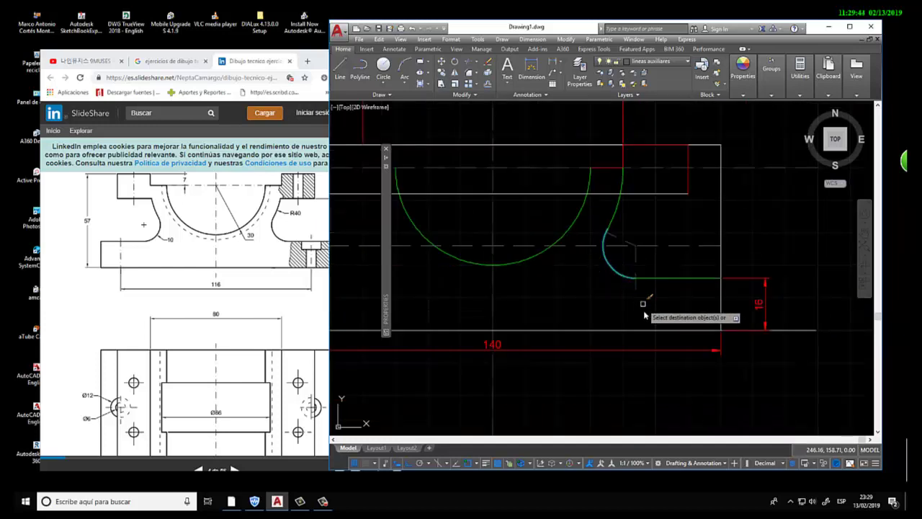
scroll(645, 315, down, 2)
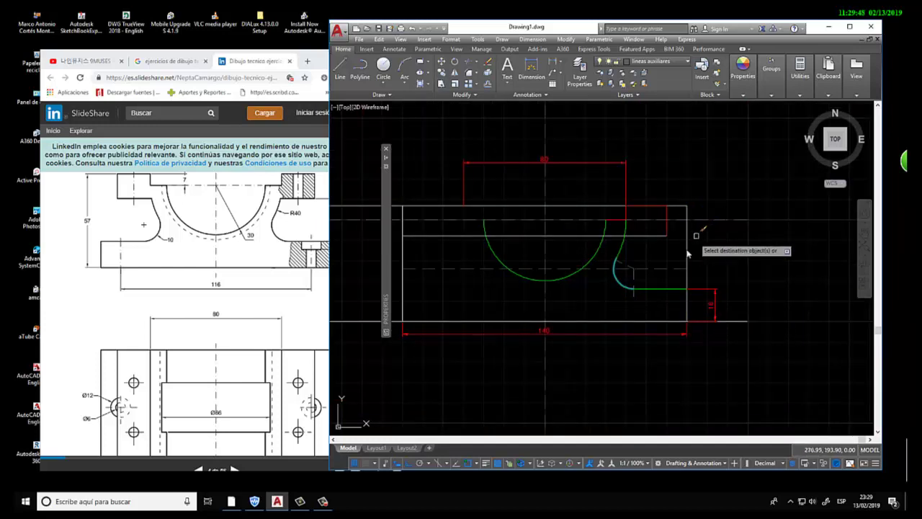
scroll(680, 280, up, 2)
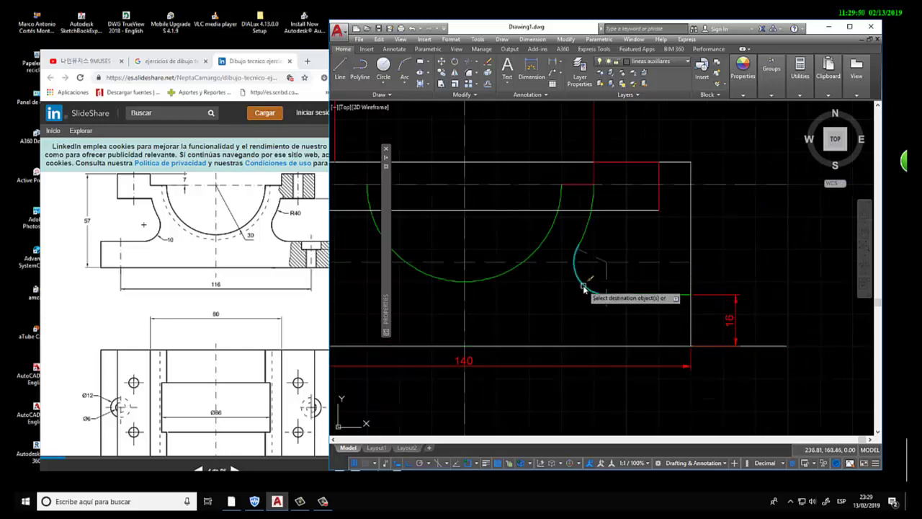
scroll(602, 294, up, 2)
scroll(638, 268, down, 3)
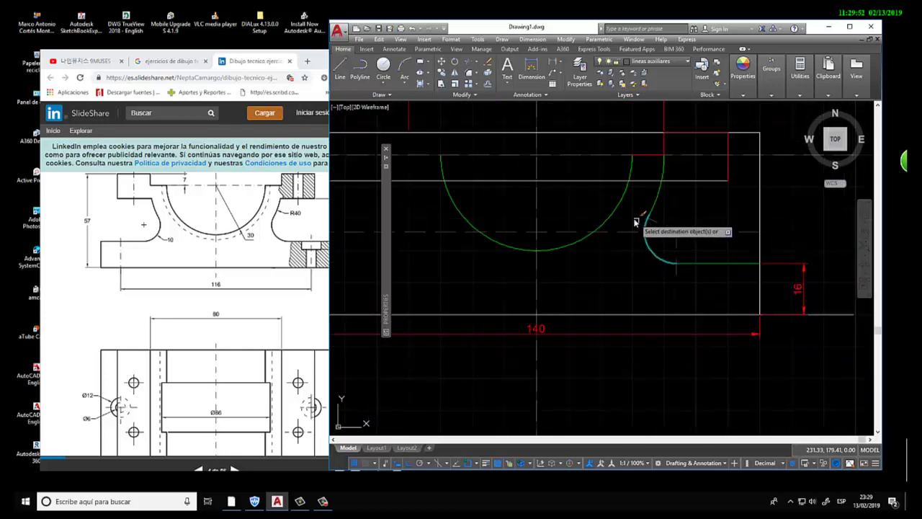
scroll(647, 233, down, 2)
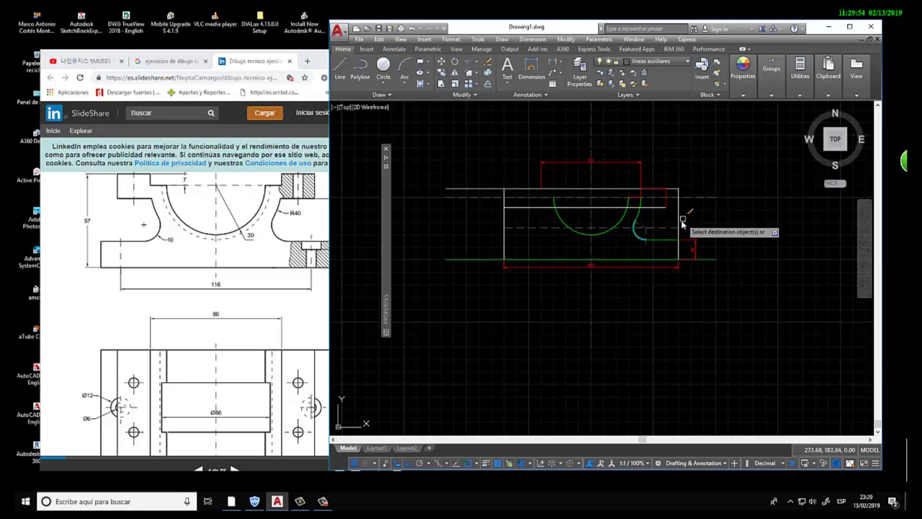
scroll(648, 211, up, 3)
click(645, 217)
key(Return)
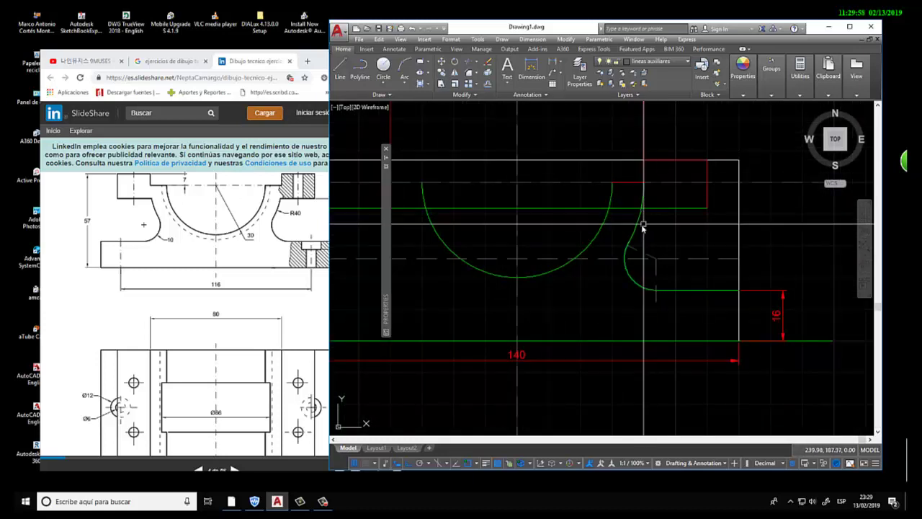
scroll(642, 224, down, 3)
click(703, 167)
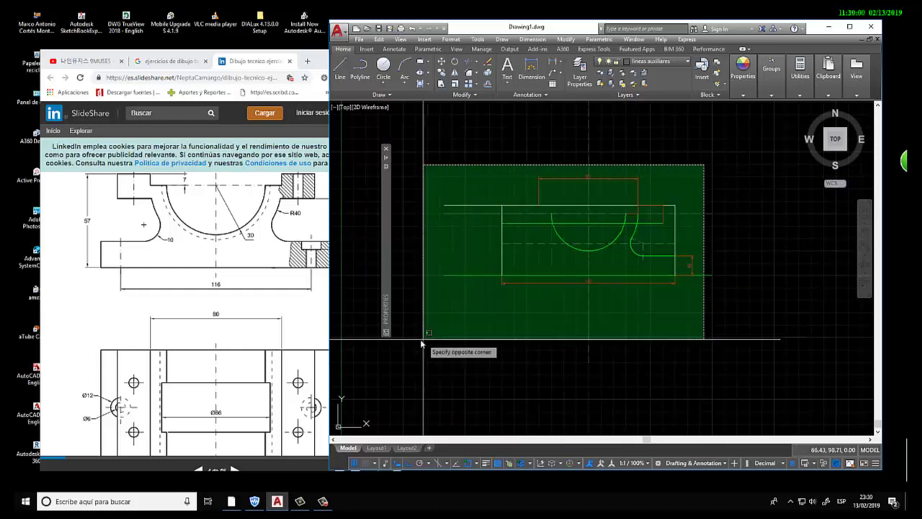
Step: Trim away the short stray segment inside the semicircle
click(426, 341)
text(tr)
key(Return)
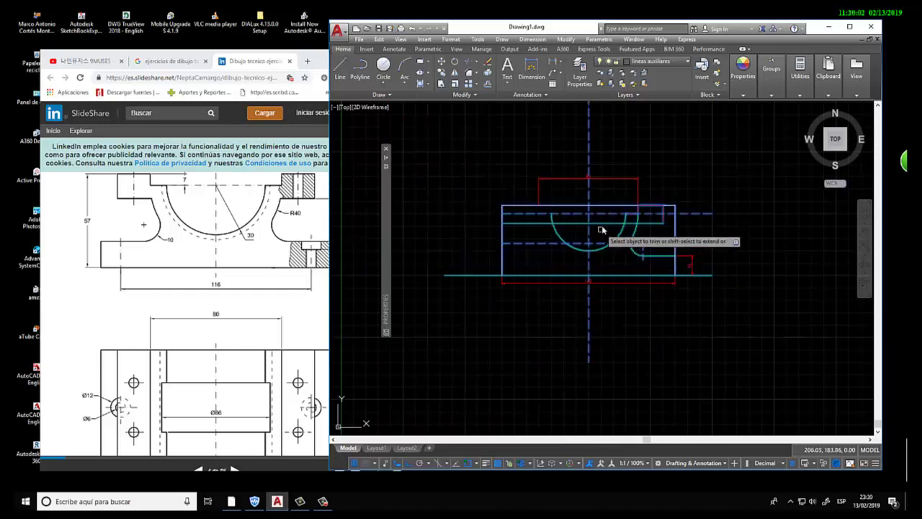
scroll(566, 231, up, 3)
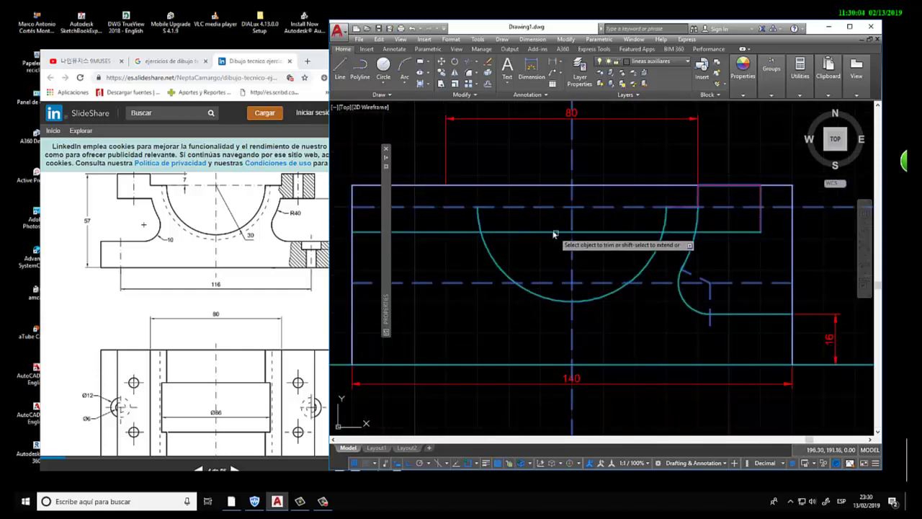
key(Escape)
click(599, 243)
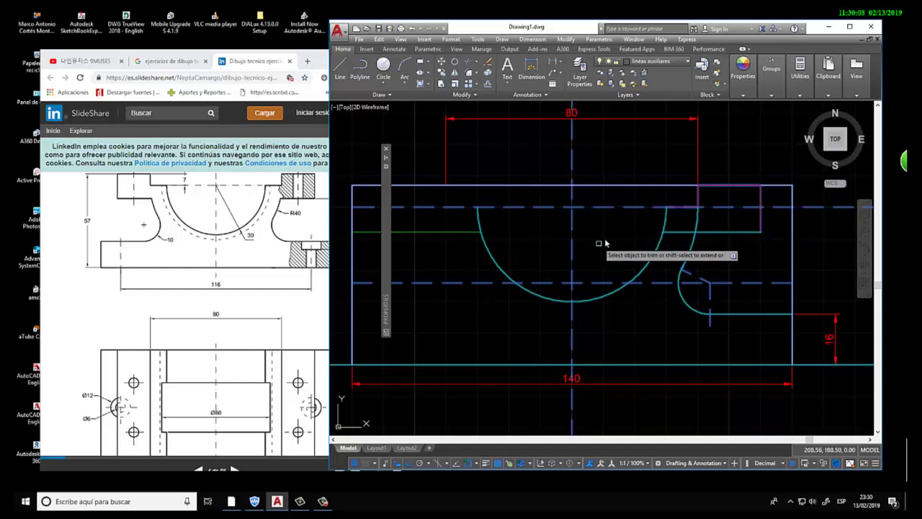
scroll(590, 256, down, 2)
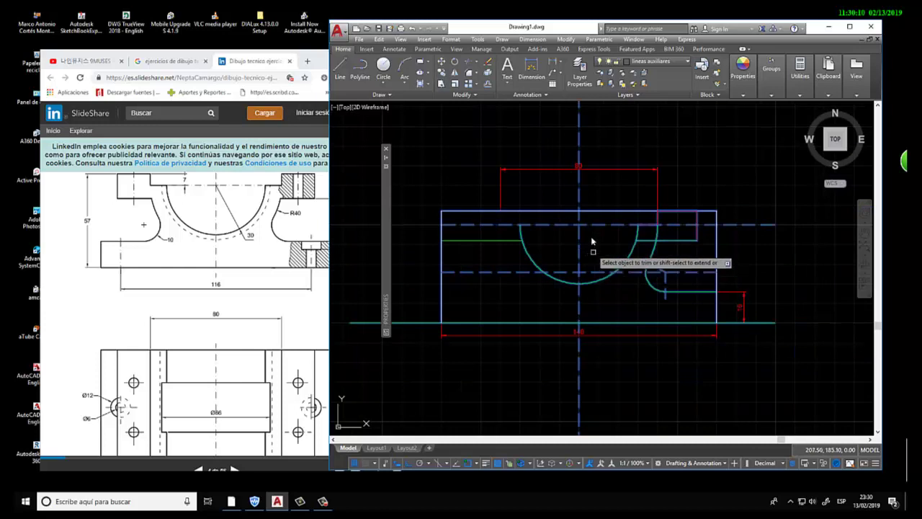
scroll(580, 229, up, 4)
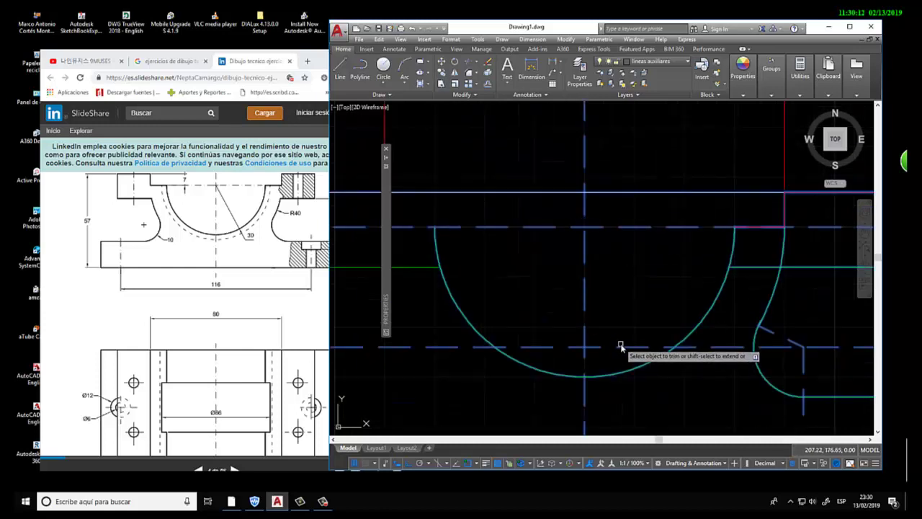
key(Escape)
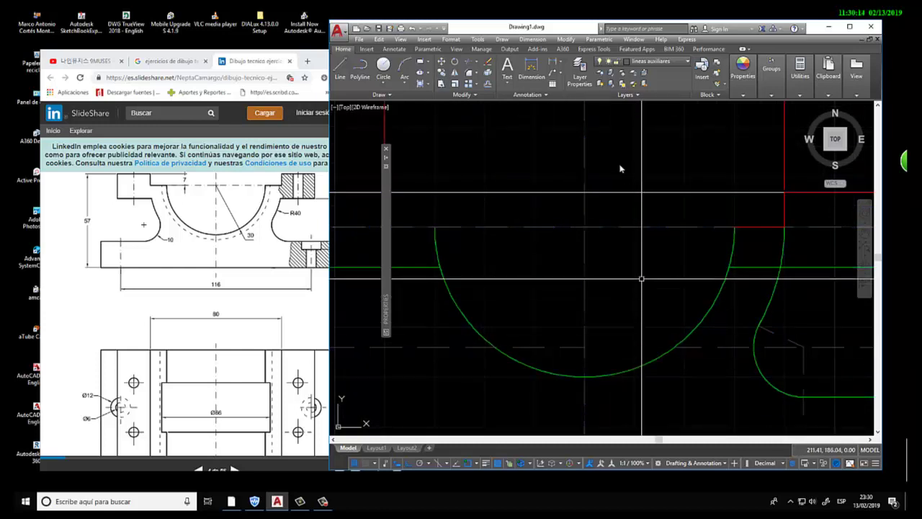
Step: Delete the leftover dashed auxiliary line beneath the arc
click(570, 349)
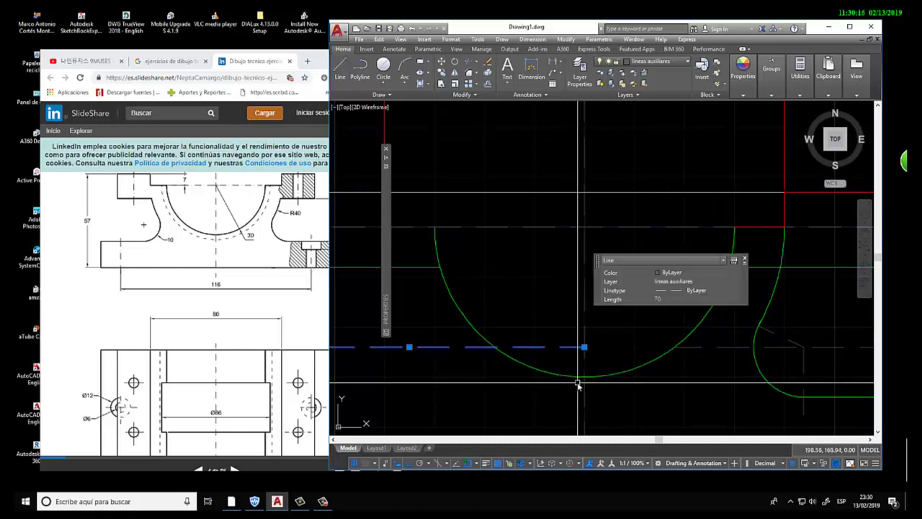
key(Delete)
scroll(591, 361, down, 5)
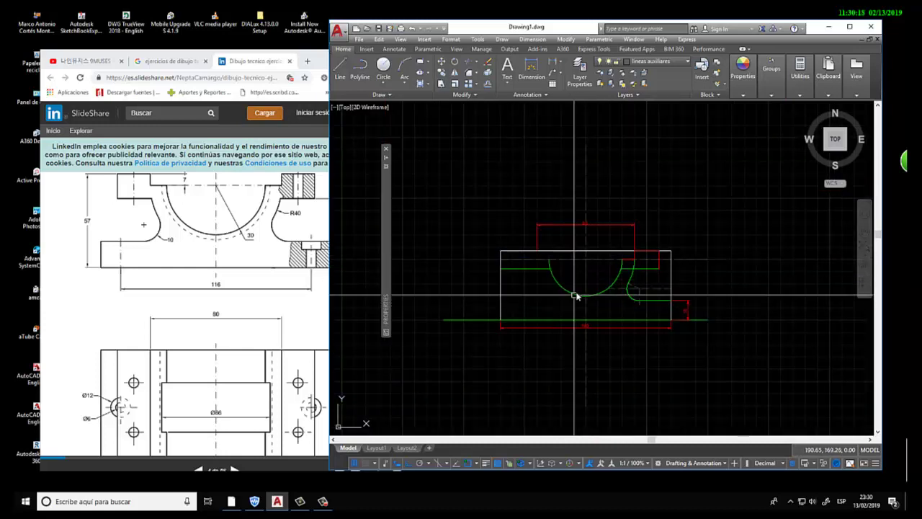
scroll(613, 281, up, 2)
scroll(646, 286, up, 2)
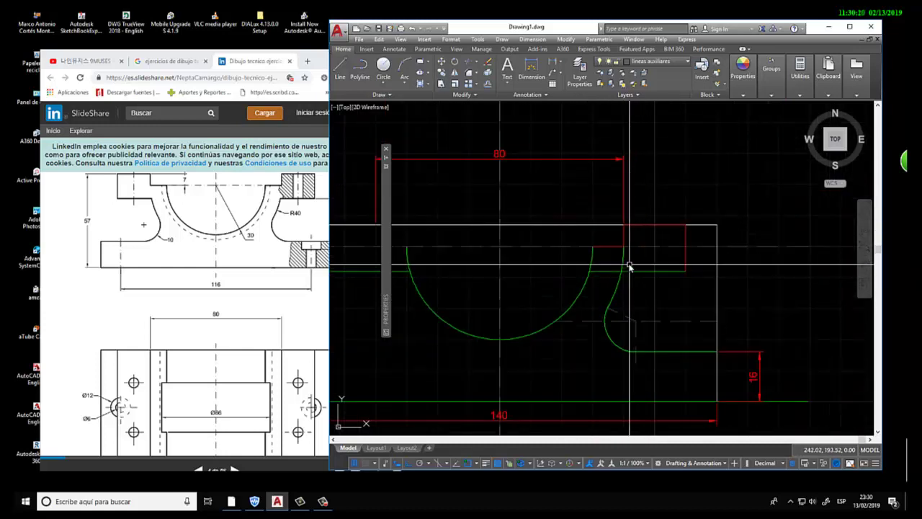
scroll(626, 266, up, 3)
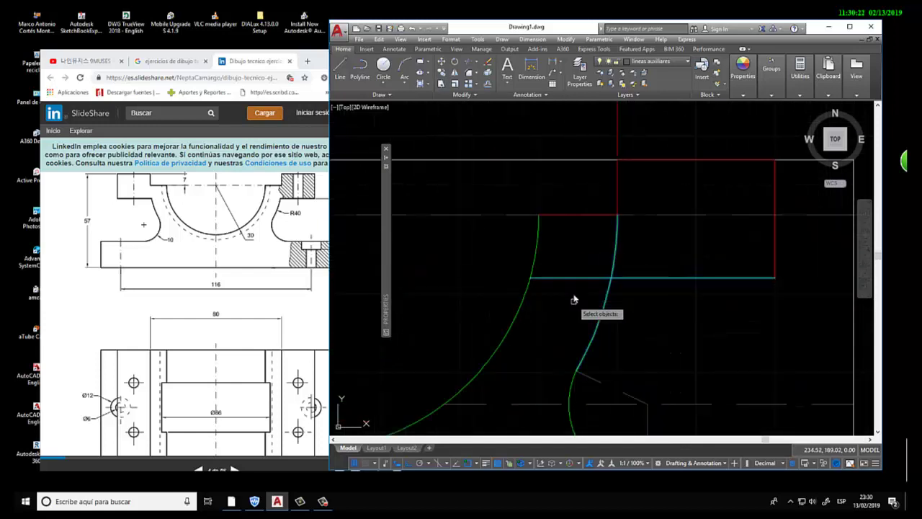
scroll(620, 258, down, 2)
scroll(641, 310, down, 2)
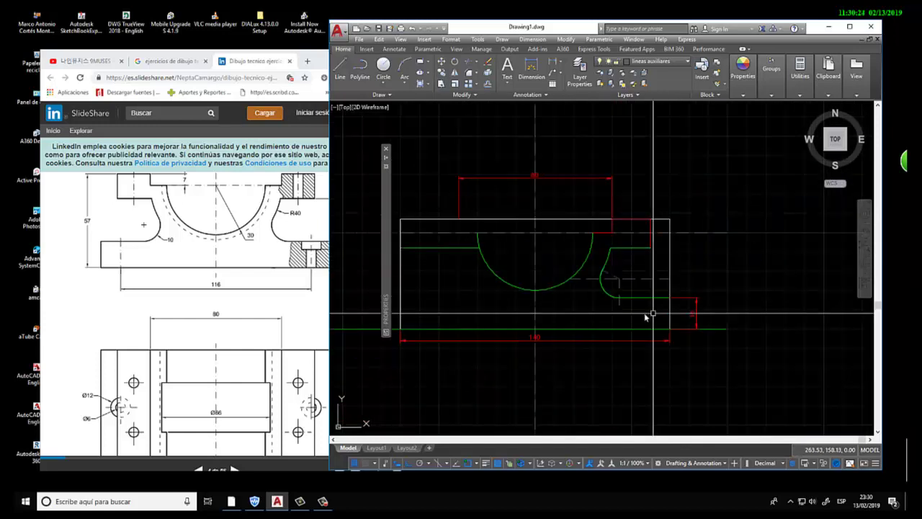
scroll(626, 281, up, 2)
scroll(631, 272, down, 3)
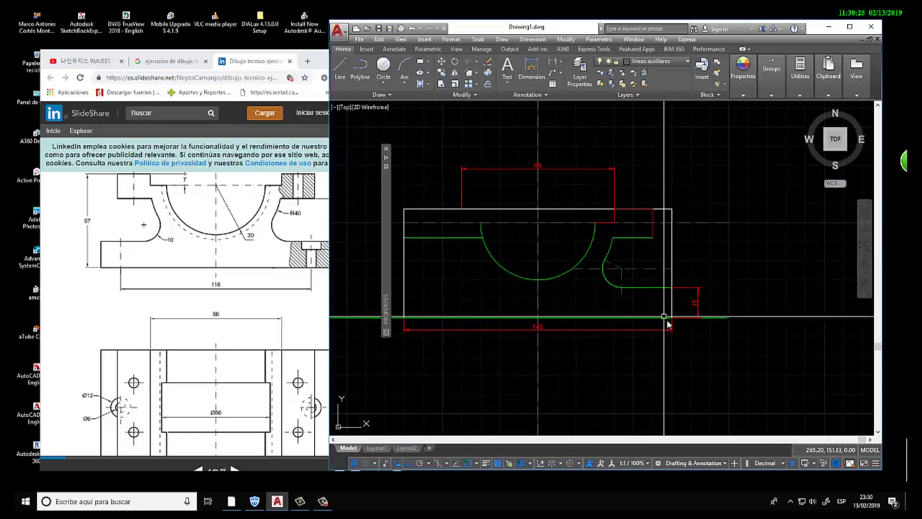
scroll(681, 325, up, 3)
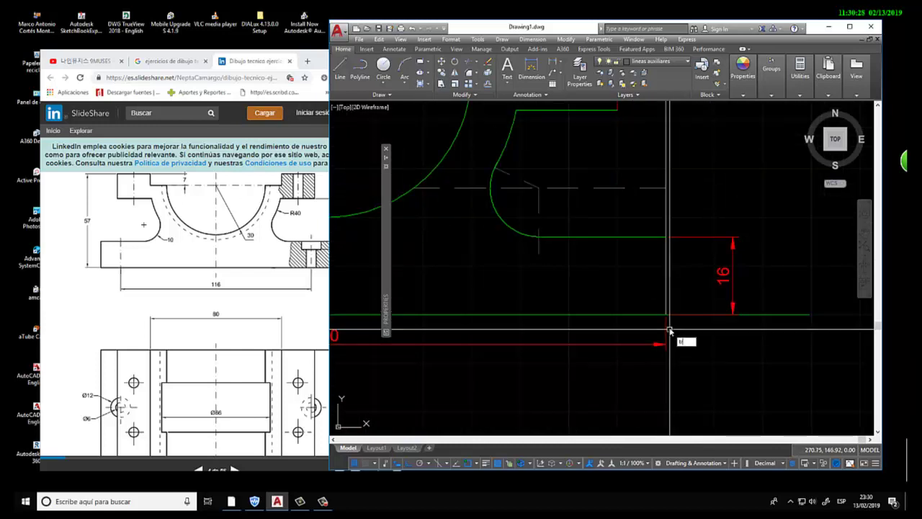
Step: Trim the base line where it overhangs past the right edge
key(Return)
click(720, 314)
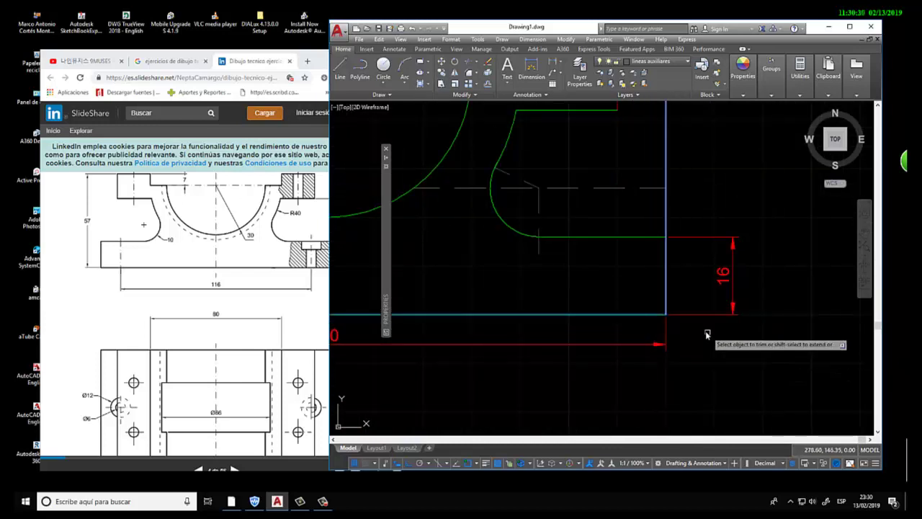
scroll(706, 332, down, 3)
key(Escape)
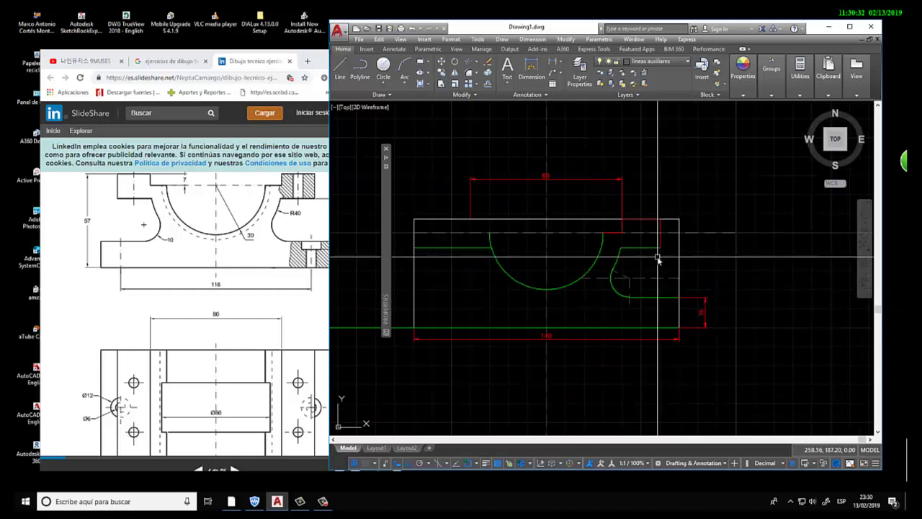
Step: Trim the overhanging top edge segment, using the whole drawing as cutting edges
key(Return)
click(725, 167)
click(577, 360)
scroll(658, 258, up, 3)
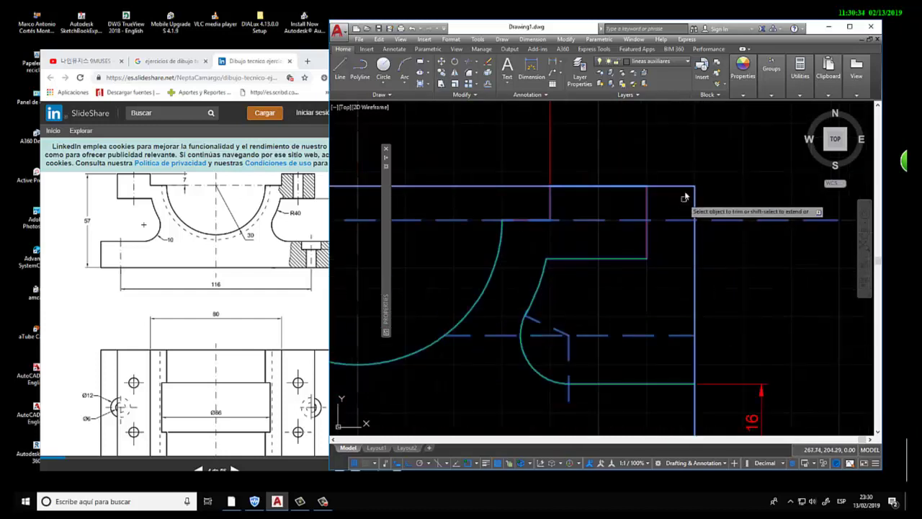
click(671, 160)
click(665, 196)
scroll(688, 242, down, 2)
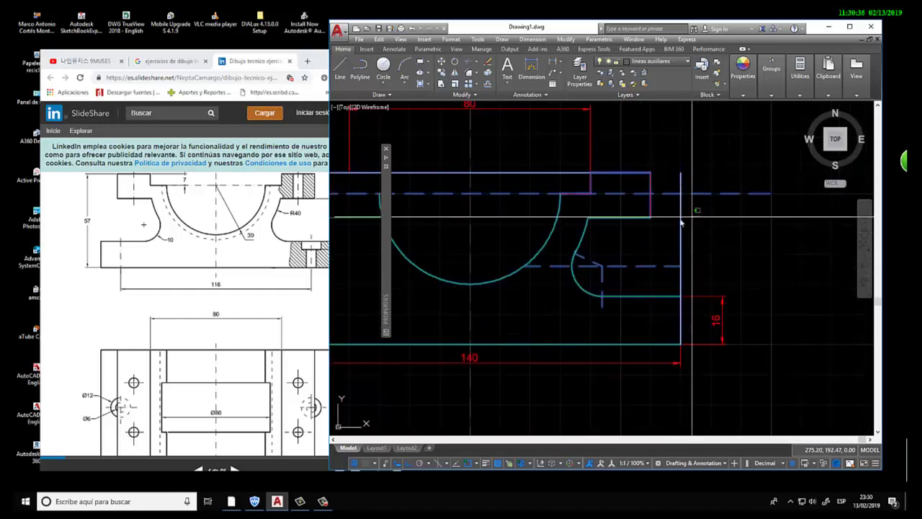
scroll(681, 260, up, 3)
scroll(688, 281, down, 1)
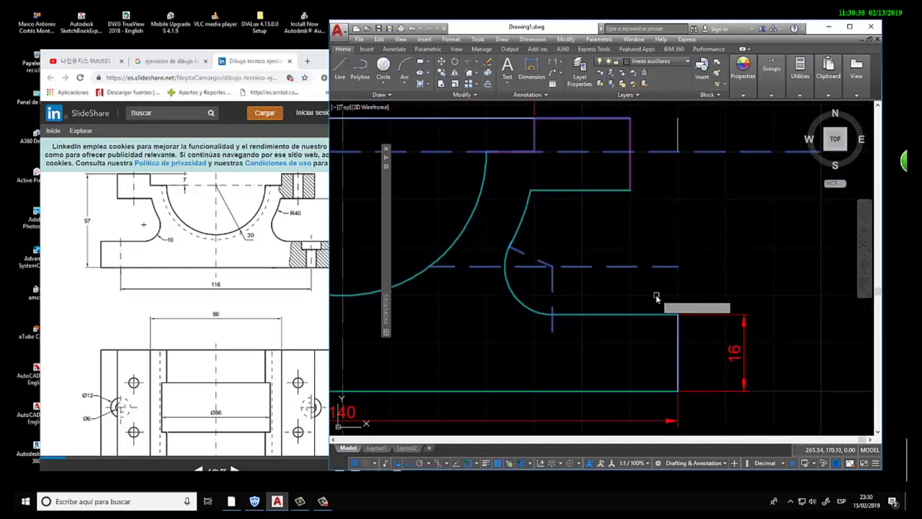
scroll(655, 297, down, 3)
key(Escape)
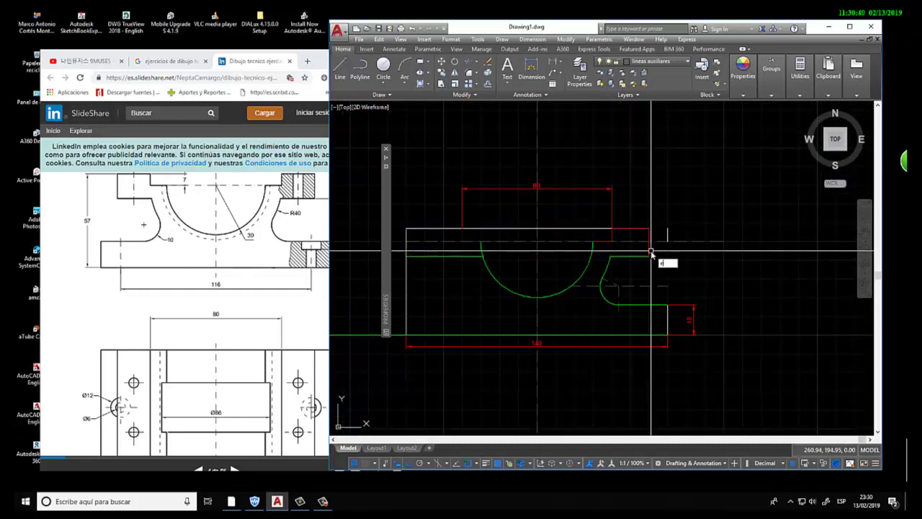
Step: Give the 16-high right end edge of the base the green outline style
text(r)
key(Return)
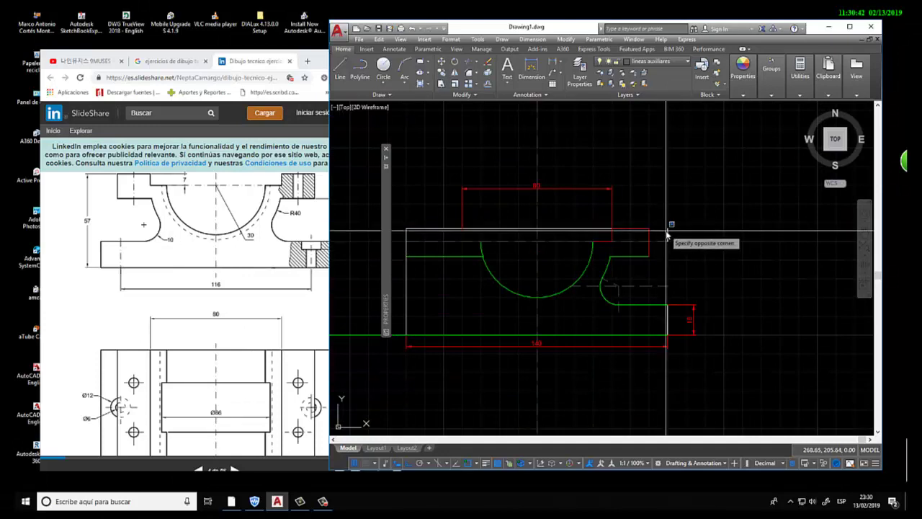
click(668, 234)
click(681, 230)
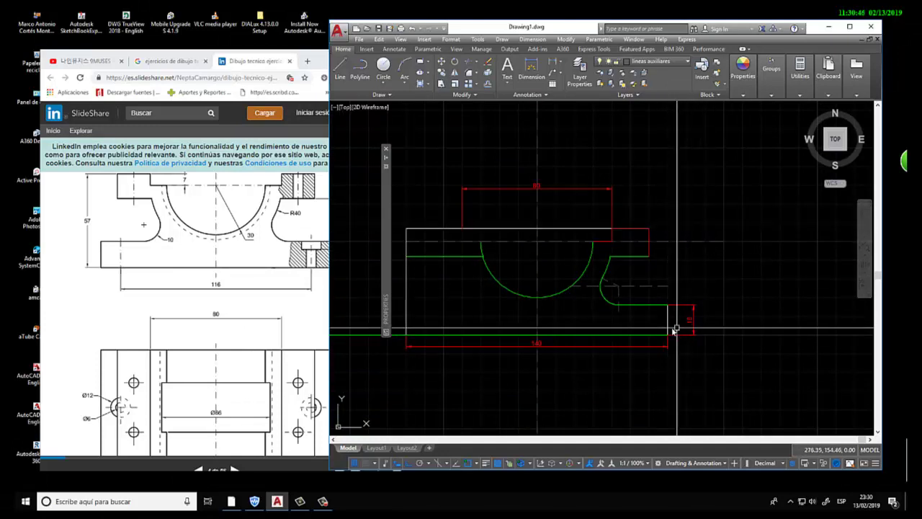
scroll(670, 322, up, 4)
key(Return)
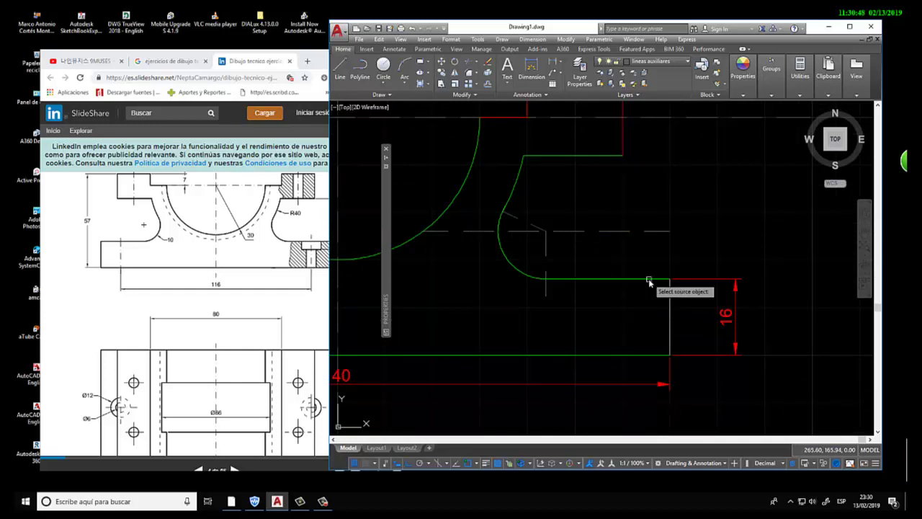
key(Escape)
scroll(649, 306, down, 4)
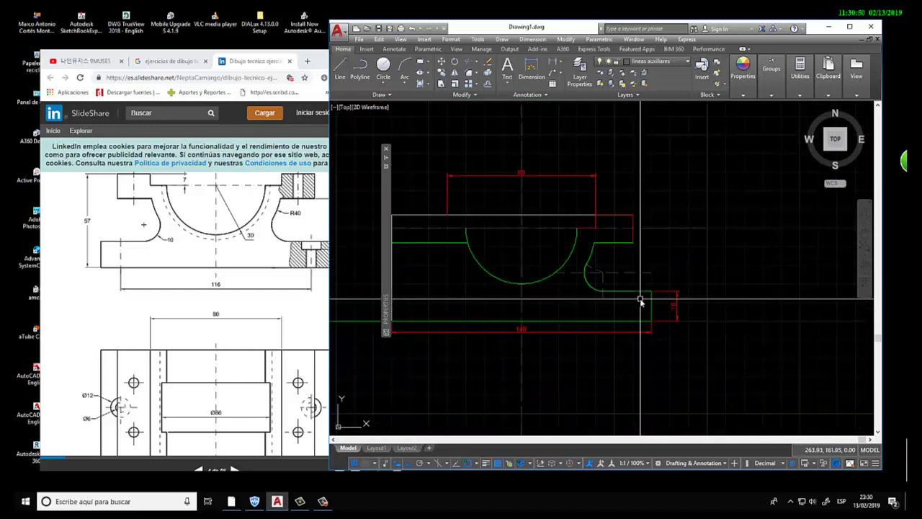
scroll(640, 300, down, 1)
scroll(620, 302, up, 1)
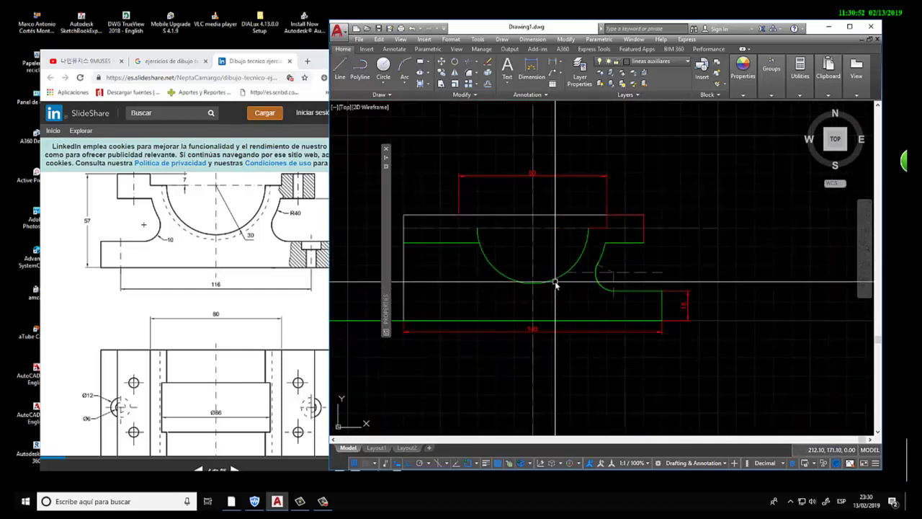
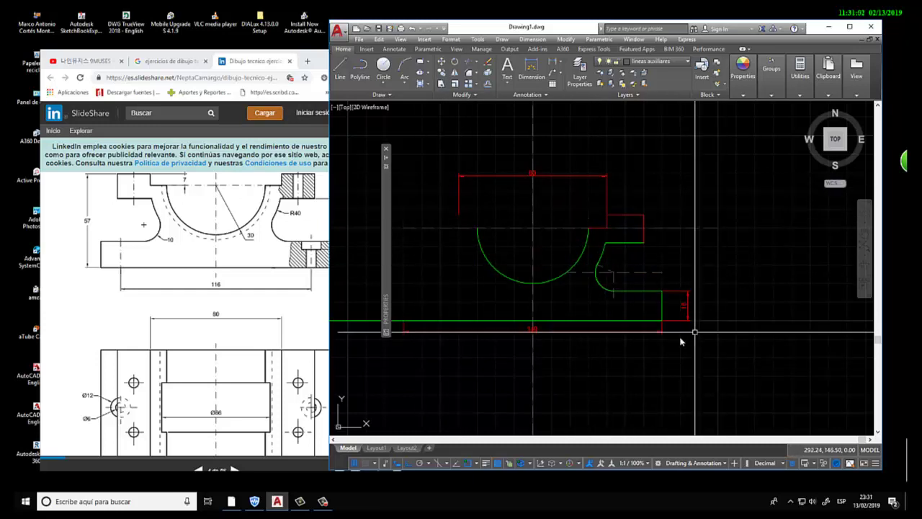
Step: Trim the bottom base line back to the vertical centreline with TR
text(tr)
key(Return)
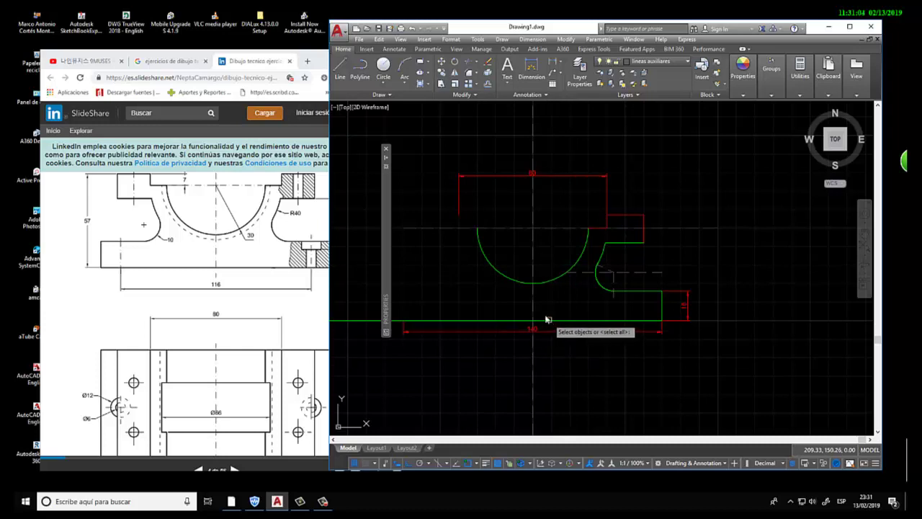
click(507, 324)
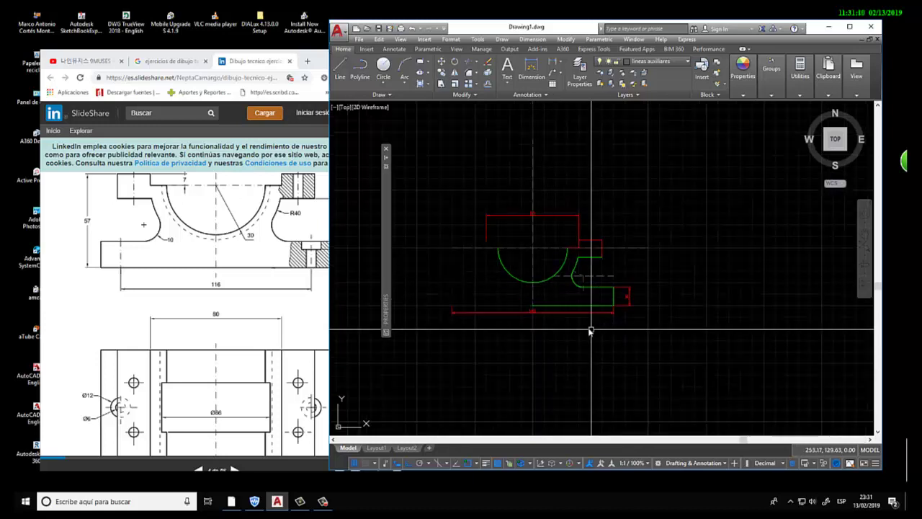
scroll(591, 329, up, 3)
scroll(557, 306, down, 3)
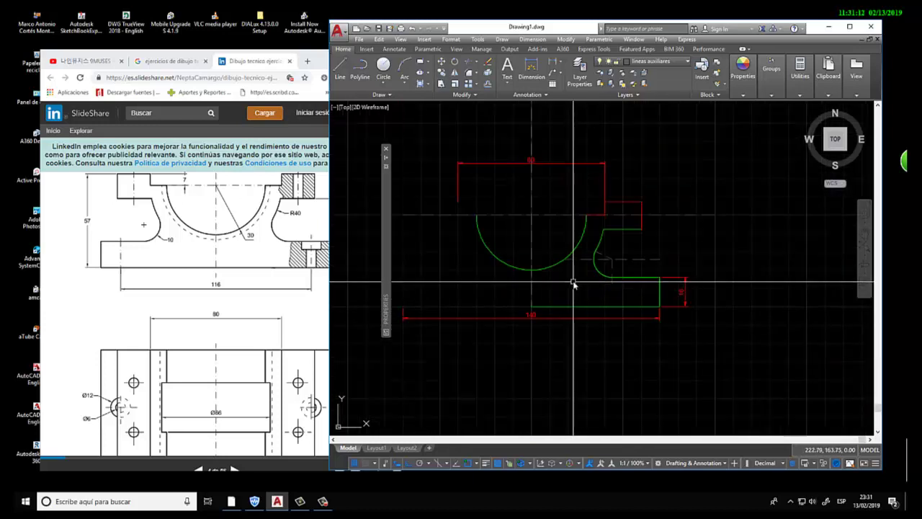
Step: Mirror the right-side step and lower fillet arc across the vertical centreline, keeping the originals
key(Return)
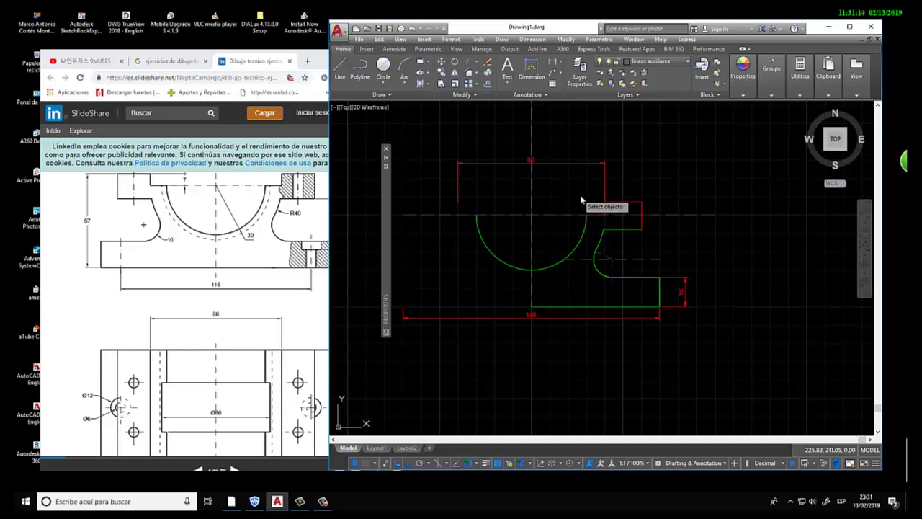
click(581, 199)
scroll(622, 248, up, 4)
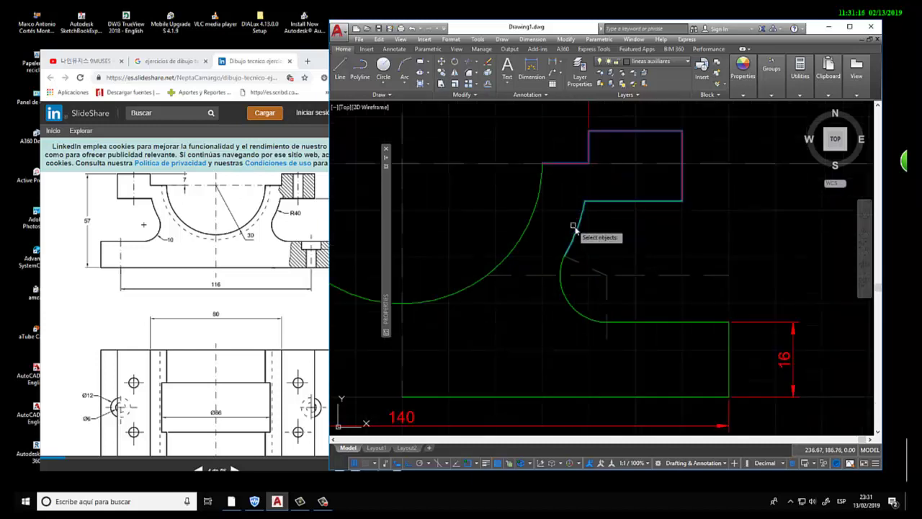
click(571, 308)
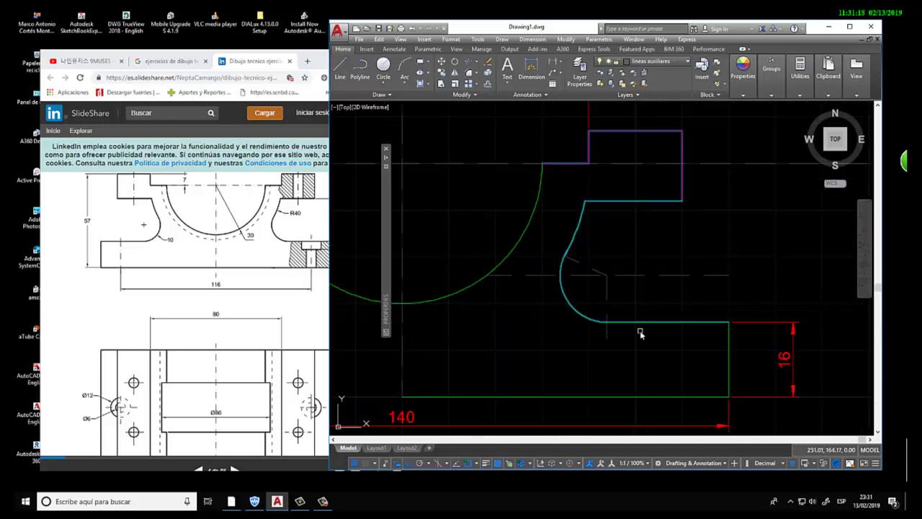
scroll(651, 331, down, 4)
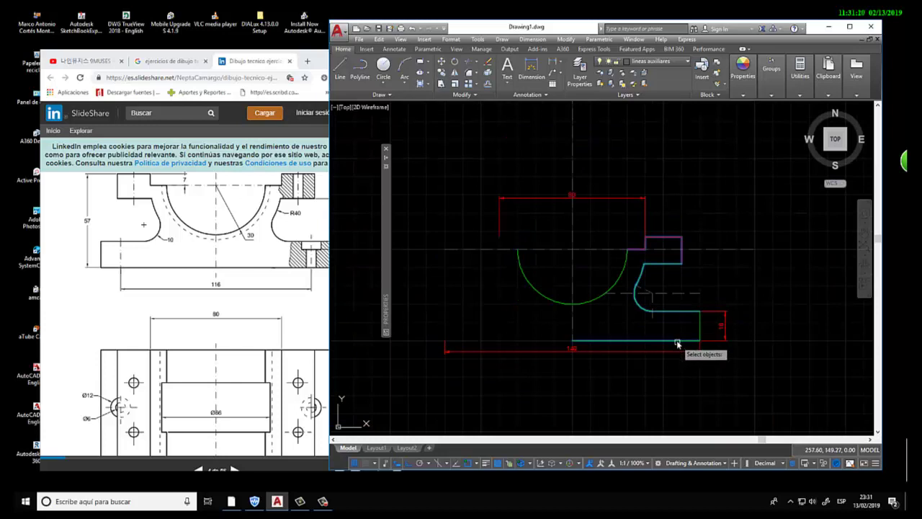
scroll(571, 335, up, 8)
key(Return)
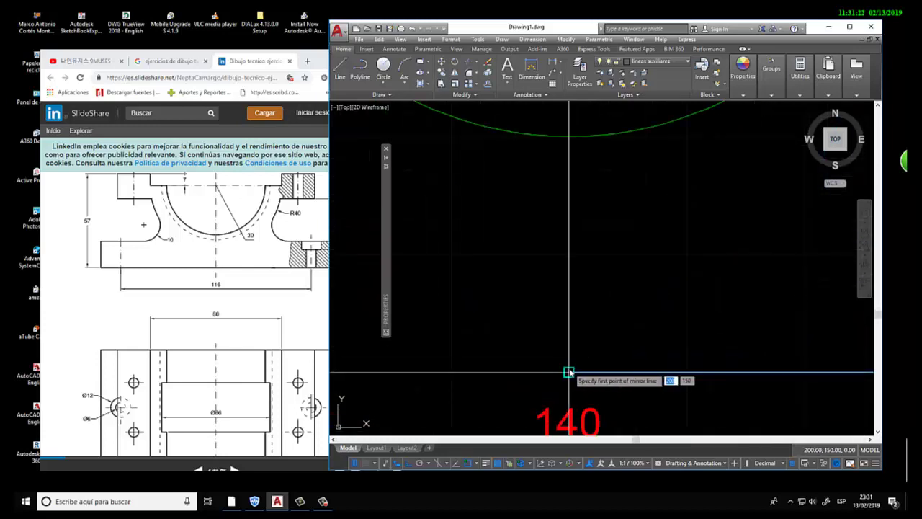
click(569, 372)
scroll(569, 372, down, 4)
scroll(567, 266, down, 3)
click(567, 171)
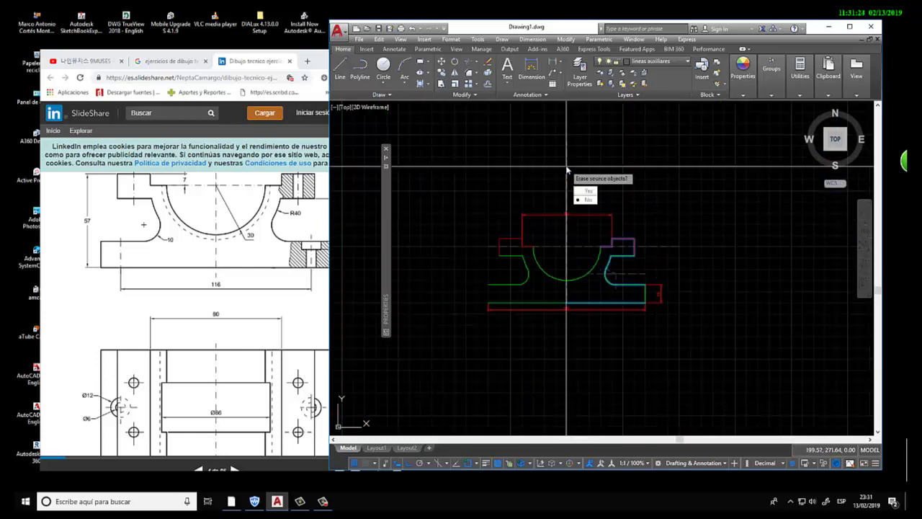
key(Return)
scroll(473, 287, up, 6)
scroll(471, 278, up, 2)
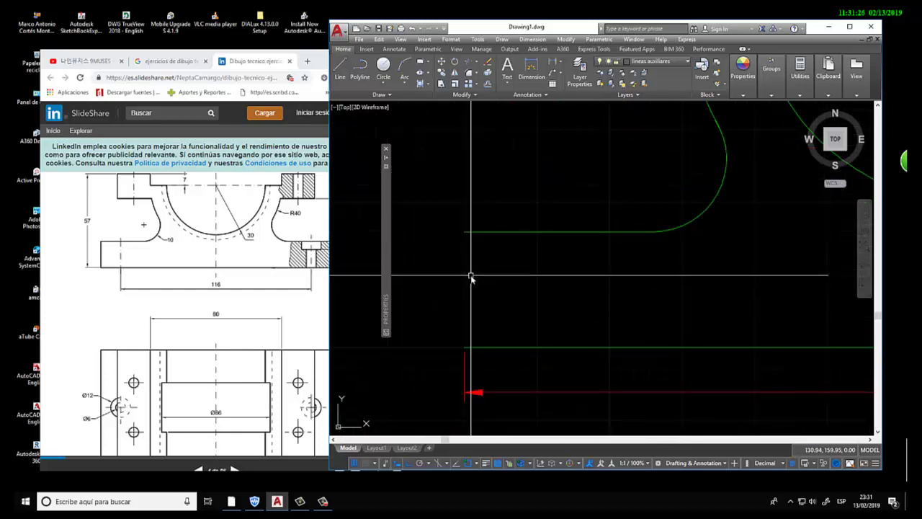
text(c)
key(Return)
click(465, 233)
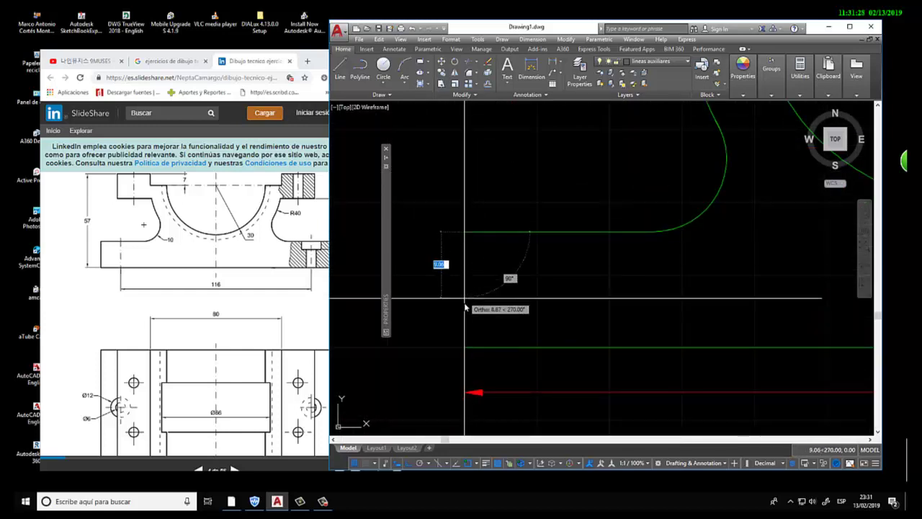
key(Escape)
scroll(469, 331, down, 1)
scroll(475, 315, down, 4)
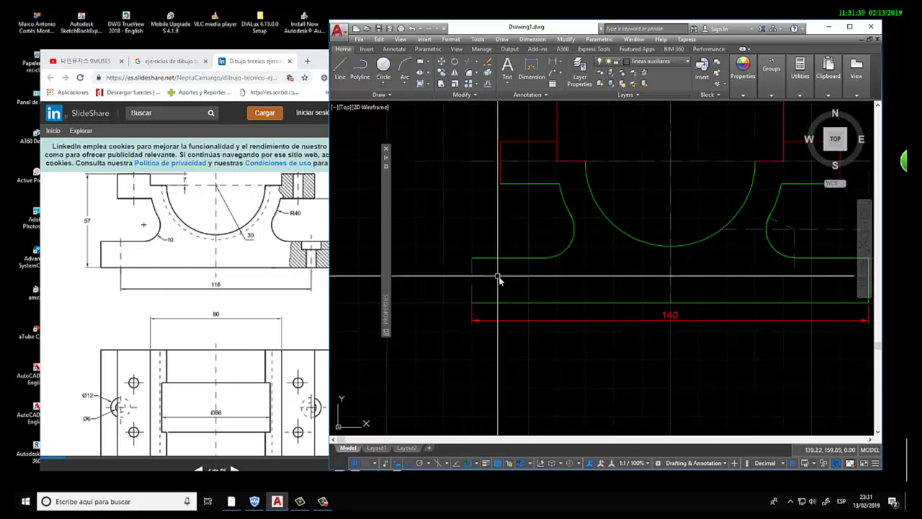
text(ma)
key(Return)
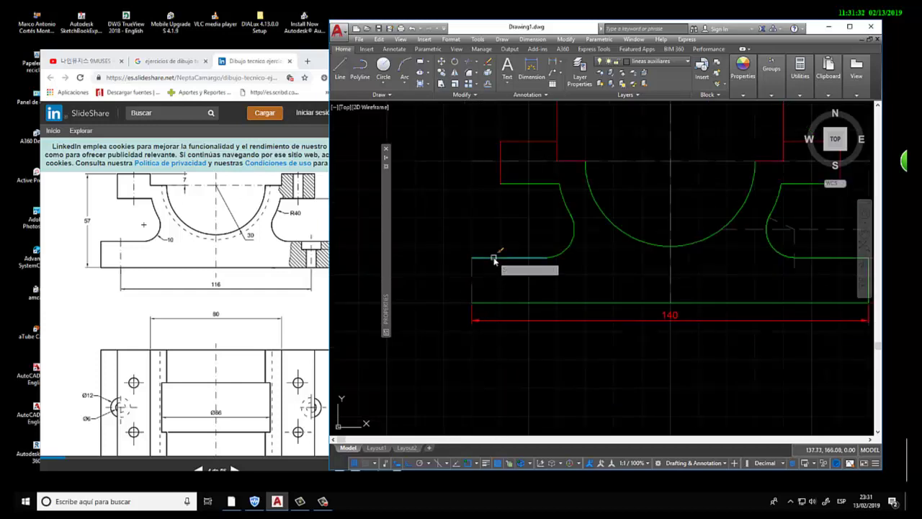
scroll(475, 267, down, 3)
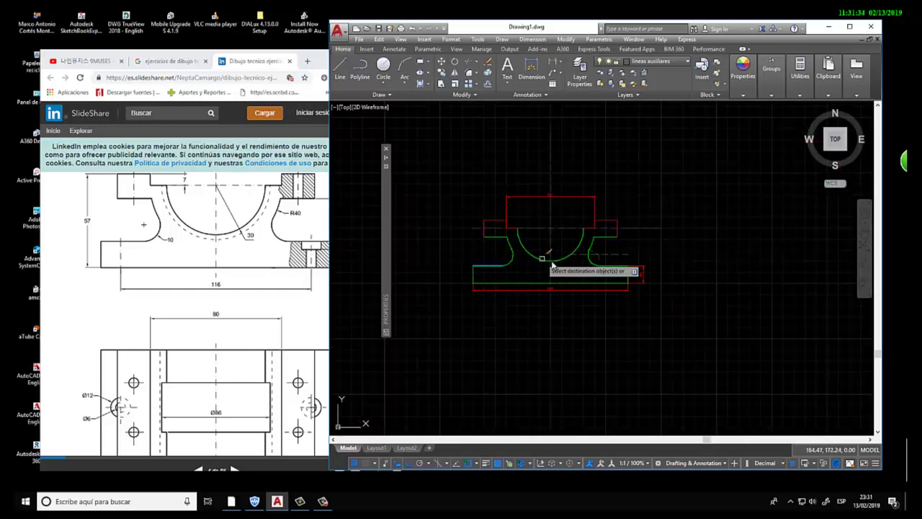
key(Return)
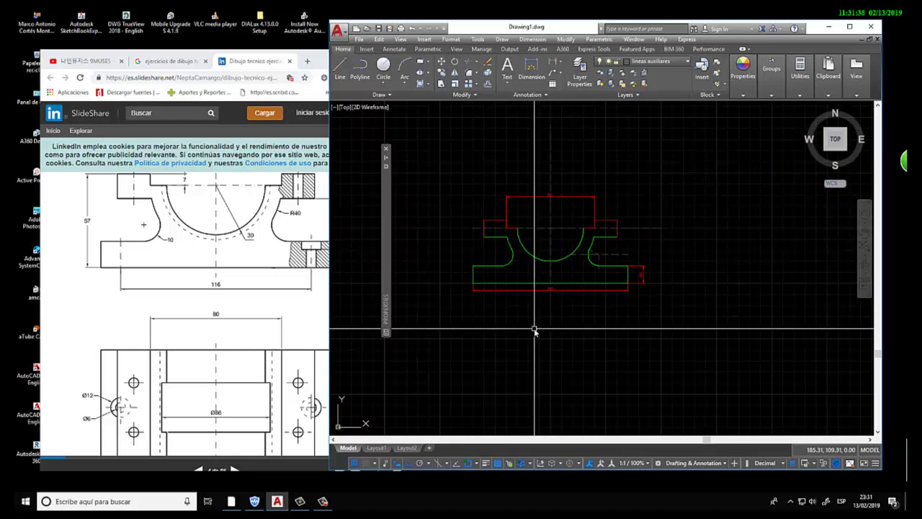
scroll(548, 337, up, 3)
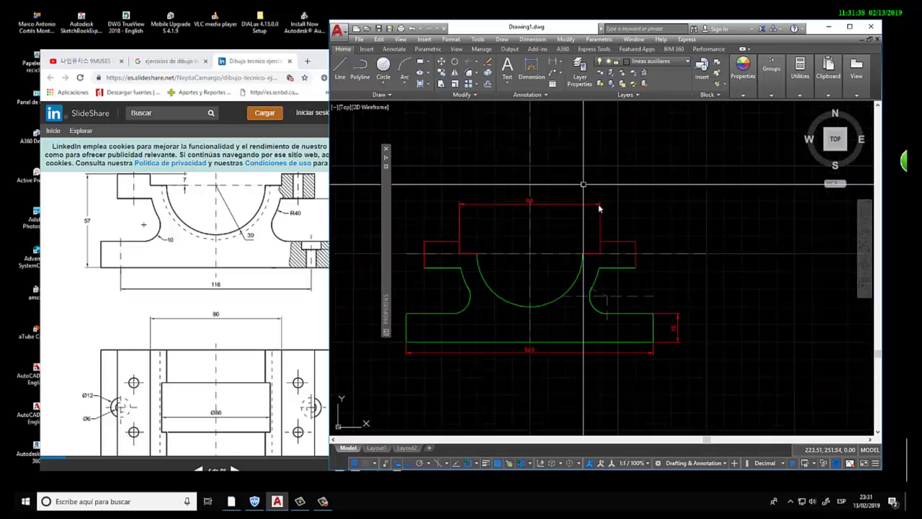
scroll(635, 237, up, 2)
scroll(669, 305, down, 2)
text(m)
key(Return)
key(Escape)
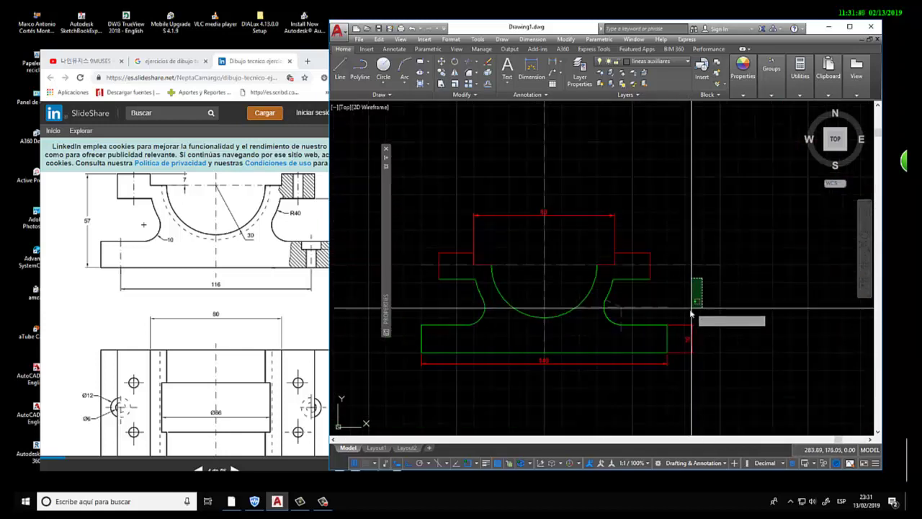
scroll(604, 317, up, 2)
scroll(604, 317, up, 3)
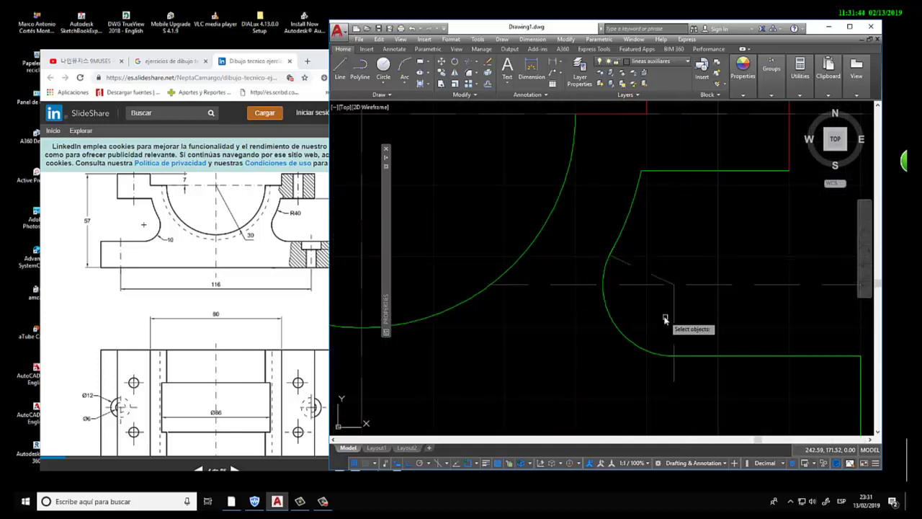
scroll(649, 303, down, 5)
scroll(552, 264, up, 1)
scroll(570, 245, up, 1)
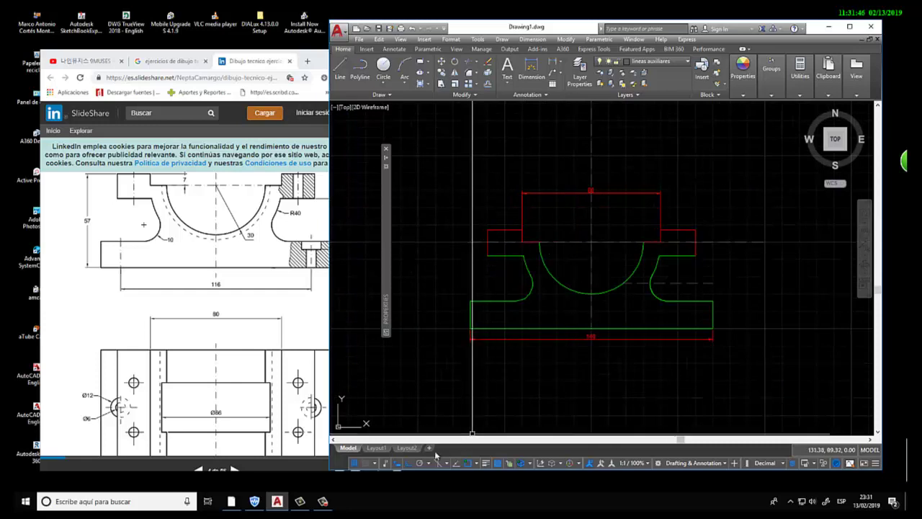
Step: Switch to Layout1 and enlarge the front view inside its viewport
click(377, 448)
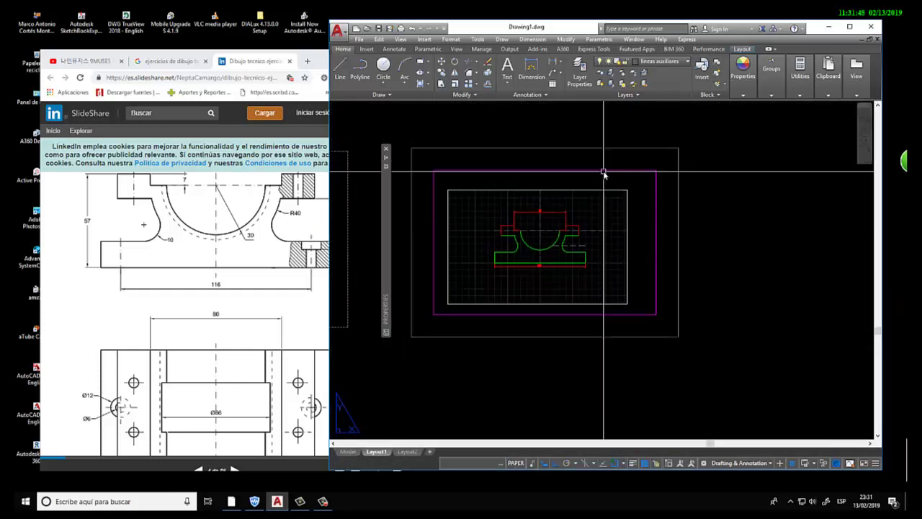
scroll(604, 173, up, 2)
scroll(585, 239, down, 1)
scroll(583, 264, down, 3)
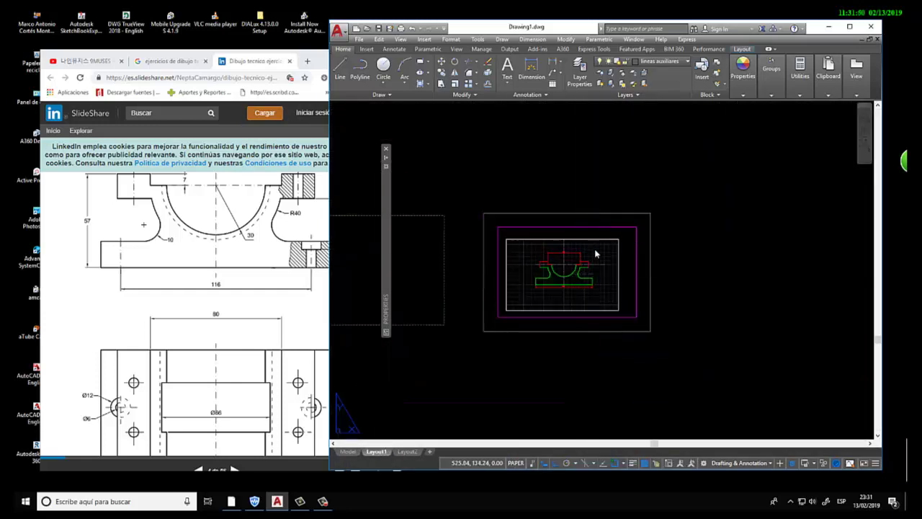
double_click(596, 254)
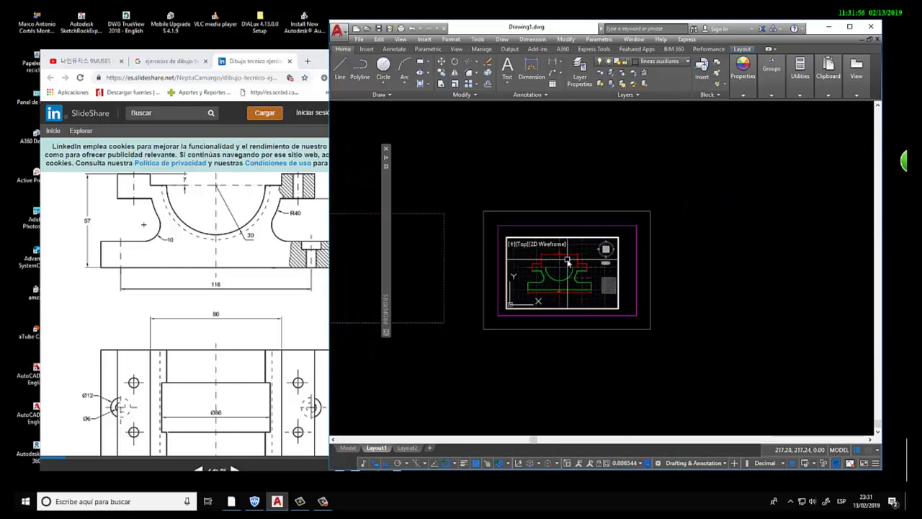
text(z)
key(Return)
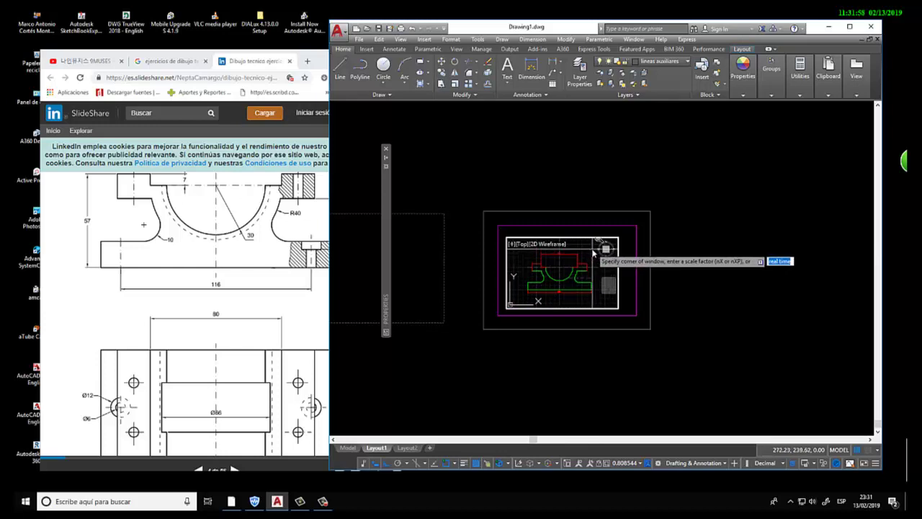
click(525, 297)
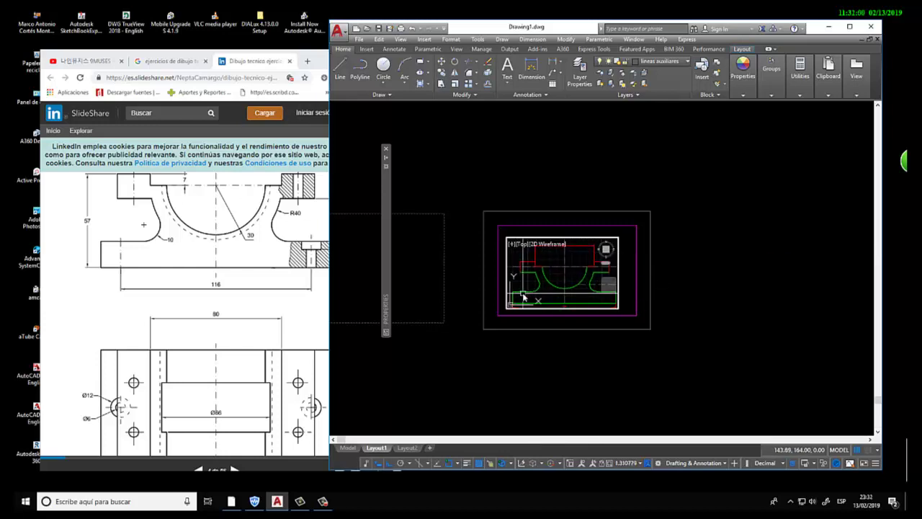
Step: Return to paper space and frame the whole Layout1 sheet
double_click(630, 272)
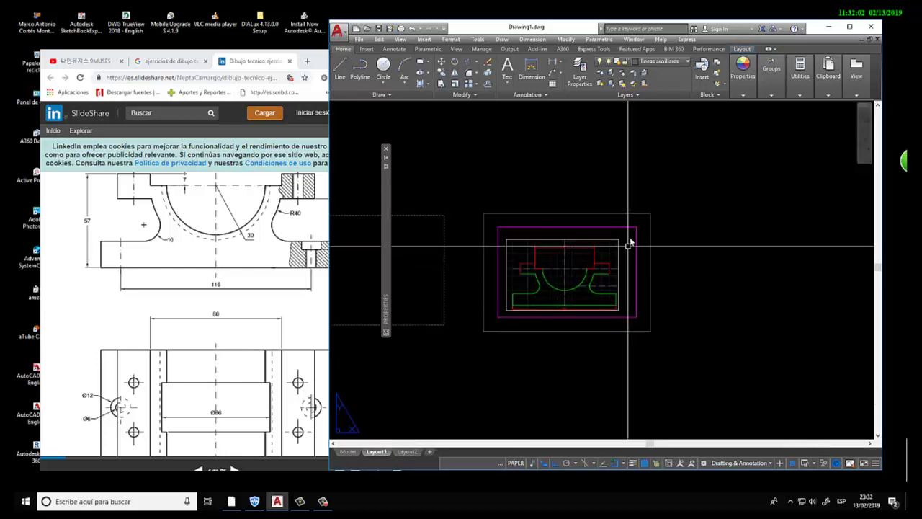
scroll(623, 263, up, 3)
scroll(598, 245, up, 2)
scroll(626, 232, down, 3)
scroll(634, 267, up, 1)
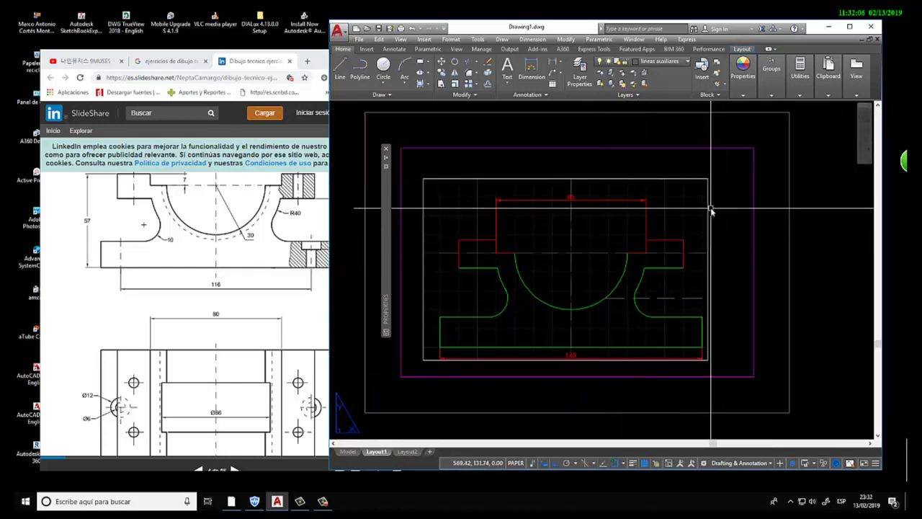
Step: Start a plot using the previous plot setup, ANSI B paper and mm scale units
key(ctrl+p)
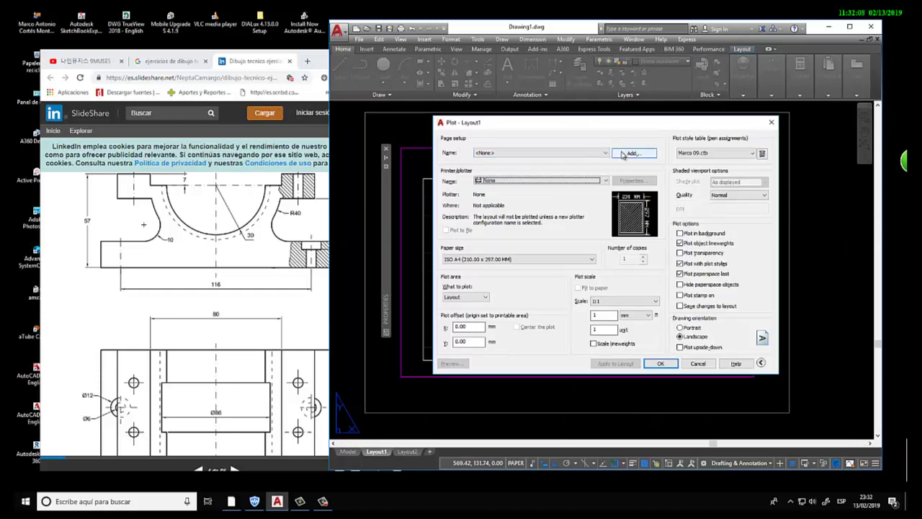
click(604, 154)
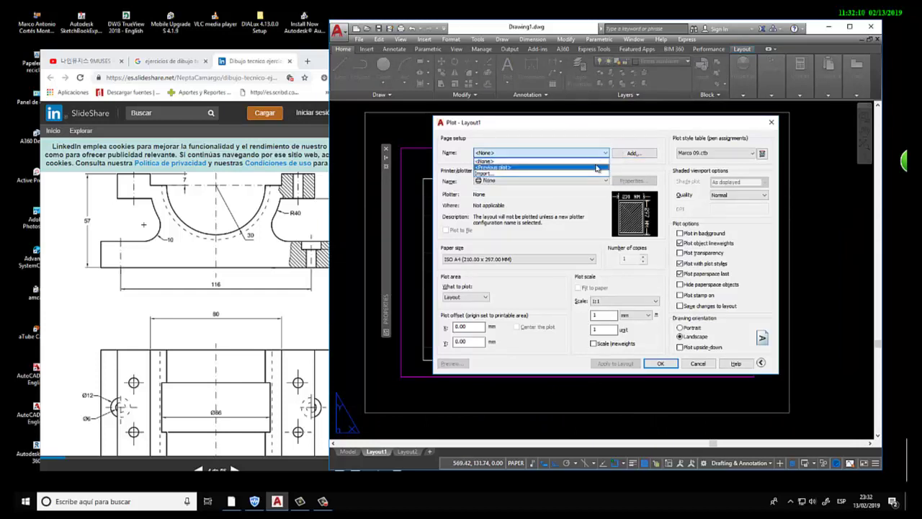
click(597, 168)
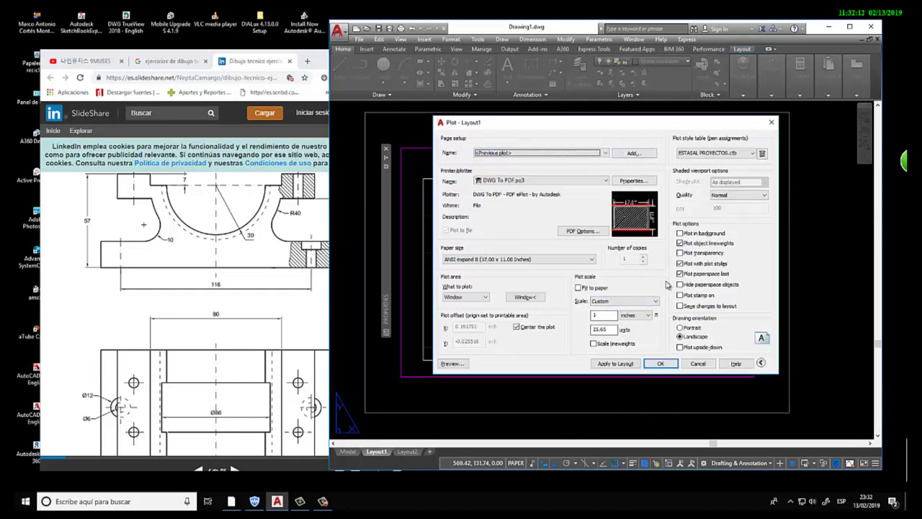
click(591, 259)
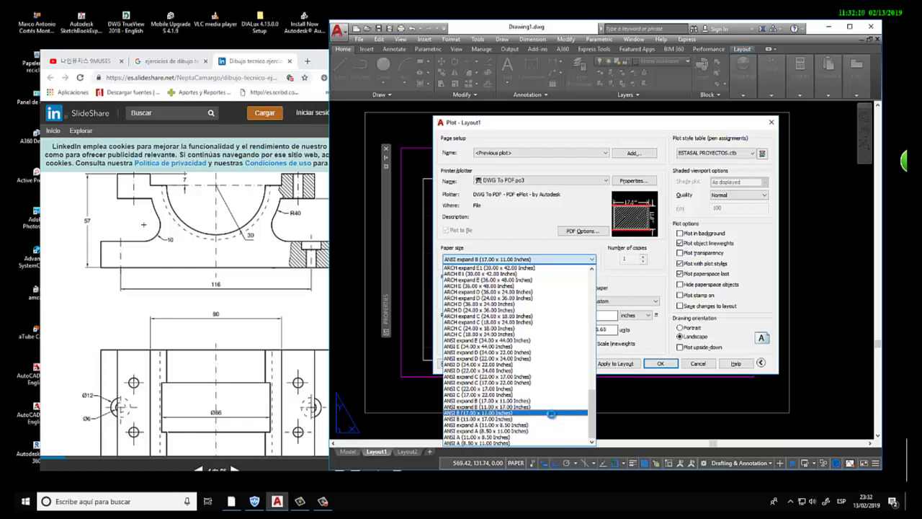
click(551, 414)
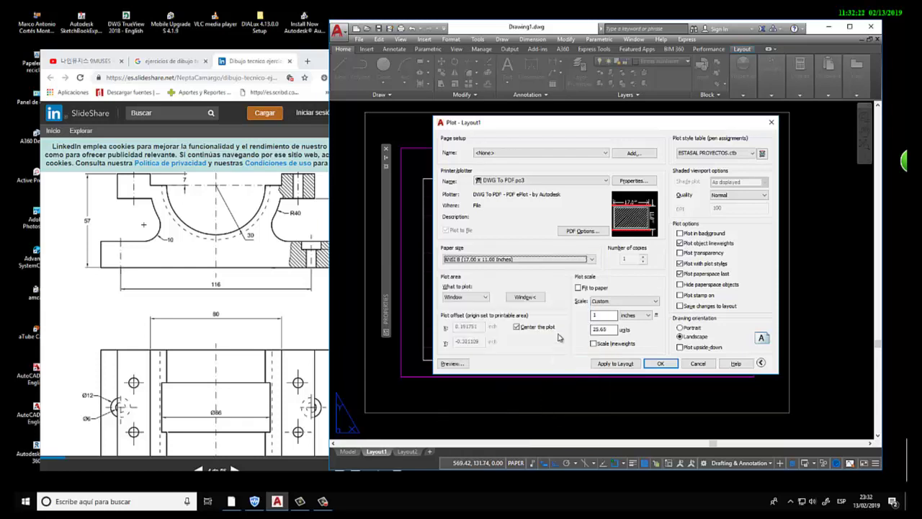
click(634, 315)
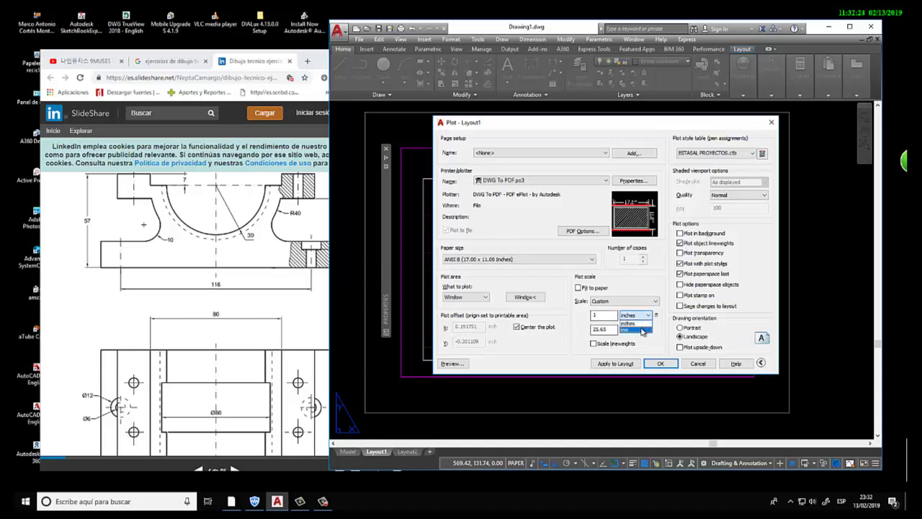
click(638, 328)
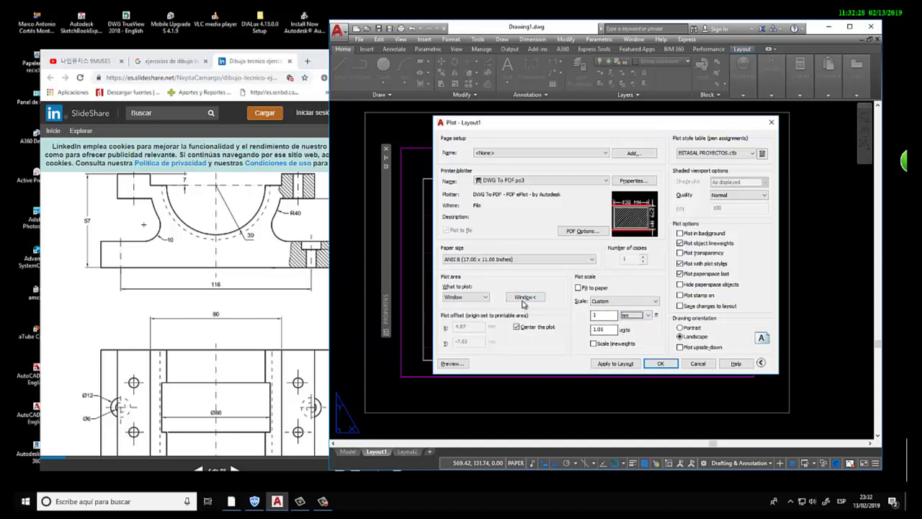
Step: Pick a window plot area around the sheet and set the scale to 1 mm = 1 unit
click(530, 298)
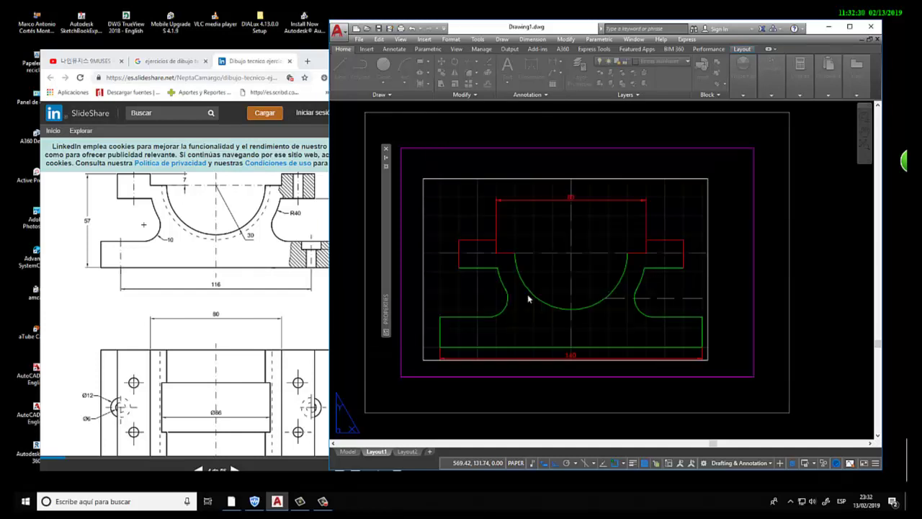
scroll(436, 189, up, 4)
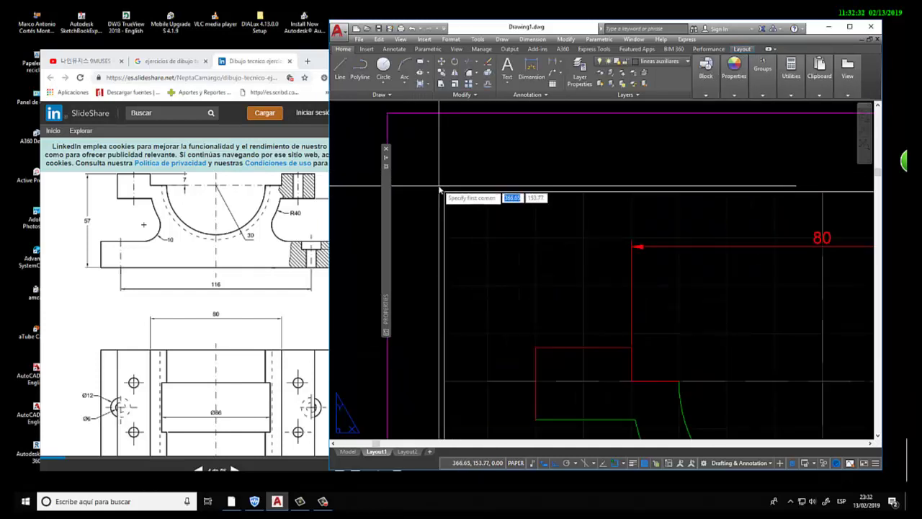
click(440, 189)
scroll(403, 163, down, 4)
scroll(541, 264, up, 4)
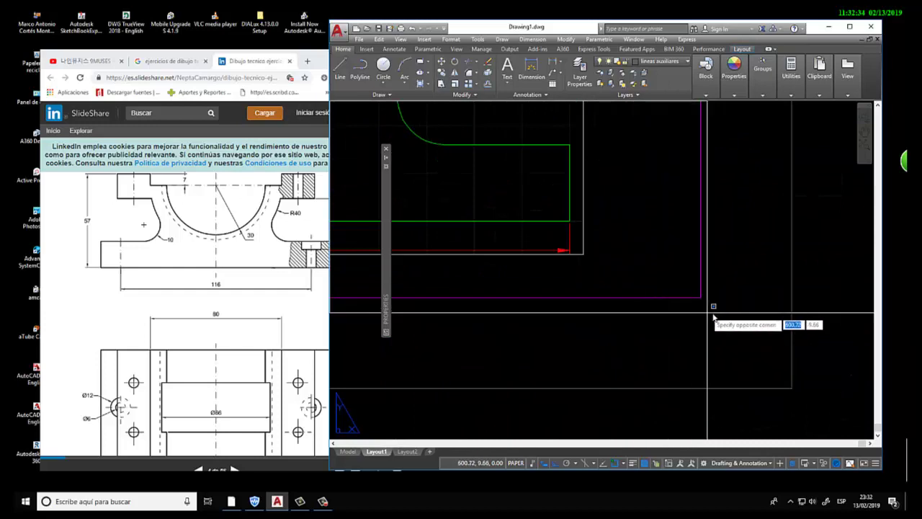
click(713, 317)
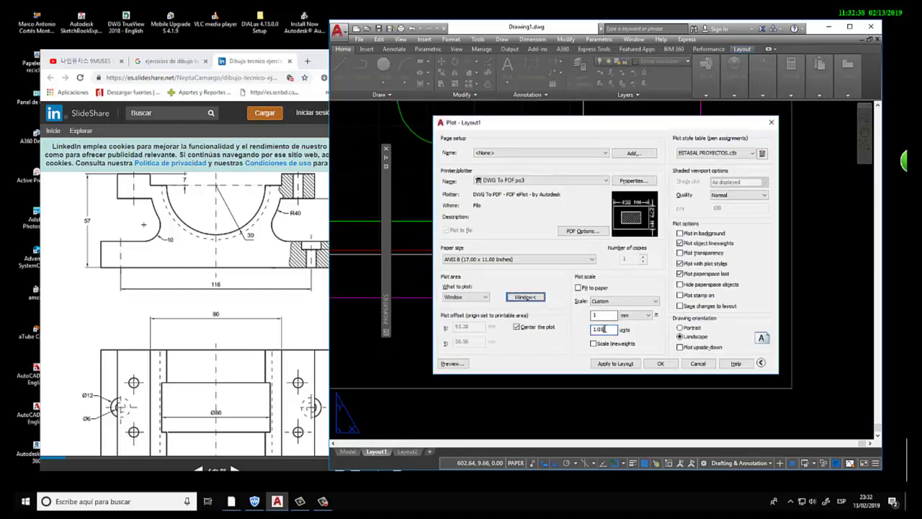
drag(604, 329, 584, 330)
text(1)
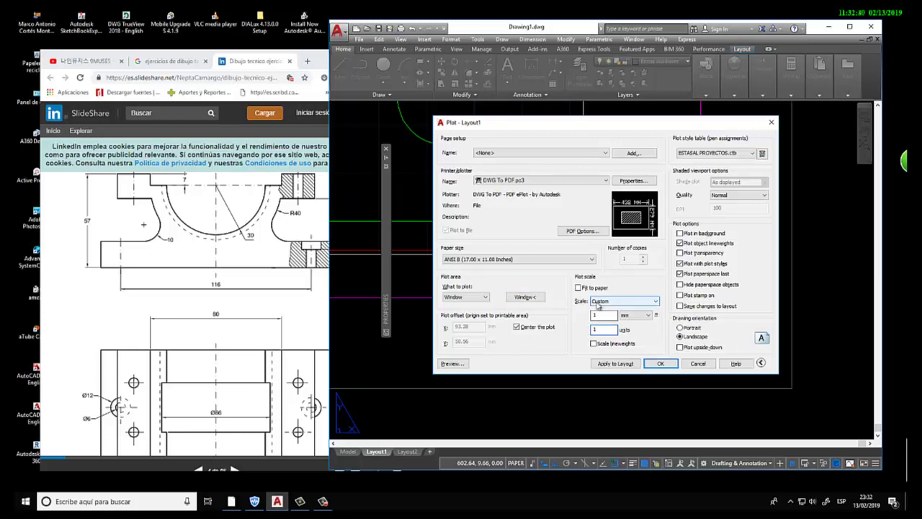
Step: Preview the plotted sheet and start plotting from the preview
click(464, 366)
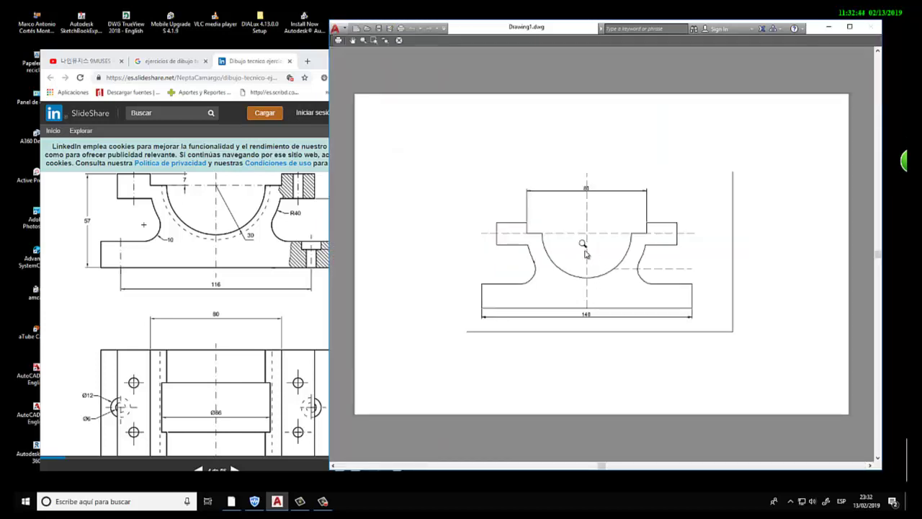
scroll(586, 254, up, 2)
scroll(584, 252, down, 4)
scroll(552, 213, up, 4)
scroll(565, 237, down, 2)
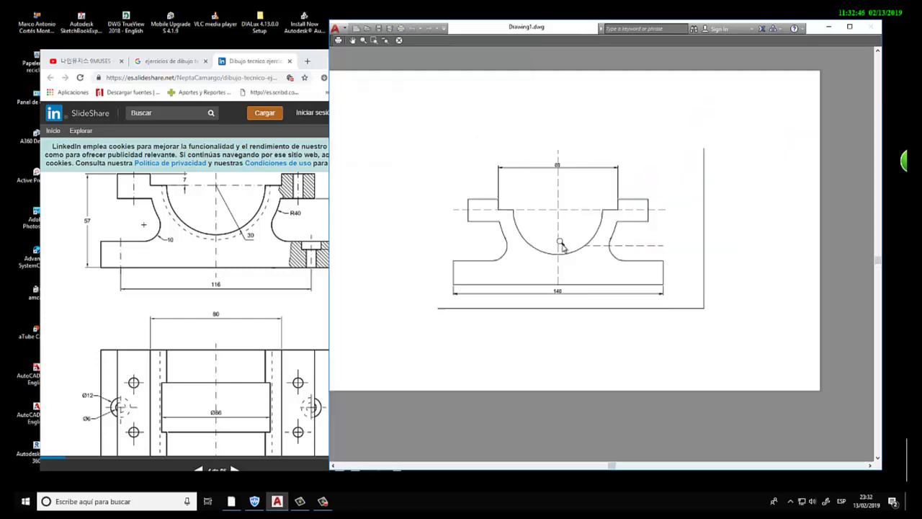
right_click(559, 247)
click(569, 261)
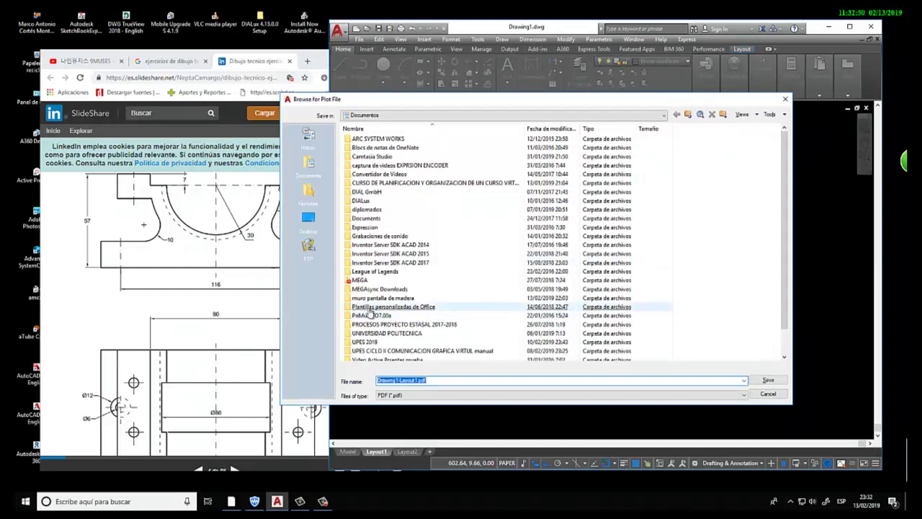
Step: Save the PDF as 'prueba de dibujo.pdf' in the Desktop's TAP 7 folder
click(304, 223)
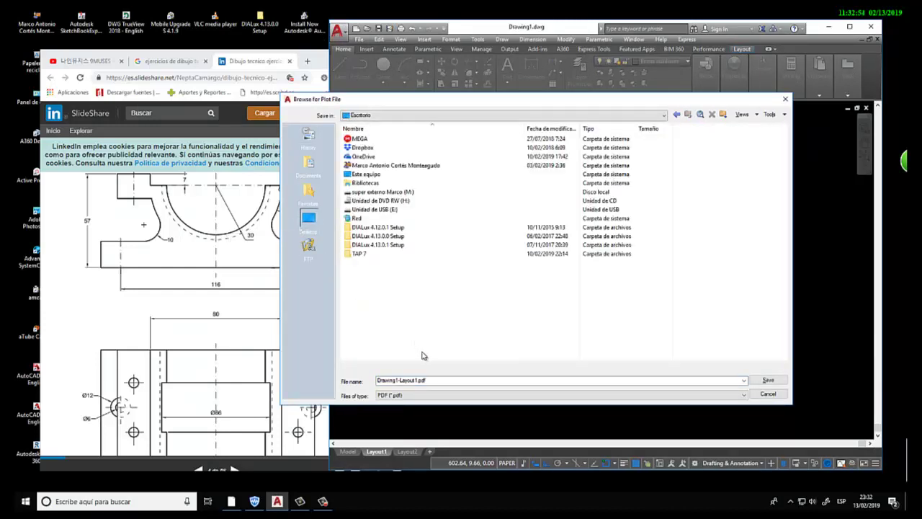
double_click(358, 254)
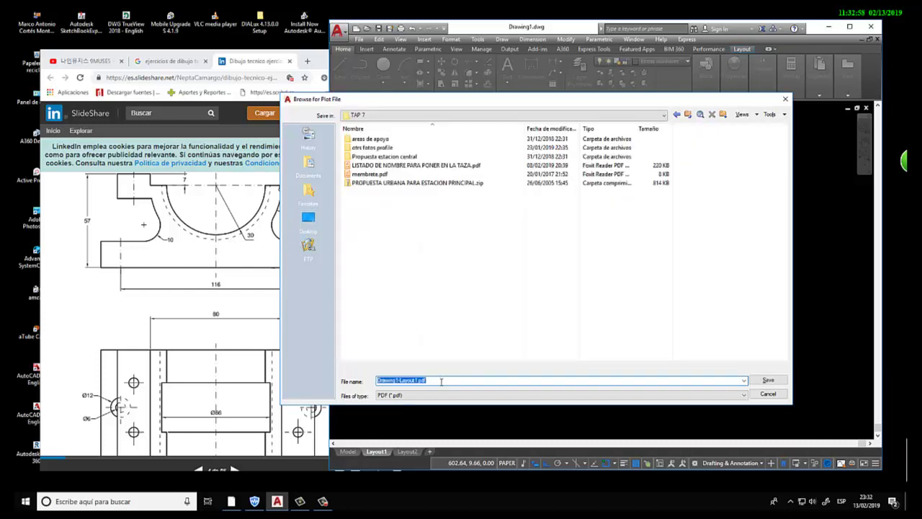
text(pre)
key(BackSpace)
text(ueba de dibujo parte 2)
key(Return)
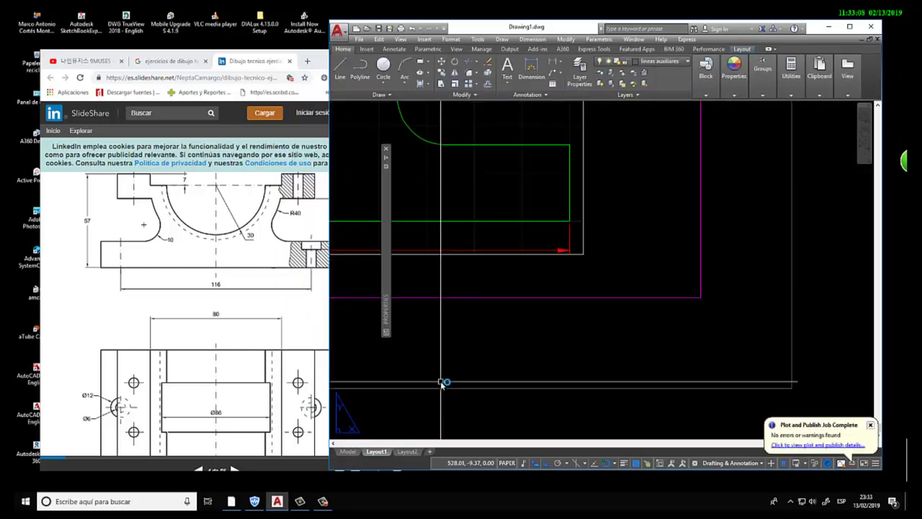
Step: Zoom back out to show the full Layout1 sheet once the plot completes
scroll(490, 302, down, 5)
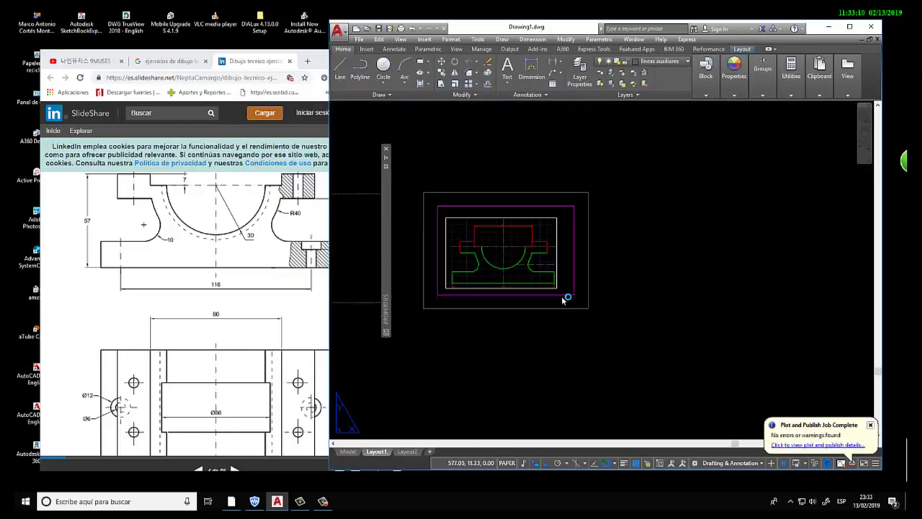
scroll(480, 263, up, 2)
scroll(595, 267, down, 1)
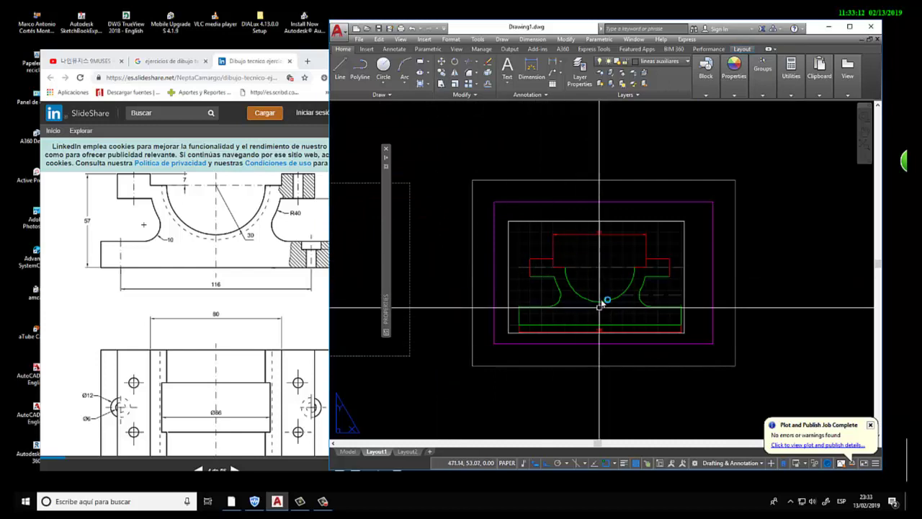
scroll(603, 305, up, 3)
scroll(639, 325, down, 4)
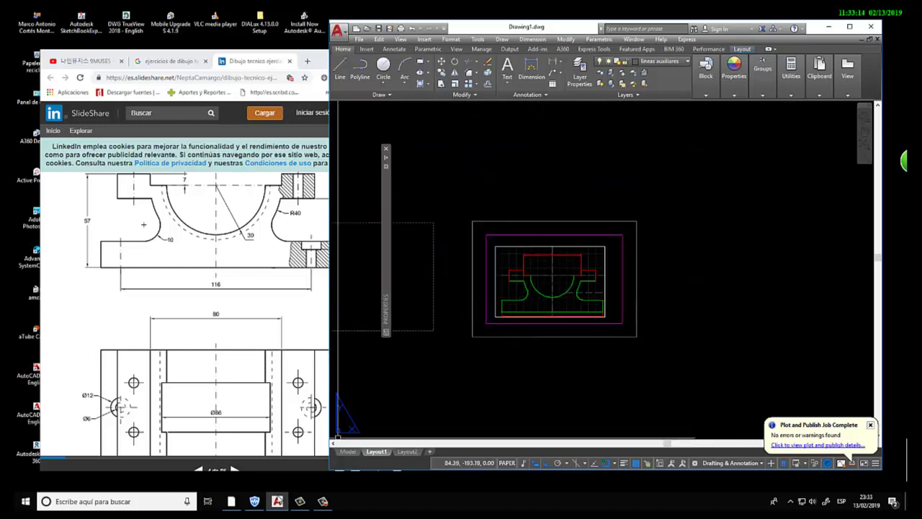
Step: Open 'prueba de dibujo parte 2.pdf' in Foxit Reader to view the plotted front view
click(323, 502)
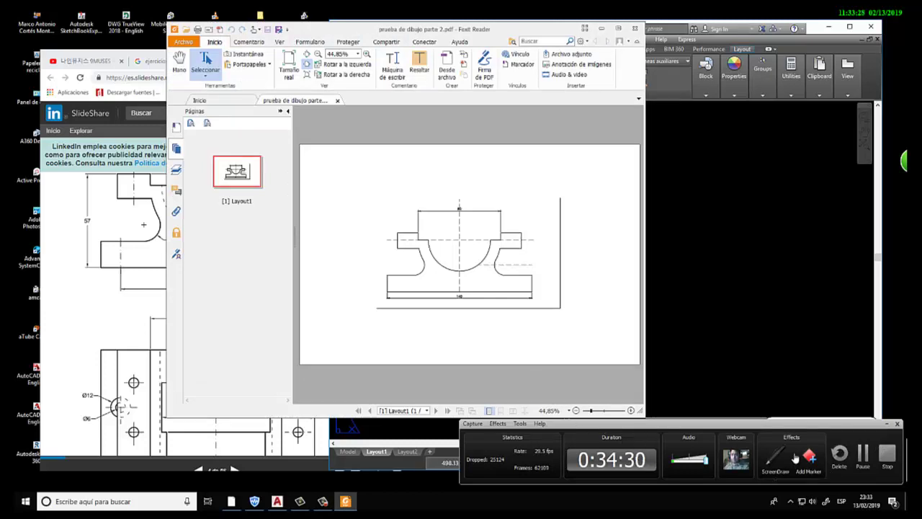
click(888, 454)
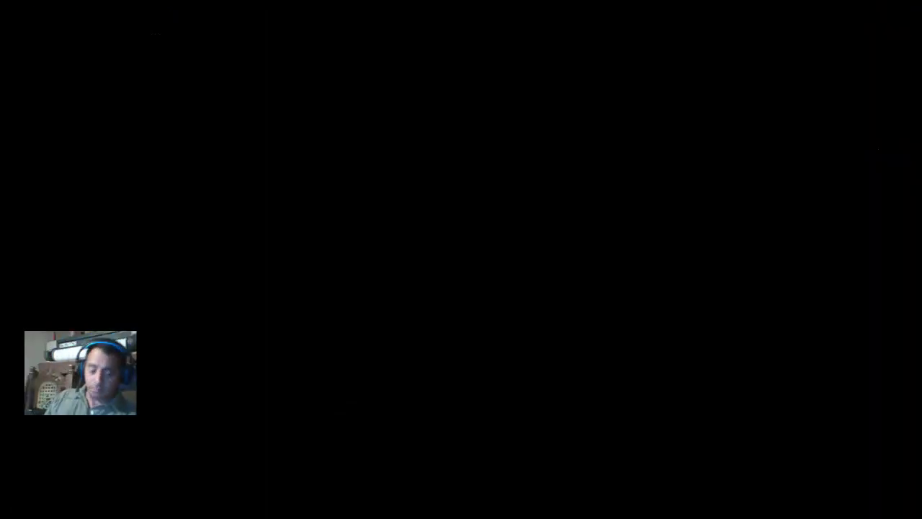